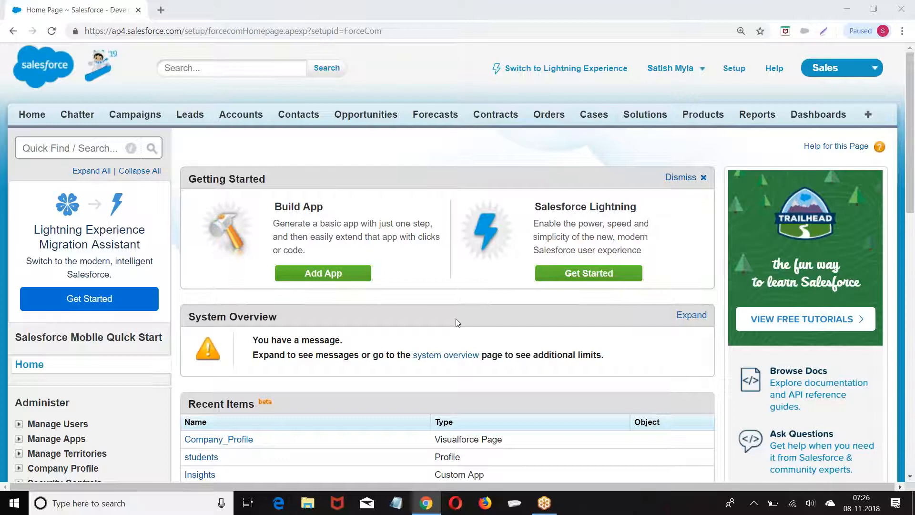
Start a maximized blank Notepad note with 'Object :' and 'Tab:' headings on separate lines
left_click(396, 504)
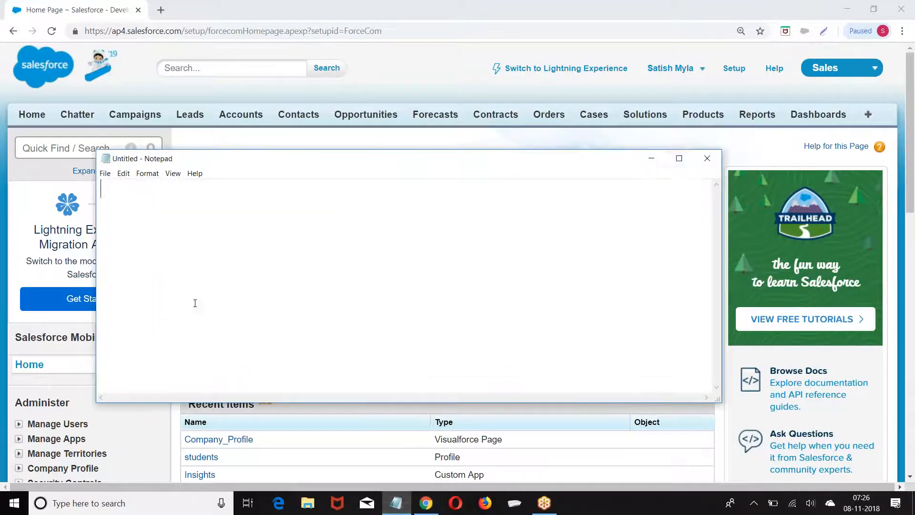
left_click(679, 158)
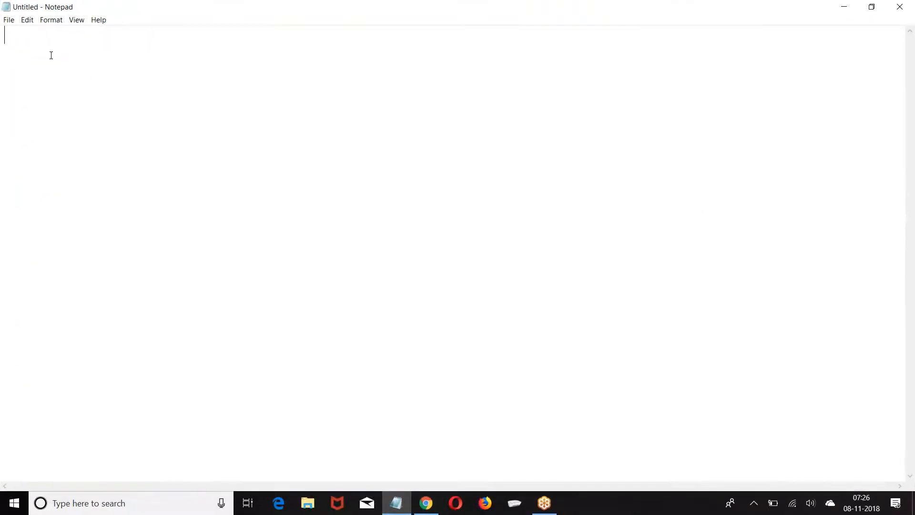
type("Object :")
key("Return")
key("Return")
type("Tab")
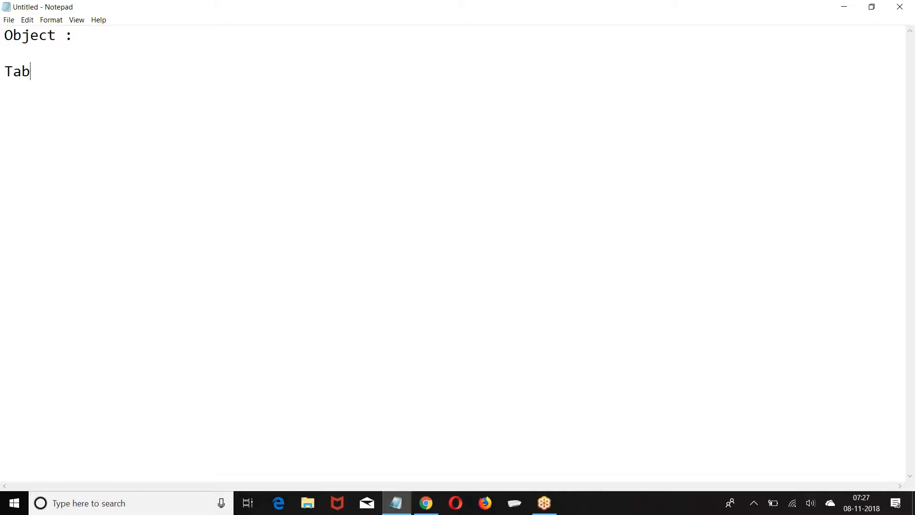
type(":")
Browse the Salesforce Campaigns, Leads, Accounts and Contacts tabs, then return to Notepad
left_click(426, 503)
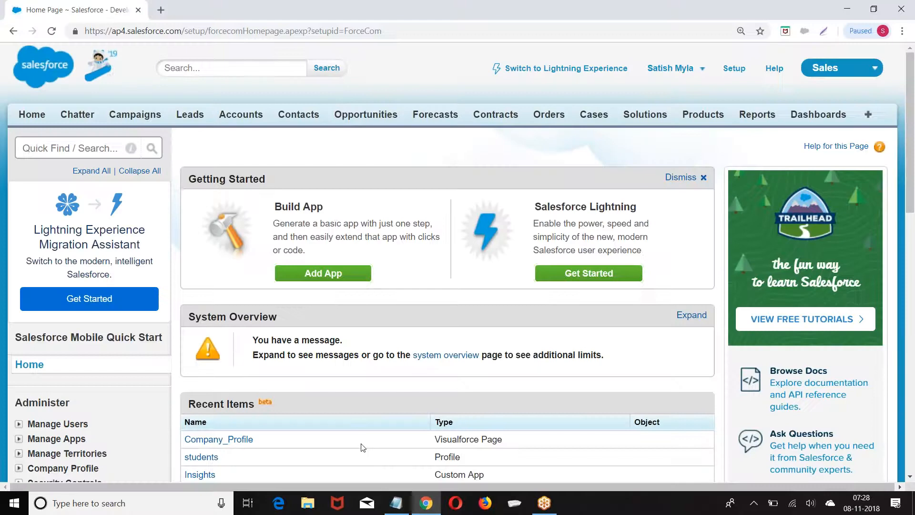
left_click(127, 118)
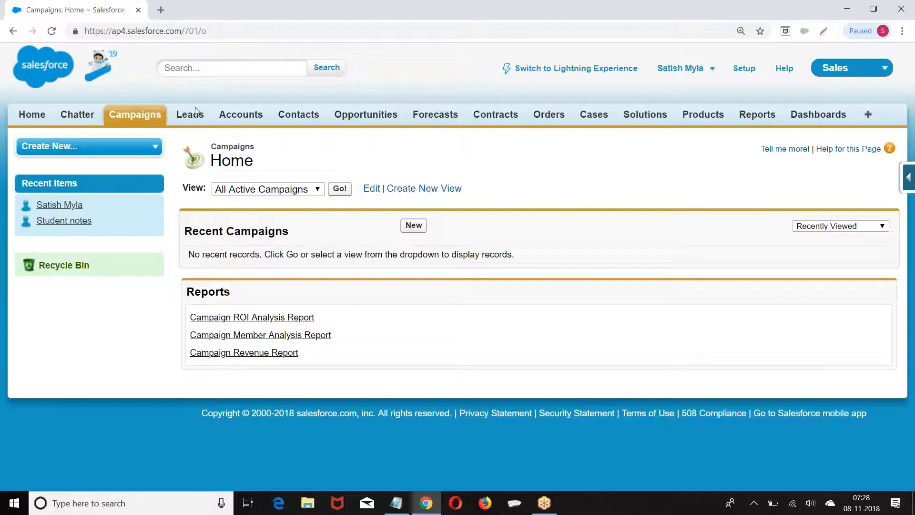
left_click(186, 122)
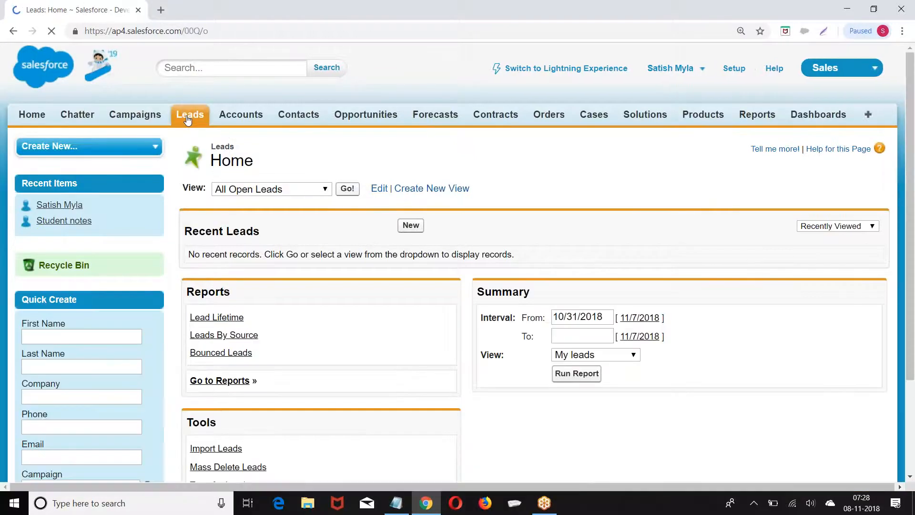
left_click(242, 117)
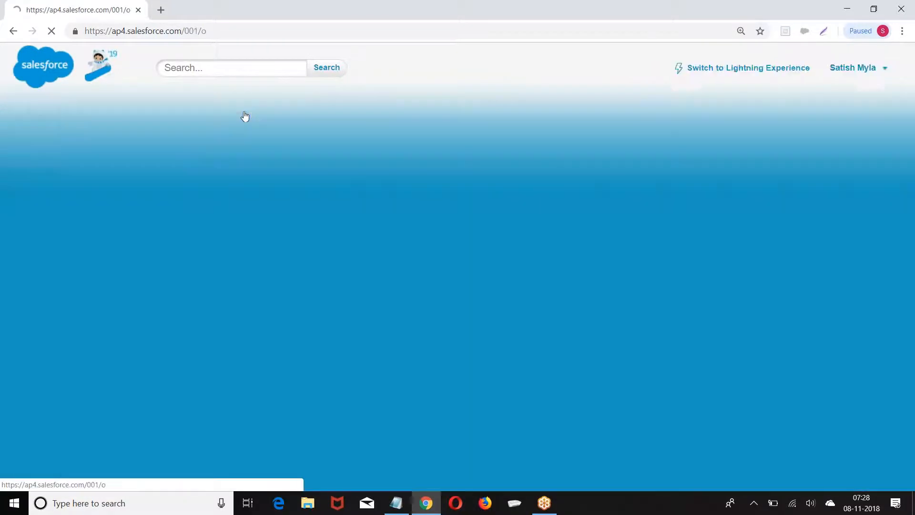
left_click(289, 120)
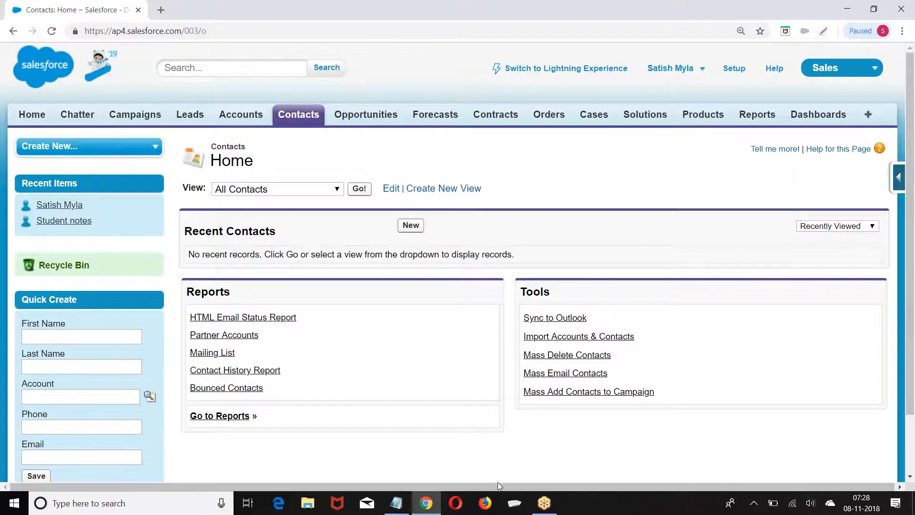
left_click(396, 503)
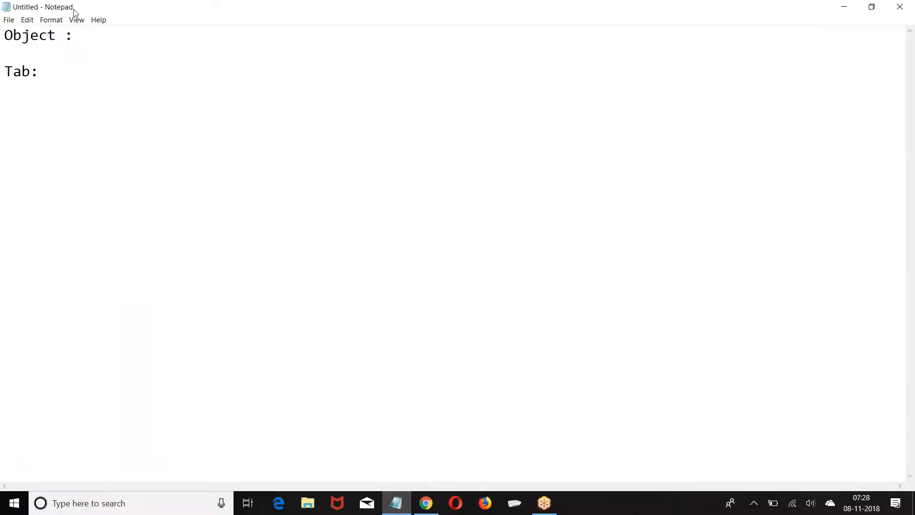
Add an 'Application :' heading below 'Tab:' and bring Salesforce Contacts back up
key("Return")
key("Return")
type("Application :")
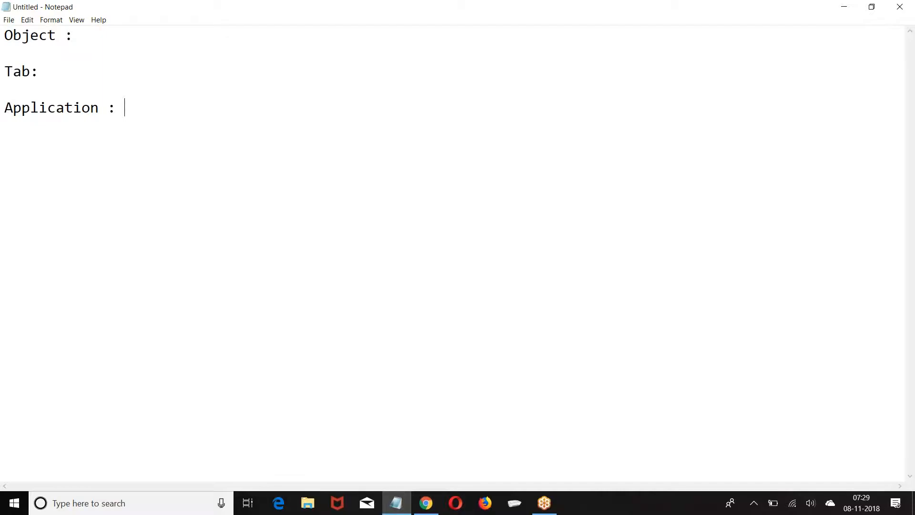
left_click(426, 503)
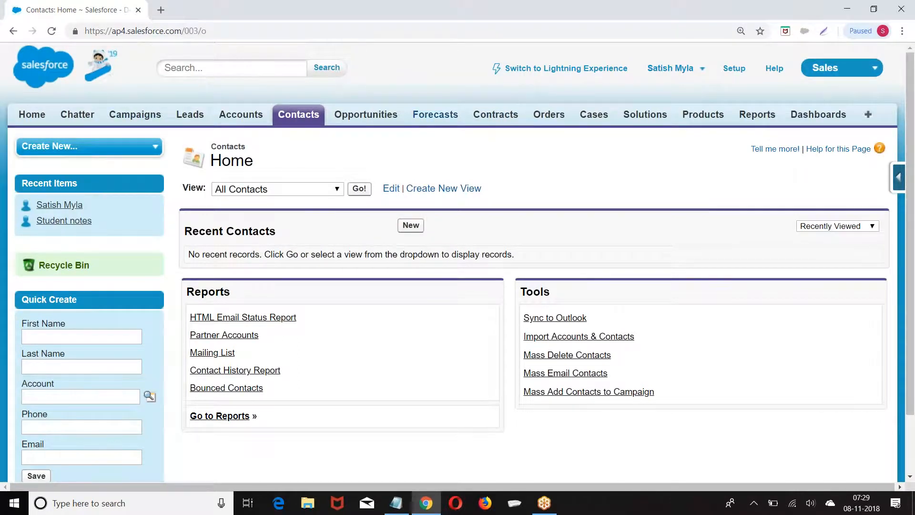
Switch the Salesforce app from Sales to Service, then to Community
left_click(836, 71)
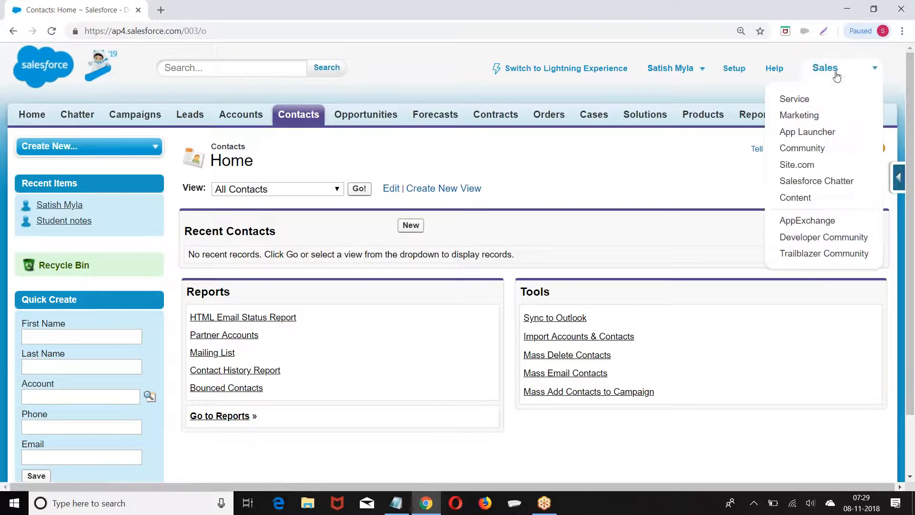
left_click(792, 97)
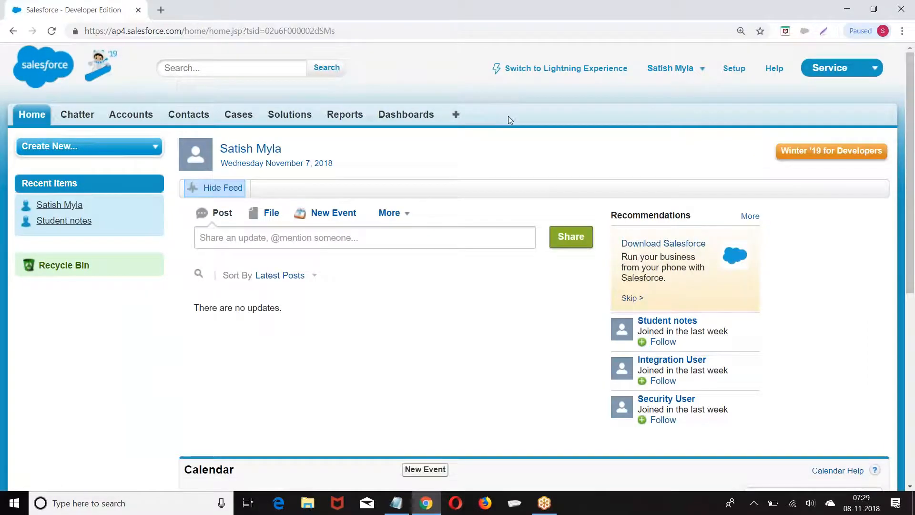
left_click(861, 71)
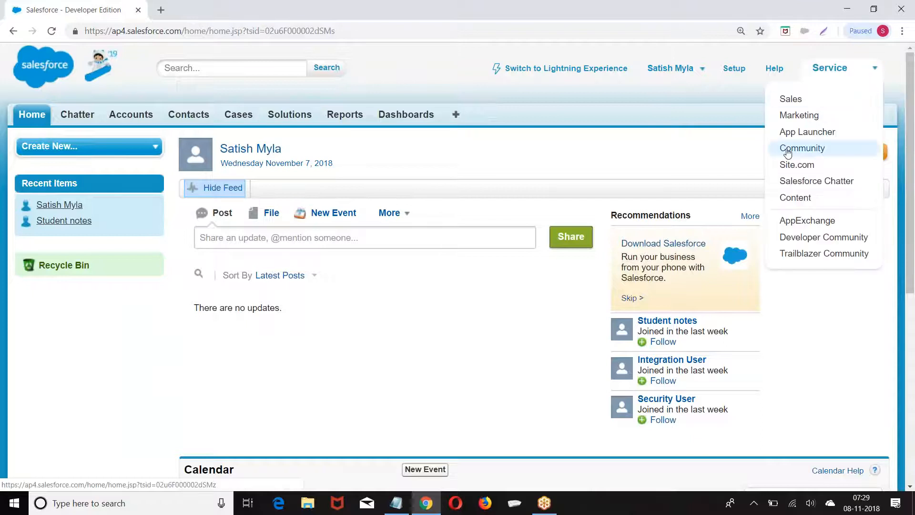
left_click(788, 149)
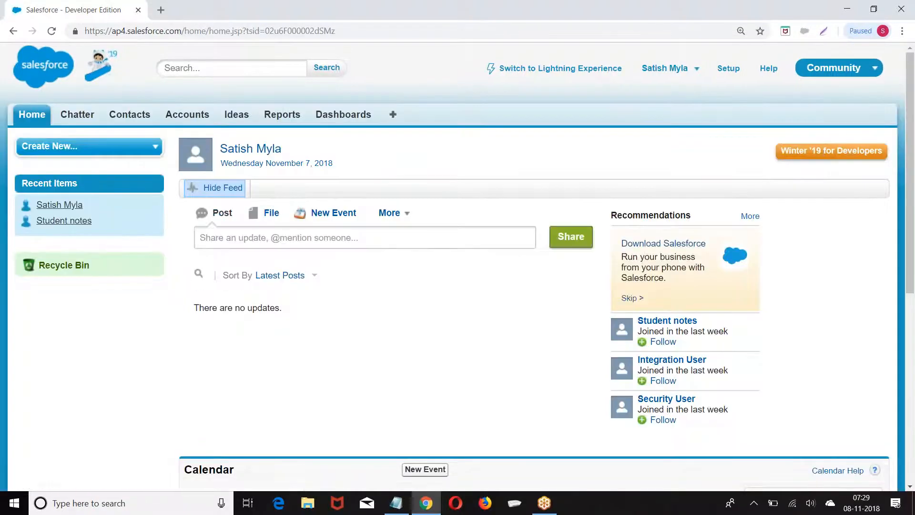
Add 'Profile :' and 'User :' headings below 'Application :' in the Notepad note
left_click(396, 503)
key("Return")
key("Return")
type("Profile  \"")
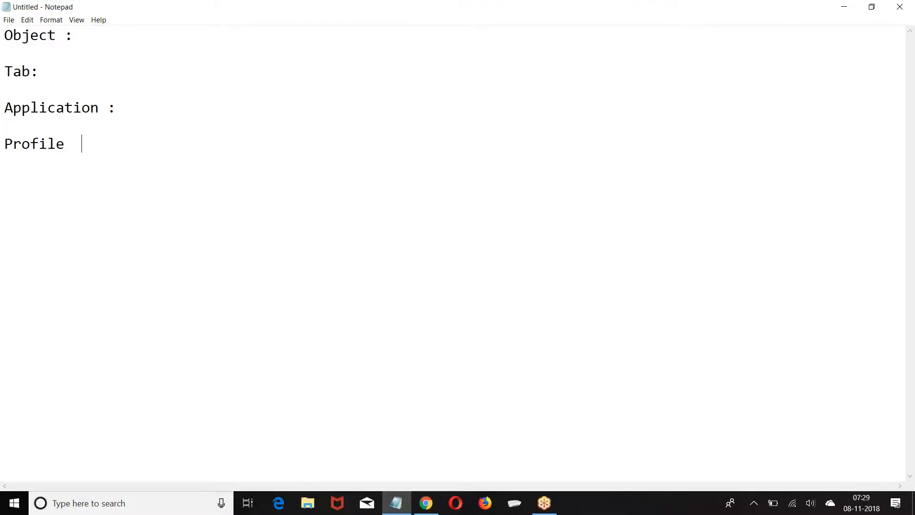
key("BackSpace")
type(":")
key("Return")
key("Return")
type("User   :")
Review the headings by highlighting them, then minimize Notepad to reveal Salesforce
left_click_drag(6, 72, 57, 72)
left_click_drag(8, 116, 159, 109)
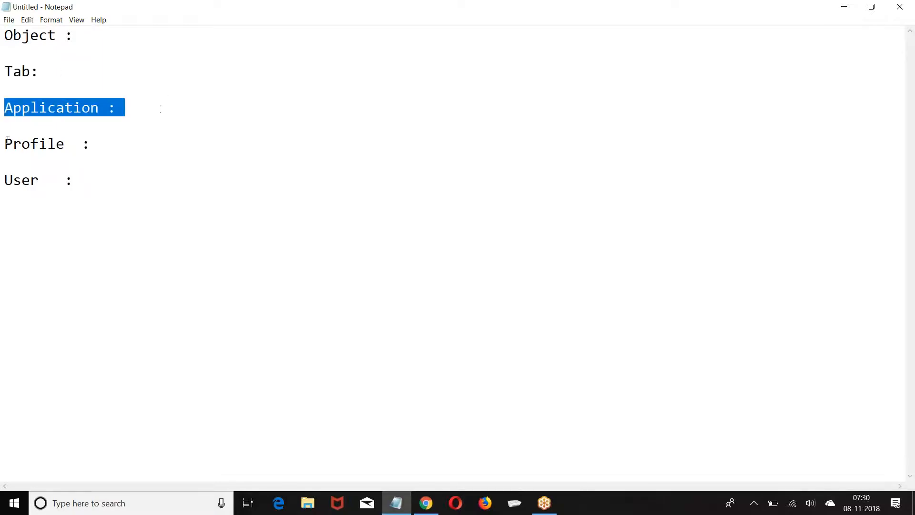
left_click_drag(8, 140, 82, 144)
left_click_drag(5, 180, 157, 180)
left_click_drag(4, 35, 139, 180)
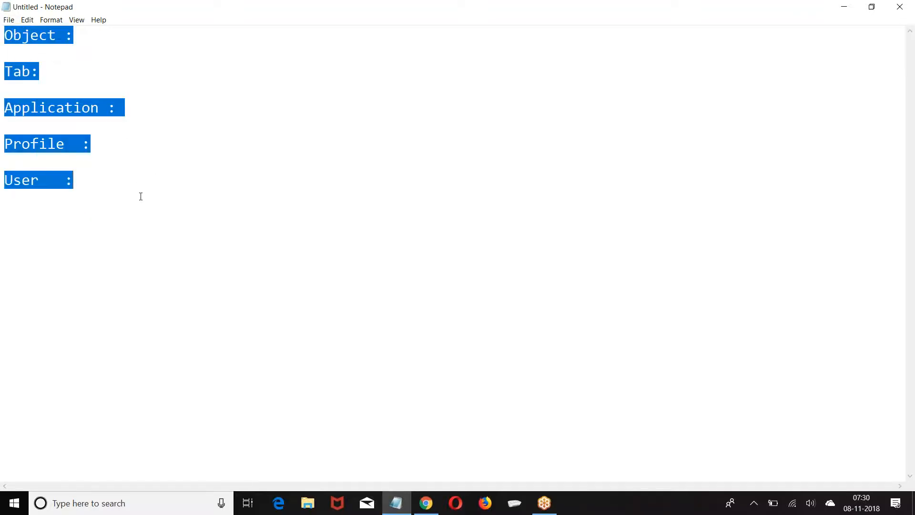
left_click(361, 192)
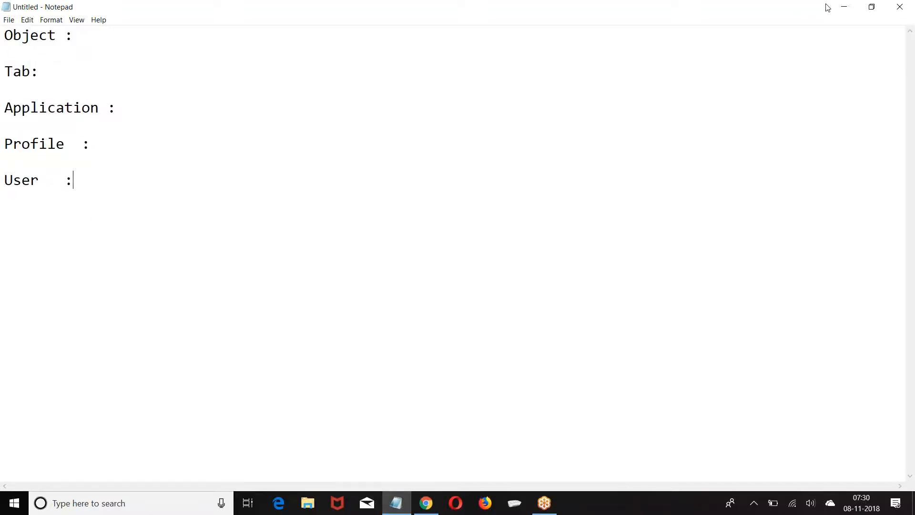
left_click(842, 9)
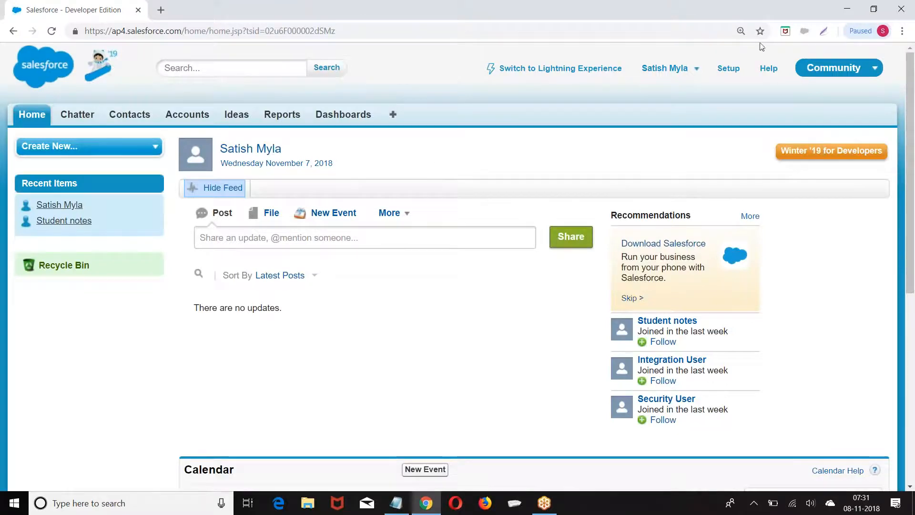
Switch back to the Sales app and open Documents from the All Tabs list
left_click(845, 70)
left_click(789, 96)
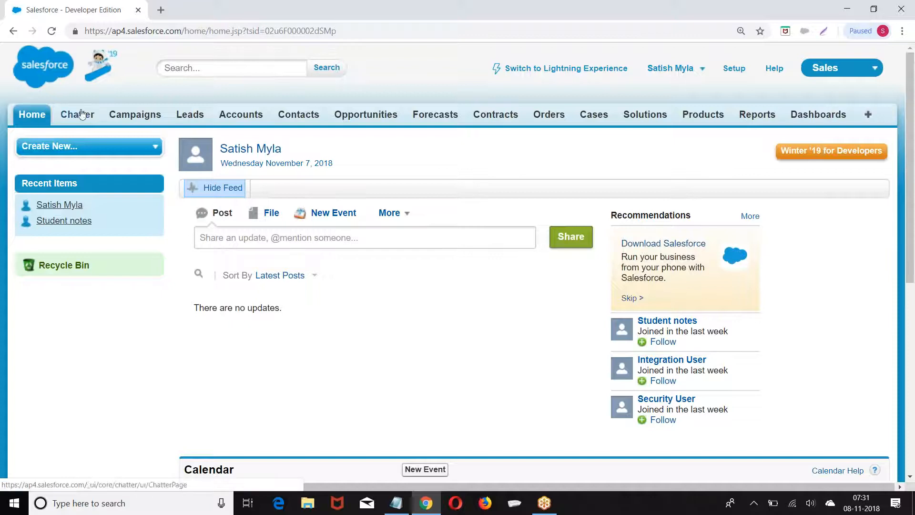
left_click(870, 116)
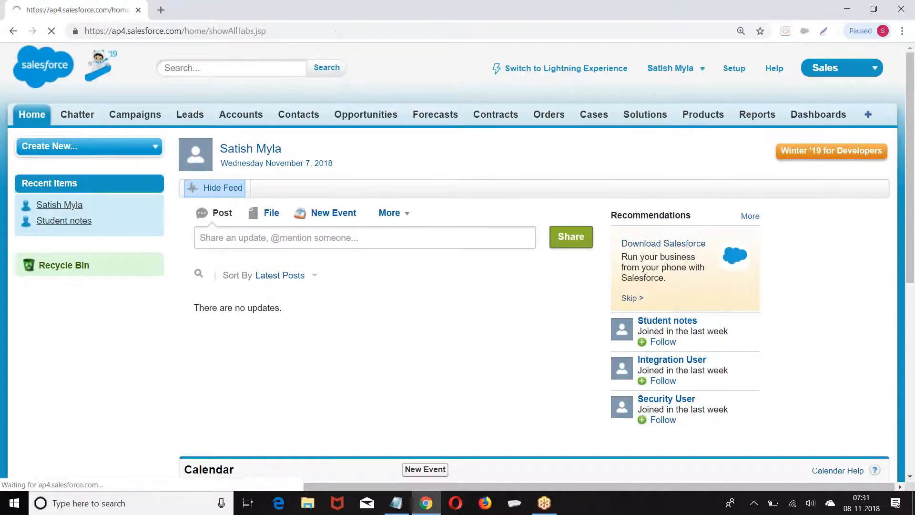
scroll(316, 193, "down", 6)
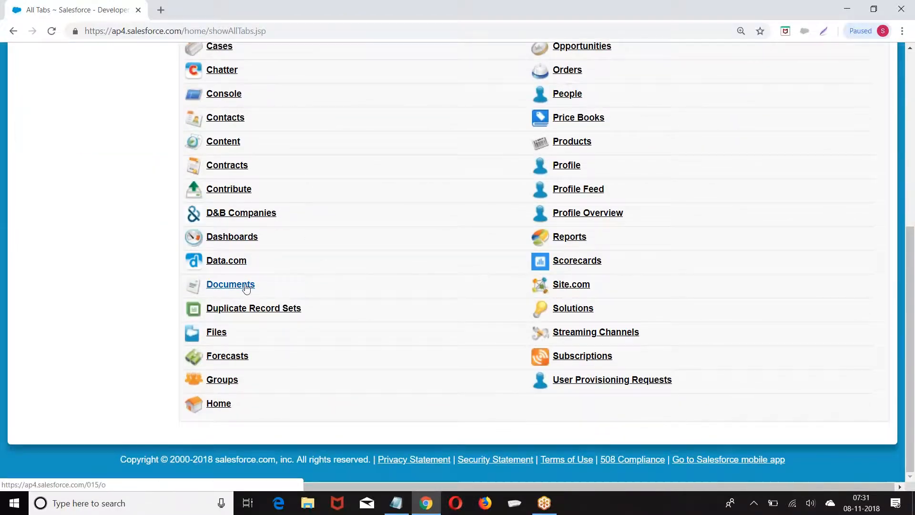
scroll(316, 262, "up", 7)
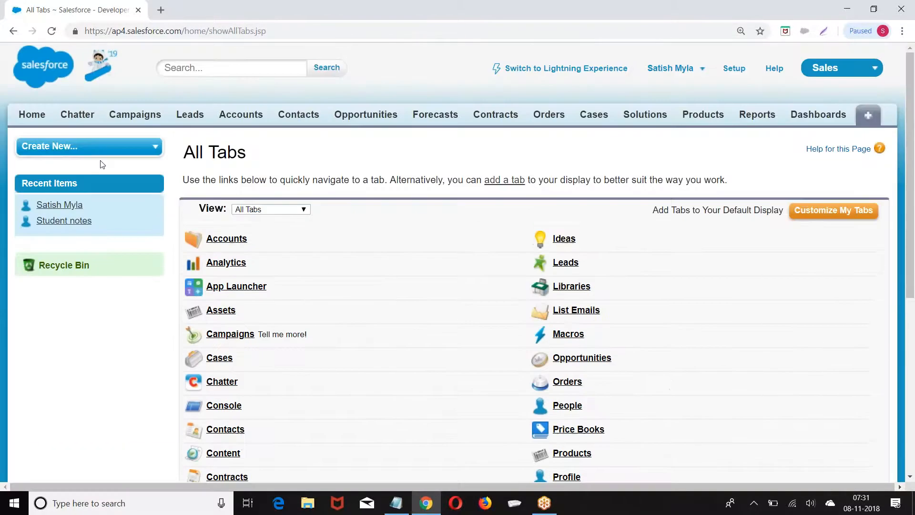
left_click(868, 115)
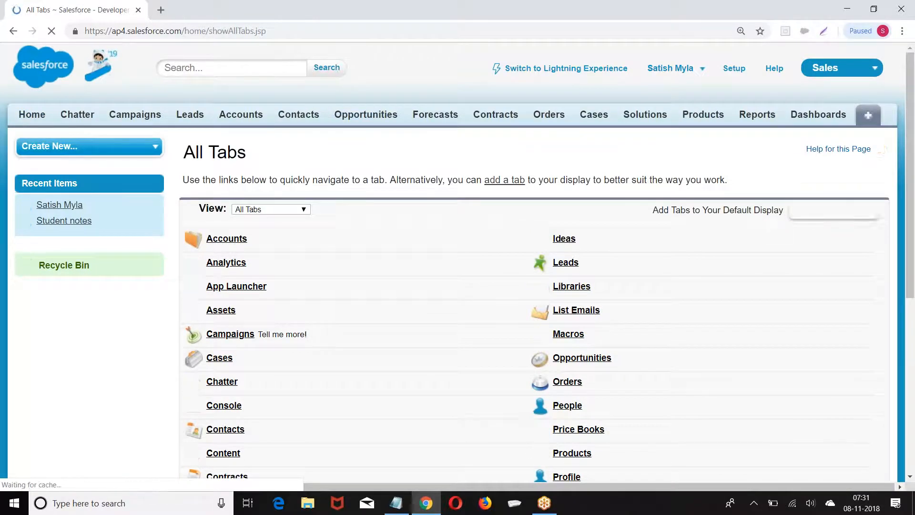
scroll(367, 198, "down", 3)
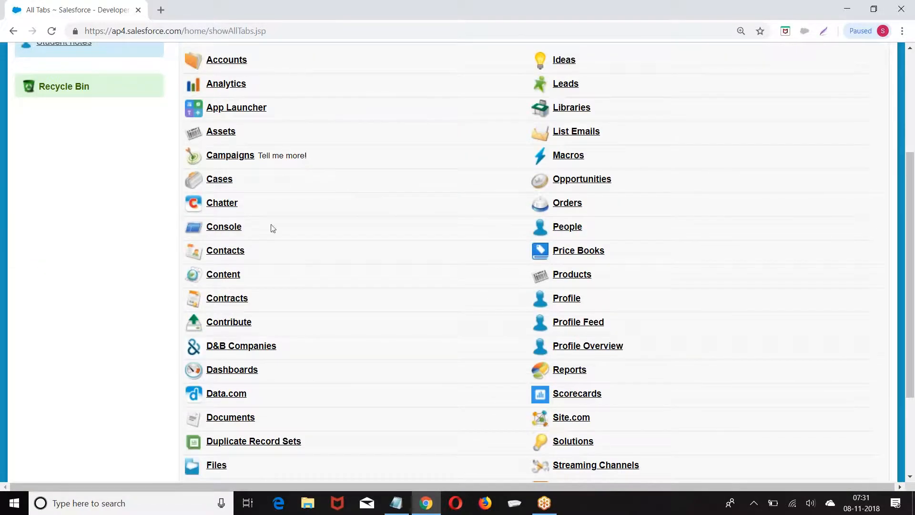
scroll(267, 307, "down", 1)
left_click(223, 363)
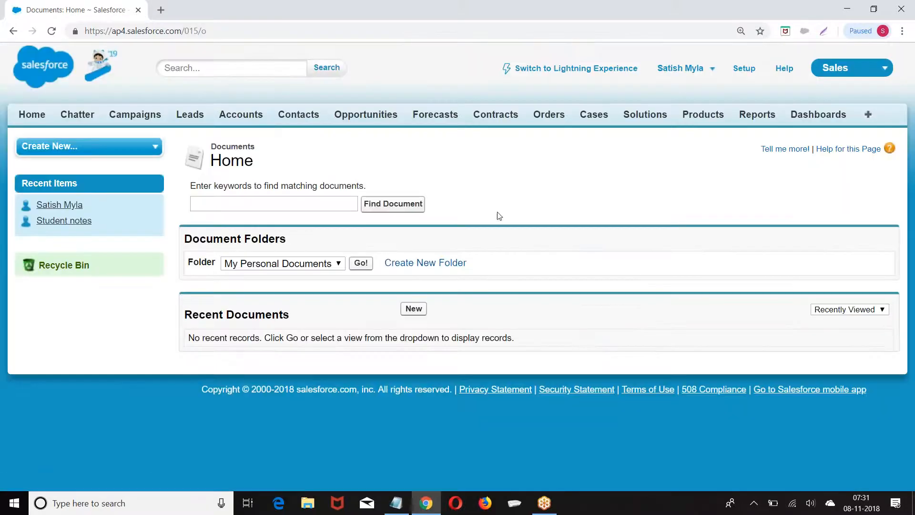
Open the Upload New Document form and review its Internal and Externally Available Image options
left_click(414, 309)
scroll(496, 211, "down", 3)
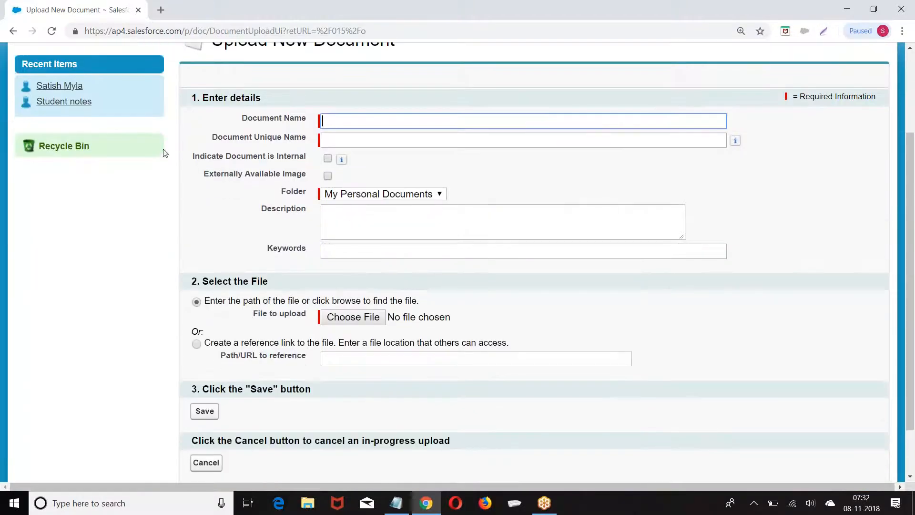
left_click_drag(193, 158, 301, 158)
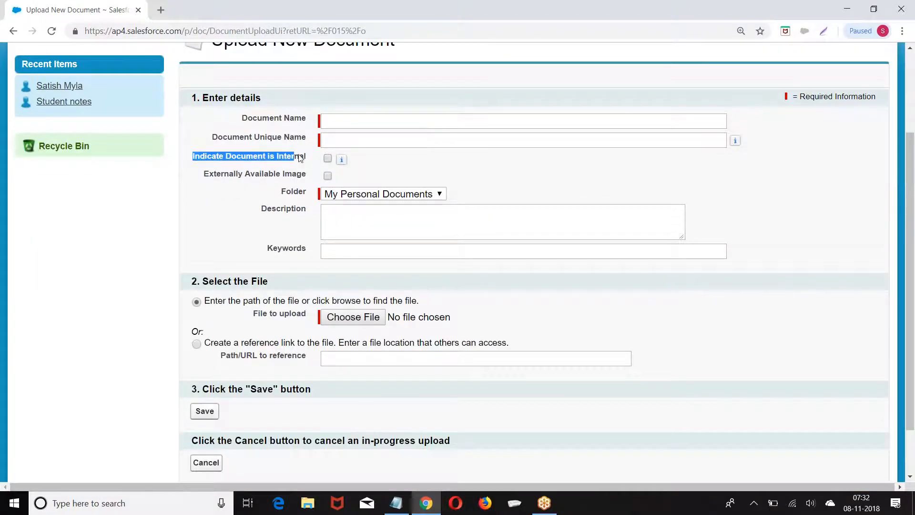
left_click_drag(204, 175, 303, 175)
left_click(487, 176)
left_click_drag(193, 158, 309, 158)
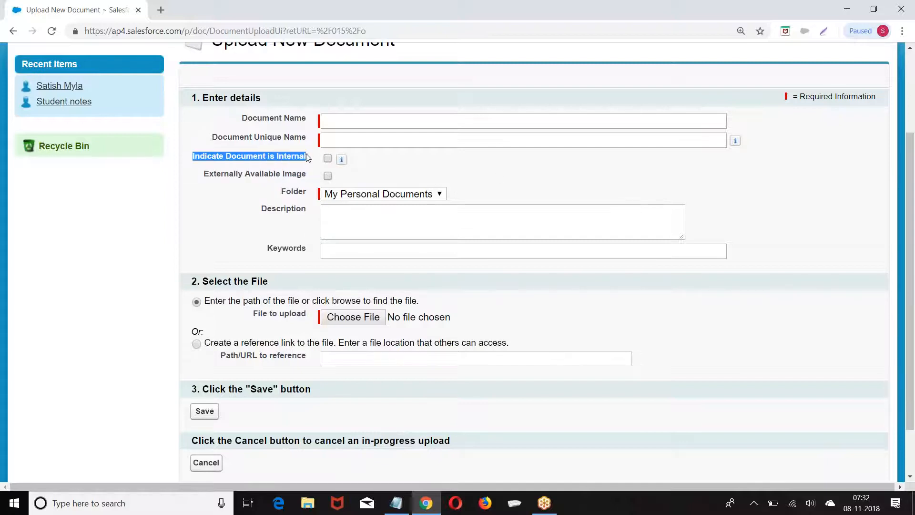
left_click(423, 169)
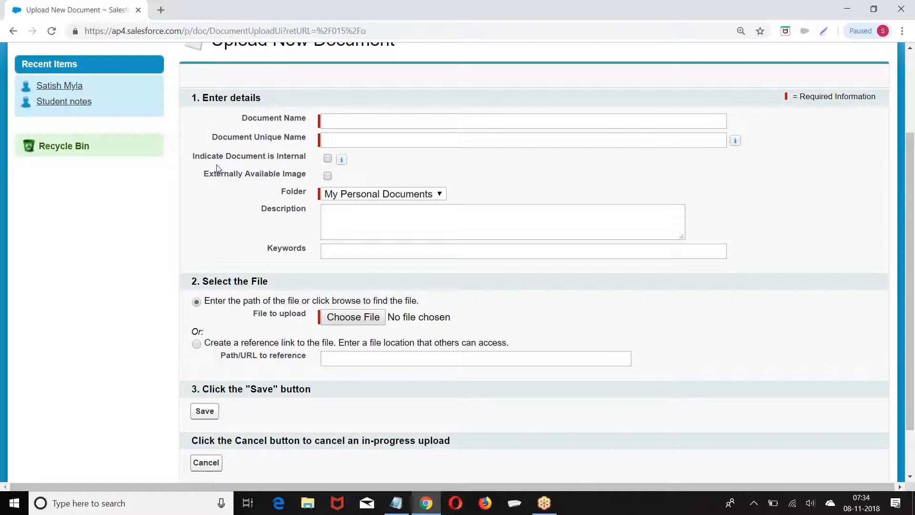
left_click(339, 116)
type("Logo")
left_click(334, 139)
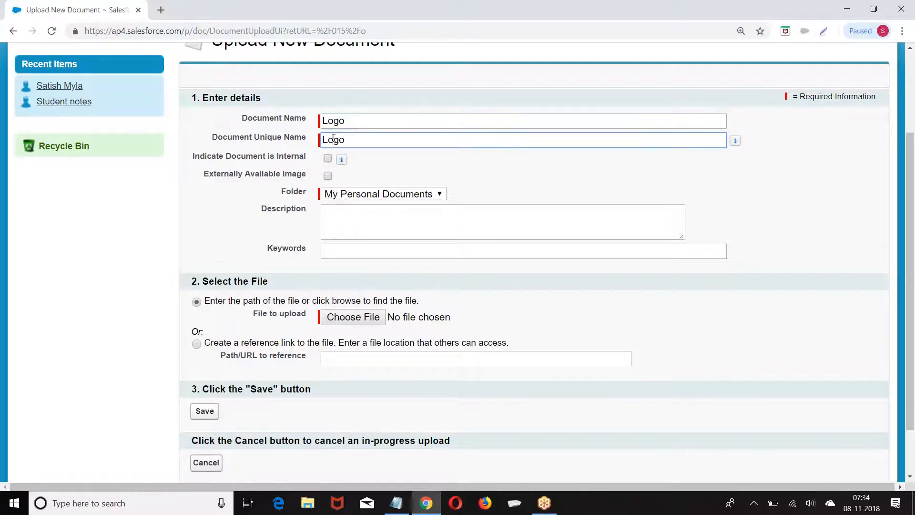
left_click(328, 159)
left_click(388, 194)
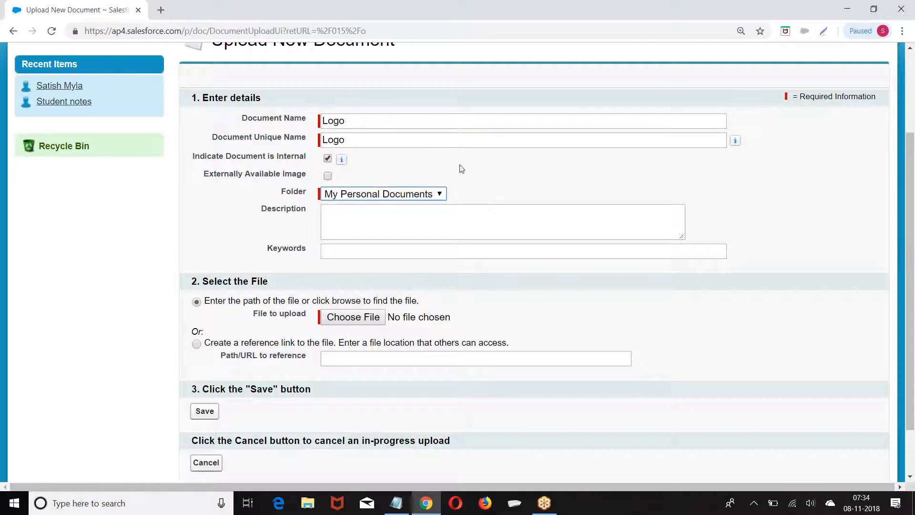
scroll(474, 164, "down", 2)
Attach images.png from TRAININGS (F:) > Materials > 17 . Images and save the Logo document
left_click(360, 256)
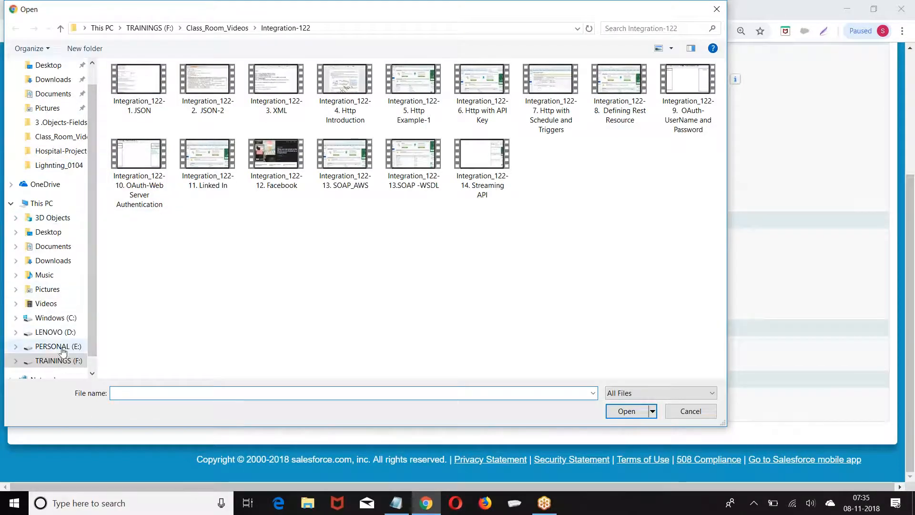
left_click(54, 360)
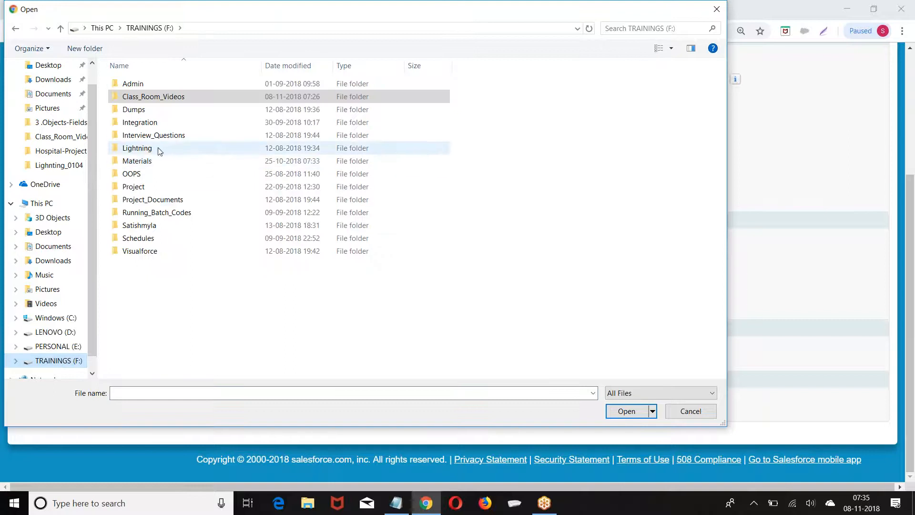
double_click(129, 160)
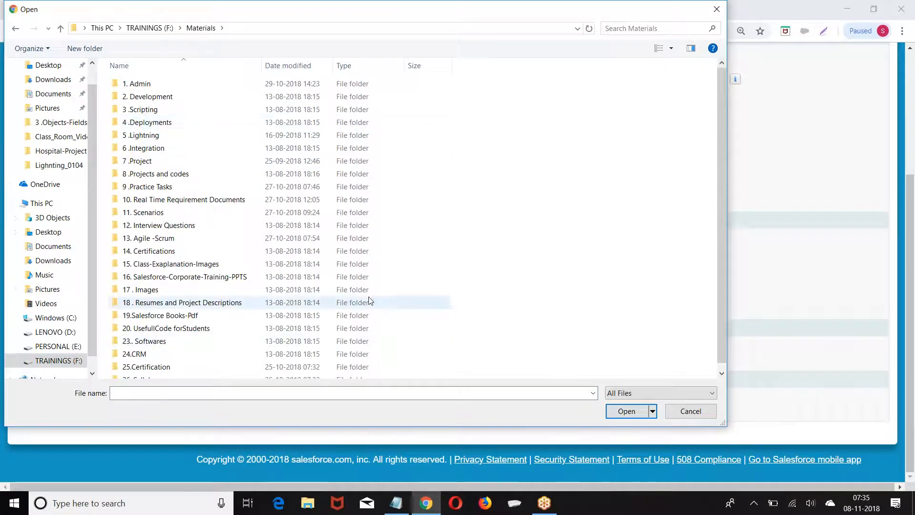
scroll(239, 325, "down", 1)
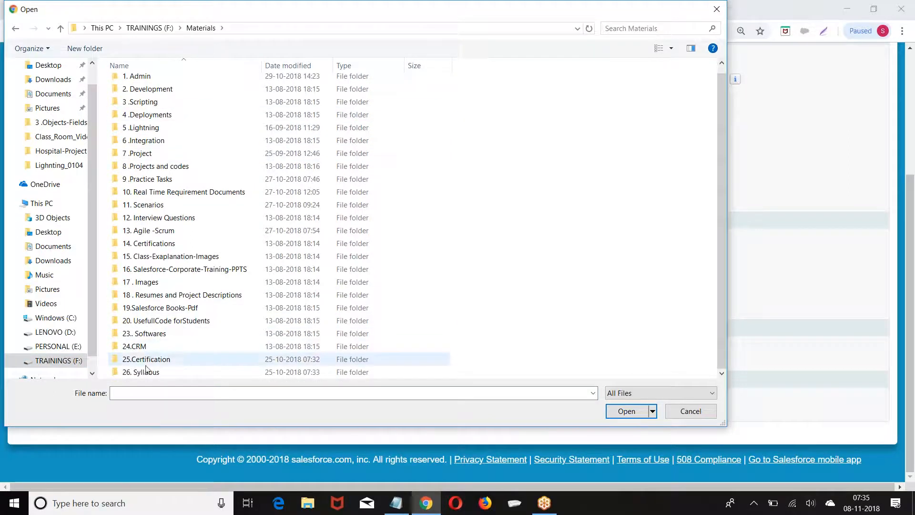
left_click(142, 285)
double_click(142, 285)
left_click(139, 95)
left_click(623, 409)
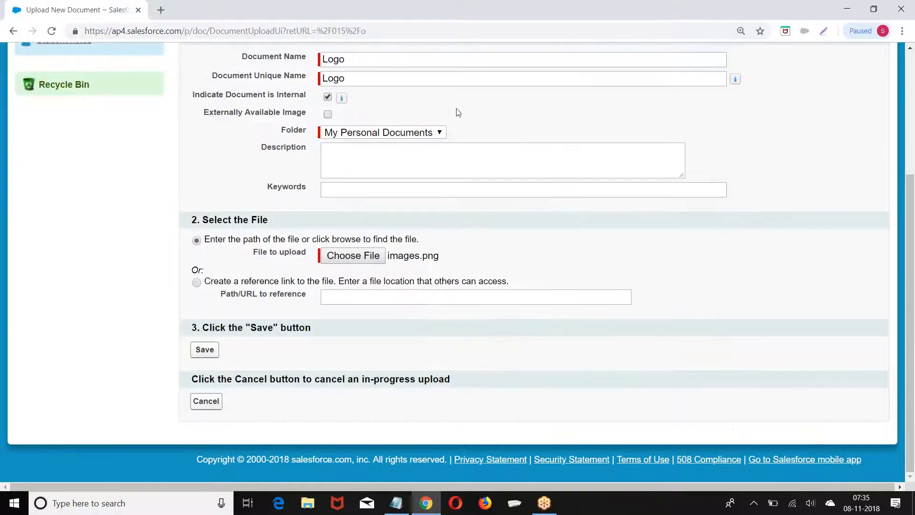
left_click(204, 350)
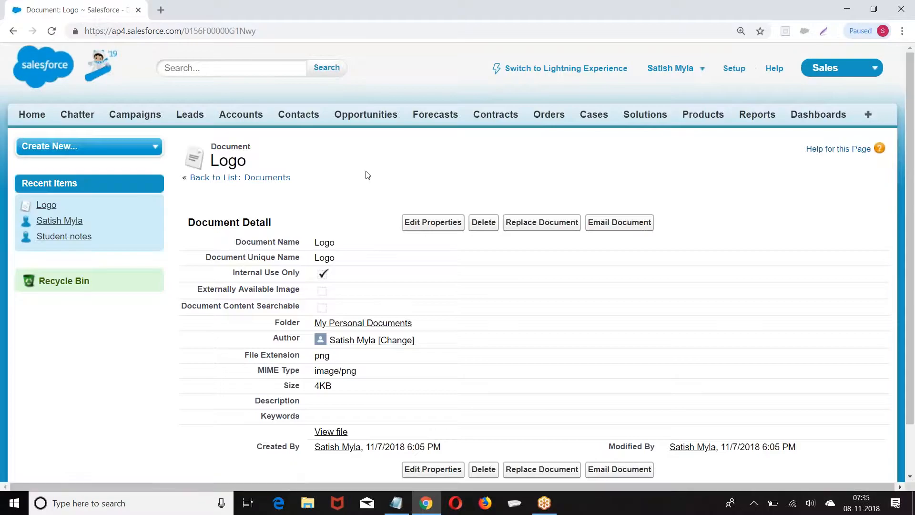
View the uploaded ICICI Bank logo file, close it, and edit the Logo document's properties
scroll(366, 174, "down", 2)
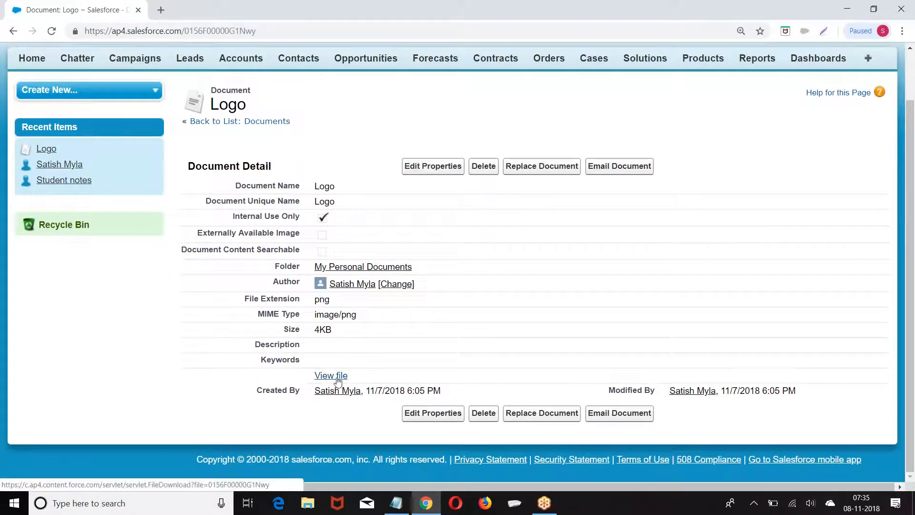
left_click(339, 376)
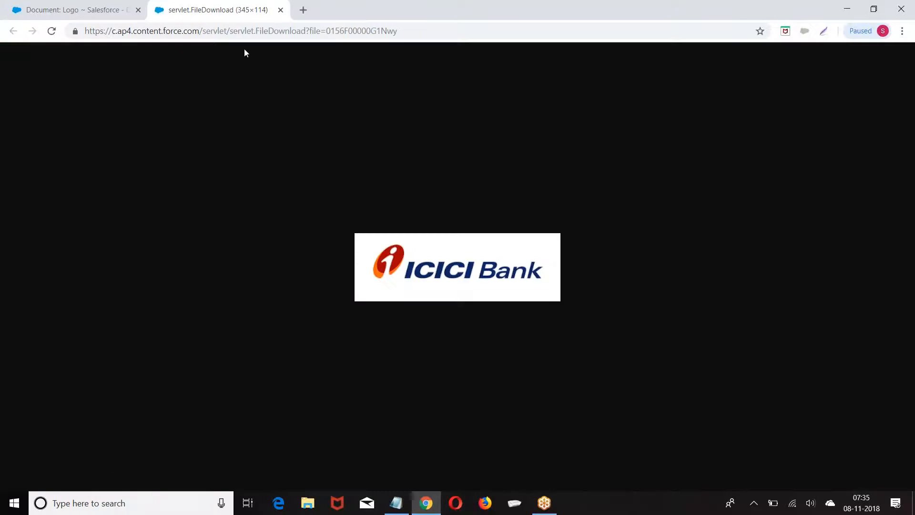
left_click(280, 10)
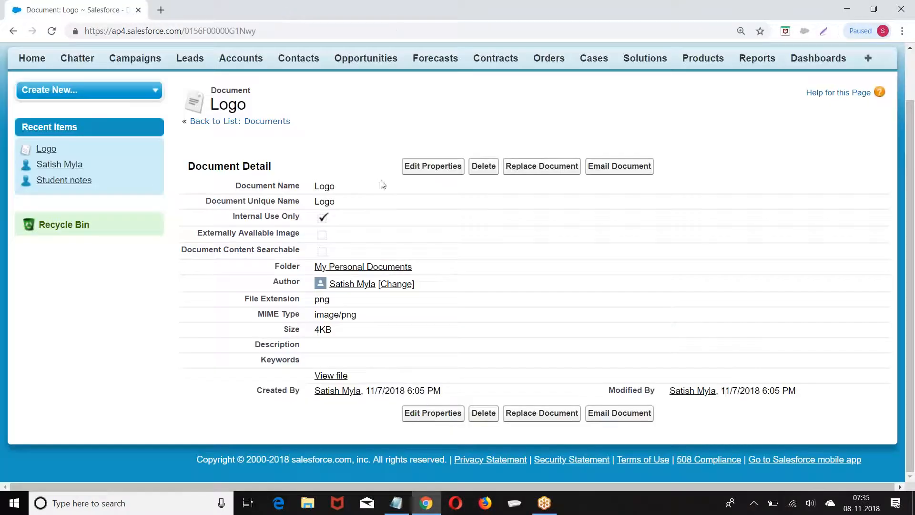
left_click(427, 169)
Uncheck Internal Use Only, mark the Logo an Externally Available Image, and save
left_click(329, 284)
left_click(329, 266)
left_click(412, 200)
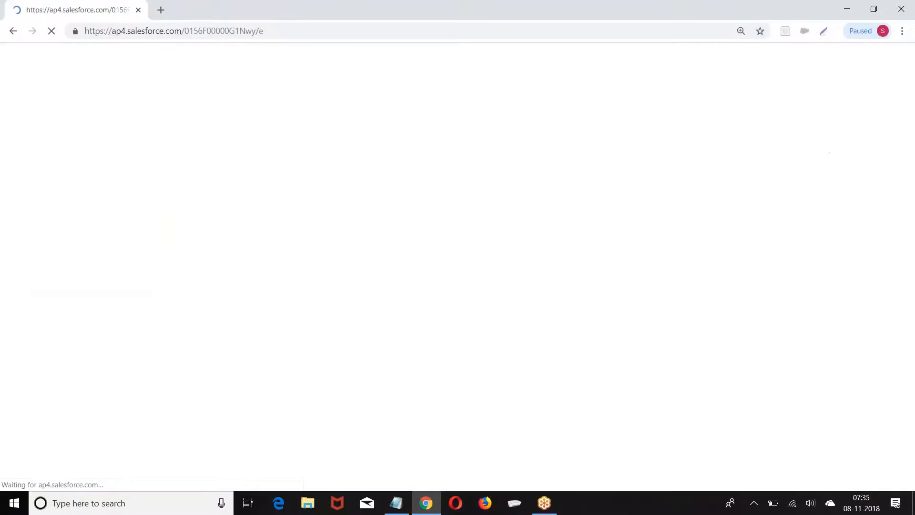
scroll(413, 200, "down", 3)
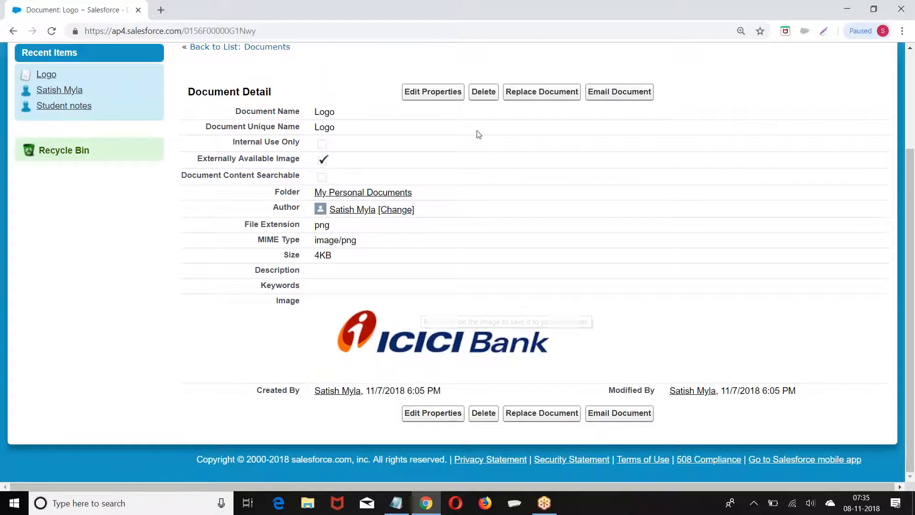
Give the Logo document the keyword 'ICICILogo' and save
left_click(421, 91)
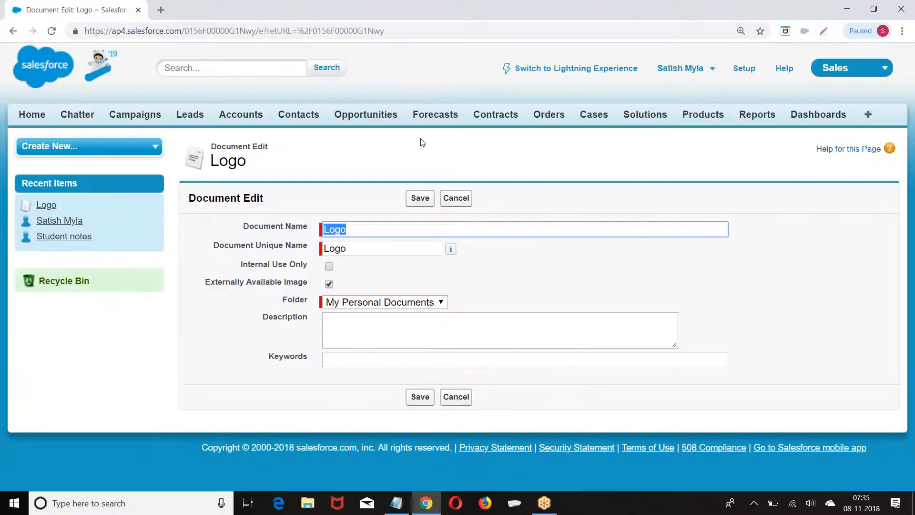
left_click(344, 361)
type("ICICILogo")
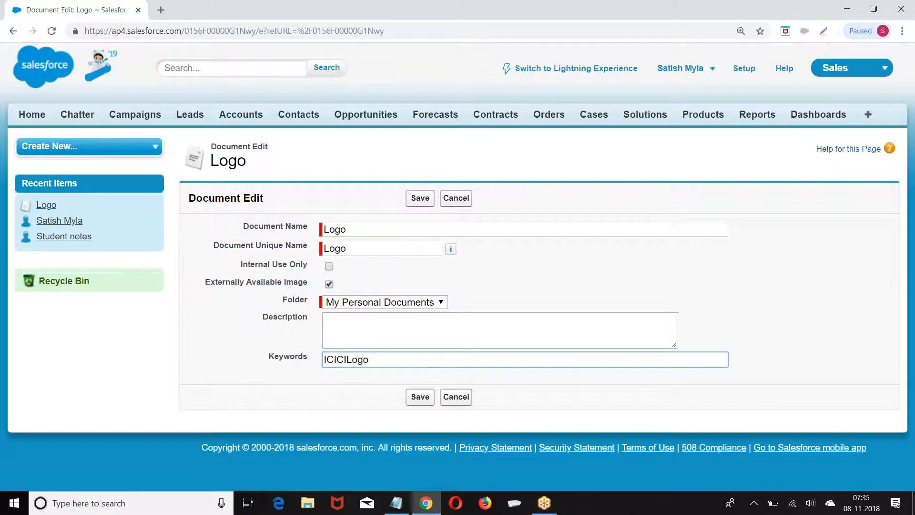
left_click(420, 398)
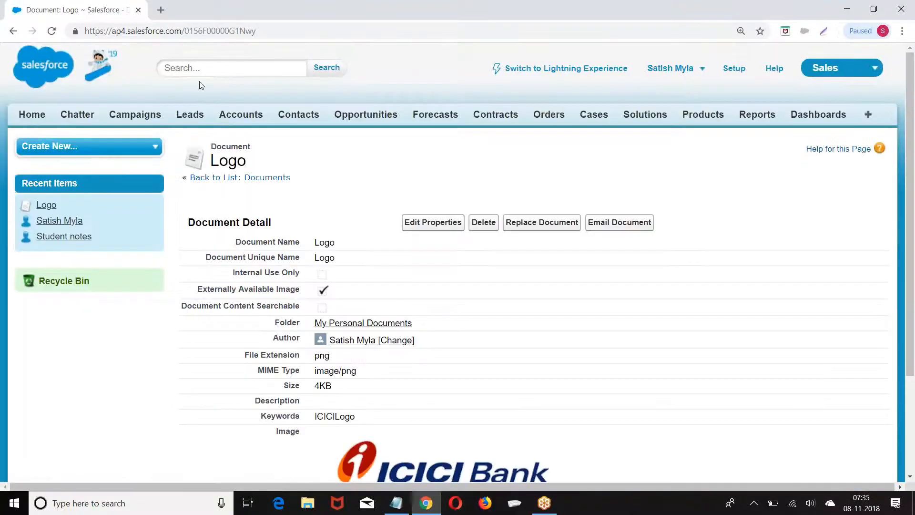
Search the org for ICICILogo, which returns the Logo document as the only match
left_click(198, 69)
type("ICI")
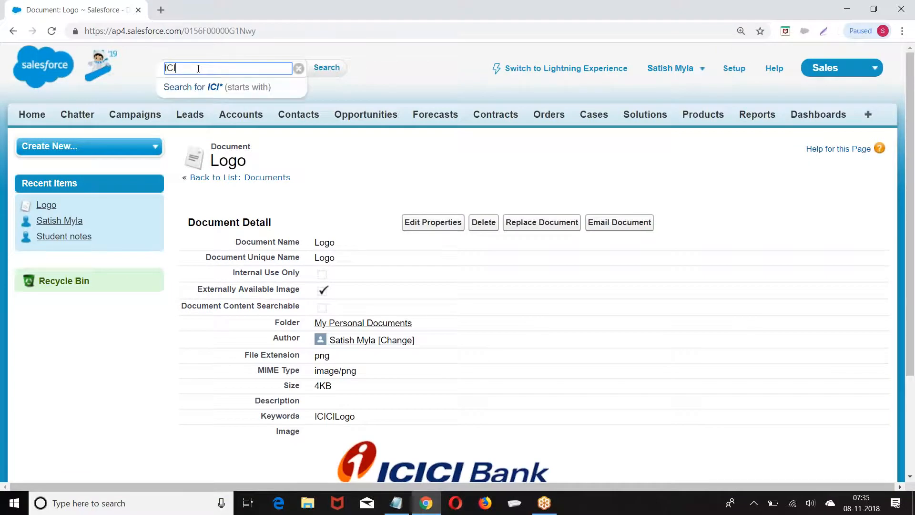
type("CILogo")
left_click(325, 74)
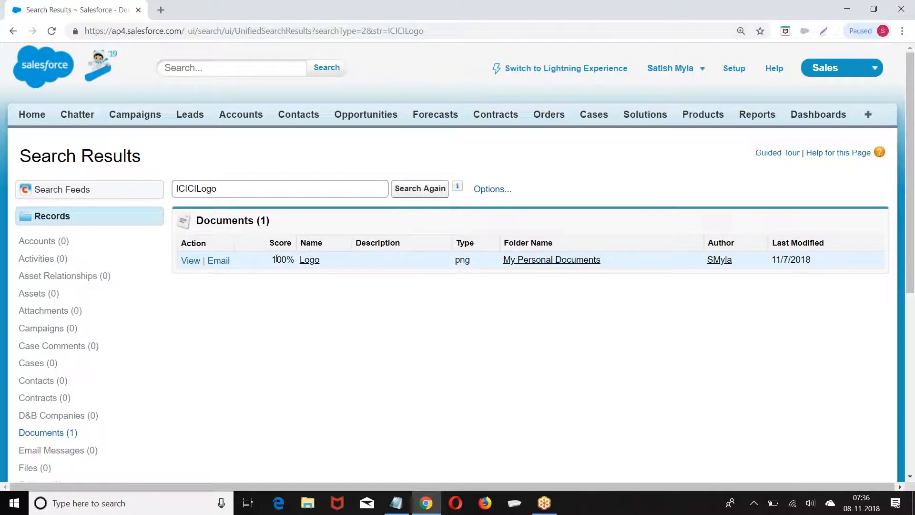
left_click(868, 115)
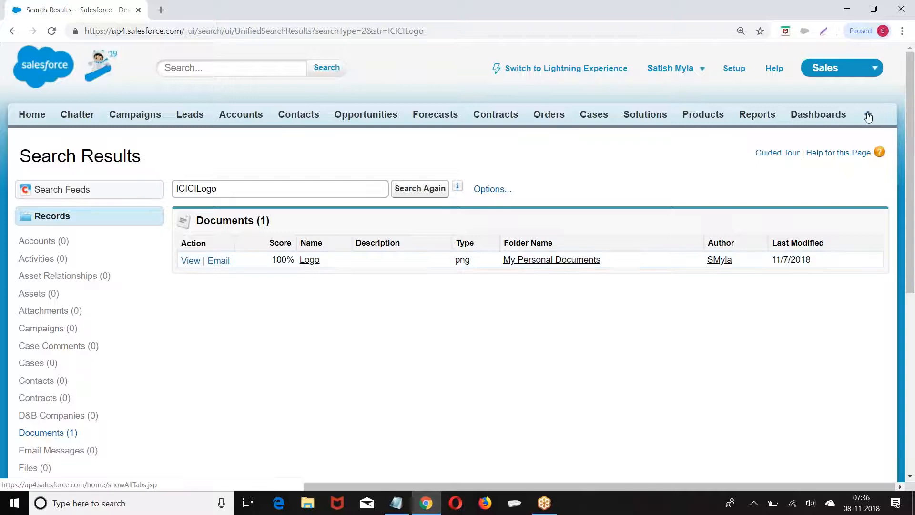
From Documents, start a new document named MyLogo marked as an Externally Available Image
scroll(279, 266, "down", 6)
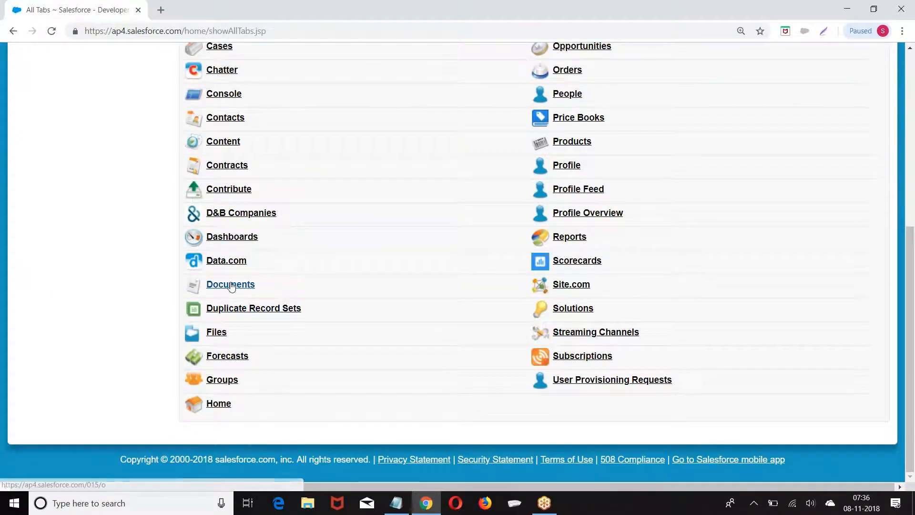
left_click(231, 288)
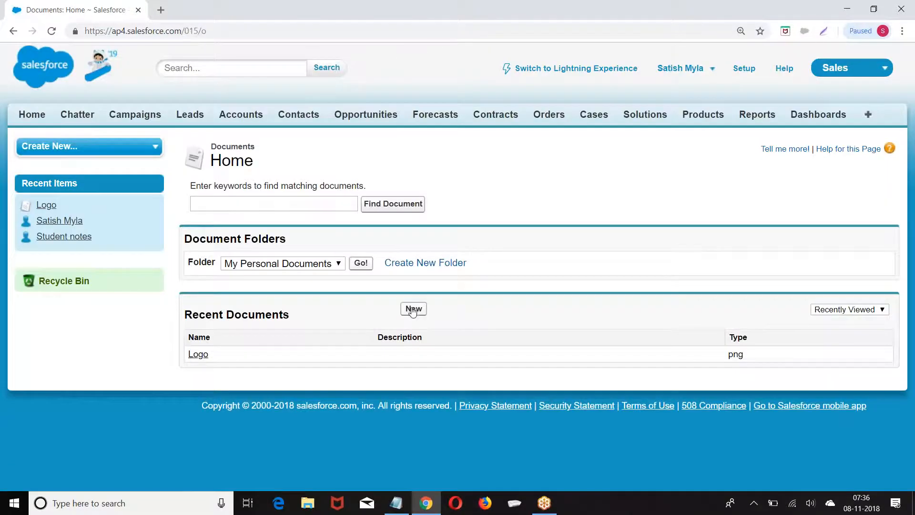
left_click(413, 309)
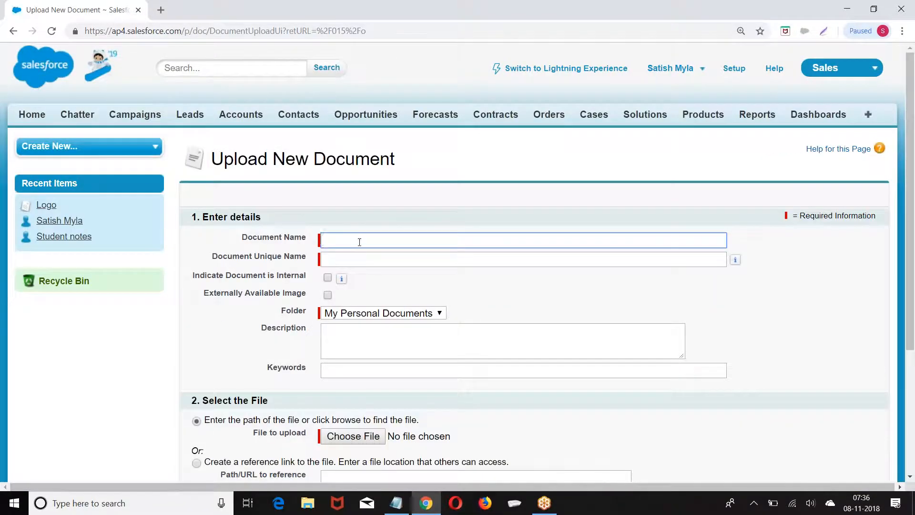
type("MyLogo")
left_click(343, 260)
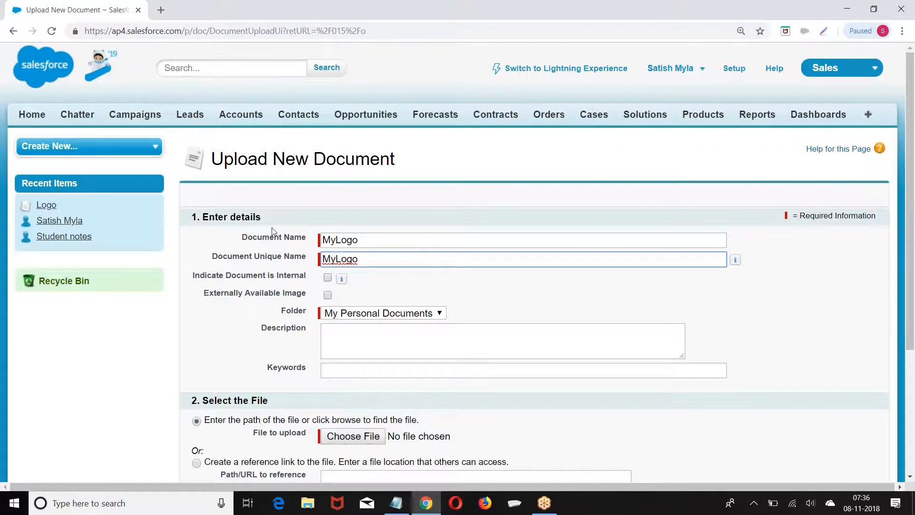
scroll(272, 233, "down", 2)
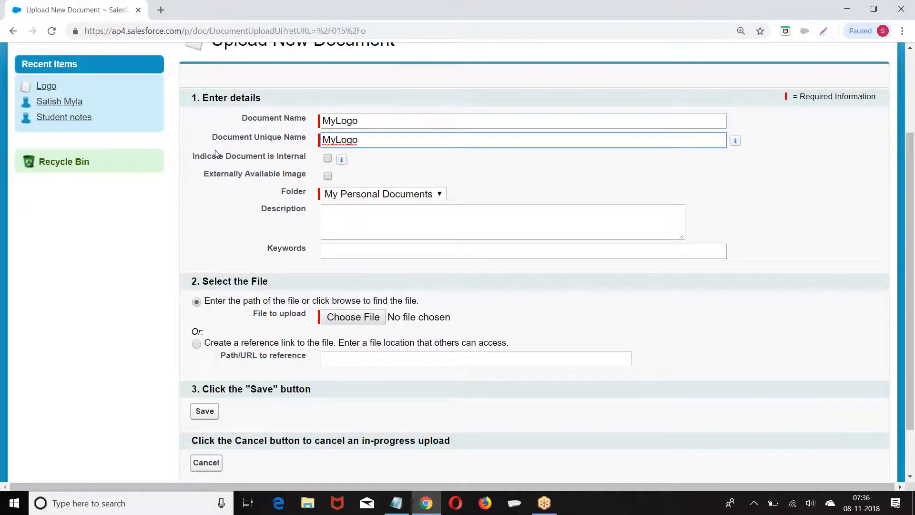
left_click(328, 176)
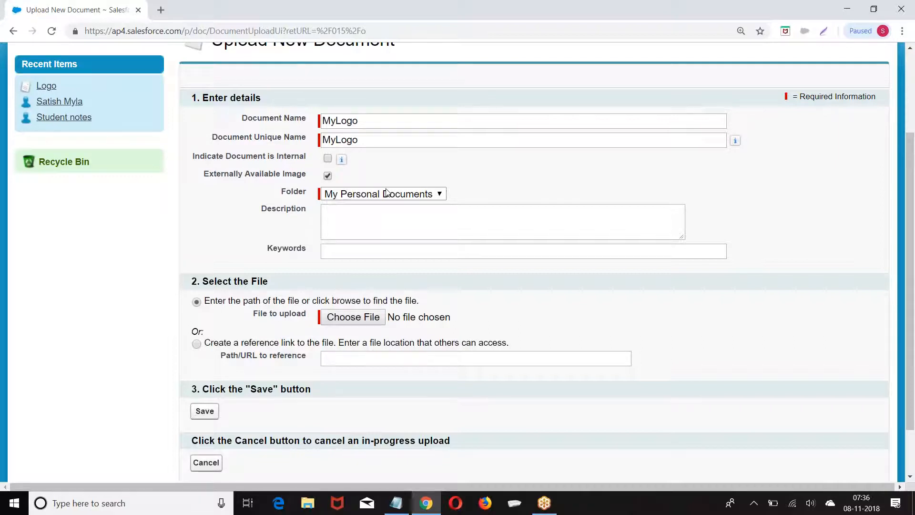
Leave the MyLogo upload unsaved and return to the Documents home page
scroll(387, 192, "up", 3)
left_click(868, 117)
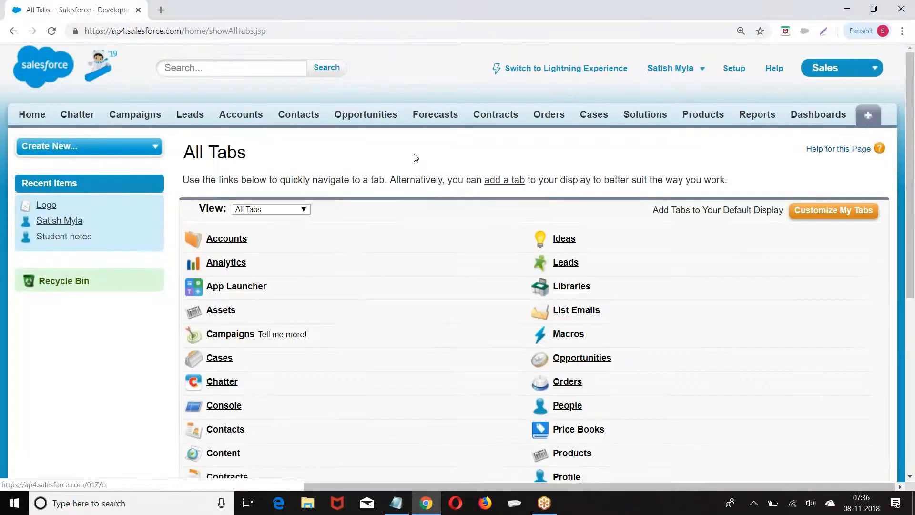
scroll(416, 158, "down", 7)
left_click(234, 289)
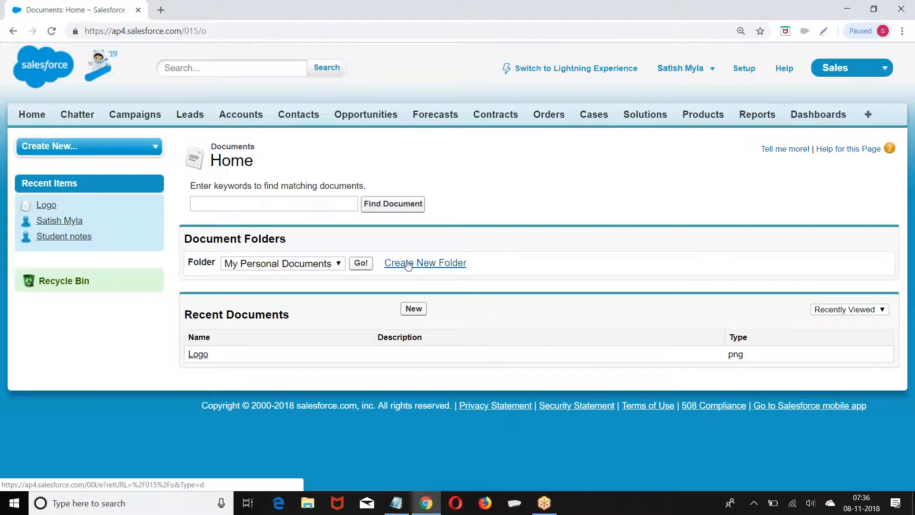
Create a MyLogos document folder with Read/Write public access for all users
left_click(414, 267)
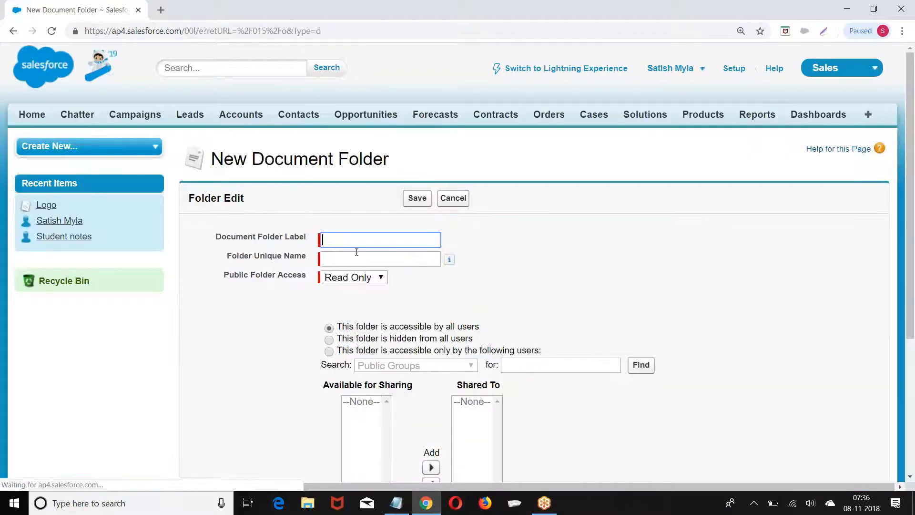
type("MyLogo")
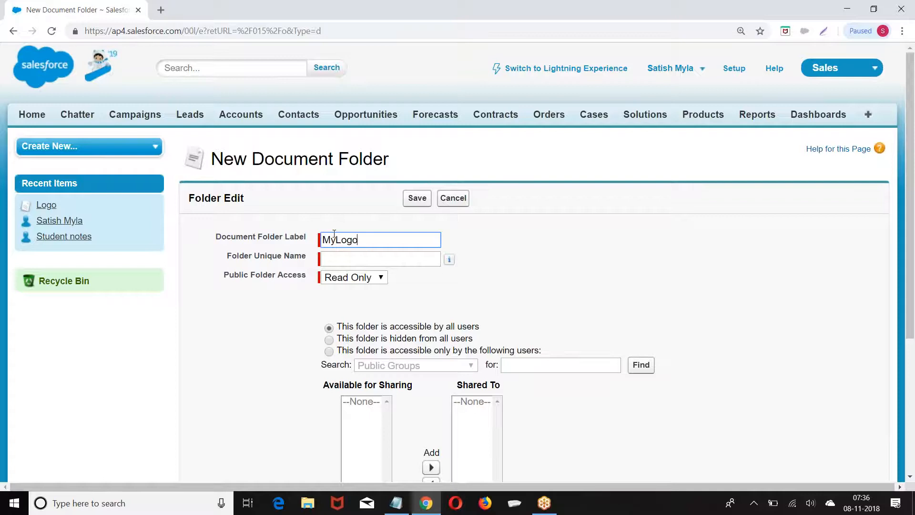
type("s")
left_click(390, 262)
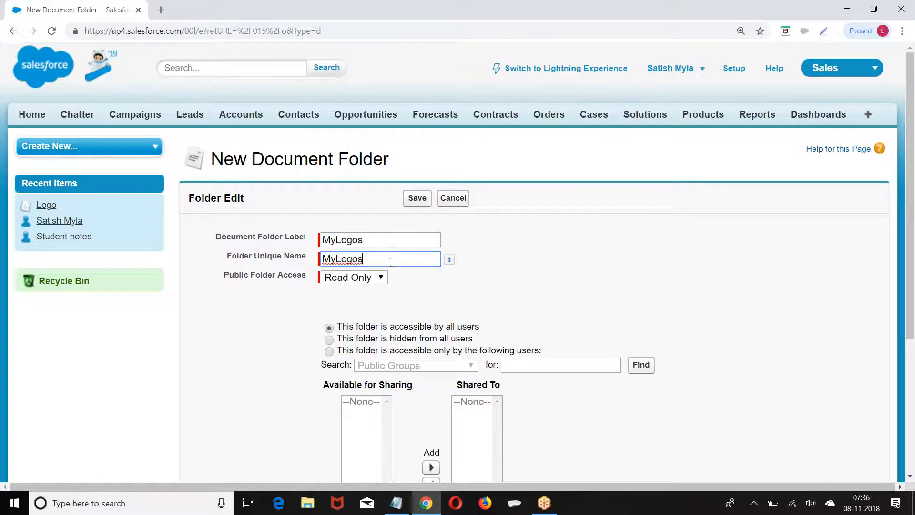
scroll(259, 245, "down", 1)
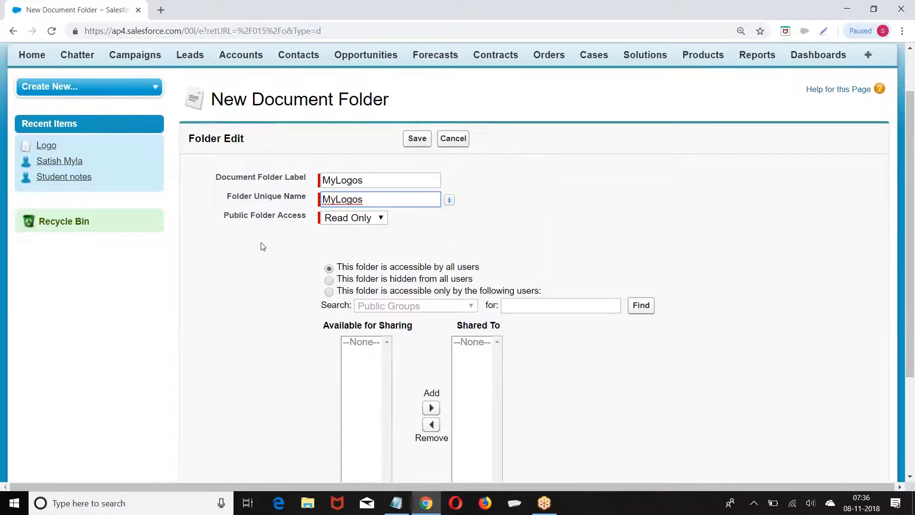
triple_click(226, 217)
left_click(353, 219)
left_click(346, 250)
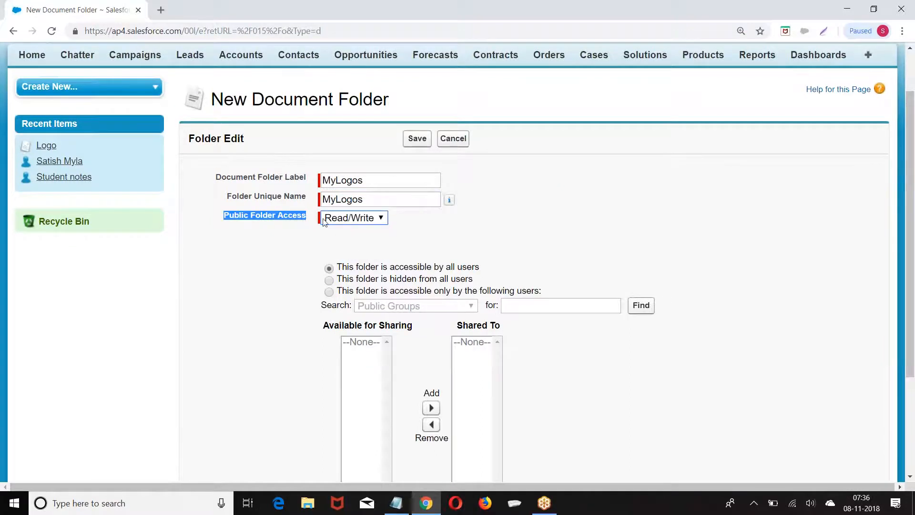
scroll(531, 213, "down", 2)
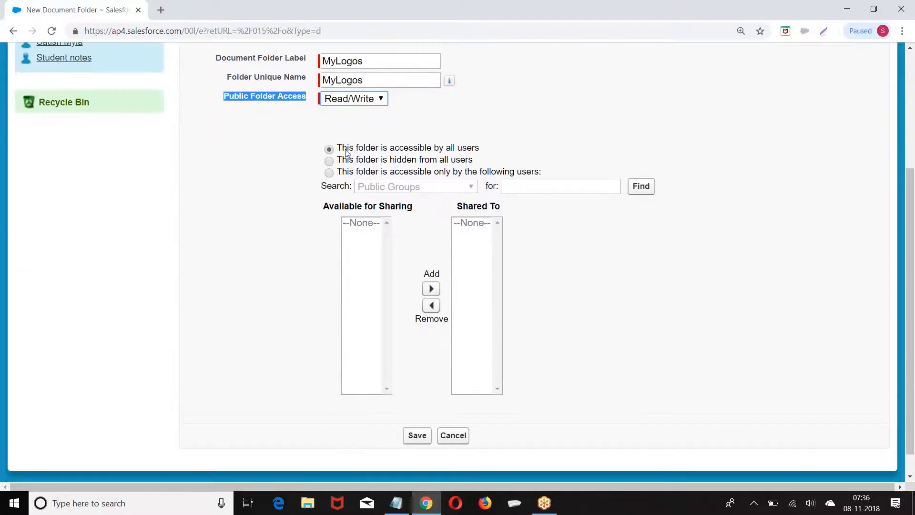
left_click_drag(342, 152, 482, 152)
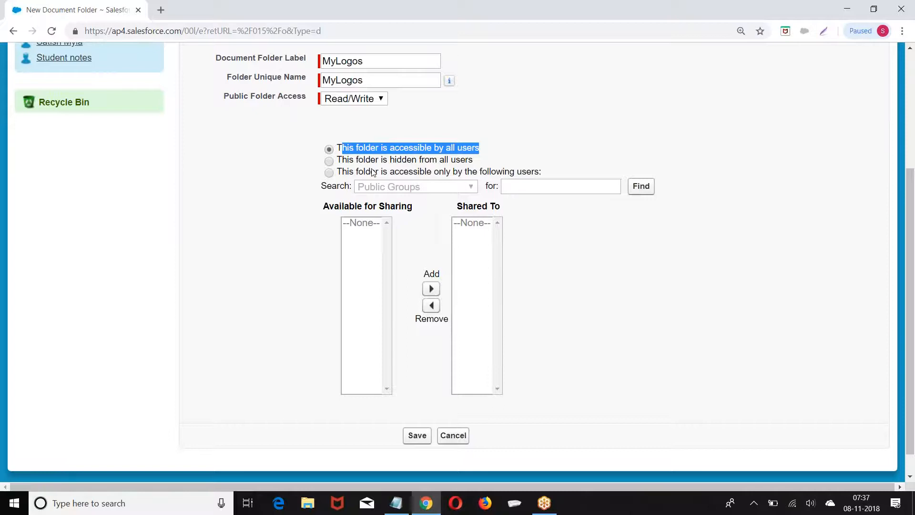
scroll(429, 372, "down", 1)
left_click(414, 411)
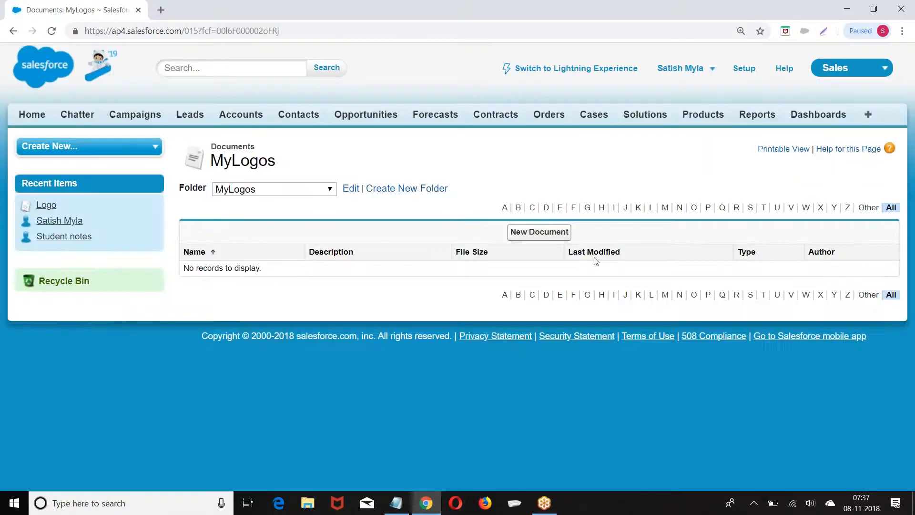
Start a new document named Test Logo, marked as an Externally Available Image
left_click(539, 232)
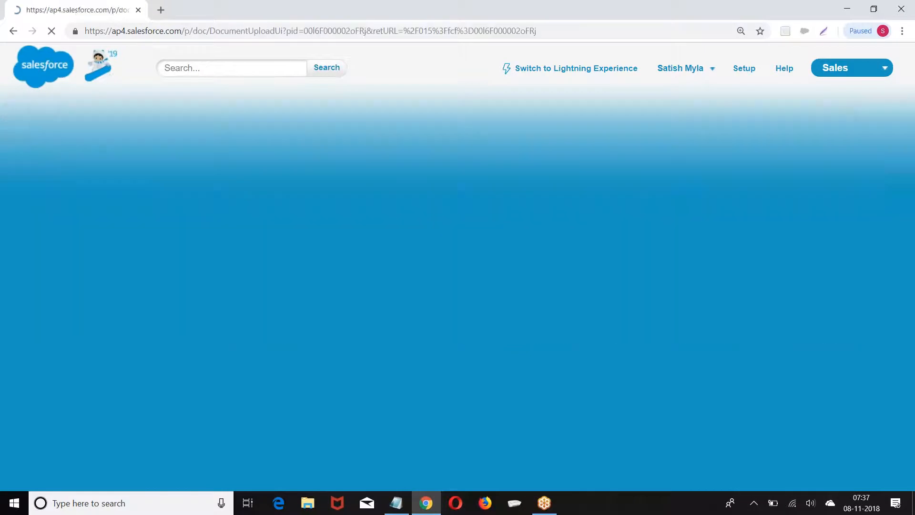
type("My")
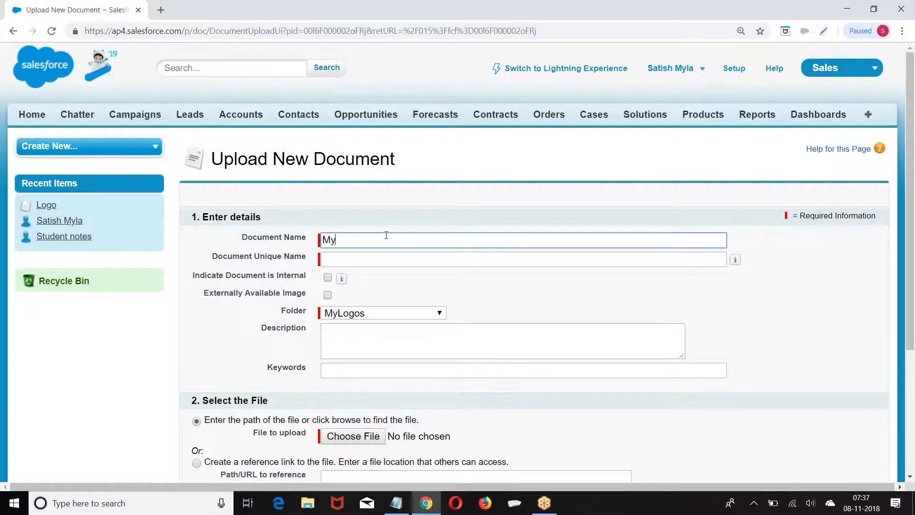
type("Lo")
key("BackSpace")
key("BackSpace")
key("BackSpace")
key("BackSpace")
type("M")
key("BackSpace")
type("Satish Logo")
key("BackSpace")
key("BackSpace")
key("BackSpace")
key("BackSpace")
key("BackSpace")
key("BackSpace")
key("BackSpace")
key("BackSpace")
key("BackSpace")
key("BackSpace")
key("BackSpace")
type("Test Lg")
key("BackSpace")
type("ogo")
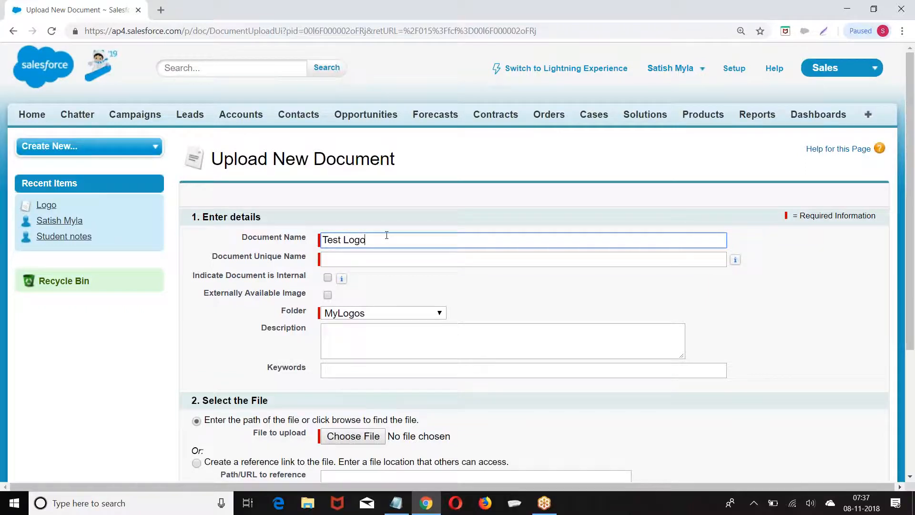
left_click(481, 262)
scroll(481, 266, "down", 2)
left_click(327, 176)
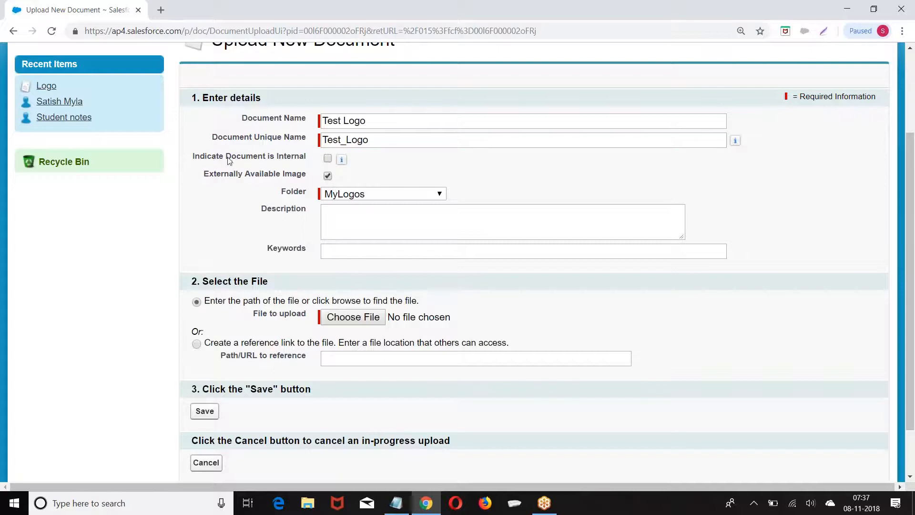
Keep the MyLogos folder, add keyword AppLogo, attach My.png, and save the document
left_click(376, 194)
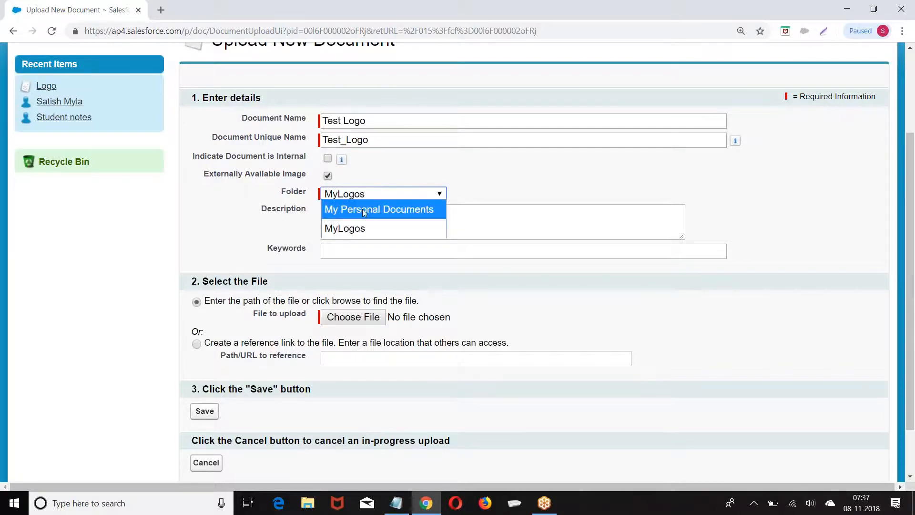
left_click(348, 230)
left_click(342, 251)
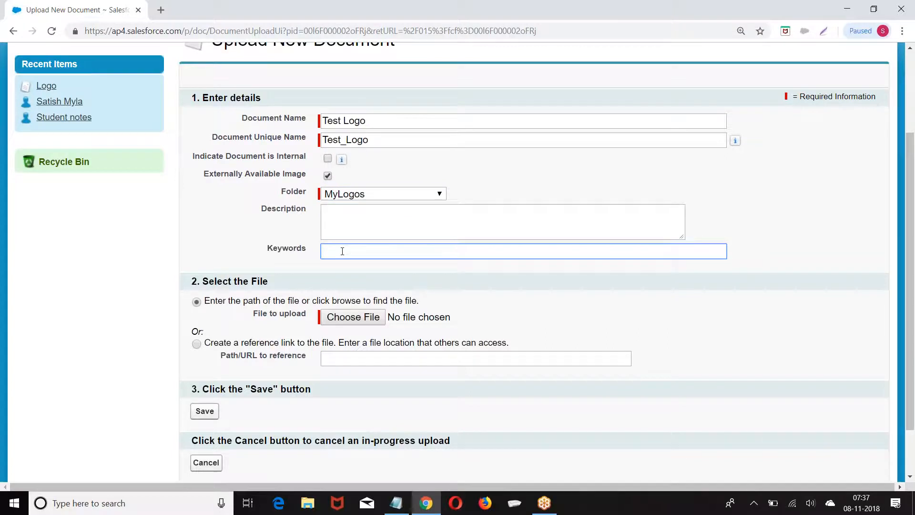
type("AppLogo")
scroll(342, 251, "down", 2)
left_click(348, 255)
left_click(212, 109)
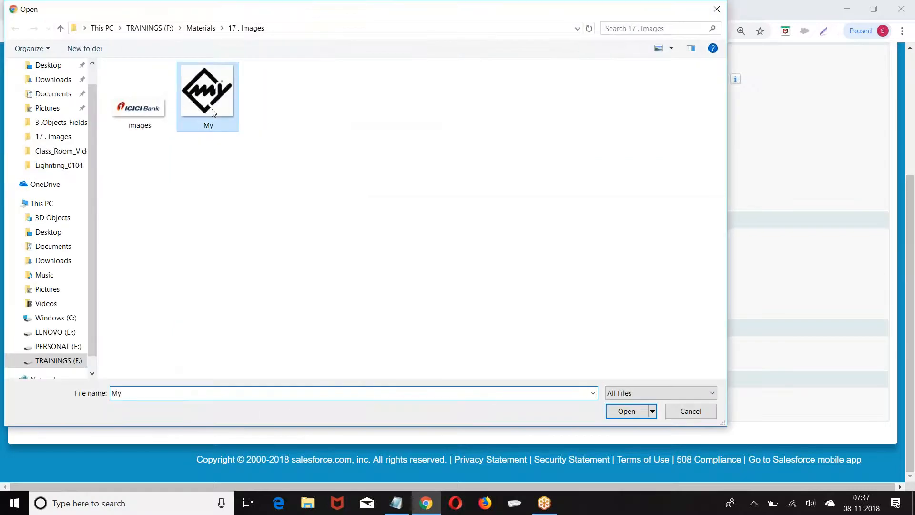
left_click(629, 410)
left_click(205, 350)
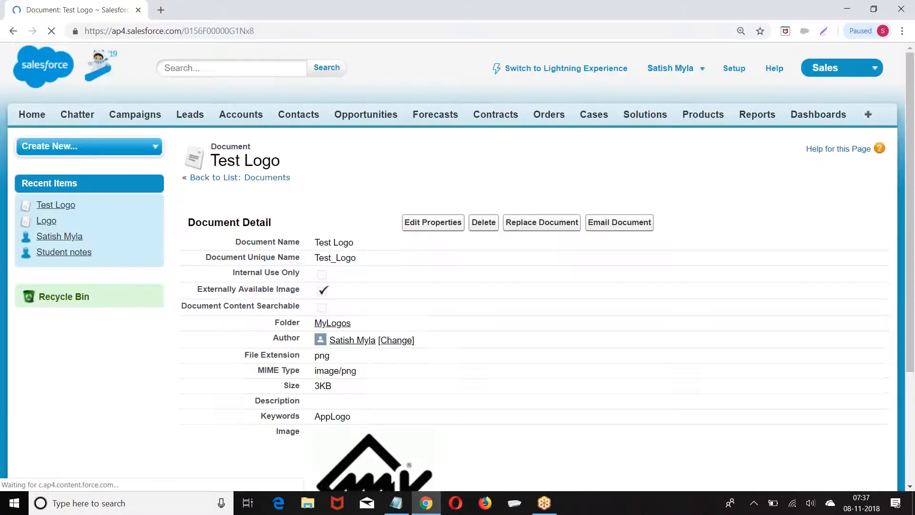
Review the saved Test Logo document's details, then minimize the browser to show the desktop
scroll(458, 262, "down", 2)
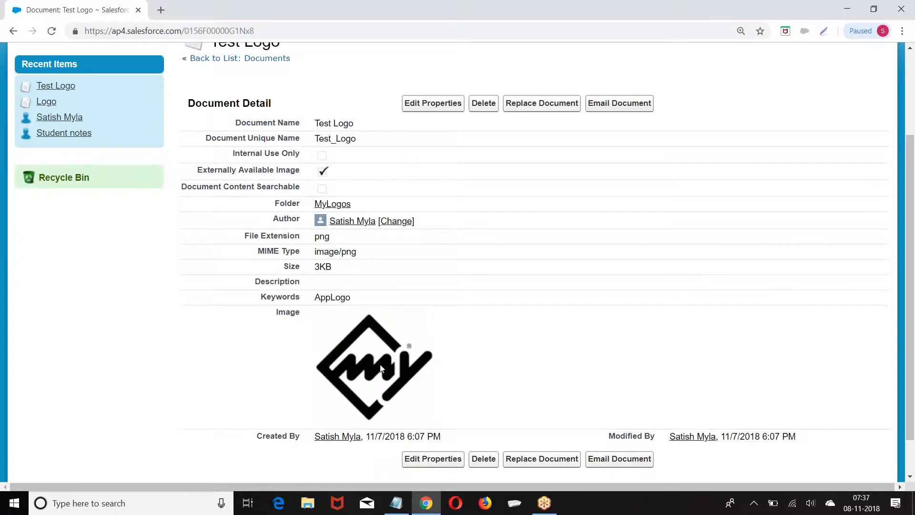
scroll(382, 367, "up", 3)
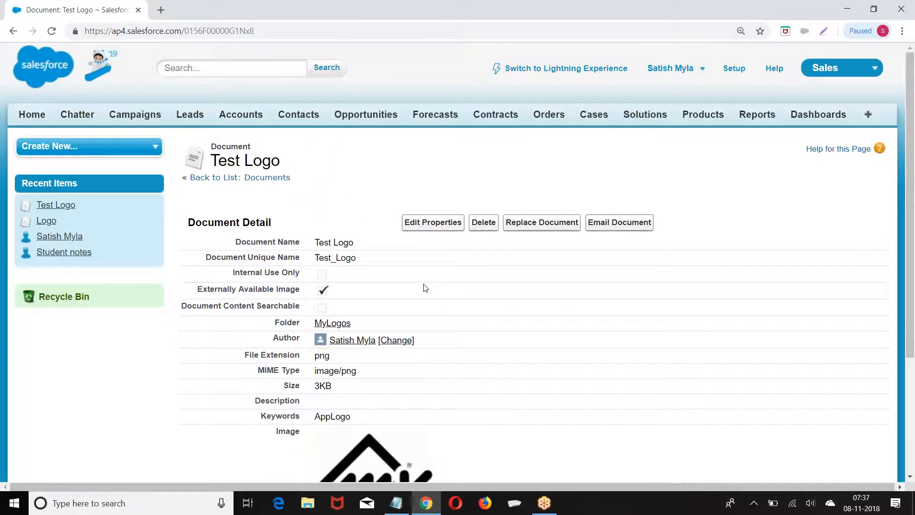
scroll(425, 287, "down", 3)
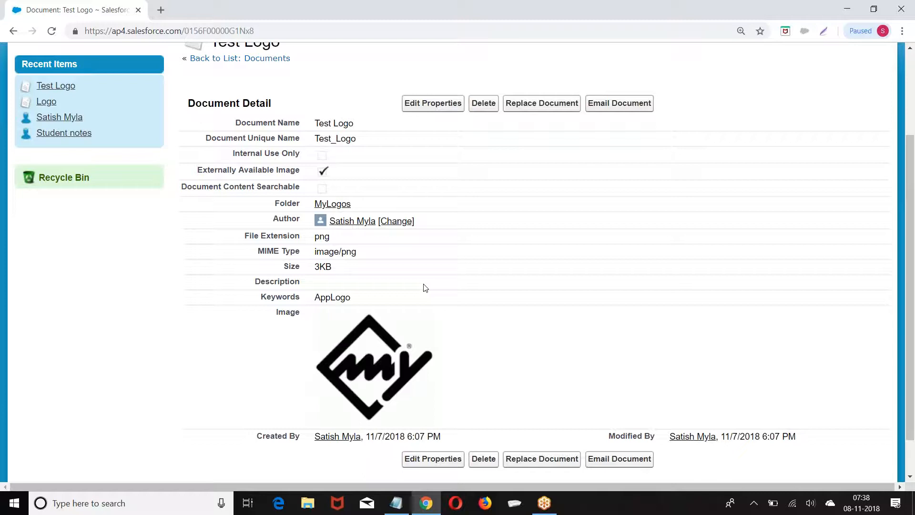
left_click(848, 8)
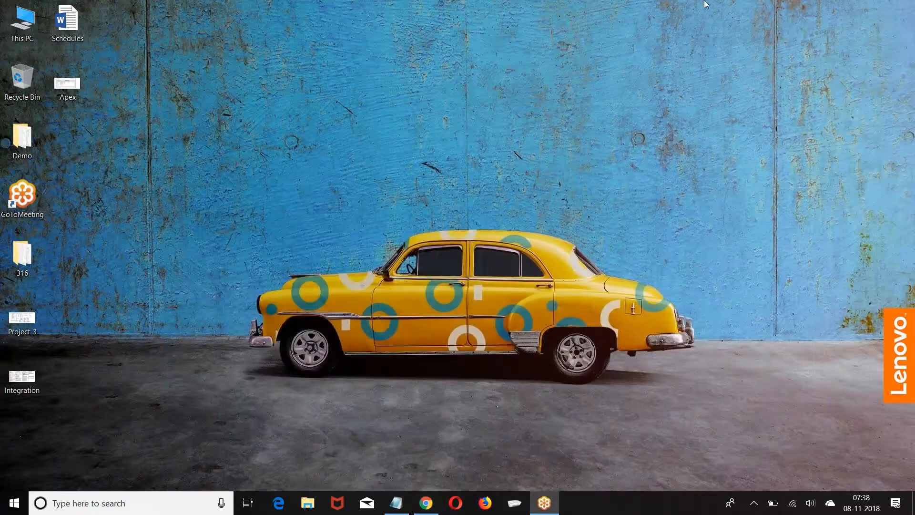
Open TRAININGS (F:) > Materials > 1. Admin > 4 .Documents & Applications and bring up 1. Document's context menu
double_click(22, 24)
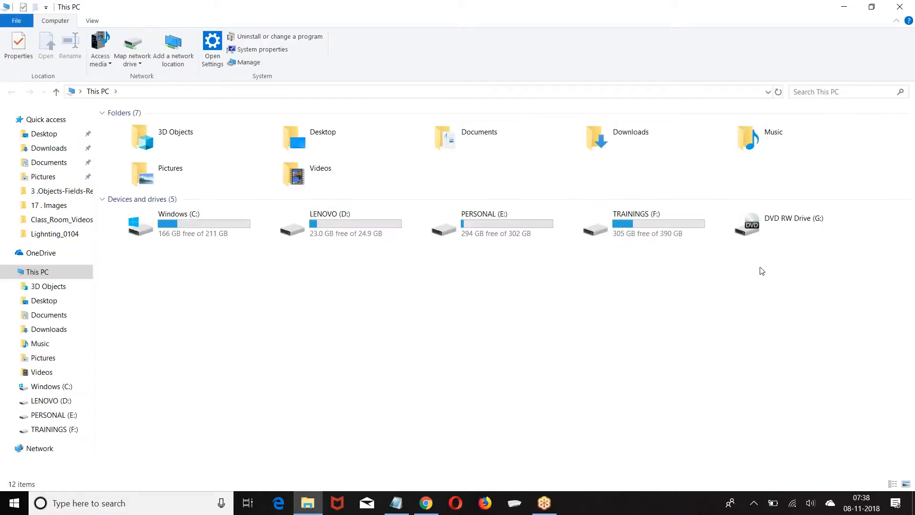
double_click(621, 235)
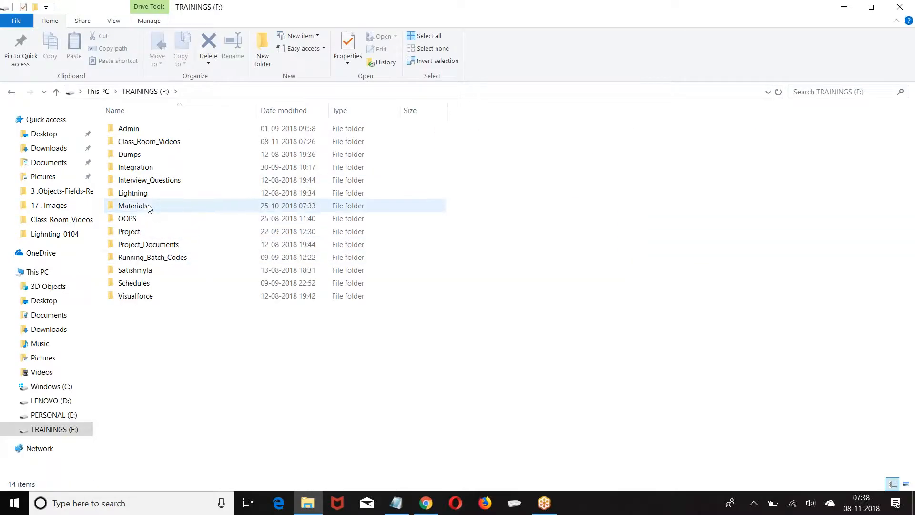
double_click(133, 206)
double_click(134, 130)
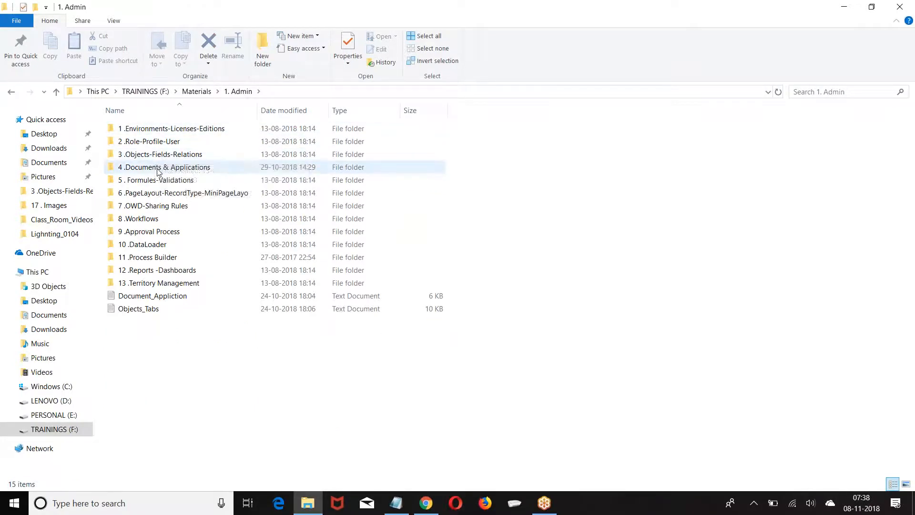
double_click(157, 167)
left_click(147, 128)
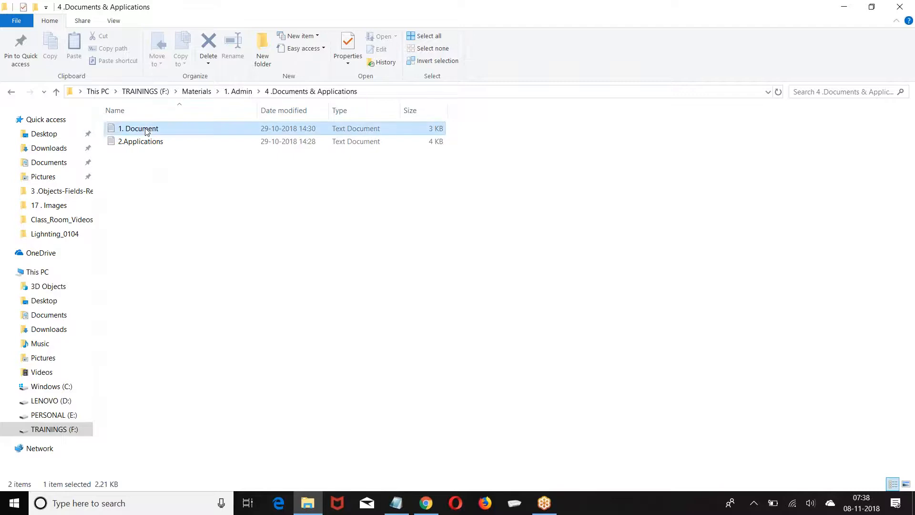
right_click(146, 129)
Open 1. Document in Notepad++ and go over the read-access, Internal Document and Externally Available Image notes
left_click(50, 177)
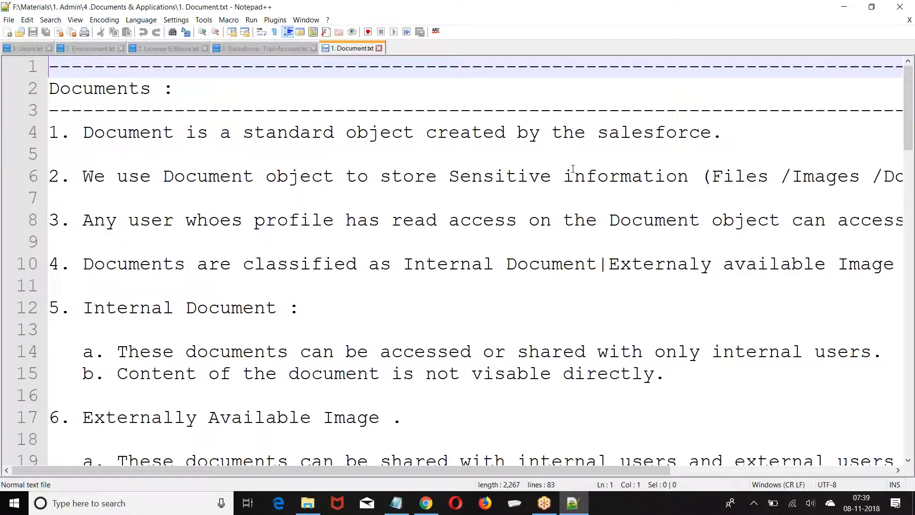
scroll(663, 316, "down", 1)
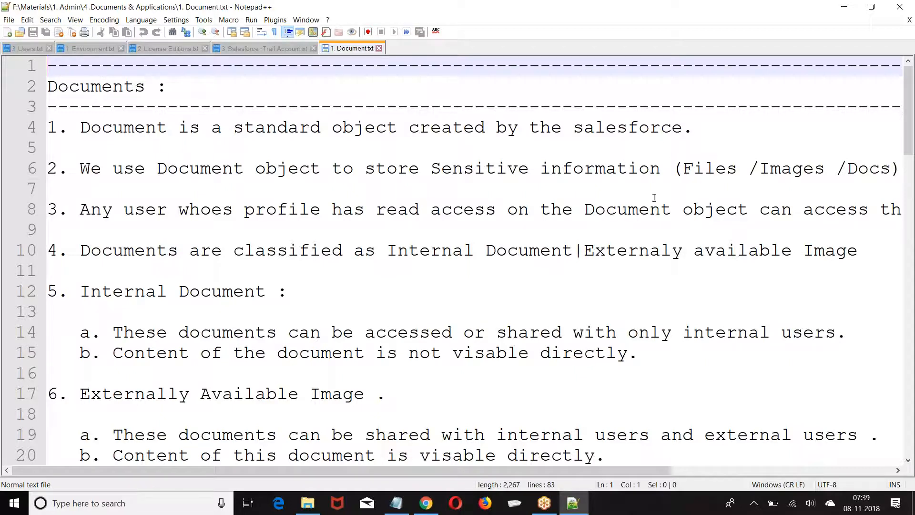
left_click_drag(366, 210, 858, 217)
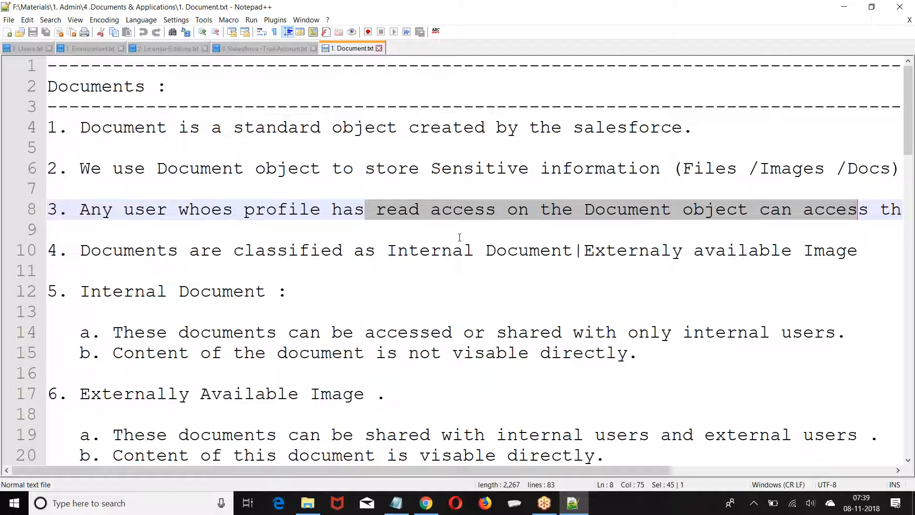
scroll(226, 160, "down", 3)
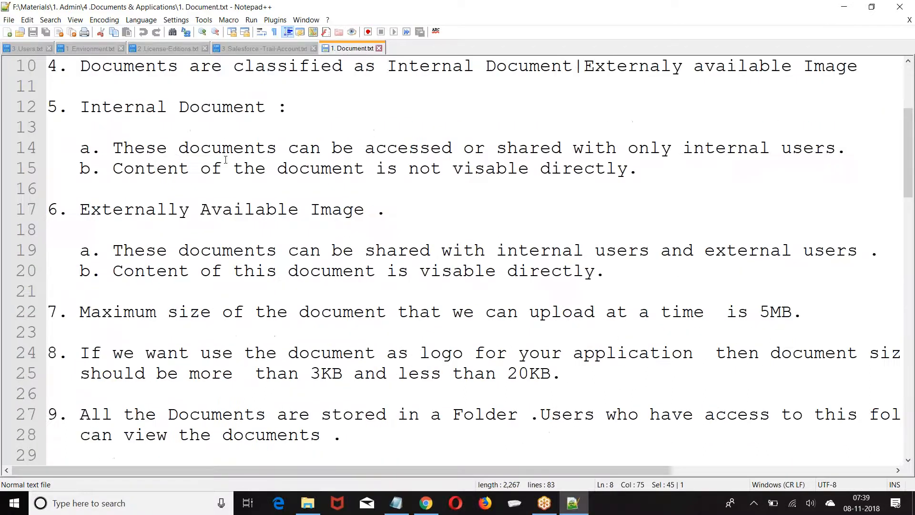
scroll(98, 155, "up", 2)
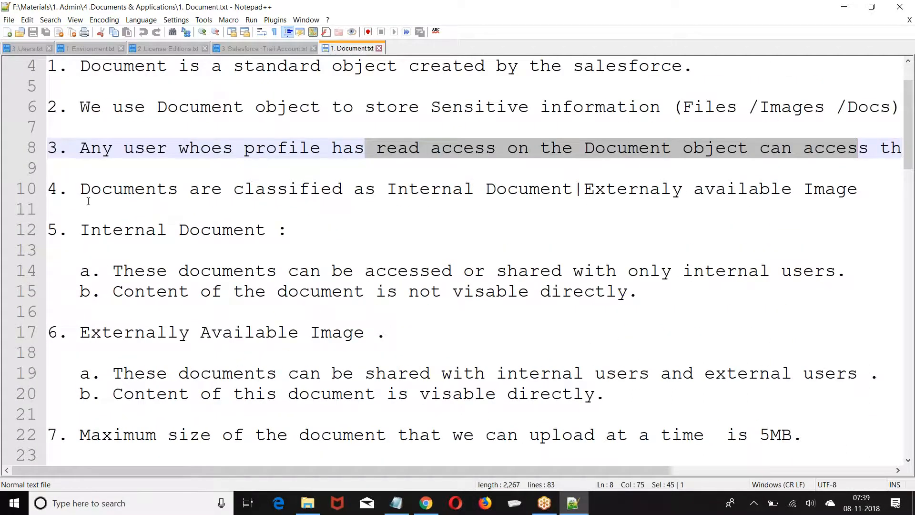
scroll(88, 201, "down", 2)
left_click_drag(85, 110, 292, 113)
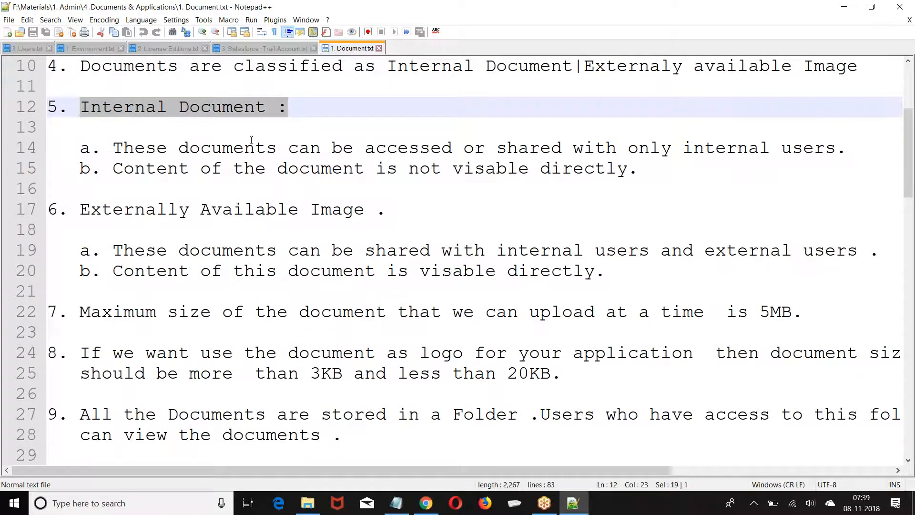
left_click_drag(81, 210, 388, 209)
left_click(496, 208)
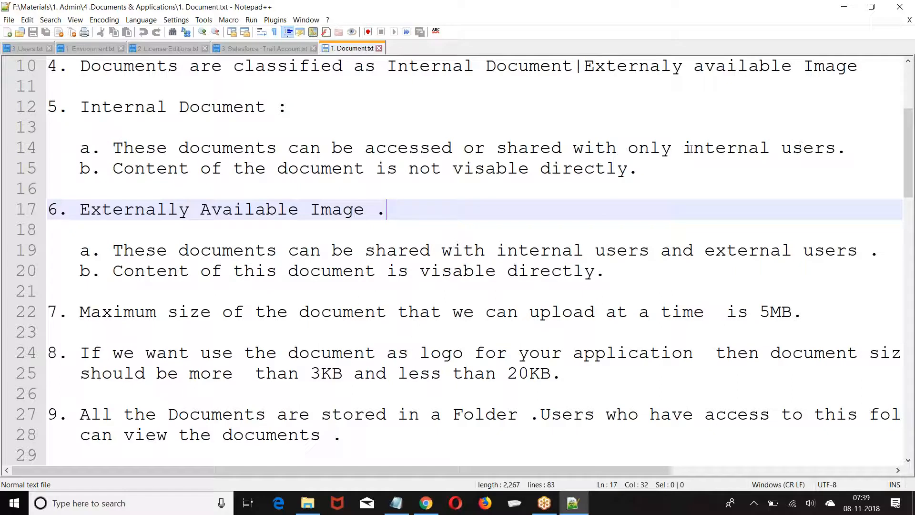
left_click_drag(102, 172, 676, 171)
left_click(406, 224)
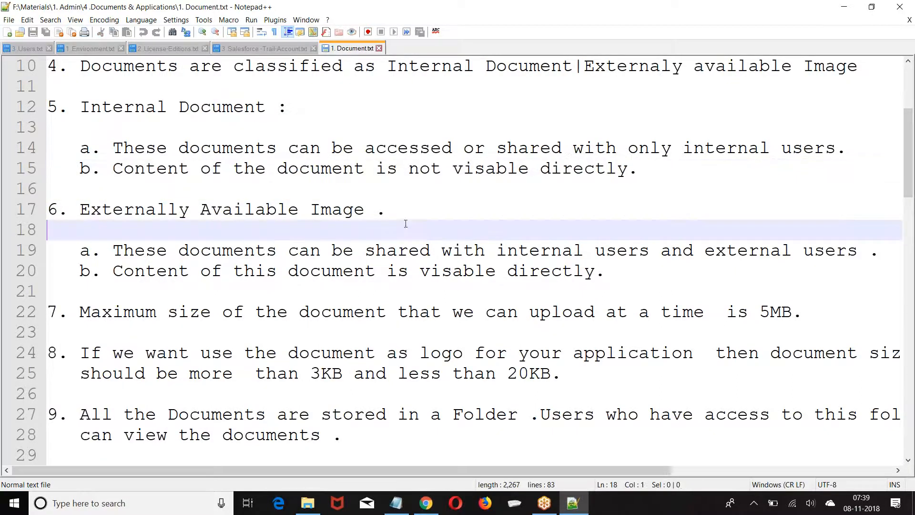
Go over the 5MB maximum upload size and logo size rules in the notes
scroll(334, 225, "down", 1)
left_click_drag(70, 148, 475, 150)
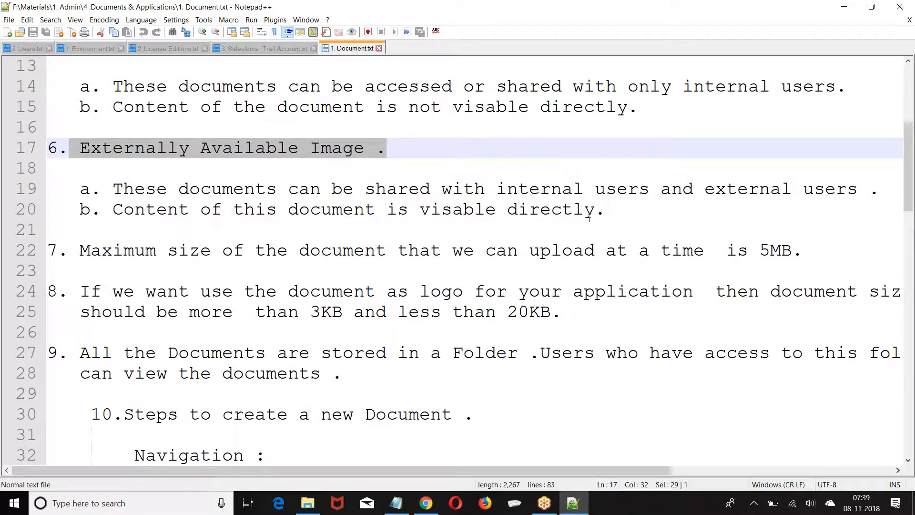
scroll(147, 162, "down", 2)
left_click_drag(58, 127, 810, 126)
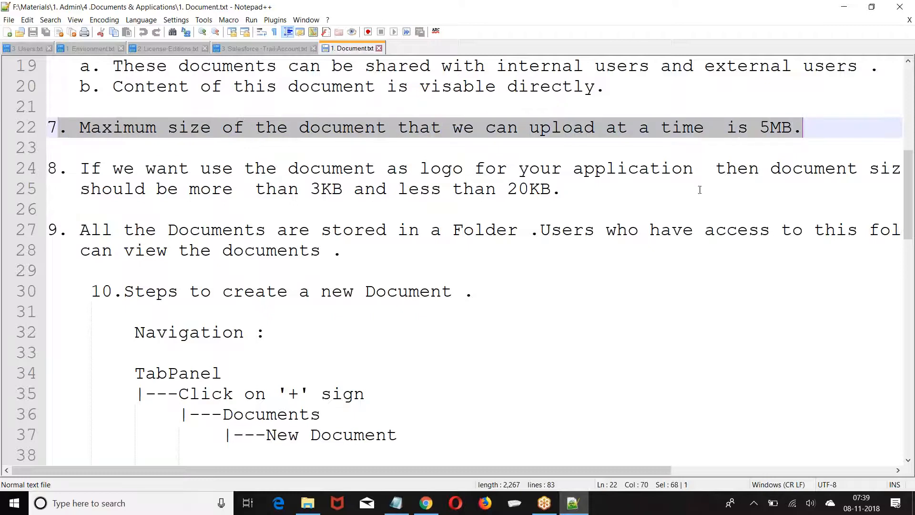
left_click(95, 208)
left_click(76, 165)
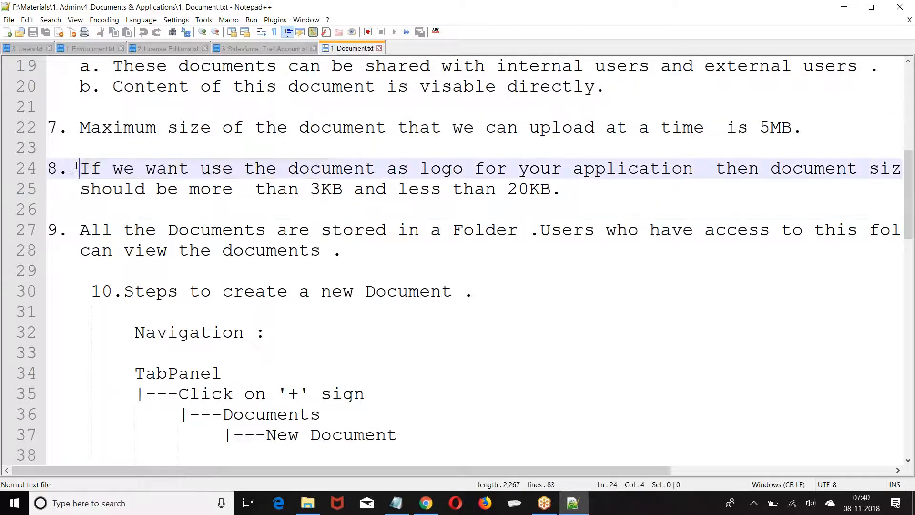
left_click_drag(77, 165, 331, 168)
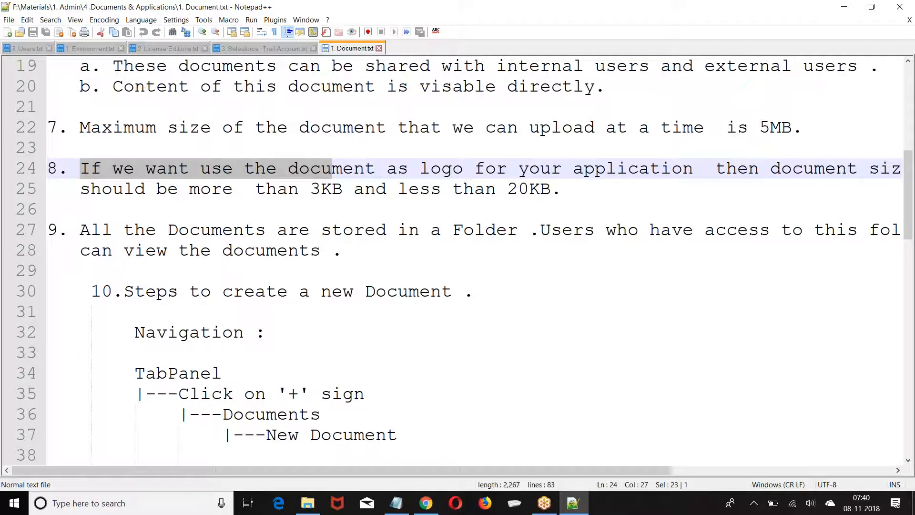
scroll(311, 178, "down", 3)
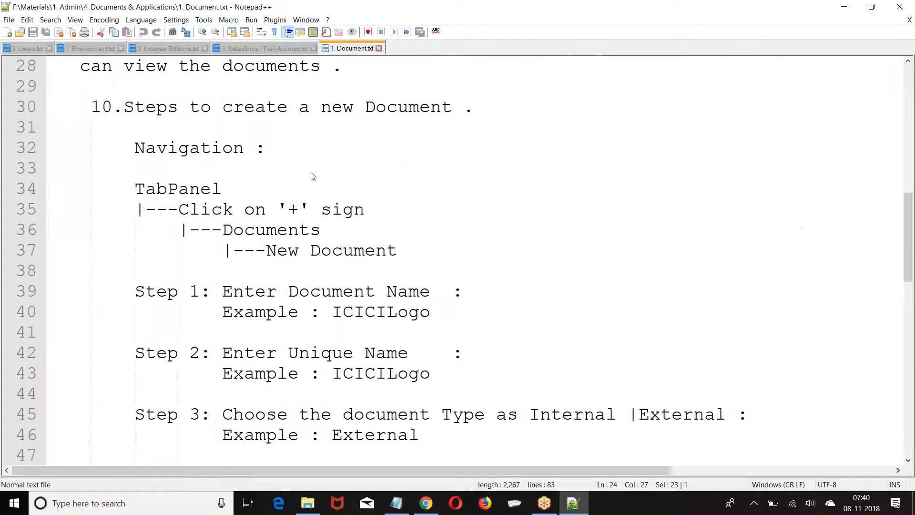
scroll(333, 172, "up", 2)
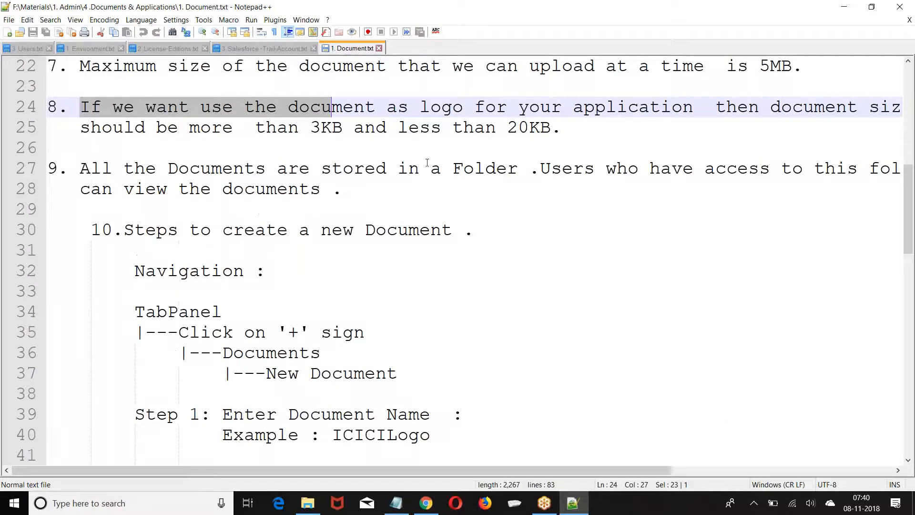
scroll(546, 180, "down", 1)
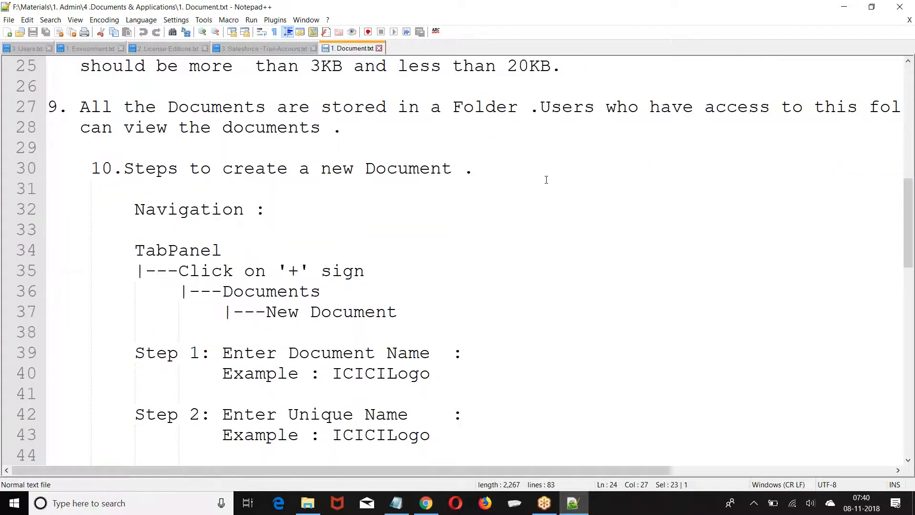
scroll(546, 180, "down", 2)
scroll(537, 182, "up", 3)
Fix the indentation of the step 10 heading, keeping a blank line above it
left_click(94, 230)
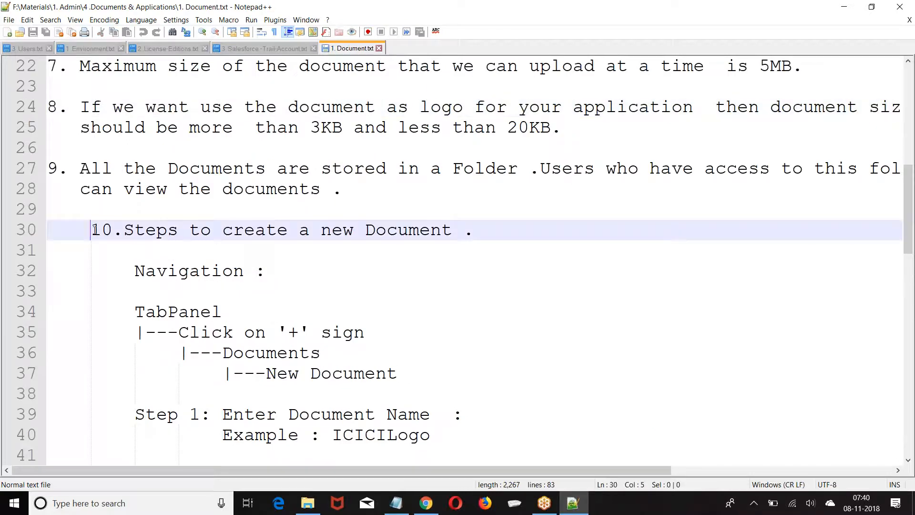
key("BackSpace")
key("BackSpace")
key("Return")
key("BackSpace")
key("BackSpace")
key("BackSpace")
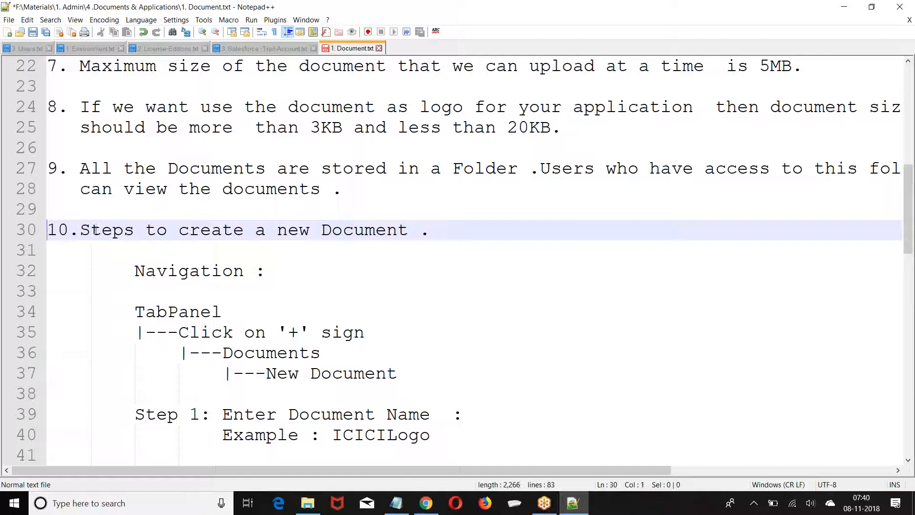
Add > arrowheads to the create-document navigation tree on lines 35–37
left_click(180, 332)
type(">")
scroll(264, 263, "down", 2)
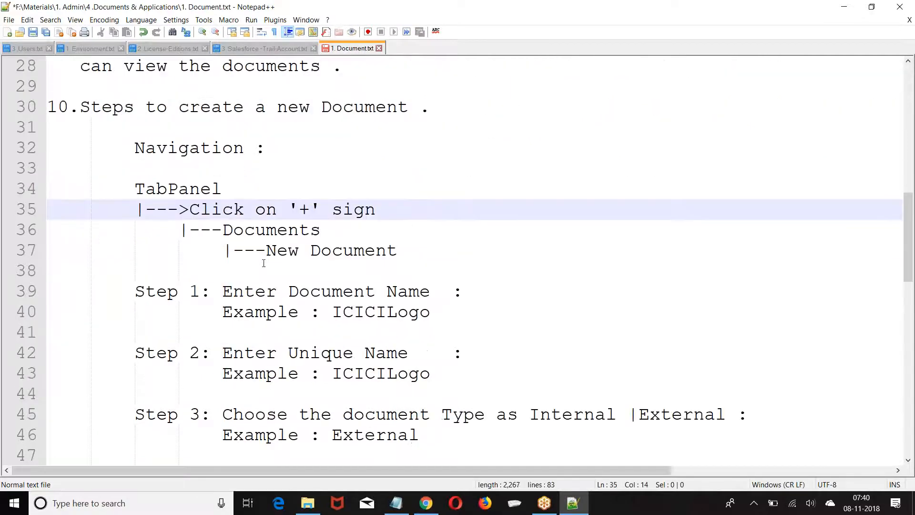
left_click(187, 227)
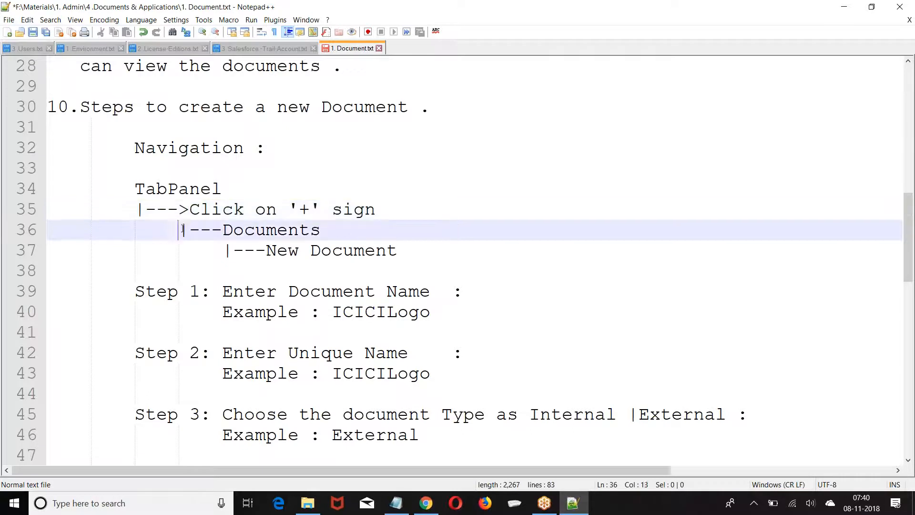
left_click(232, 230)
type(">")
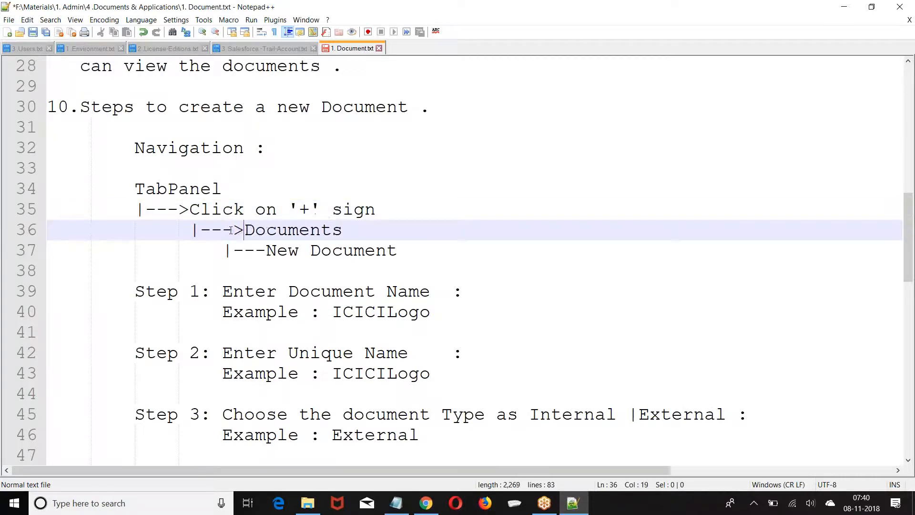
left_click(225, 250)
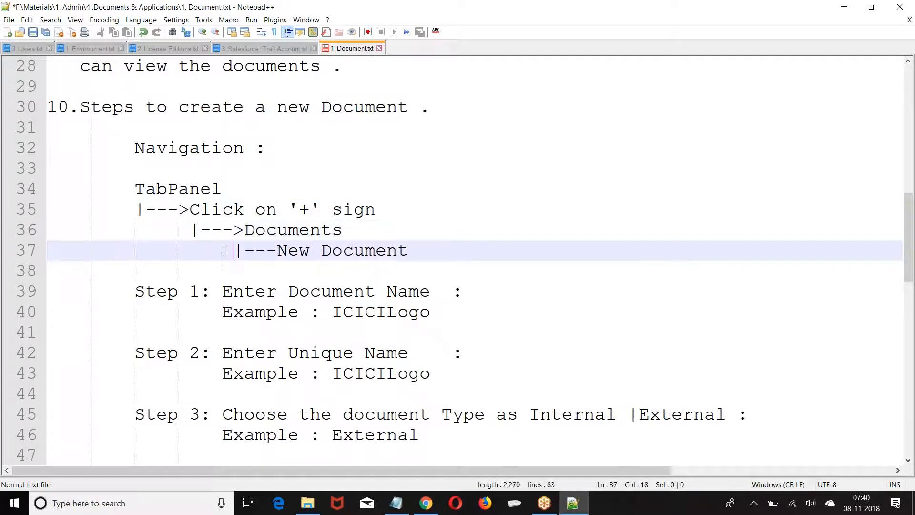
left_click(288, 249)
type(">")
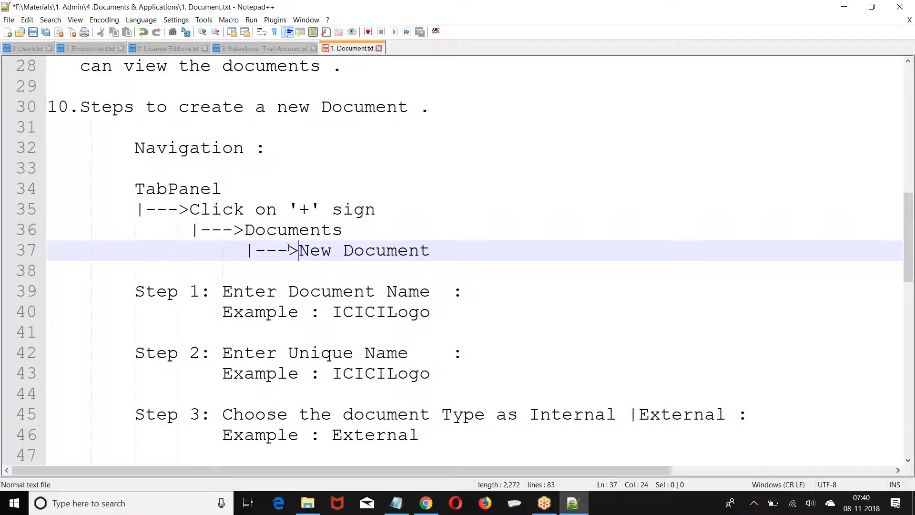
scroll(288, 249, "down", 2)
Review the document creation steps, from Unique Name and Type through Save
left_click_drag(222, 168, 454, 169)
left_click_drag(222, 231, 437, 232)
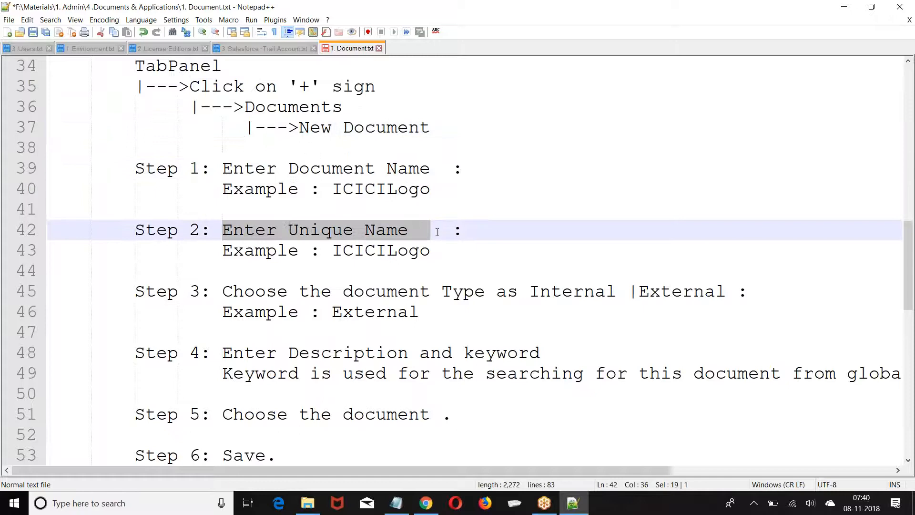
scroll(232, 186, "down", 2)
left_click_drag(223, 168, 730, 171)
left_click(596, 210)
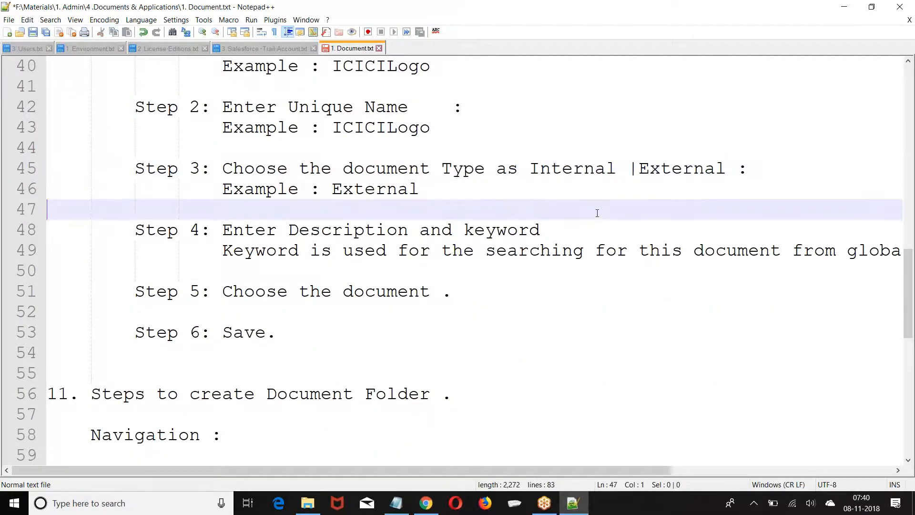
scroll(378, 231, "down", 2)
left_click_drag(205, 103, 595, 107)
left_click(536, 198)
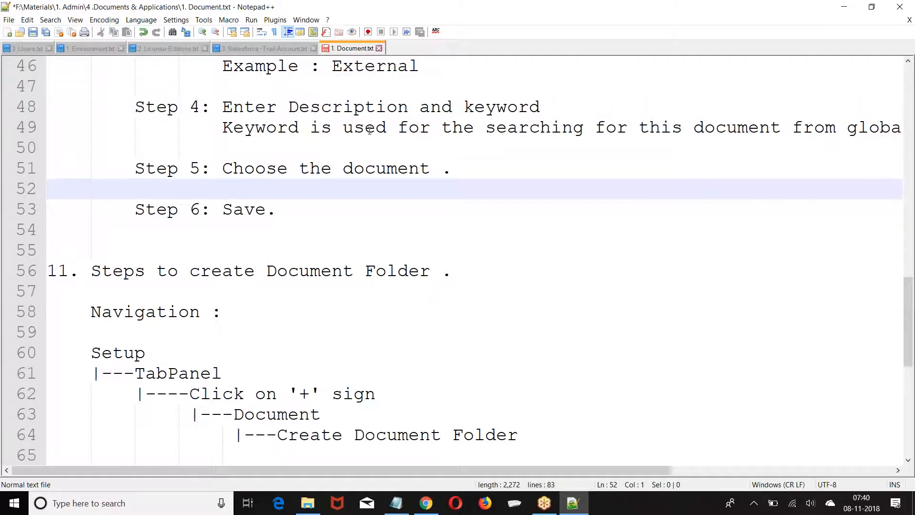
left_click_drag(233, 168, 449, 170)
left_click_drag(212, 210, 351, 212)
scroll(352, 212, "up", 15)
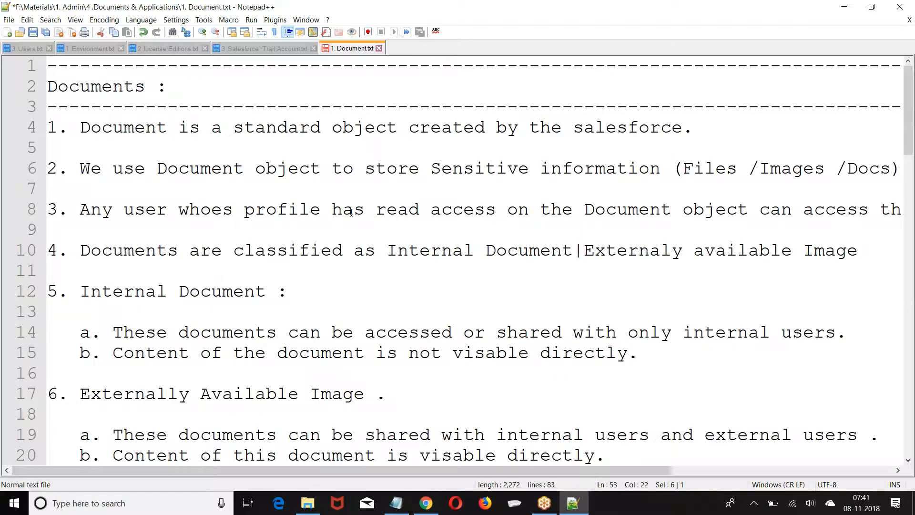
scroll(351, 212, "down", 17)
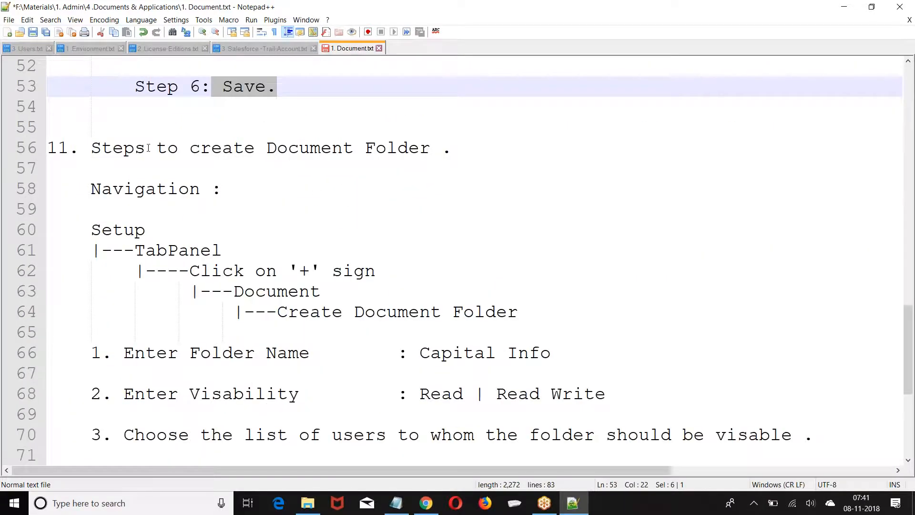
left_click_drag(91, 148, 453, 148)
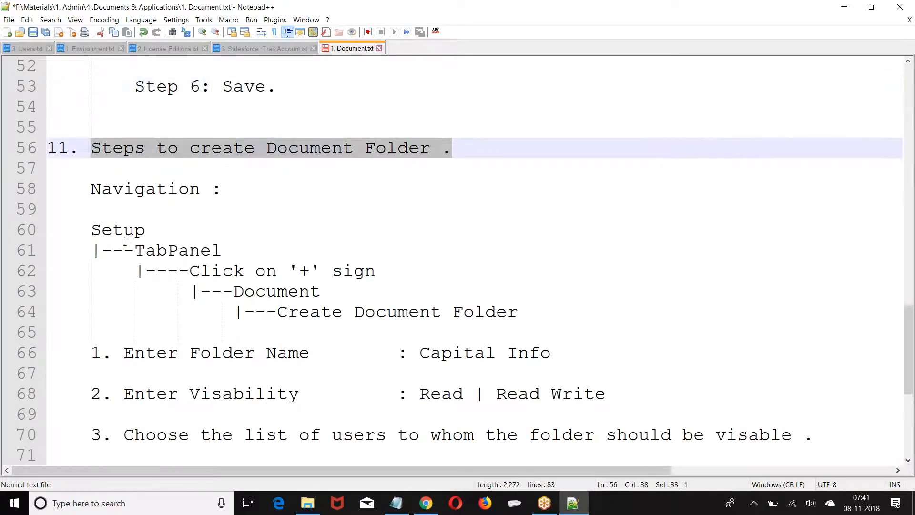
Add > arrowheads to the Document Folder navigation tree on lines 61–64, save, and select all
left_click(133, 250)
type(">")
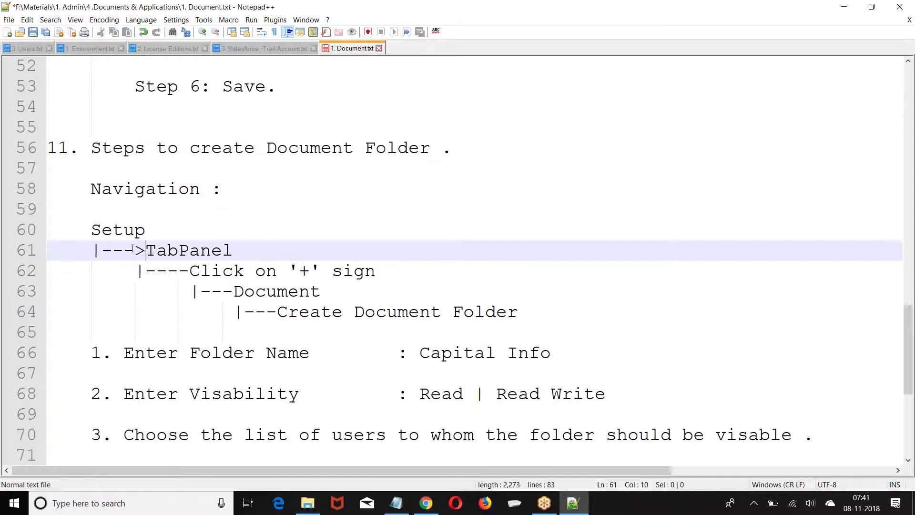
left_click(190, 271)
type(">")
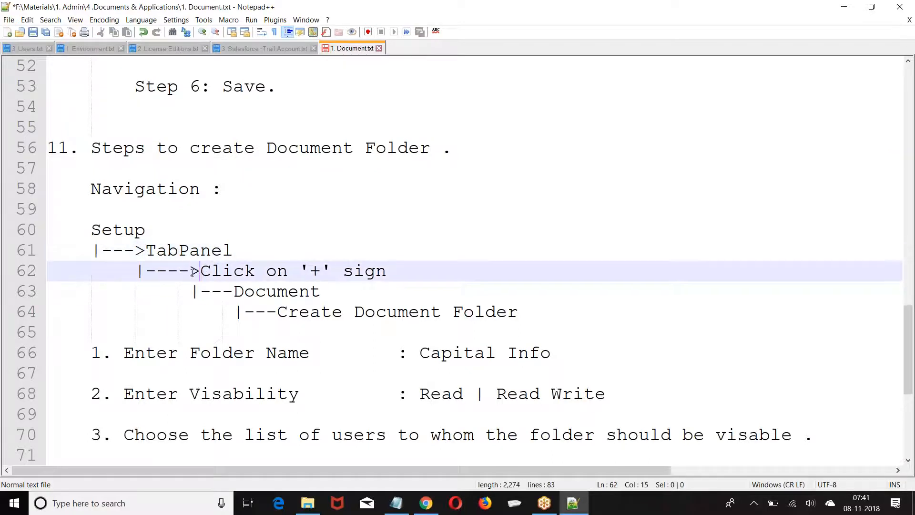
left_click(138, 272)
left_click(192, 292)
left_click(256, 291)
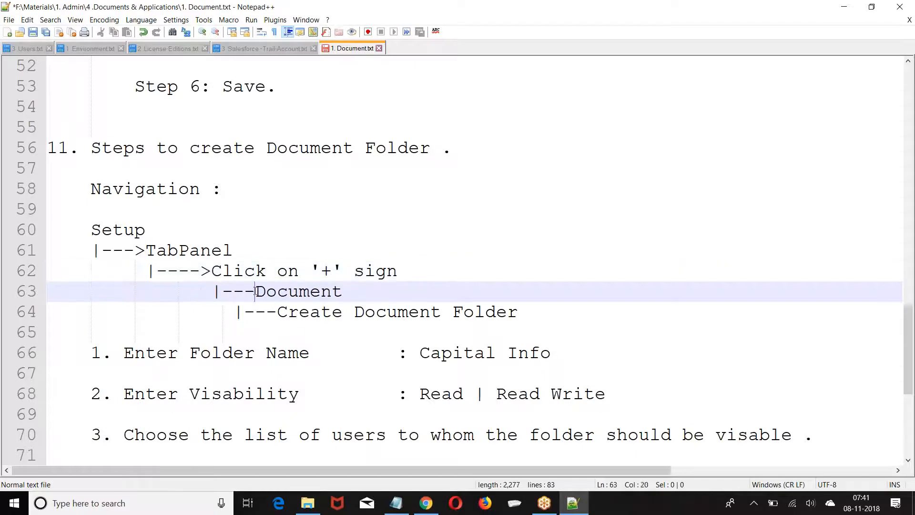
type(">")
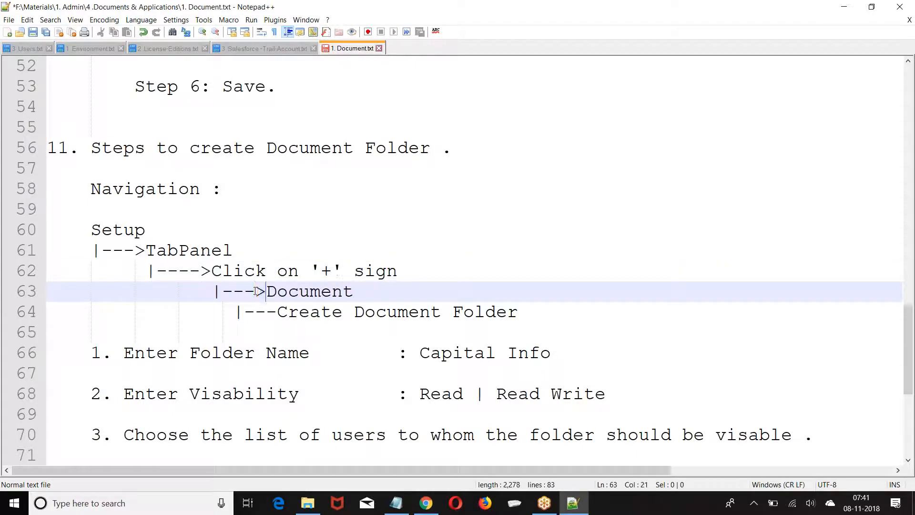
left_click(237, 312)
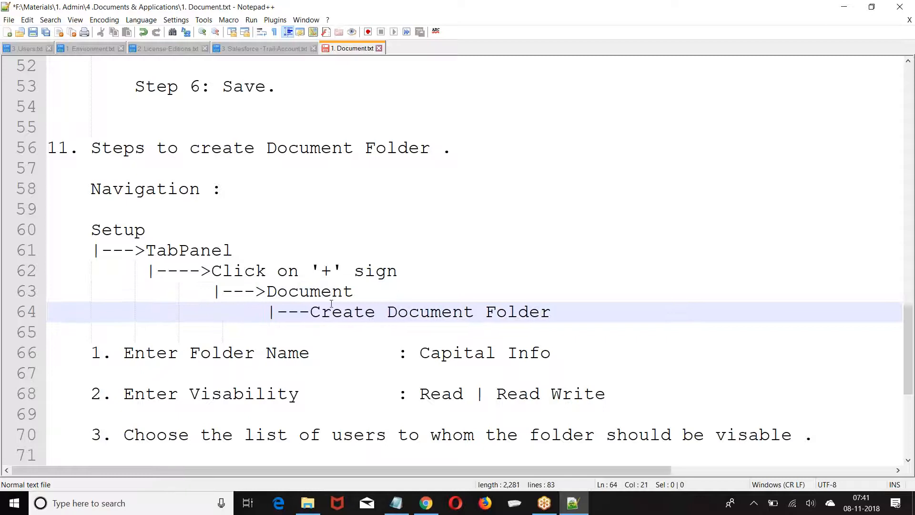
left_click(311, 312)
type(">")
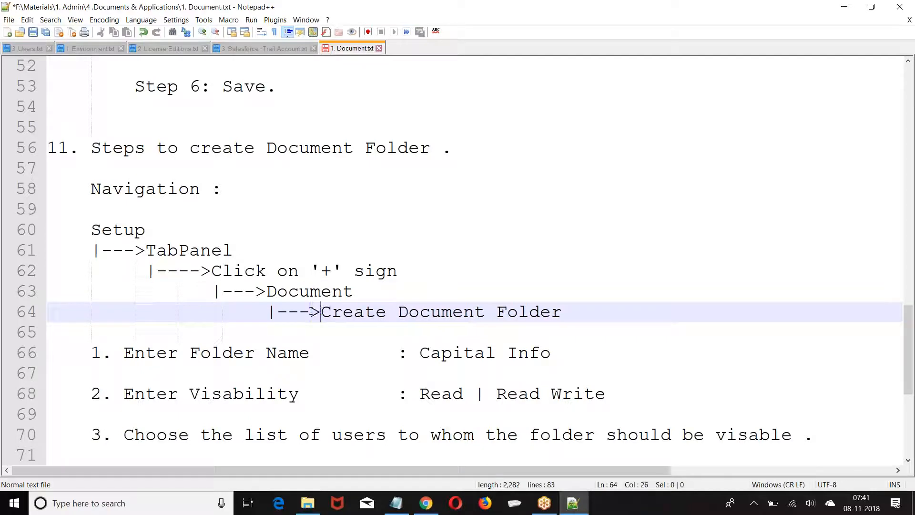
scroll(311, 313, "down", 4)
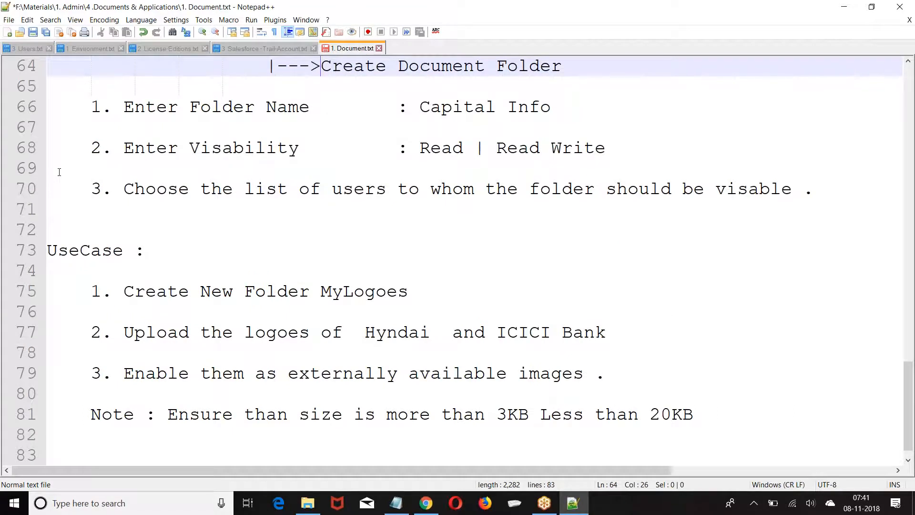
scroll(59, 171, "up", 9)
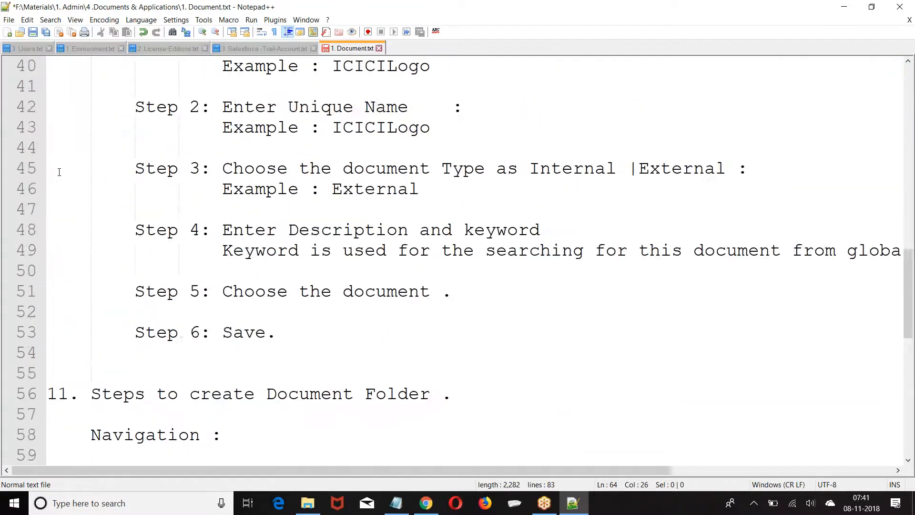
key("ctrl+s")
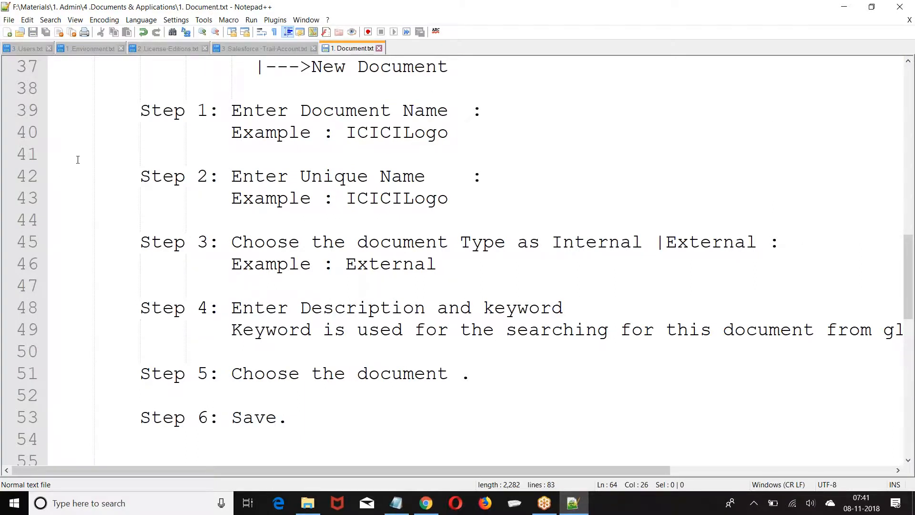
key("ctrl+a")
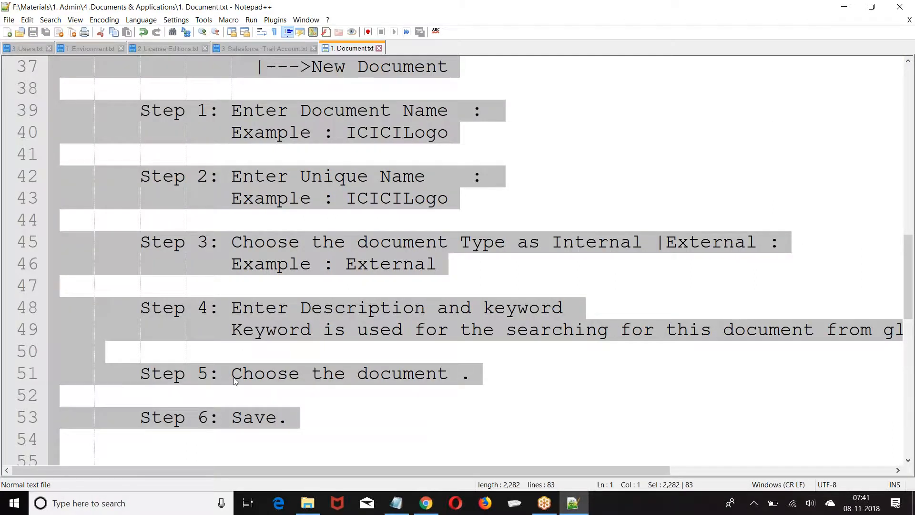
Back in Salesforce, launch the Developer Console from the user menu and maximize it
left_click(426, 503)
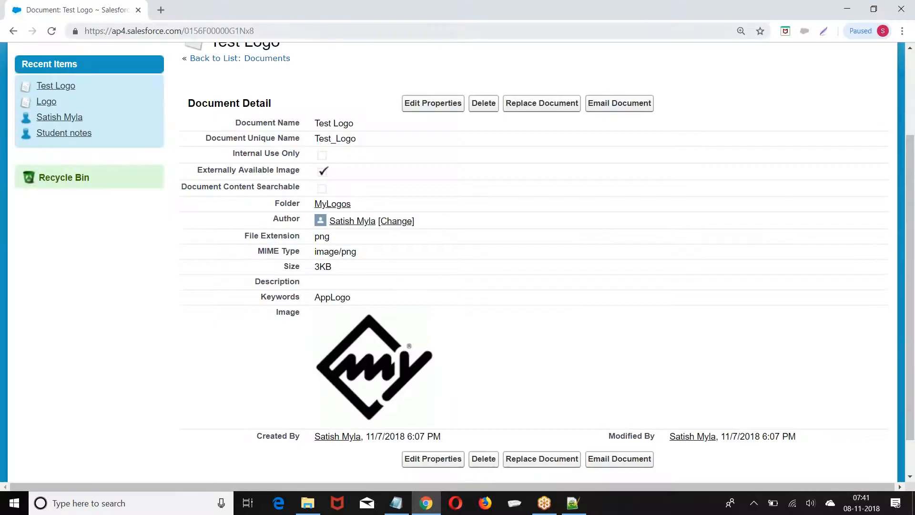
scroll(680, 93, "up", 3)
left_click(706, 72)
left_click(592, 135)
left_click(561, 9)
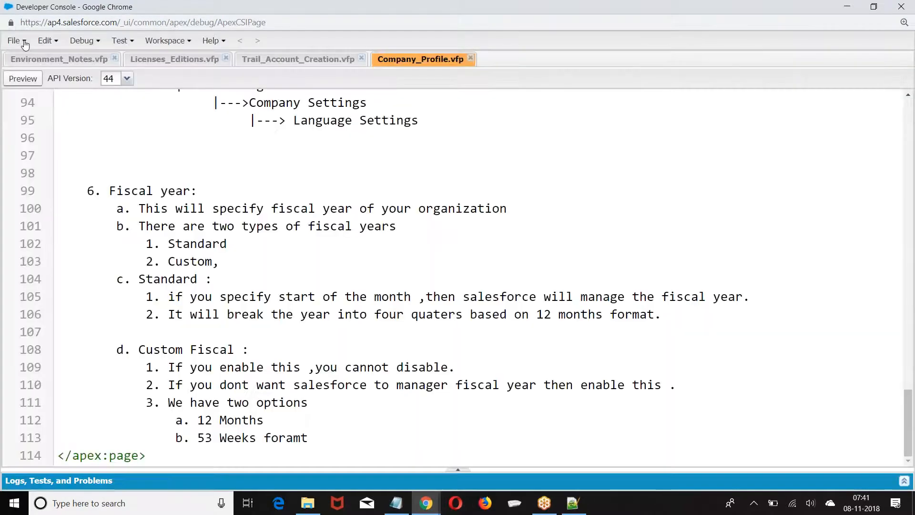
Create Visualforce page Document_Notes, paste the copied notes into it, and save
left_click(25, 41)
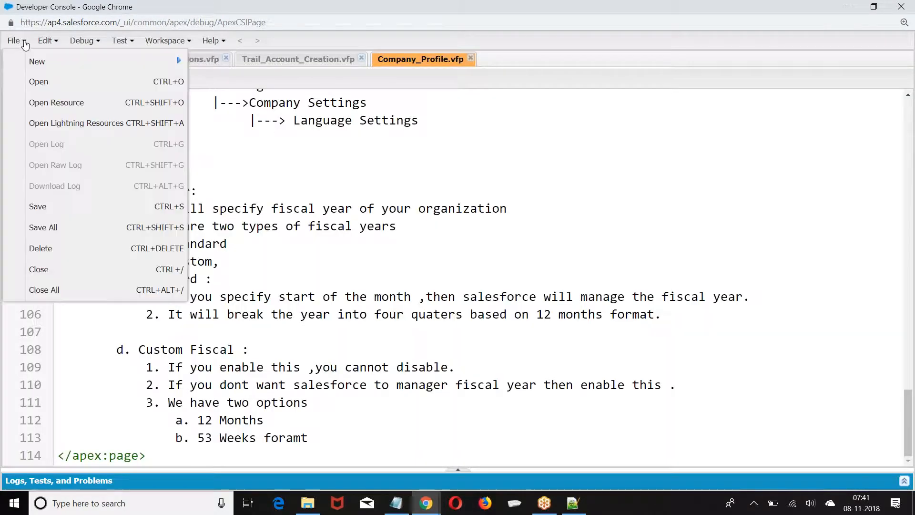
mouse_move(86, 63)
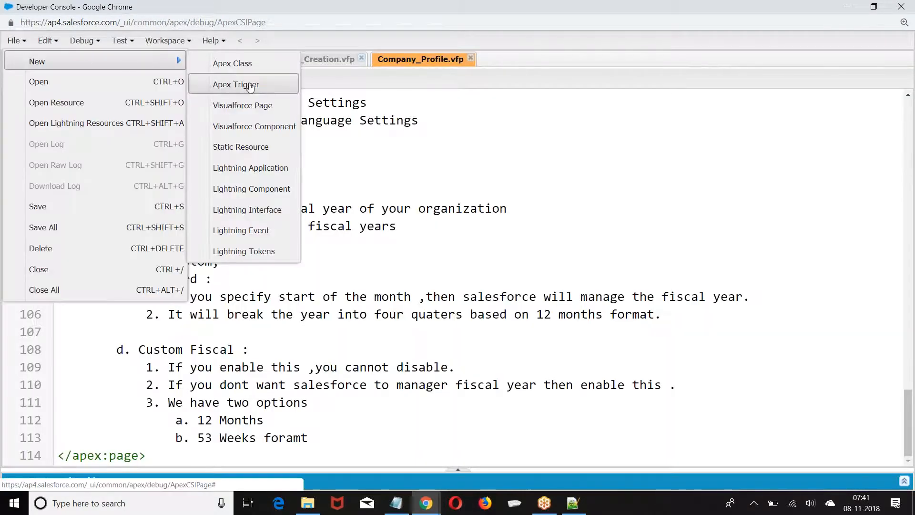
left_click(260, 104)
type("Document")
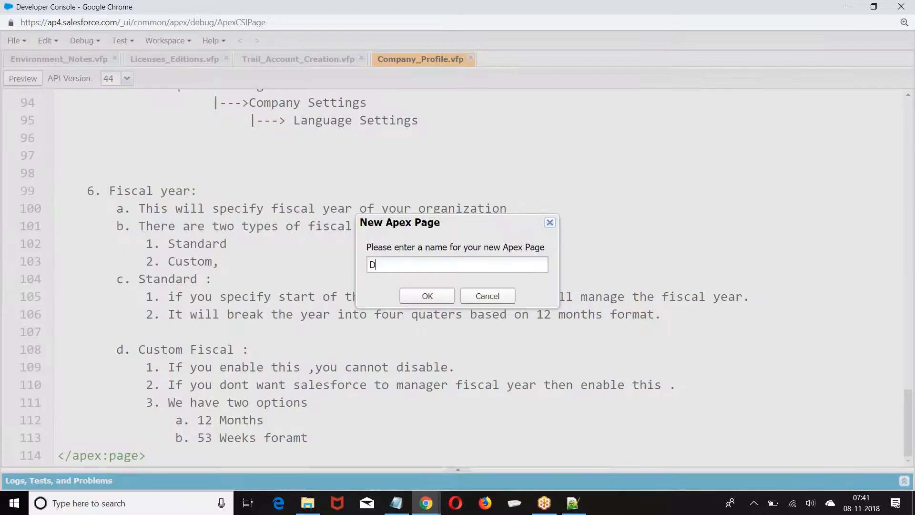
key("BackSpace")
key("BackSpace")
key("BackSpace")
type("ent_Notes")
key("Return")
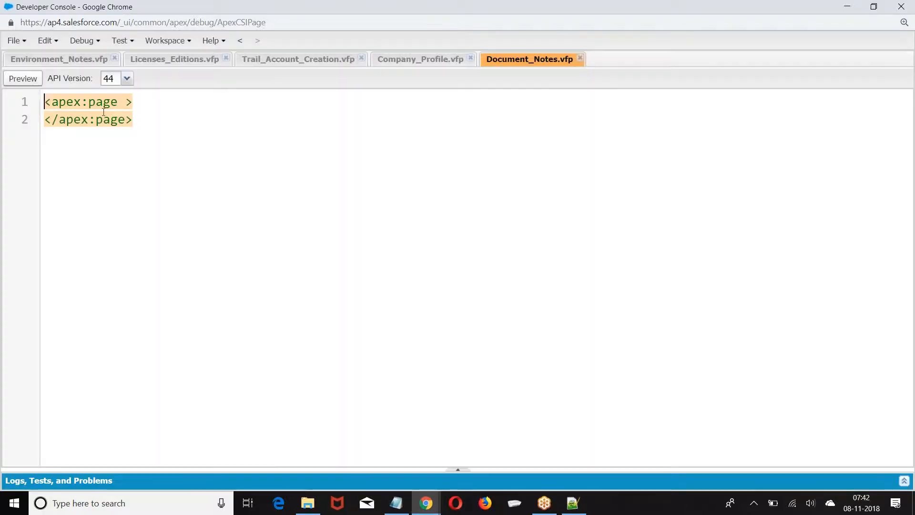
key("Return")
key("ctrl+v")
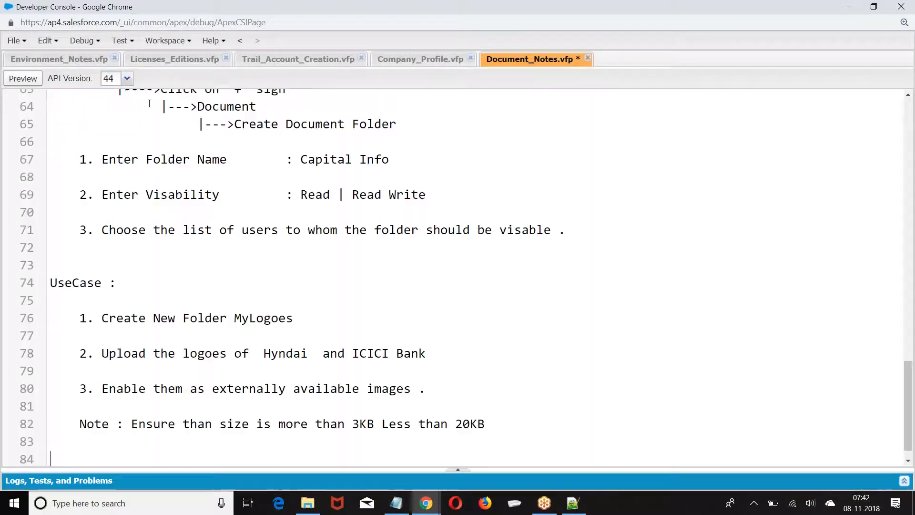
key("ctrl+s")
Scroll to the end of Document_Notes.vfp to check it closes with </apex:page>
scroll(377, 321, "down", 1)
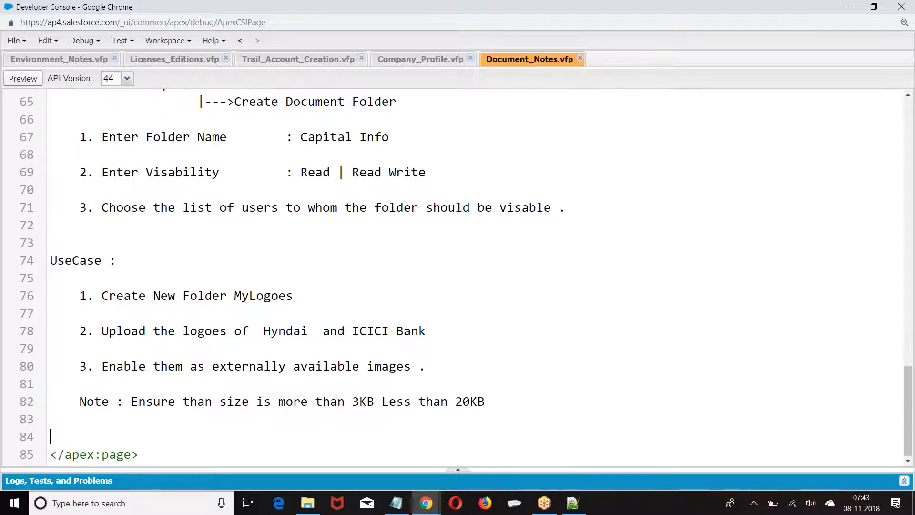
scroll(264, 191, "up", 3)
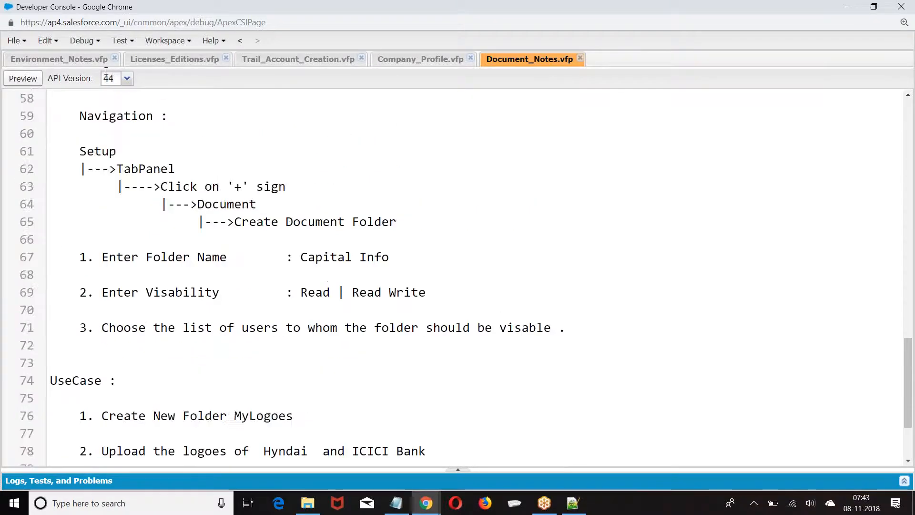
Close the Environment_Notes, Licenses_Editions, Trail_Account_Creation and Company_Profile tabs, keeping Document_Notes.vfp open
left_click(114, 58)
left_click(105, 58)
left_click(129, 58)
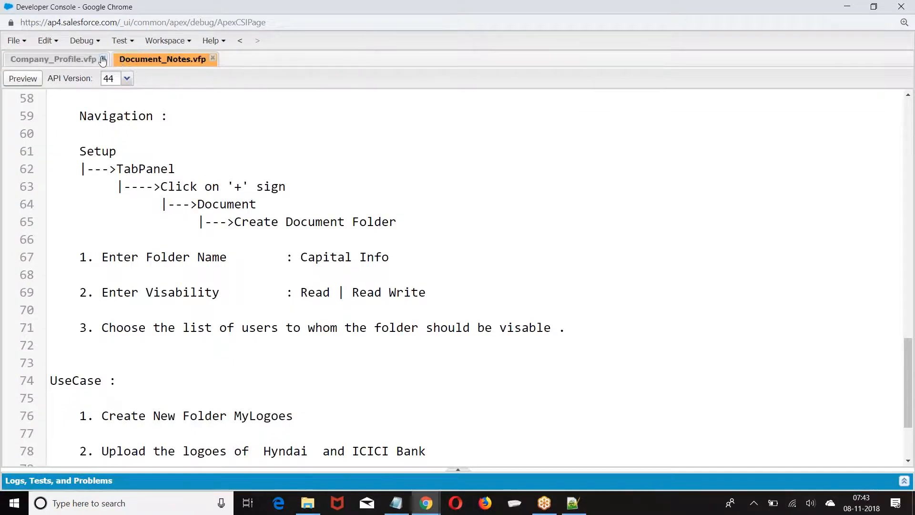
left_click(103, 58)
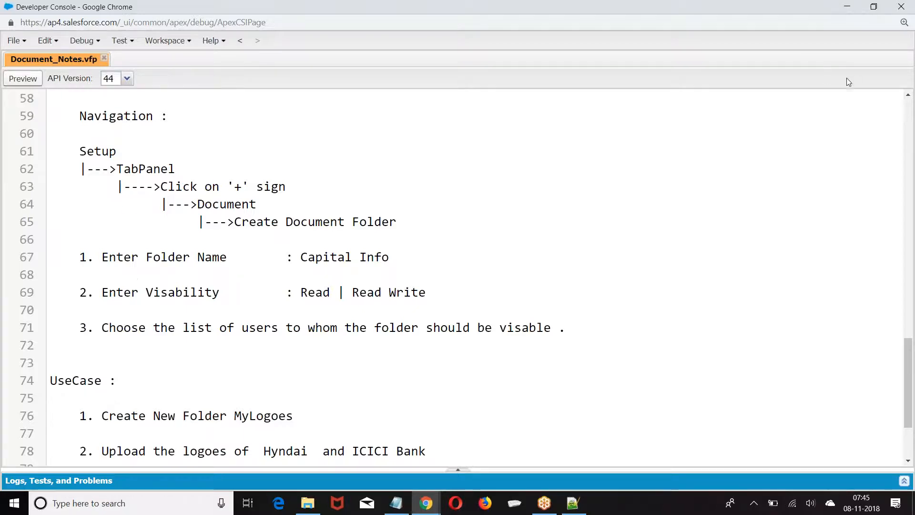
scroll(639, 188, "down", 3)
In the Salesforce window, go to Setup and open Build > Create > Apps
mouse_move(426, 498)
left_click(360, 450)
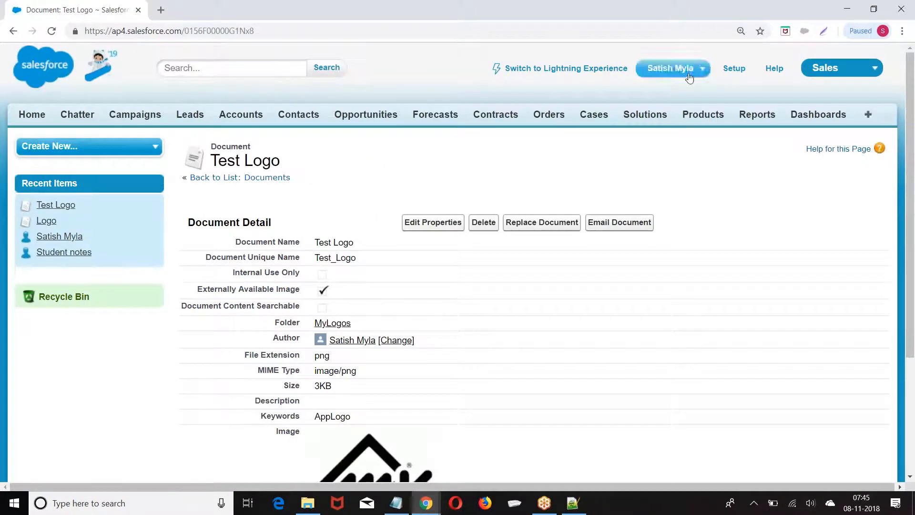
left_click(735, 69)
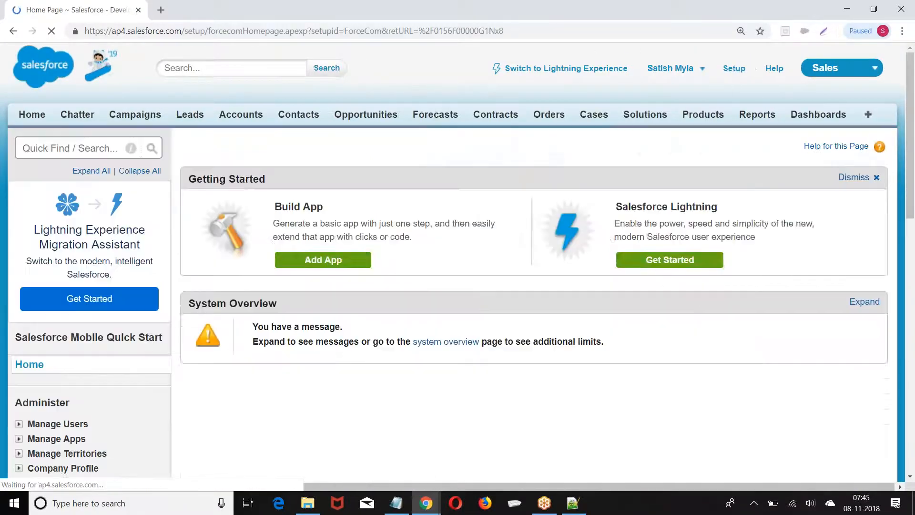
scroll(109, 233, "down", 5)
scroll(110, 233, "down", 4)
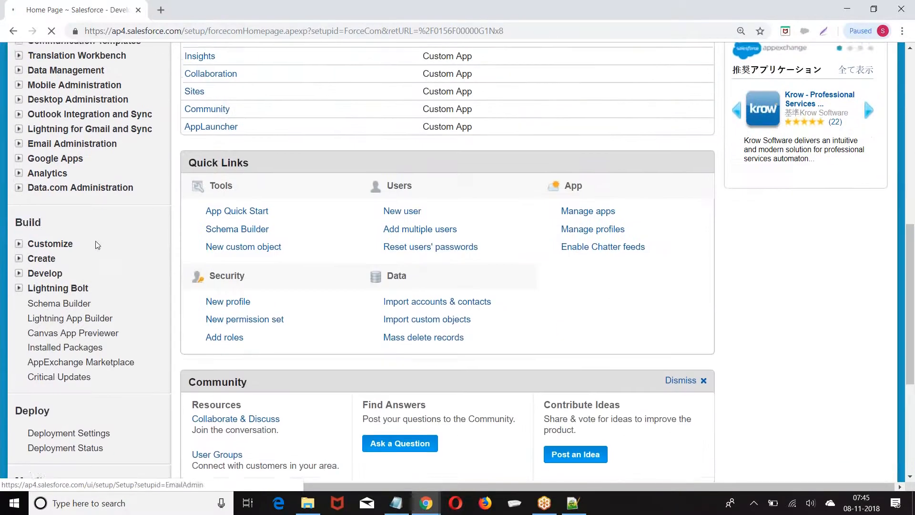
left_click(19, 254)
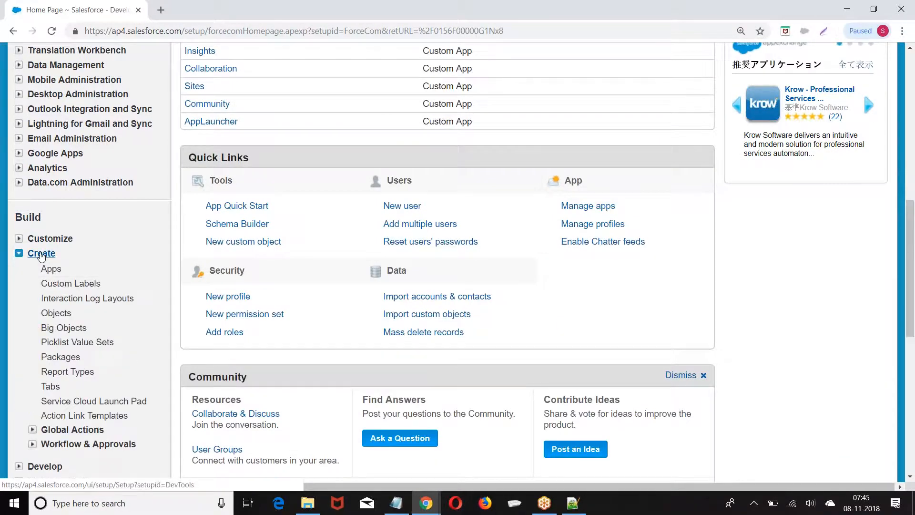
left_click(51, 269)
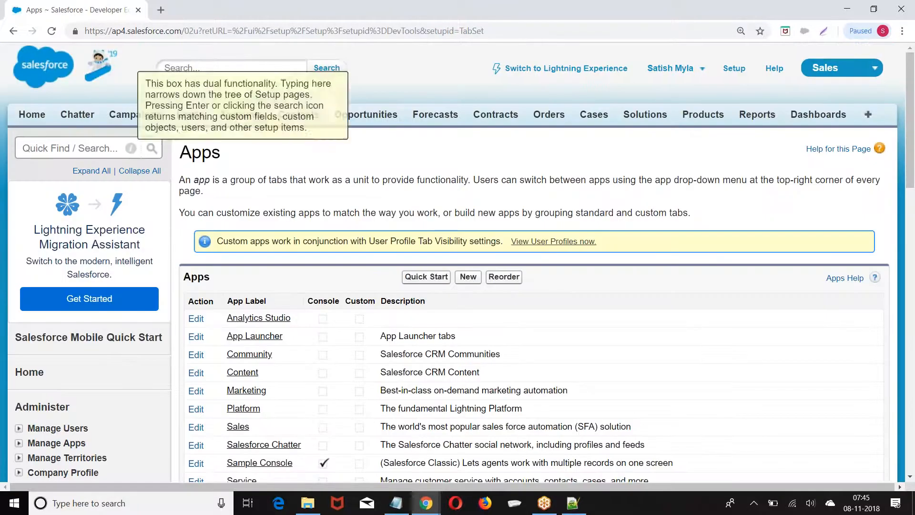
Return to Setup home, reopen Create > Apps and start a New app
left_click(735, 70)
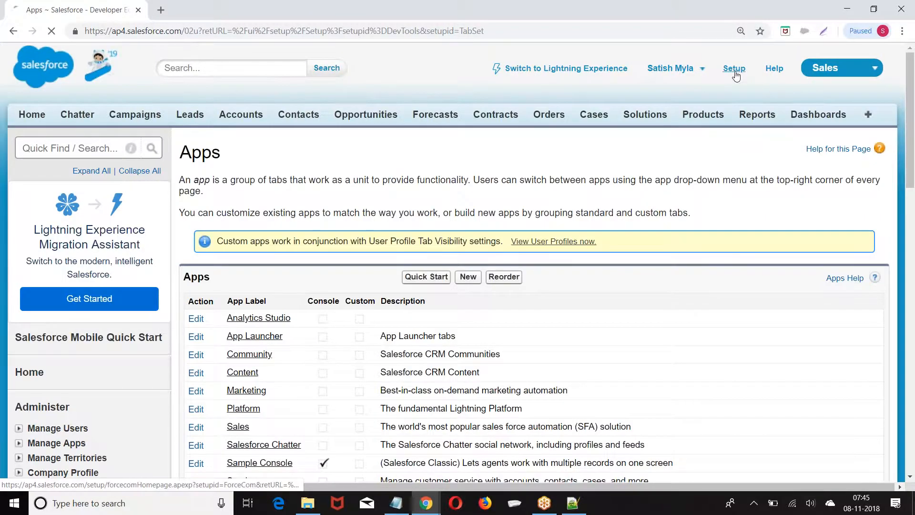
scroll(118, 214, "down", 10)
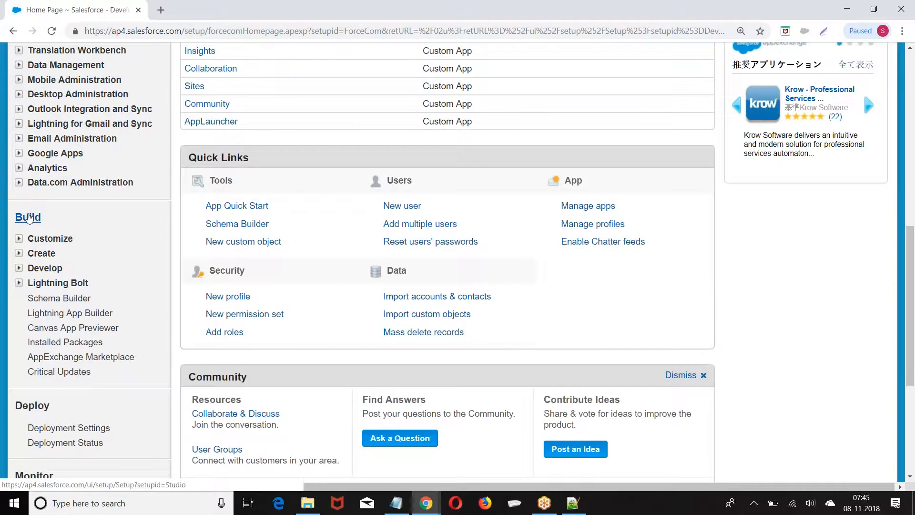
left_click(19, 253)
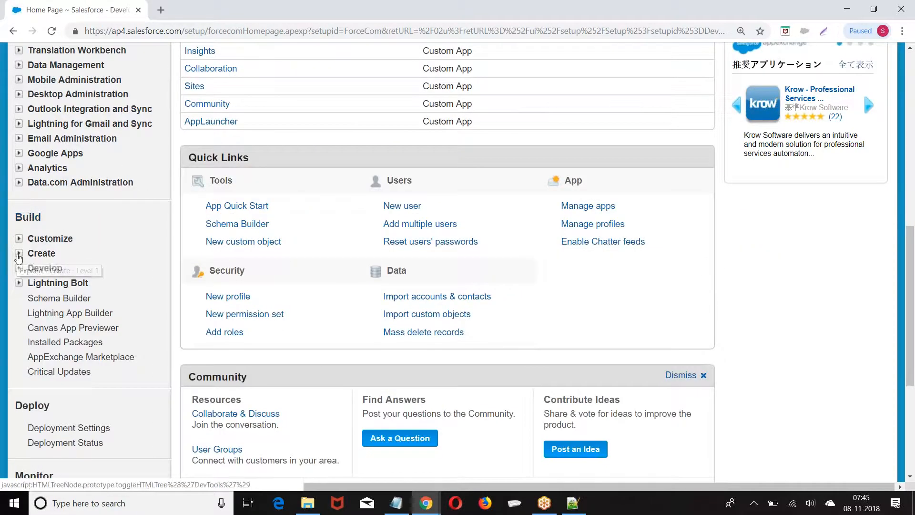
scroll(71, 224, "down", 1)
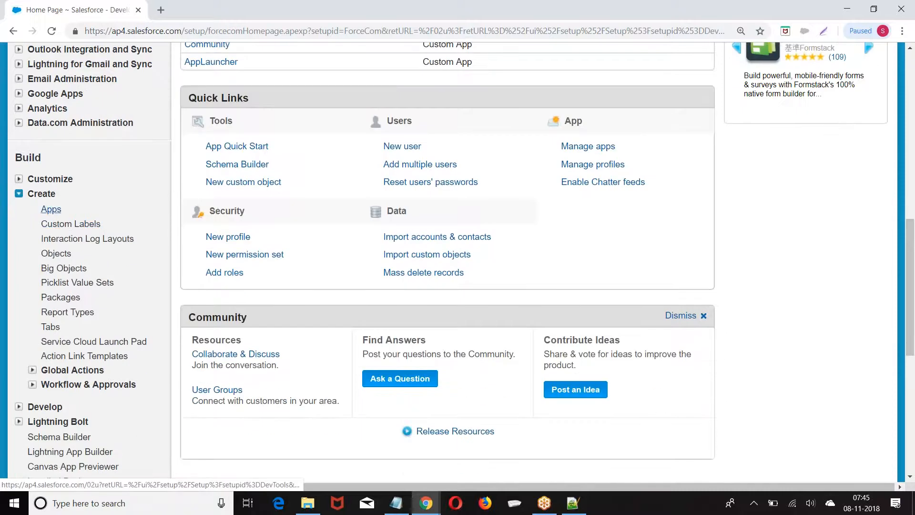
left_click(51, 210)
scroll(306, 210, "down", 3)
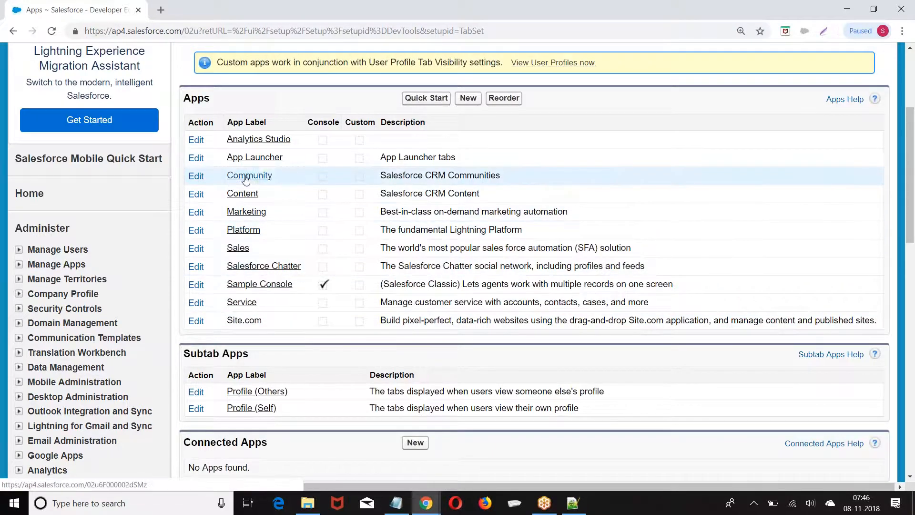
scroll(405, 224, "up", 1)
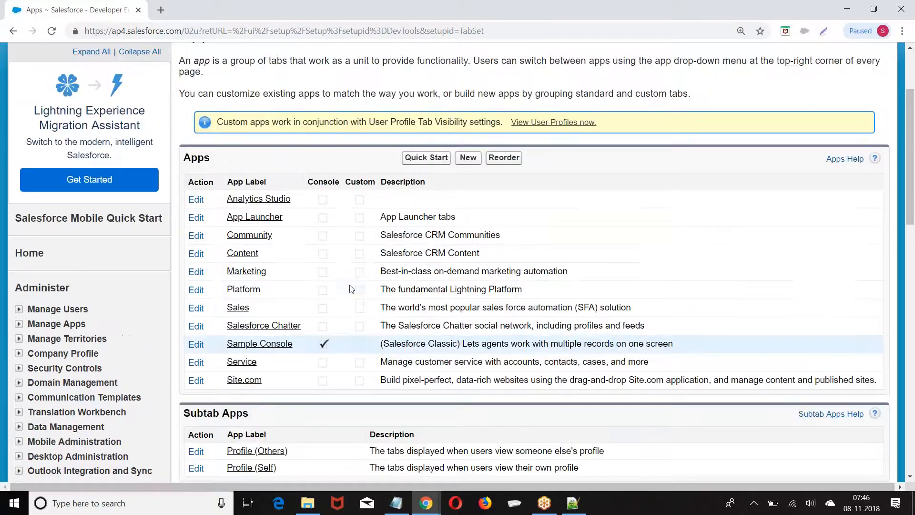
left_click(468, 159)
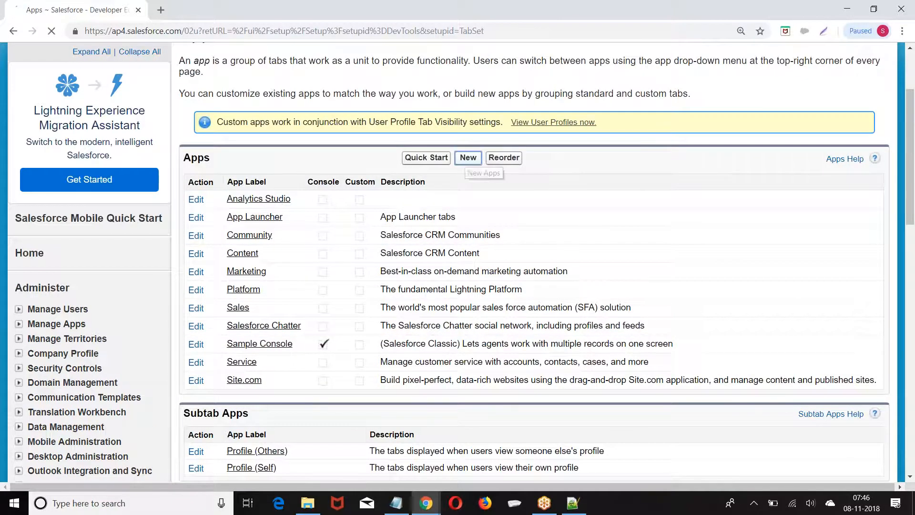
Highlight the Console app type option on the new app page
scroll(334, 200, "down", 1)
left_click_drag(333, 190, 412, 193)
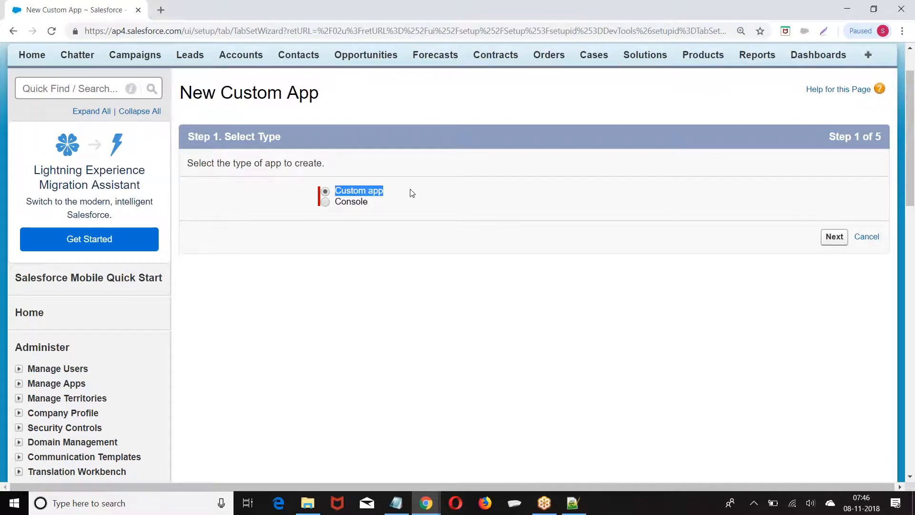
left_click_drag(328, 201, 389, 205)
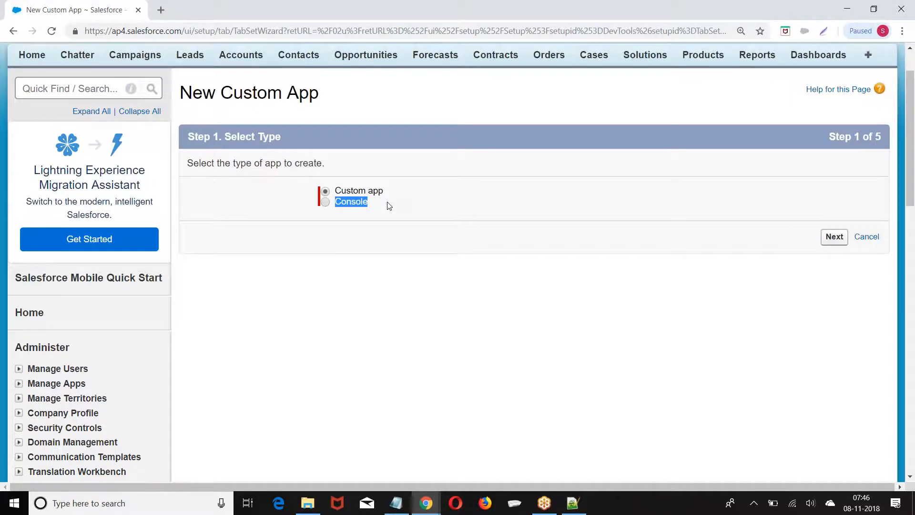
scroll(235, 276, "down", 3)
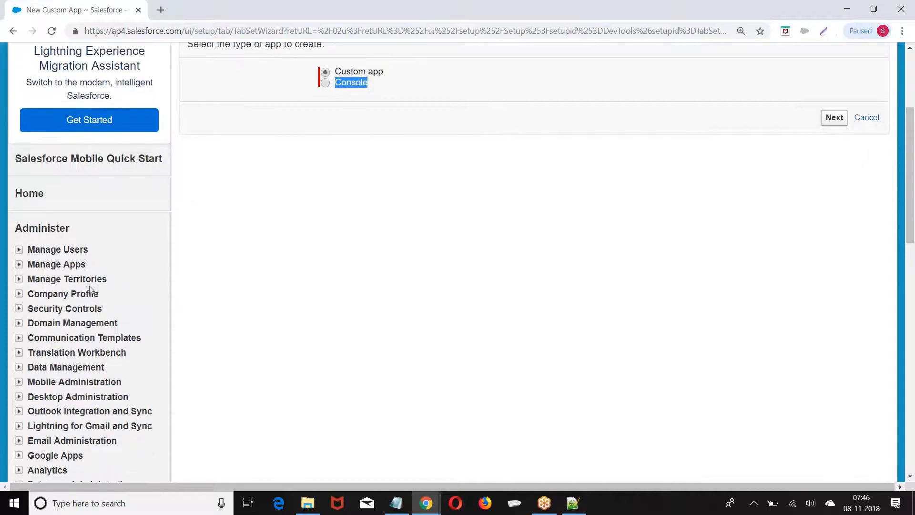
Edit the System Administrator profile (filtered by S) to make Sample Console visible and save
left_click(18, 251)
left_click(57, 339)
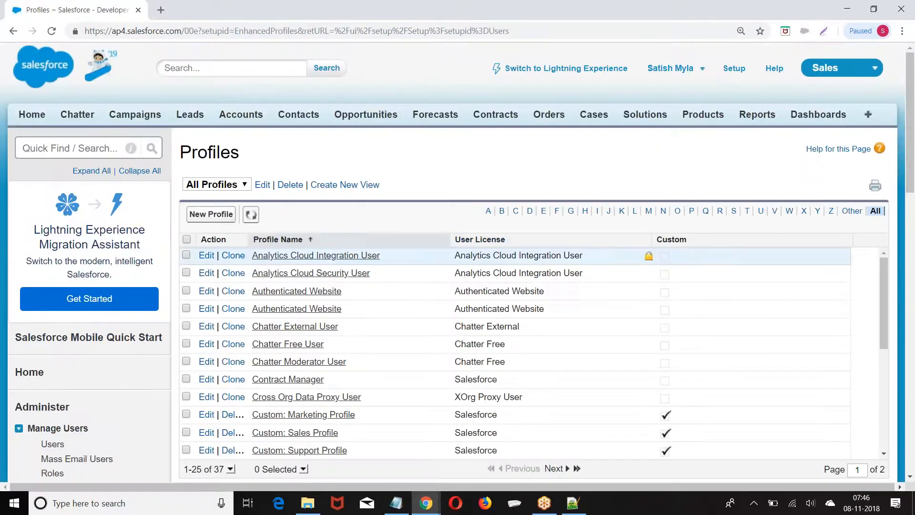
left_click(734, 211)
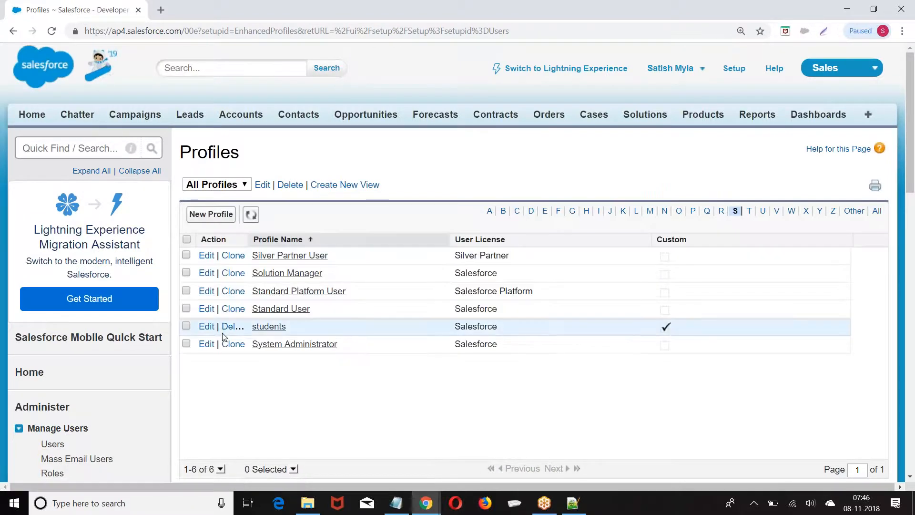
left_click(203, 343)
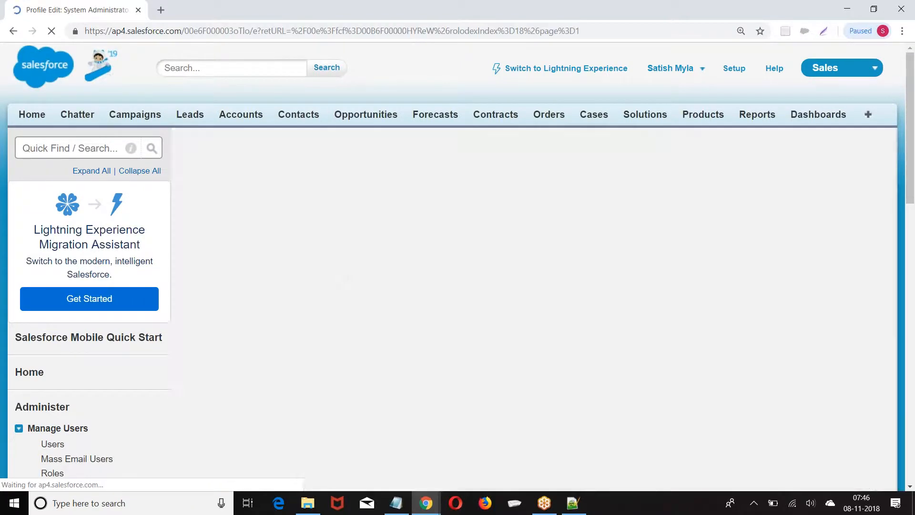
scroll(593, 286, "down", 2)
left_click(716, 279)
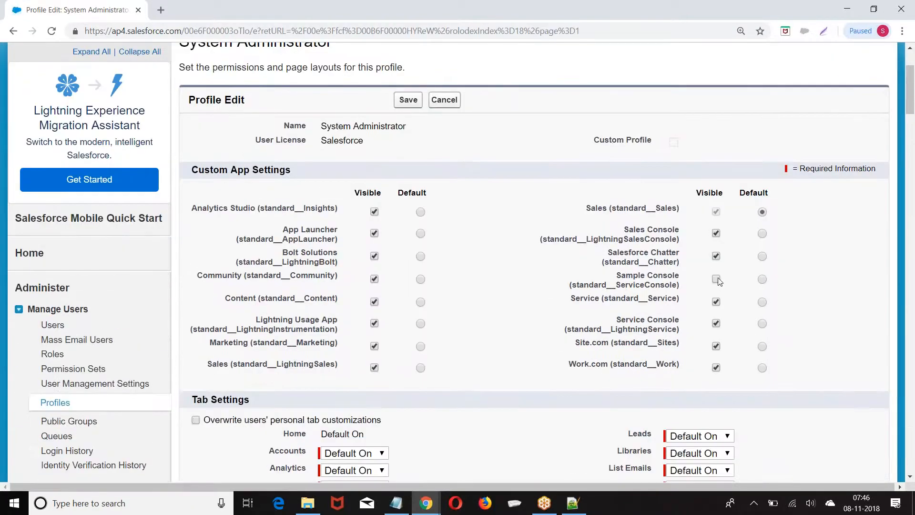
scroll(392, 193, "up", 1)
left_click(408, 220)
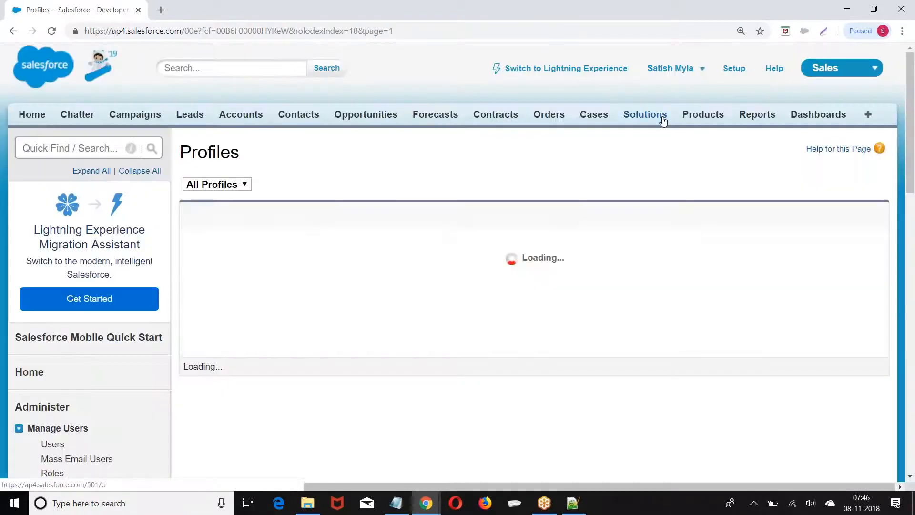
left_click(832, 69)
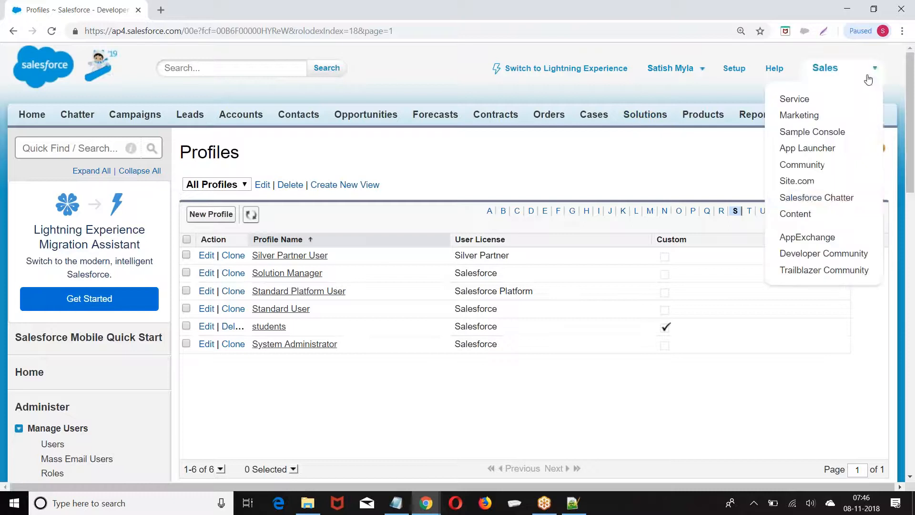
Switch to the Sample Console app and go to the All Accounts list
left_click(795, 133)
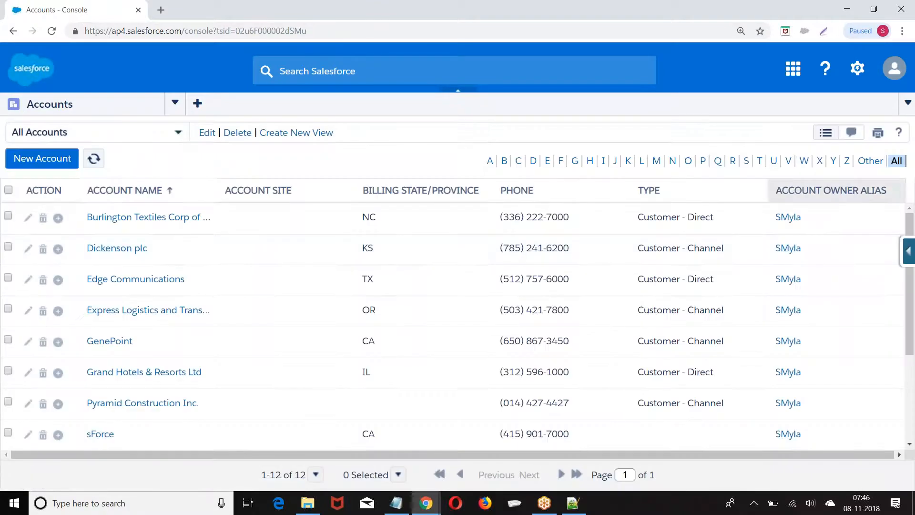
scroll(685, 317, "down", 1)
scroll(682, 320, "up", 1)
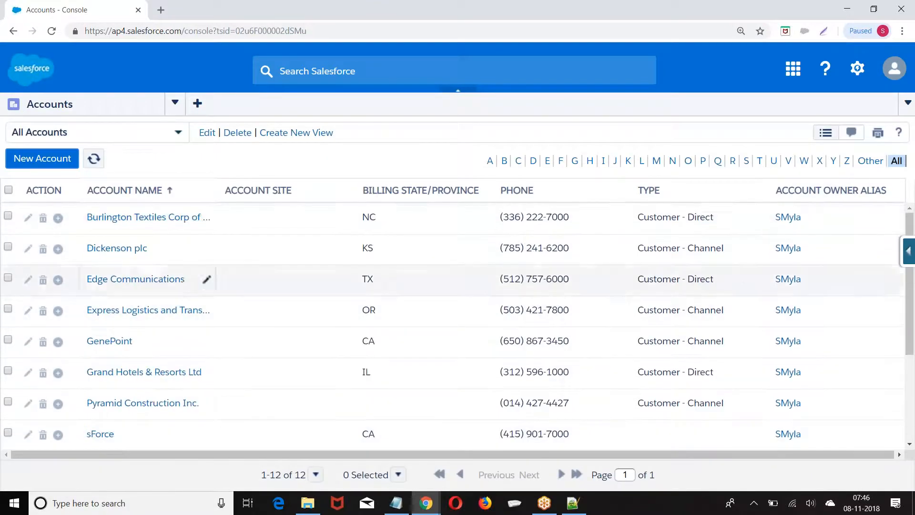
left_click(175, 102)
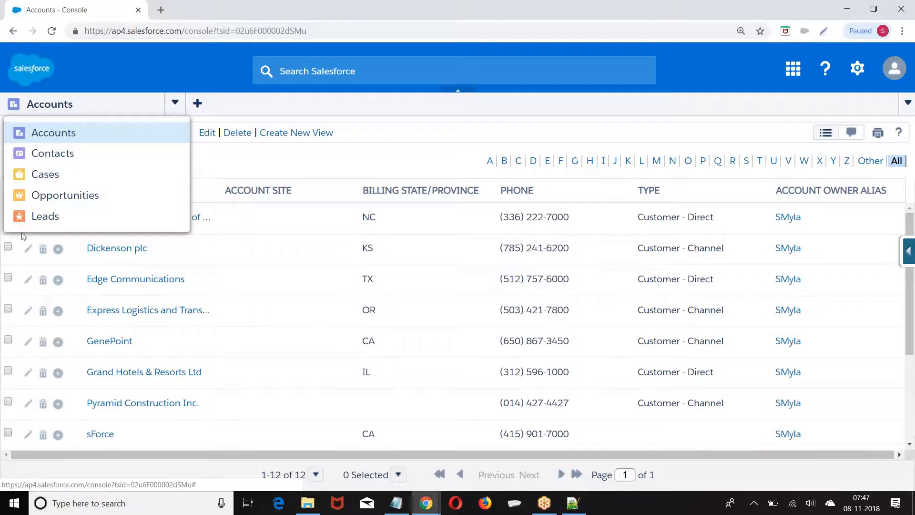
left_click(53, 138)
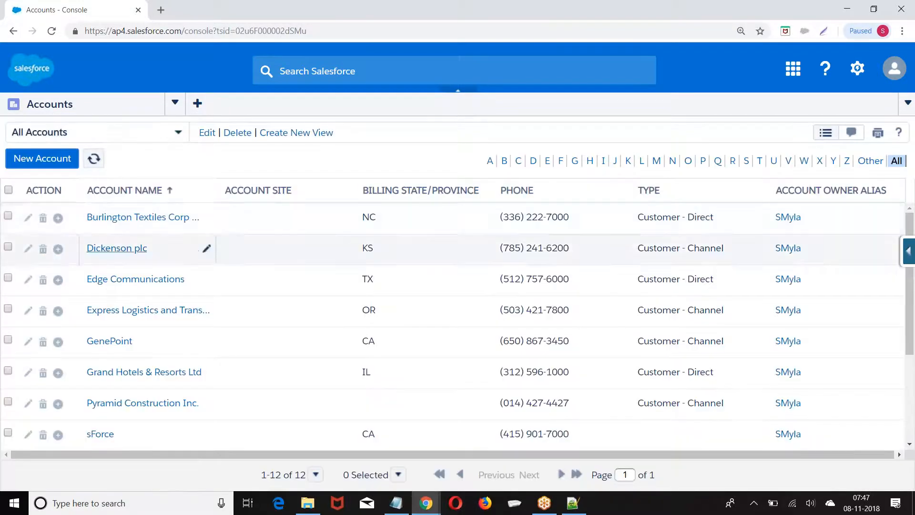
Open the Burlington Textiles and Edge Communications account records in console tabs
left_click(120, 222)
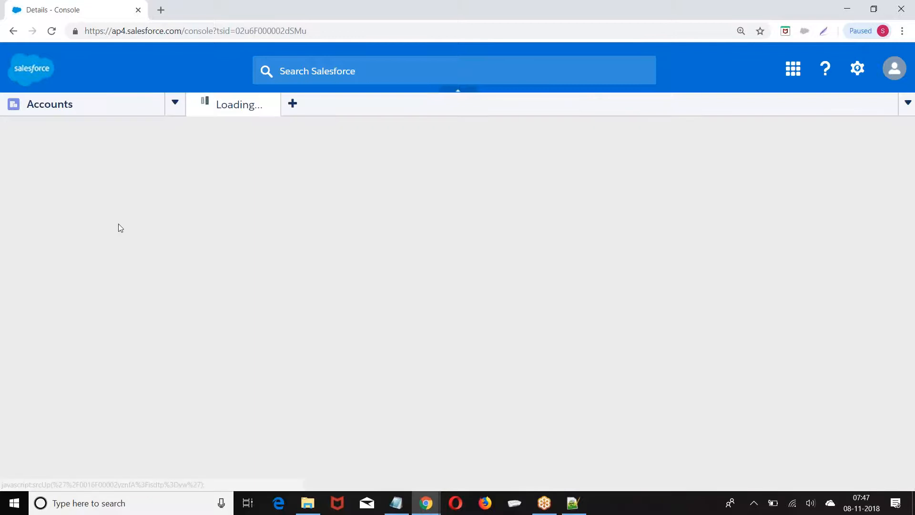
scroll(261, 398, "down", 1)
scroll(261, 397, "down", 2)
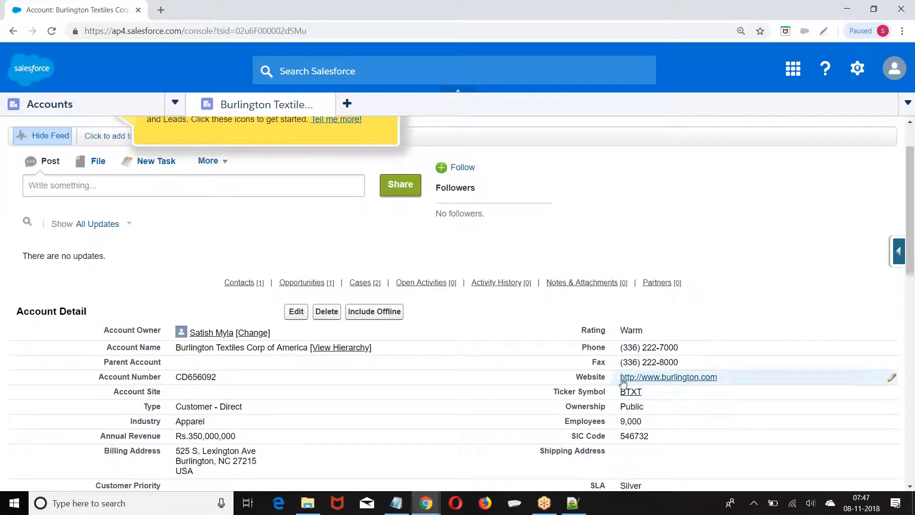
left_click(48, 109)
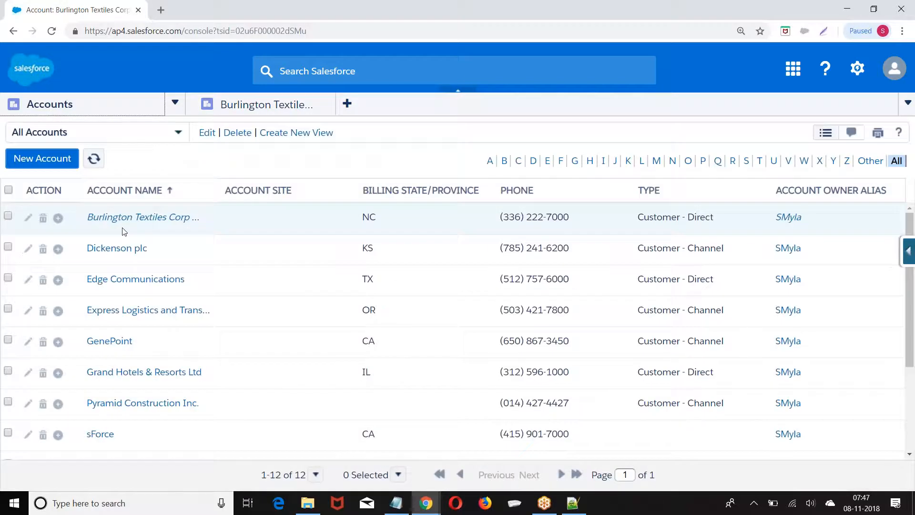
left_click(125, 279)
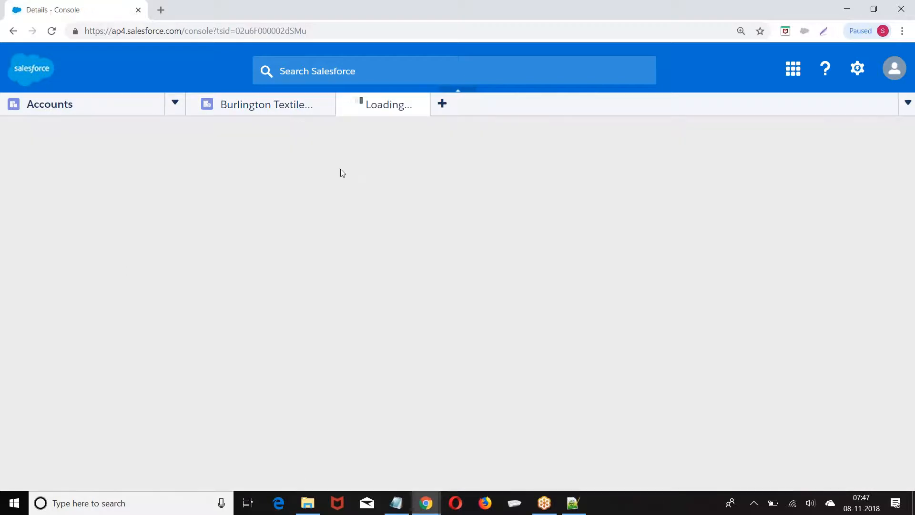
left_click(285, 113)
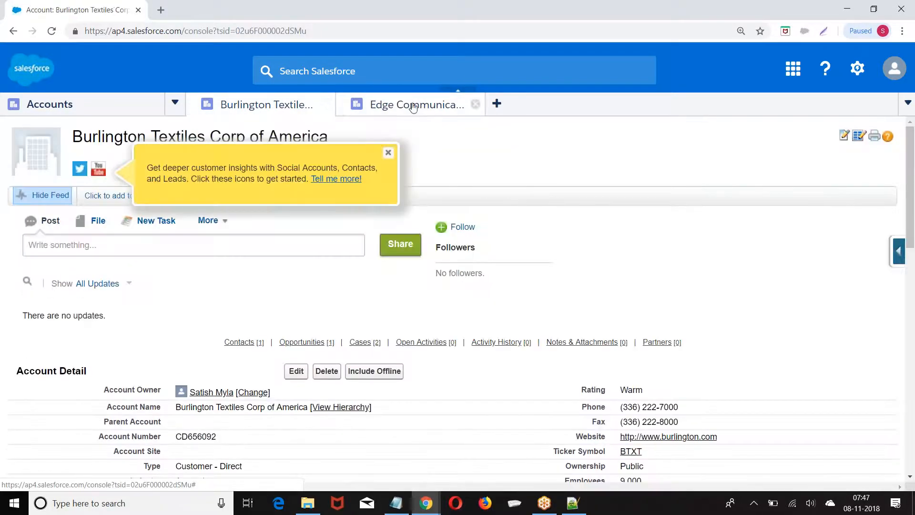
left_click(410, 114)
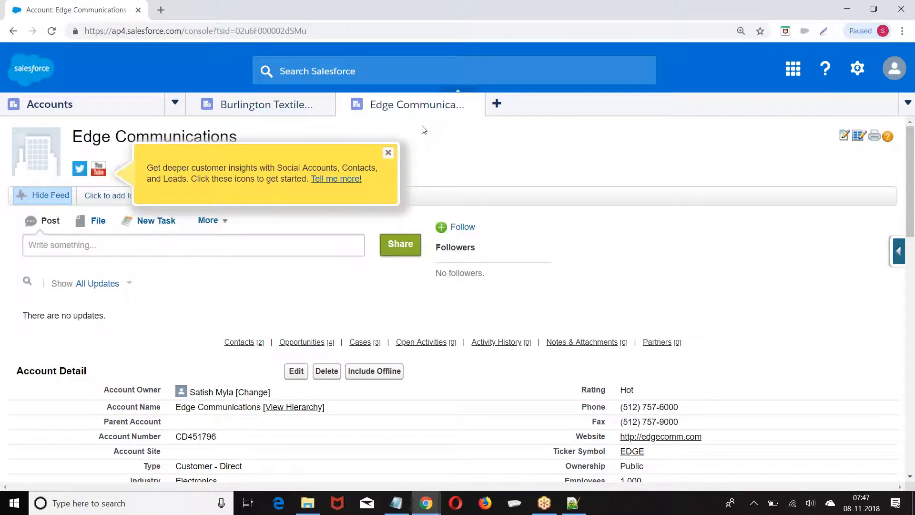
Close both account record tabs and go to My Settings from the user menu
left_click(473, 104)
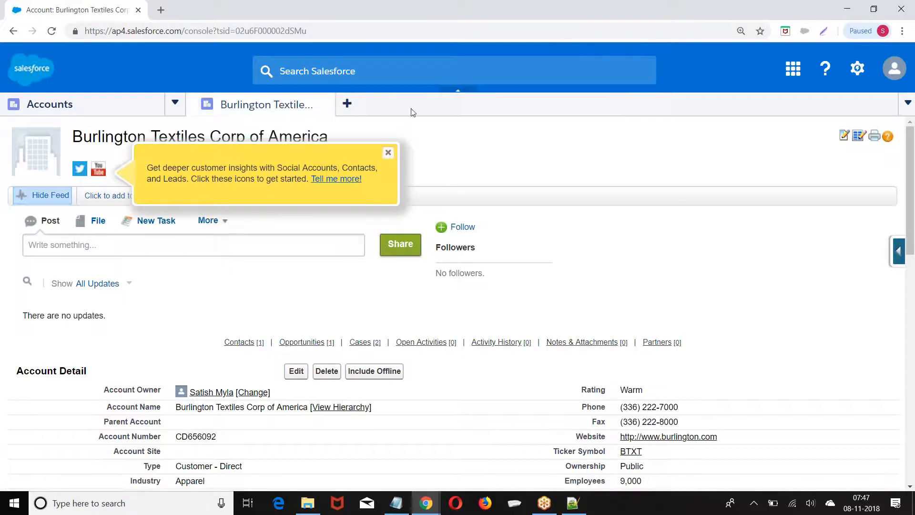
left_click(326, 104)
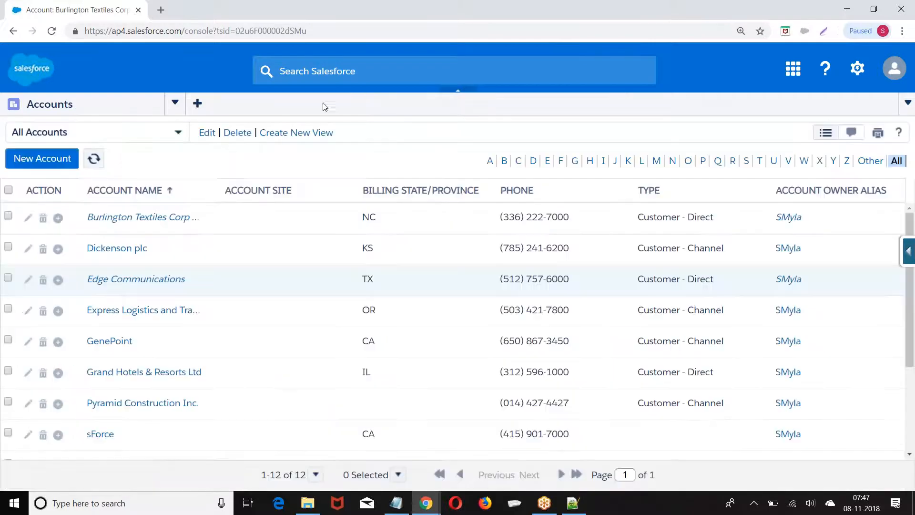
left_click(895, 70)
left_click(762, 115)
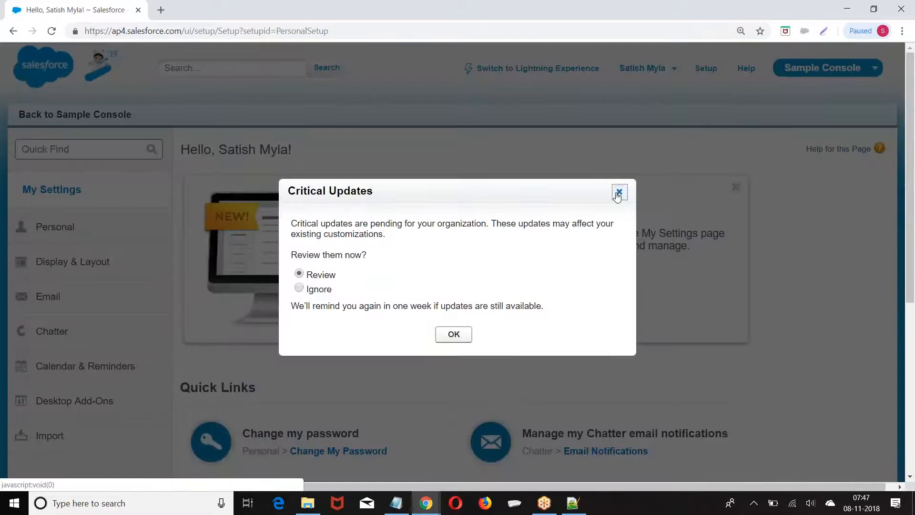
Dismiss Critical Updates, switch to the Sales app and open a lead from All Open Leads
left_click(618, 193)
left_click(811, 69)
left_click(796, 94)
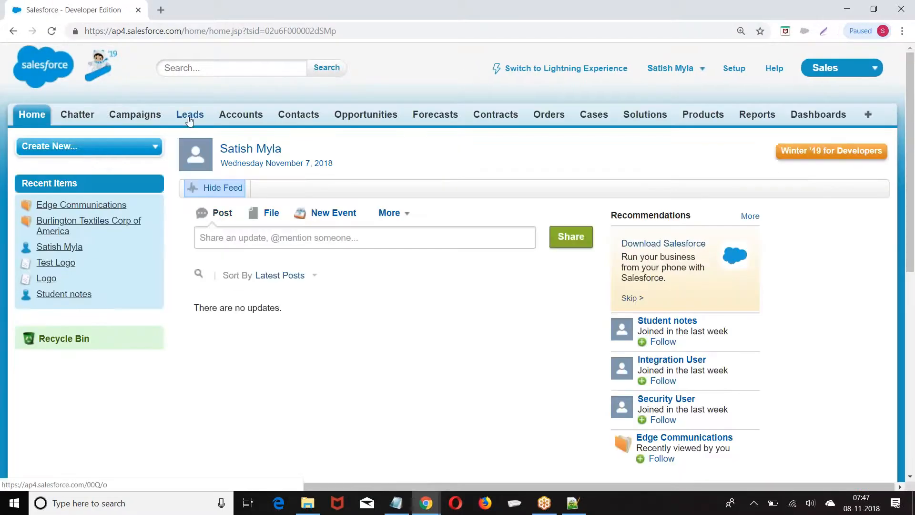
left_click(189, 120)
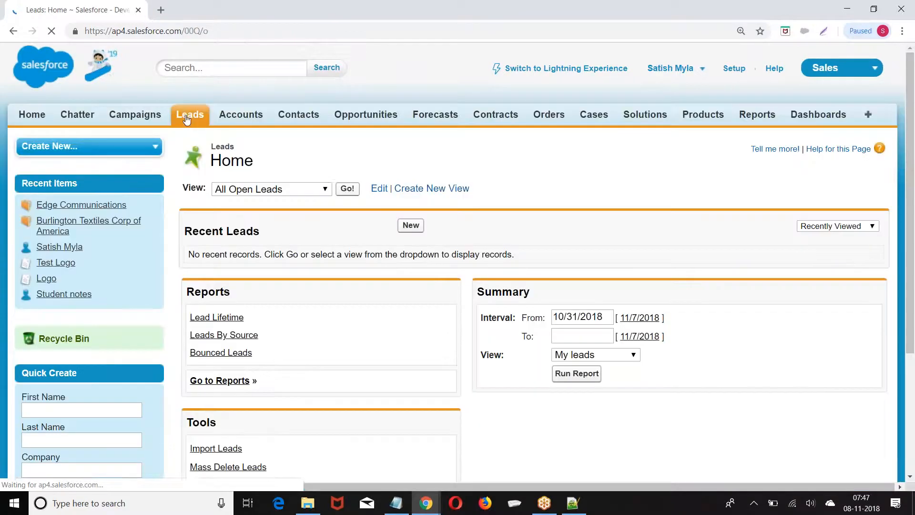
left_click(348, 188)
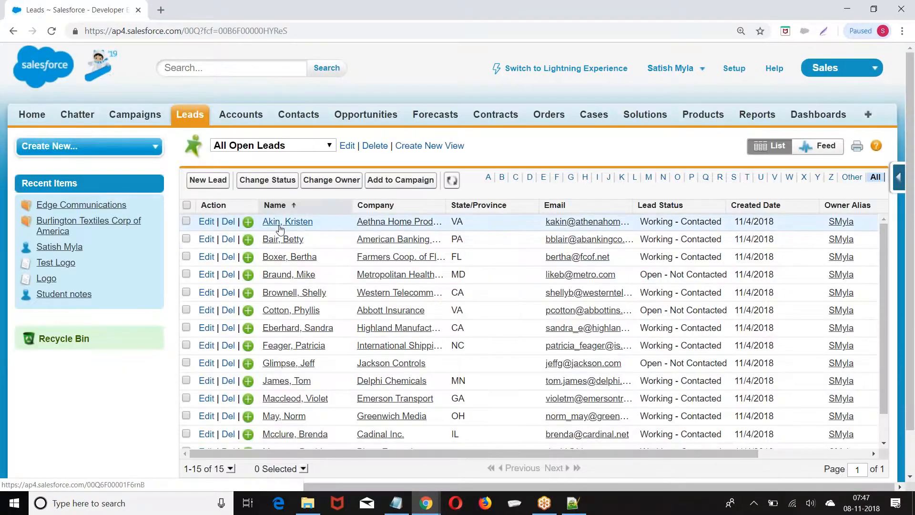
left_click(281, 222)
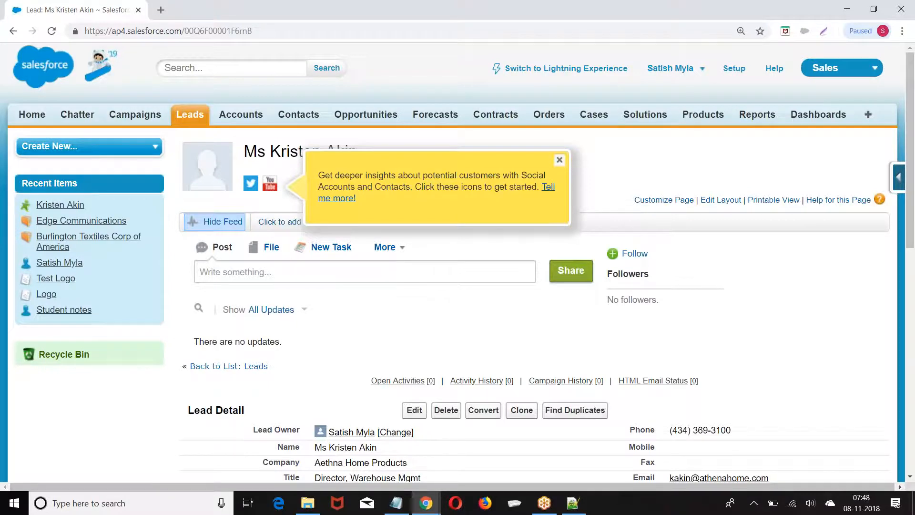
scroll(251, 186, "down", 4)
scroll(251, 186, "up", 4)
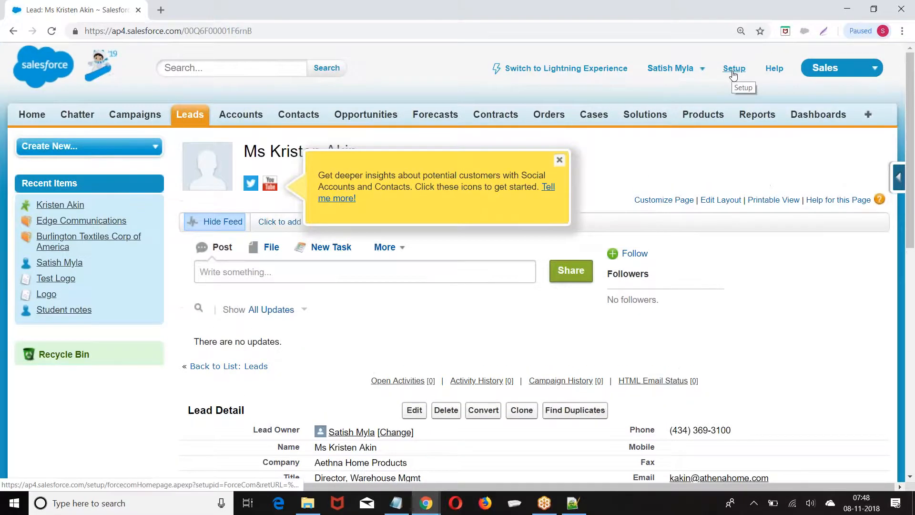
Via Setup > Create > Apps, start a New app, keep the Custom app type and continue to Step 2
left_click(734, 70)
scroll(95, 267, "down", 10)
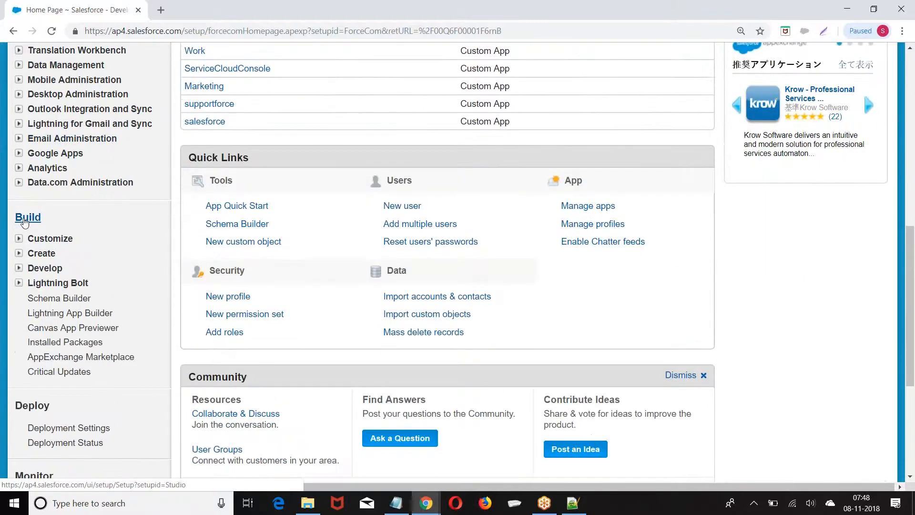
left_click(18, 253)
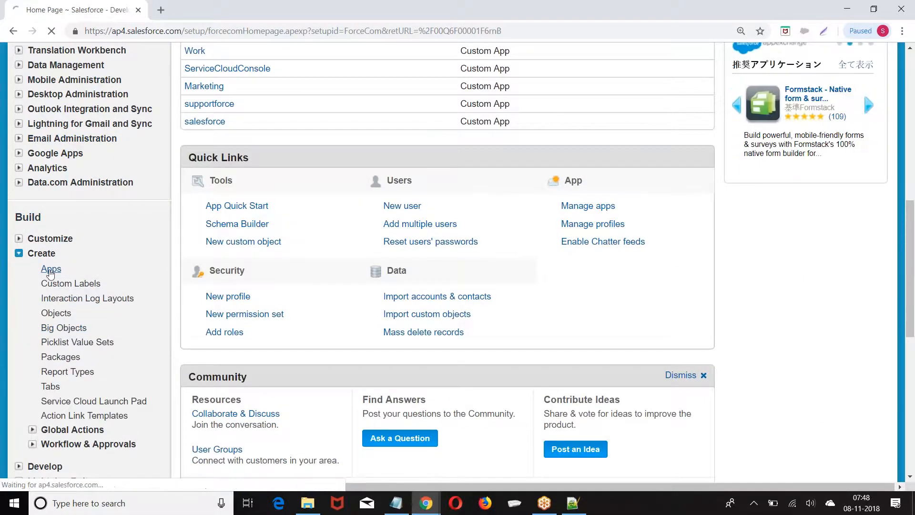
left_click(50, 269)
scroll(506, 187, "down", 3)
left_click(468, 157)
scroll(474, 162, "down", 3)
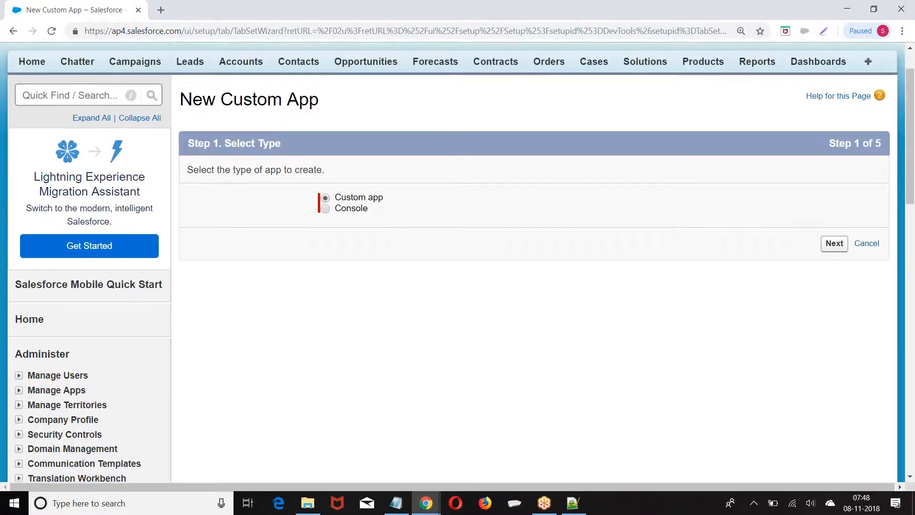
left_click_drag(342, 137, 384, 133)
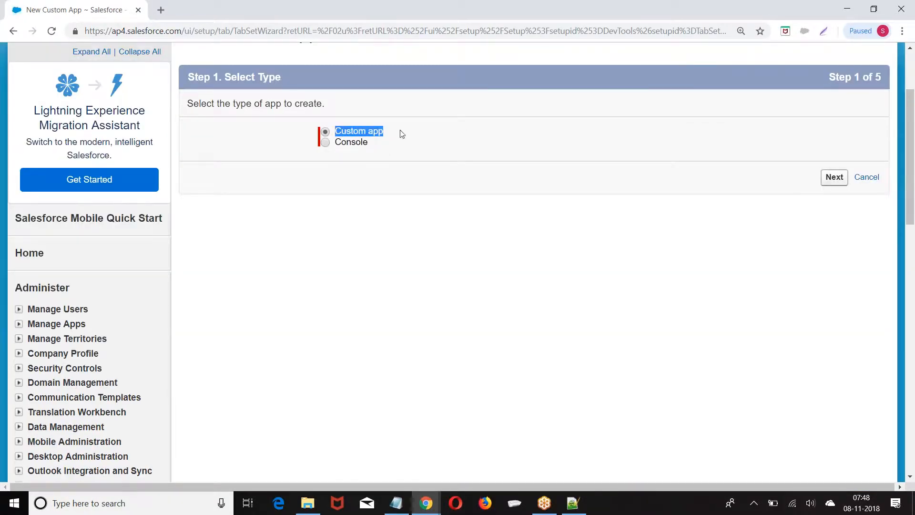
left_click(835, 177)
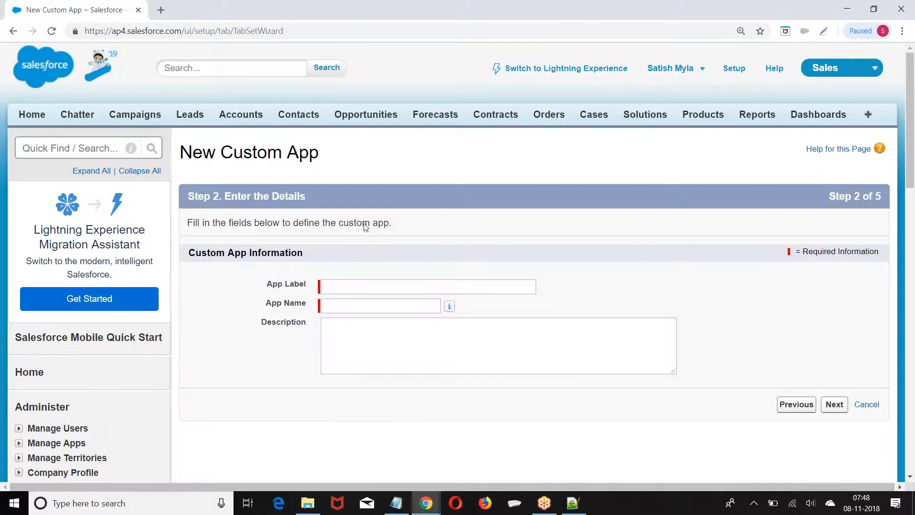
scroll(358, 177, "down", 1)
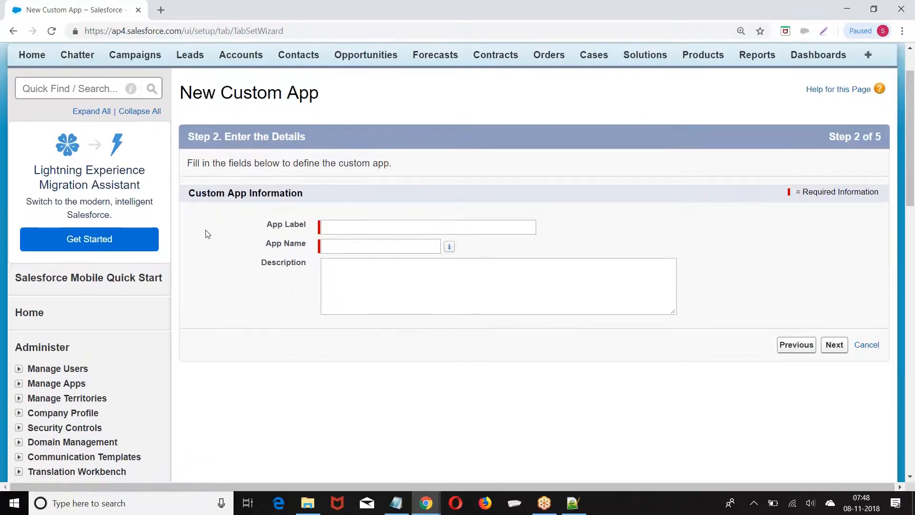
Enter App Label 'Loan Management' so App Name auto-fills as 'Loan_Management'
left_click(364, 230)
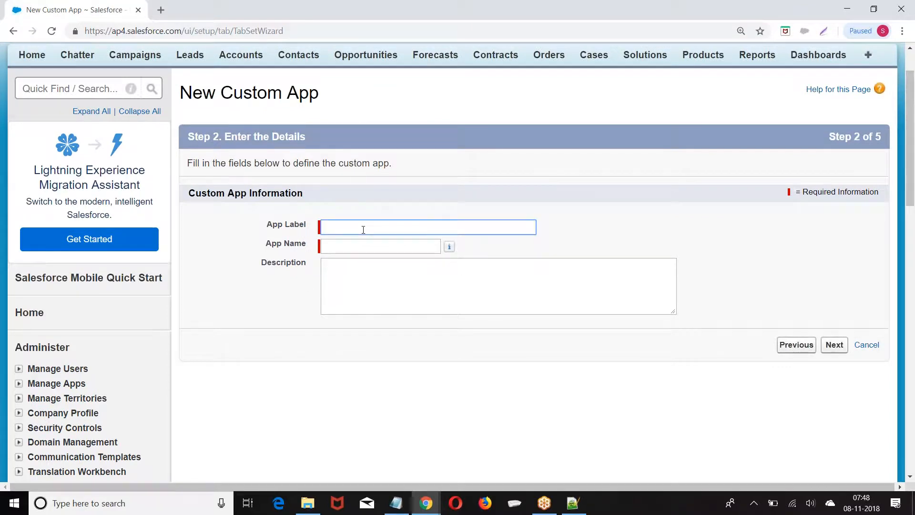
type("Loan Management")
left_click(360, 246)
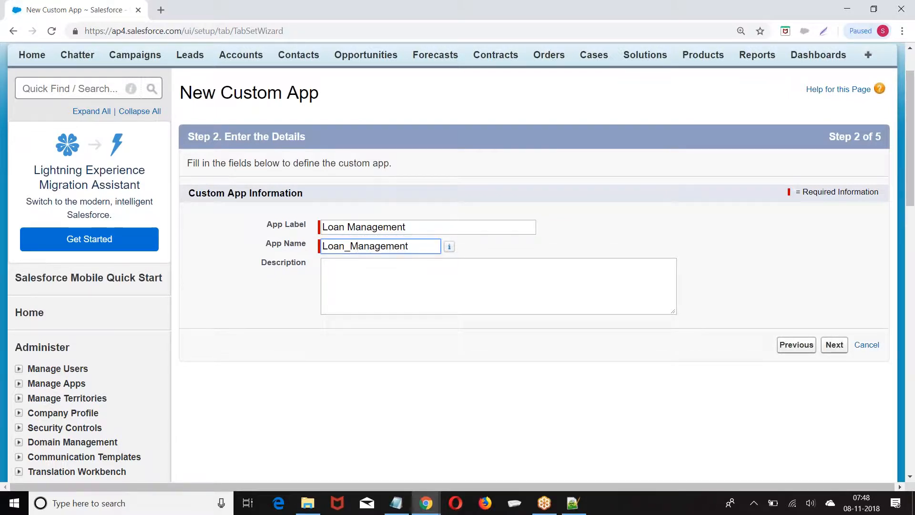
left_click(319, 224)
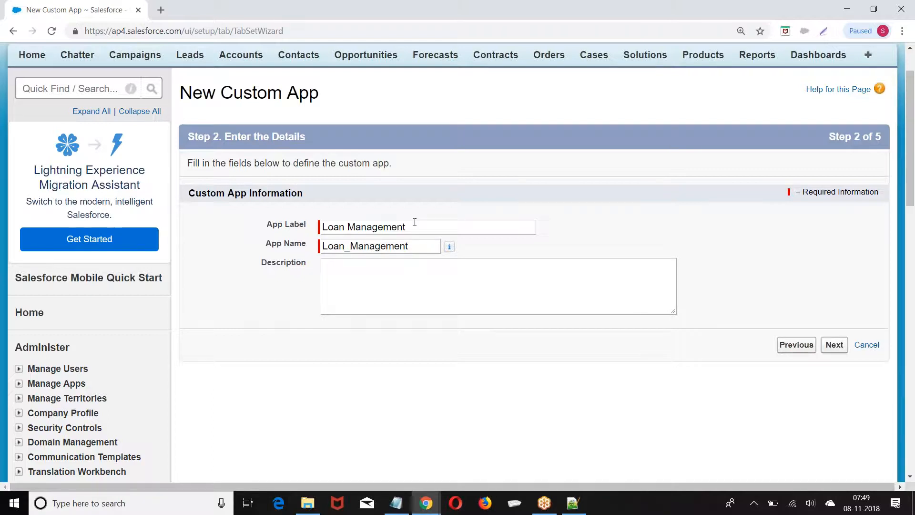
scroll(415, 222, "down", 9)
Open Create > Apps in a new browser tab, review the app list, then return to the wizard
right_click(54, 281)
left_click(94, 288)
left_click(196, 6)
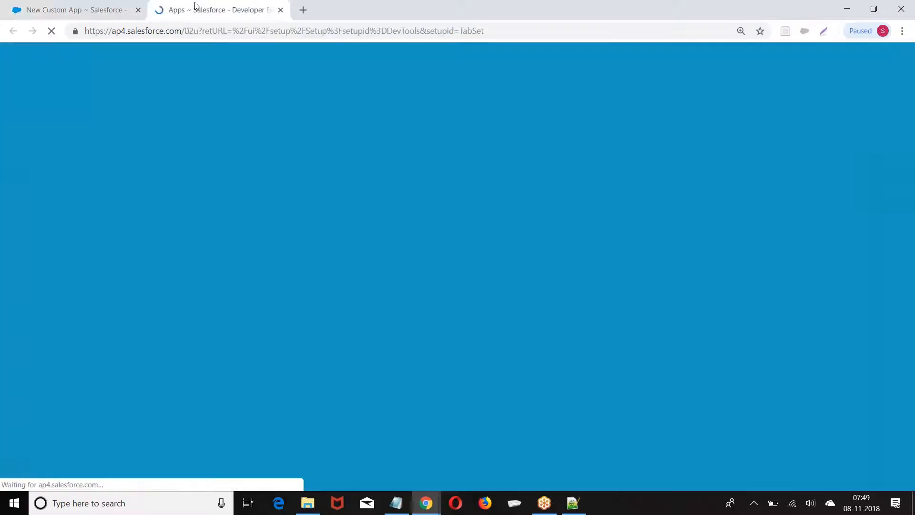
scroll(248, 130, "down", 3)
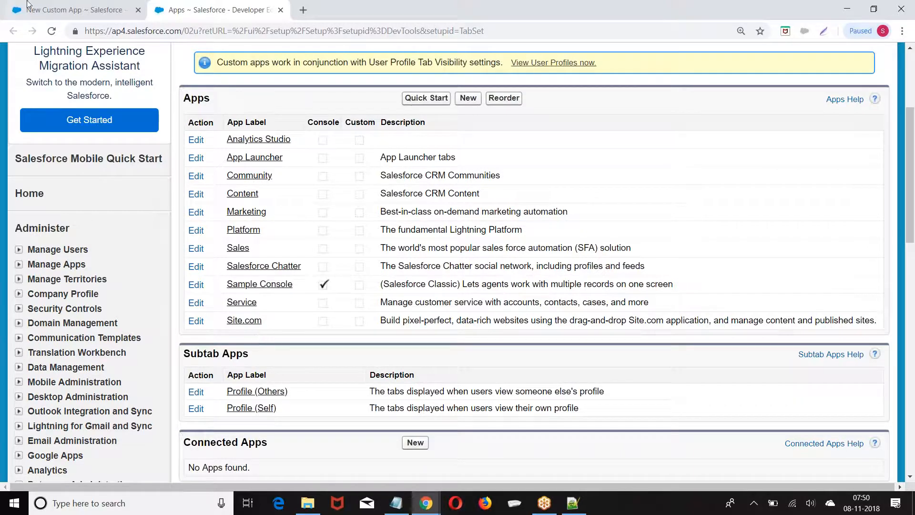
left_click(40, 7)
Enter a placeholder app description and advance to Step 3, choosing the logo
scroll(374, 224, "up", 7)
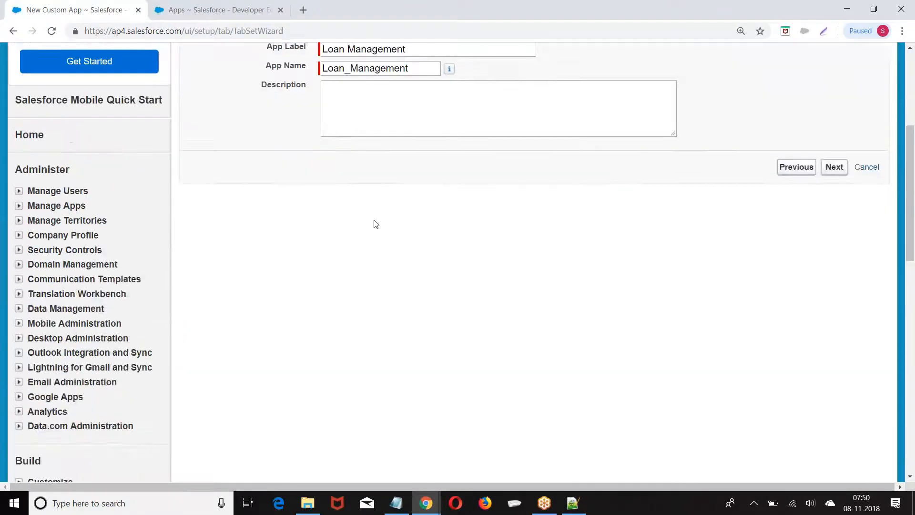
left_click(421, 284)
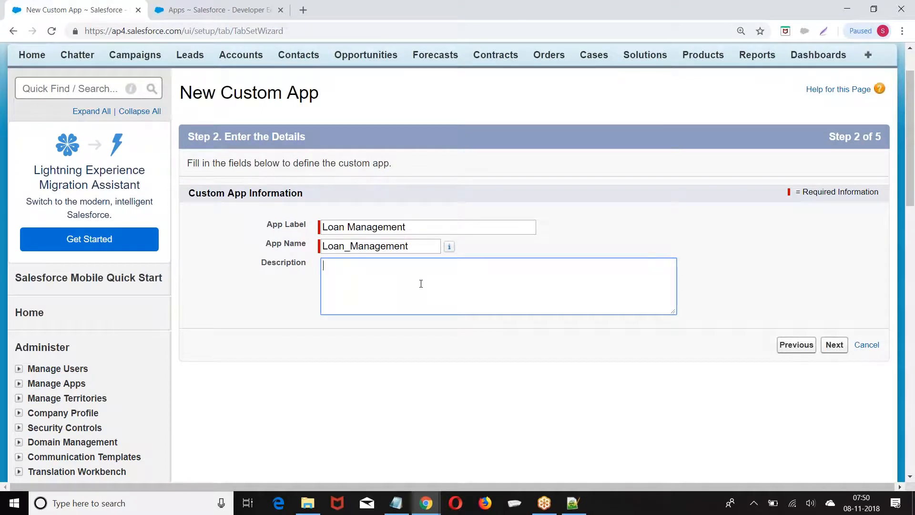
scroll(451, 258, "down", 2)
type("L")
key("BackSpace")
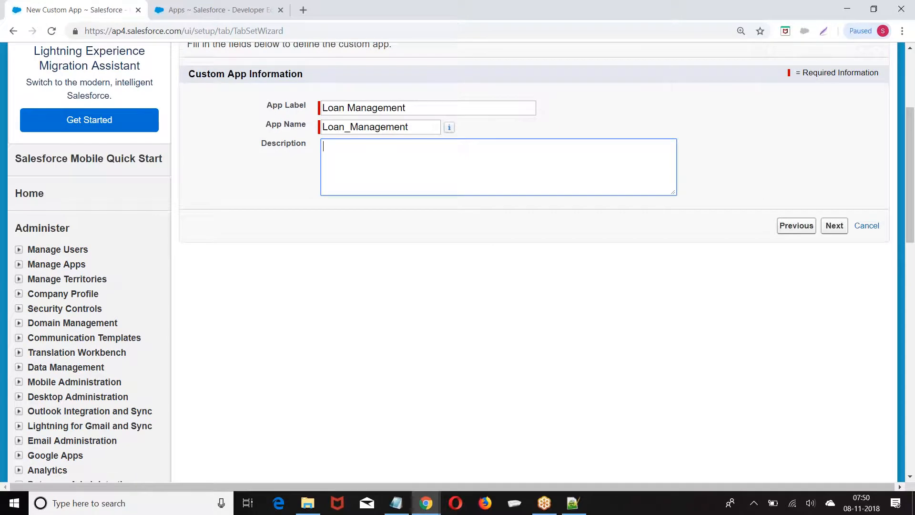
type("kldd")
left_click(829, 226)
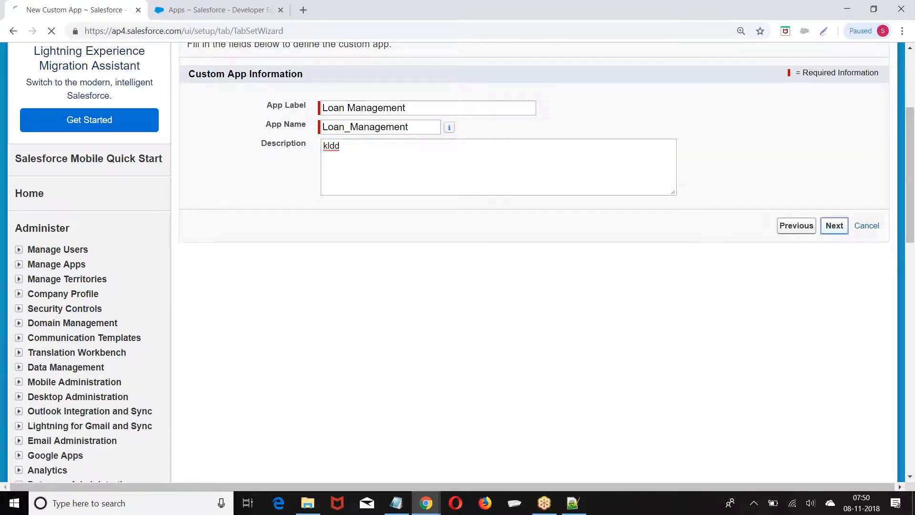
scroll(615, 239, "down", 1)
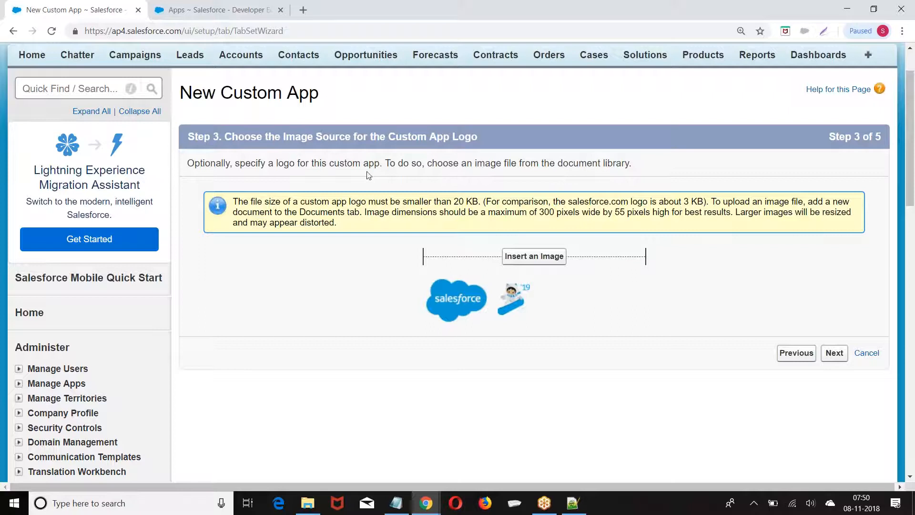
Choose the Logo image from My Personal Documents as the app logo
scroll(381, 191, "down", 1)
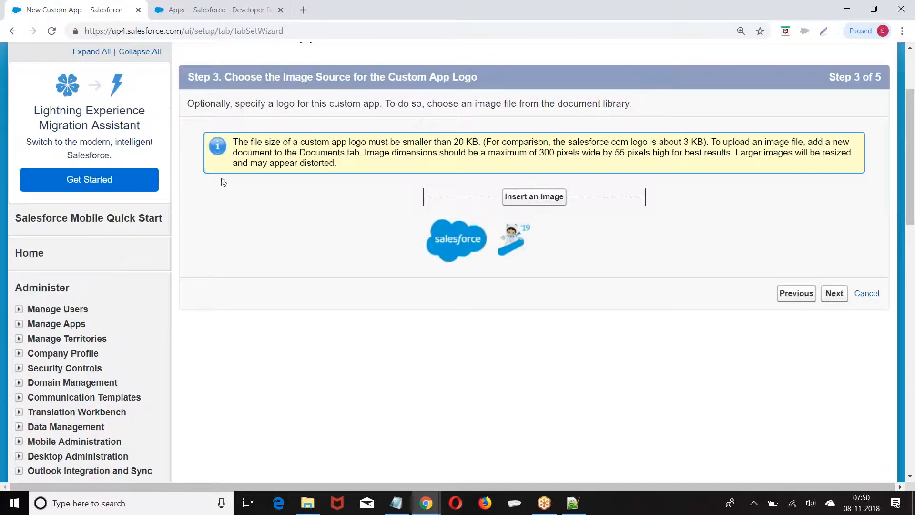
left_click(523, 202)
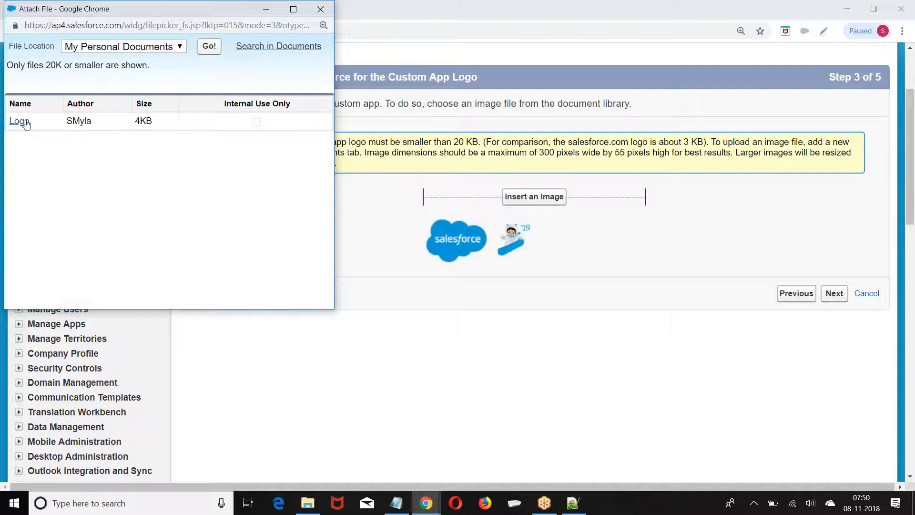
left_click(117, 44)
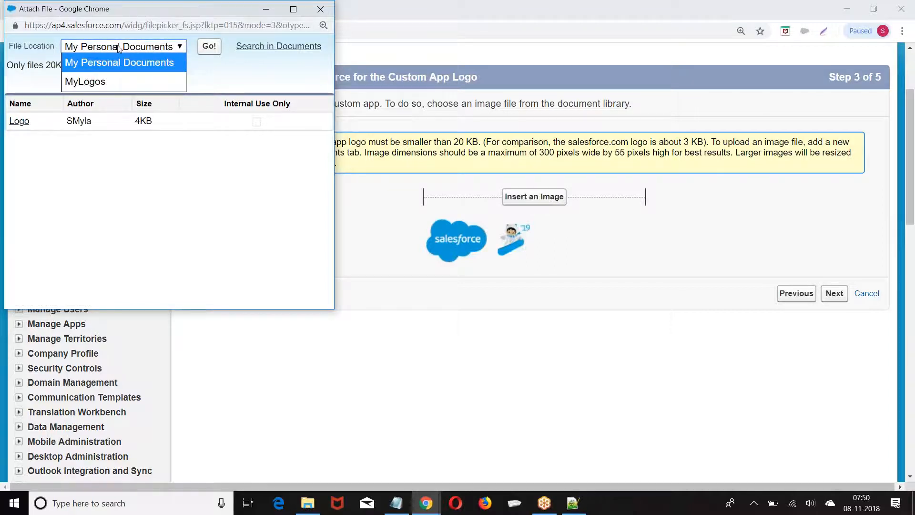
left_click(119, 82)
left_click(120, 45)
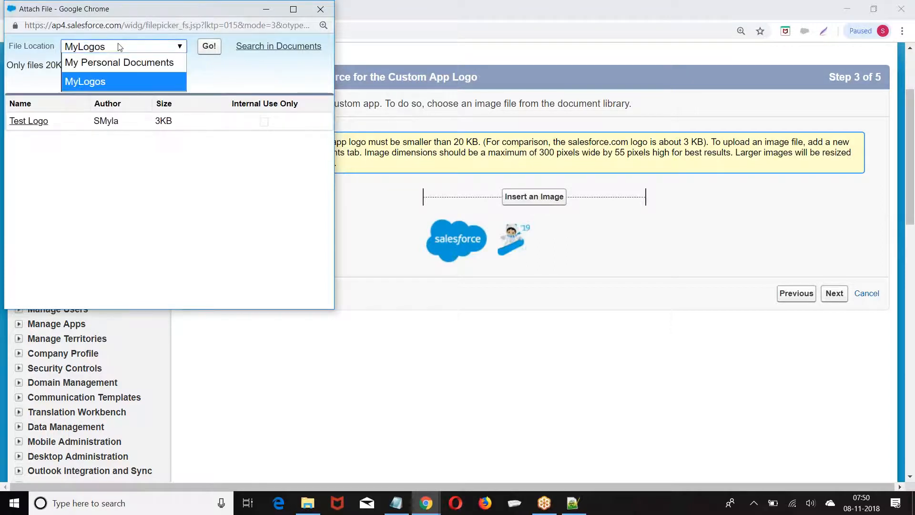
left_click(77, 63)
left_click(19, 121)
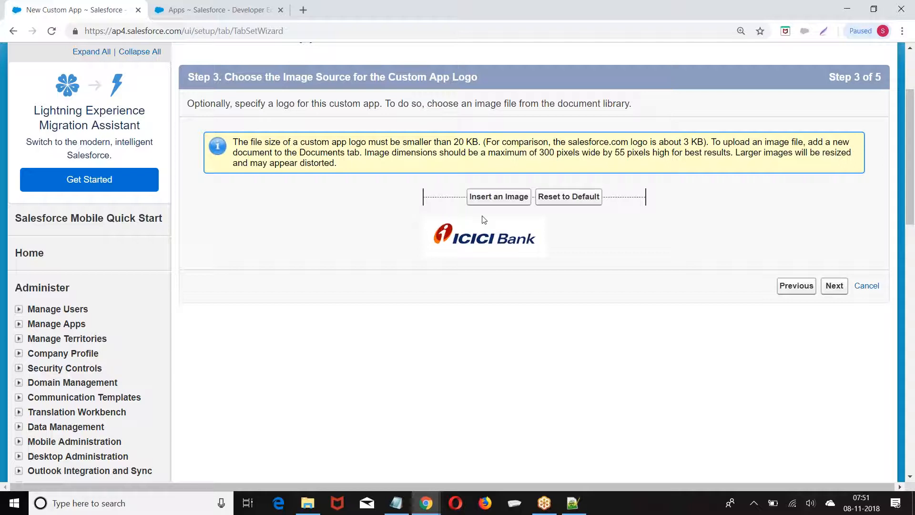
Add Leads, Accounts and Contacts to the app's selected tabs beside Home
left_click(837, 287)
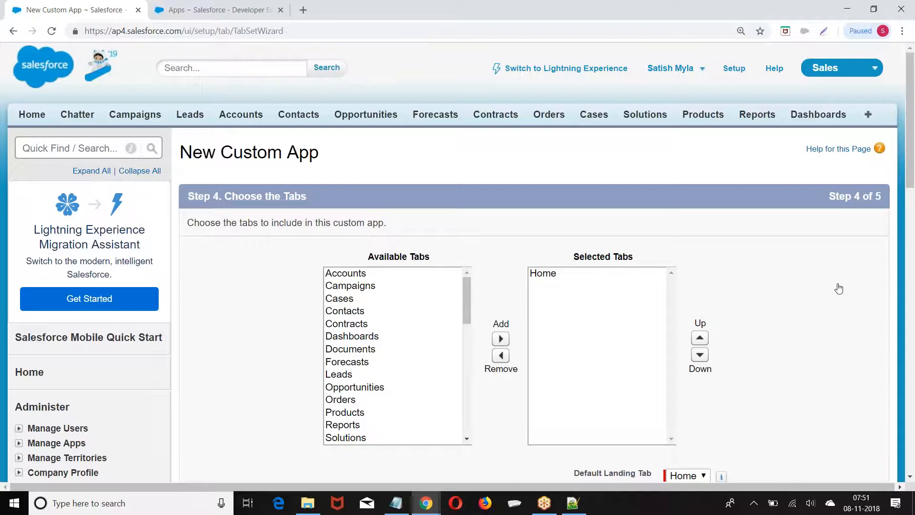
scroll(439, 153, "down", 3)
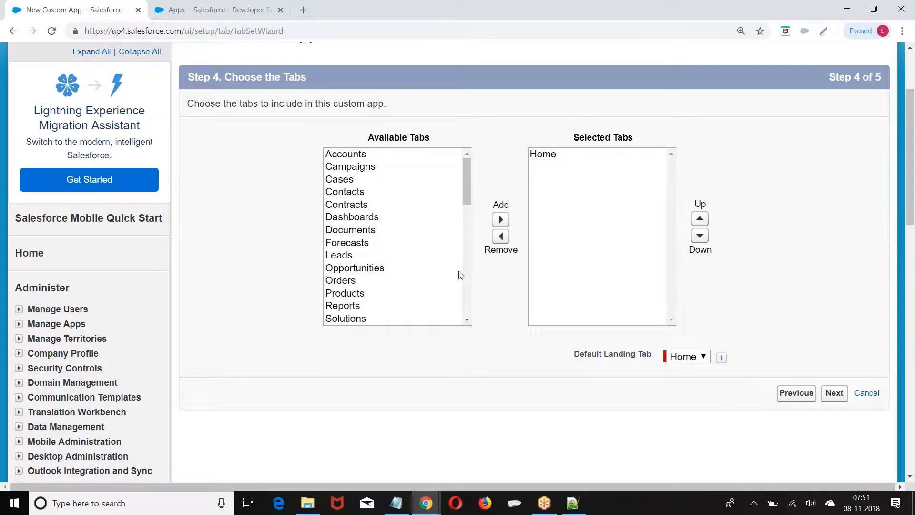
mouse_move(465, 166)
left_mouse_down()
mouse_move(466, 286)
mouse_move(470, 151)
left_mouse_up()
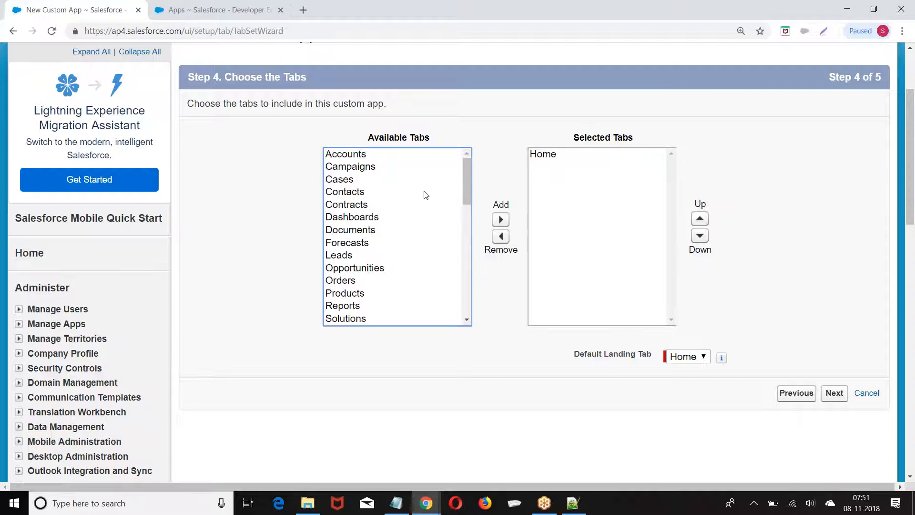
left_click(341, 256)
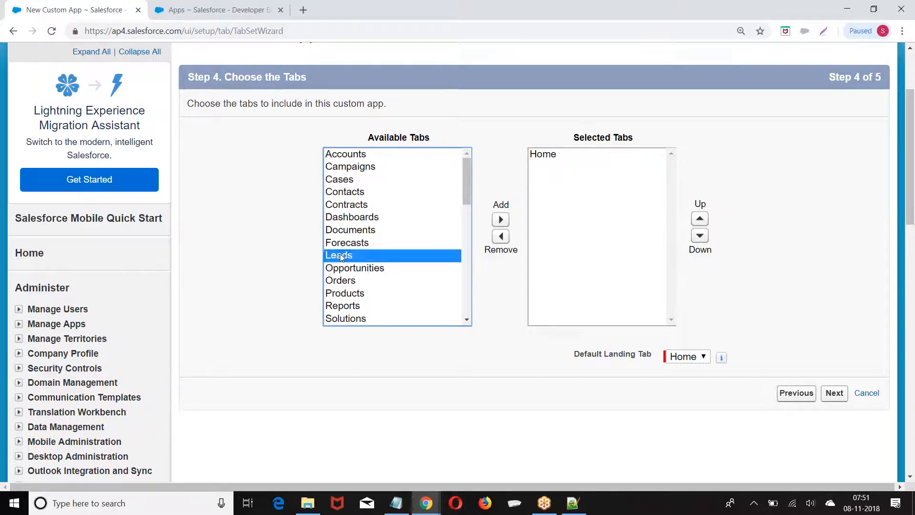
left_click(500, 221)
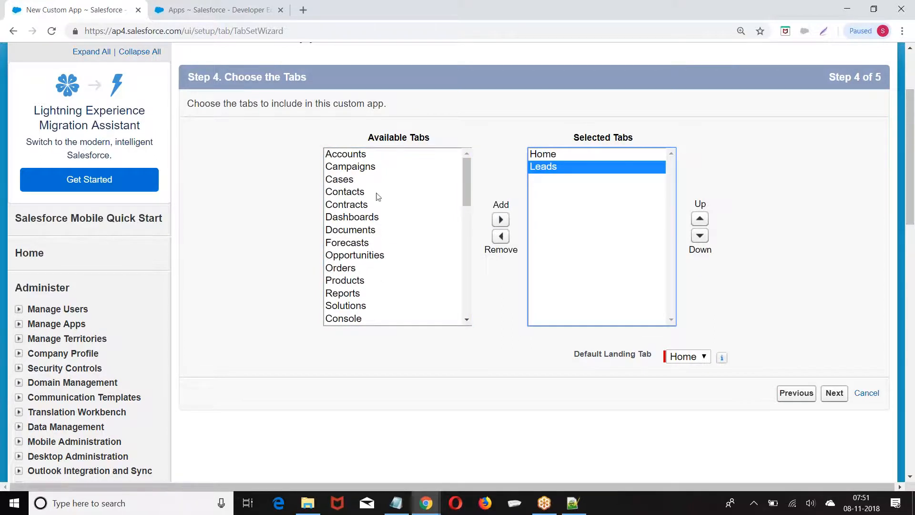
left_click(352, 154)
left_click(501, 220)
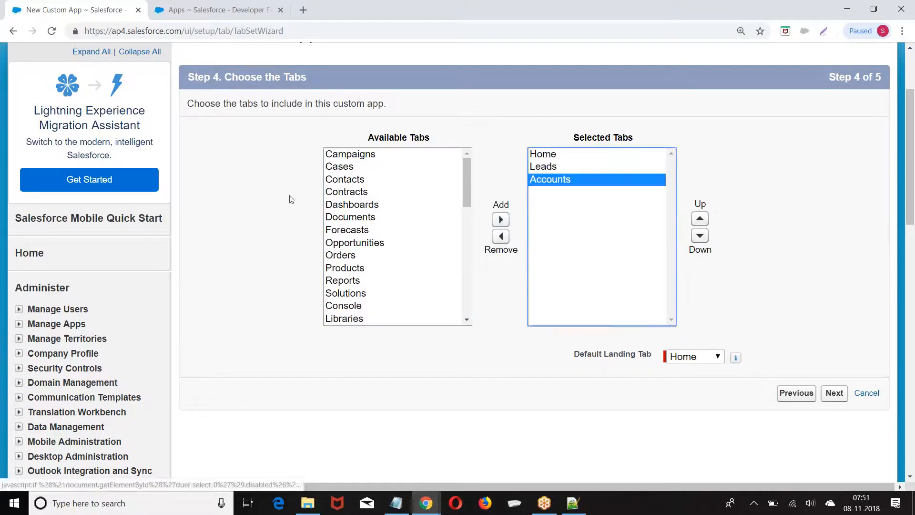
left_click(336, 180)
left_click(500, 220)
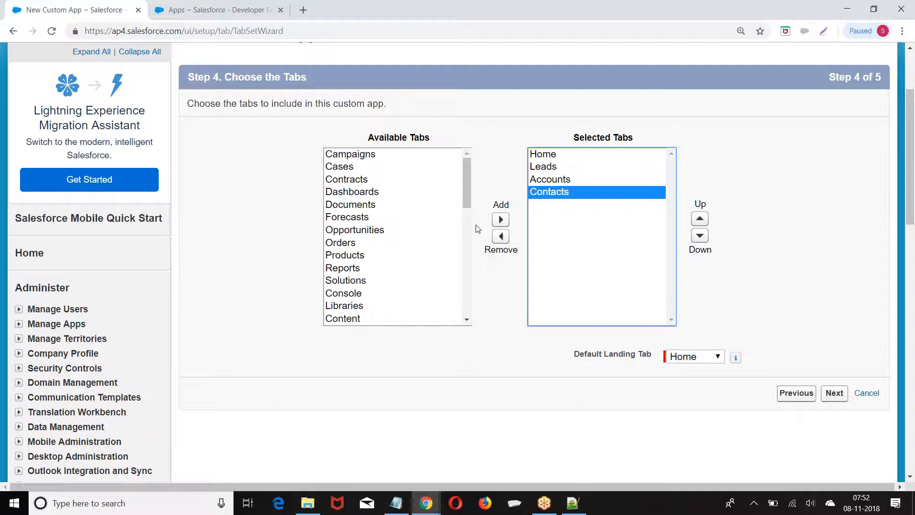
scroll(419, 211, "up", 3)
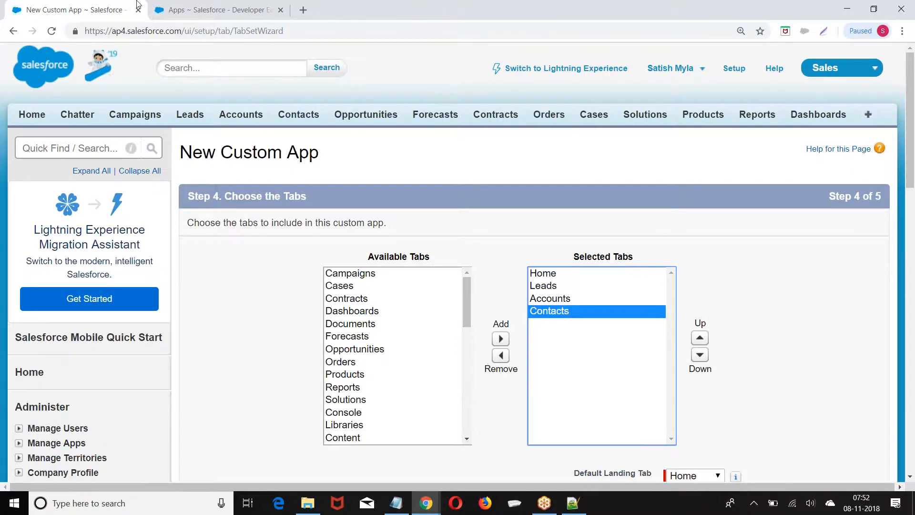
In the Apps browser tab, switch to the Marketing app
left_click(205, 9)
scroll(524, 191, "up", 4)
left_click(828, 71)
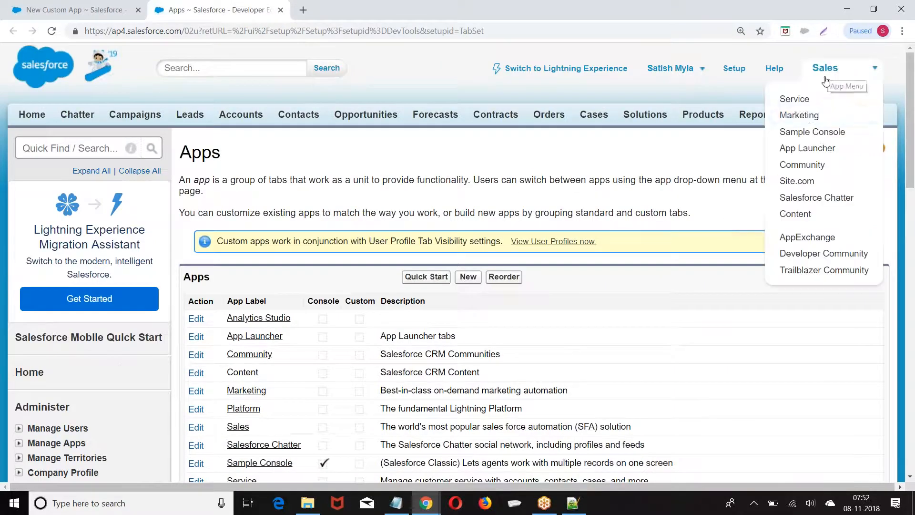
left_click(804, 117)
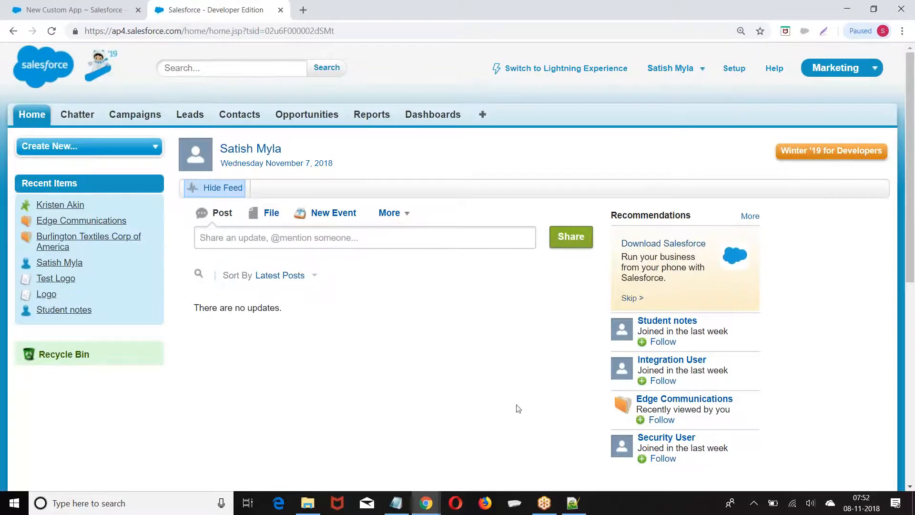
View the Campaigns and Leads pages, then switch to the Community app
left_click(127, 118)
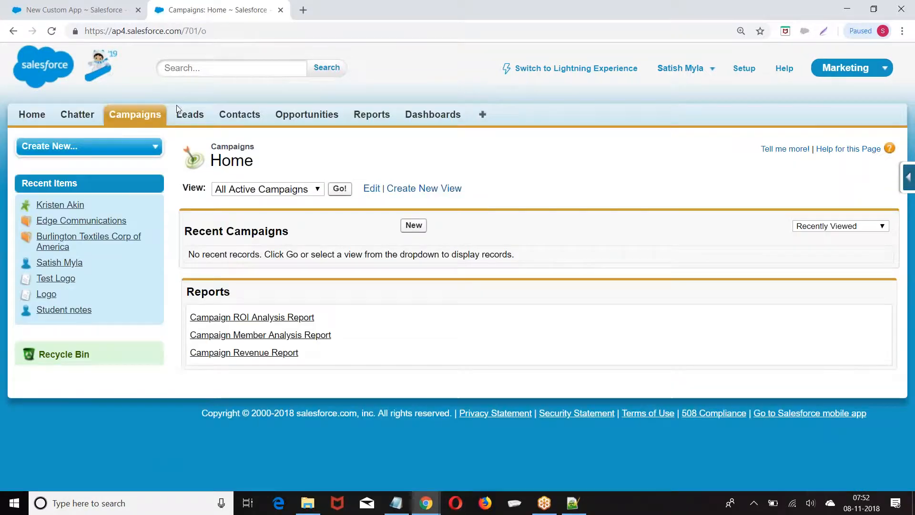
left_click(183, 118)
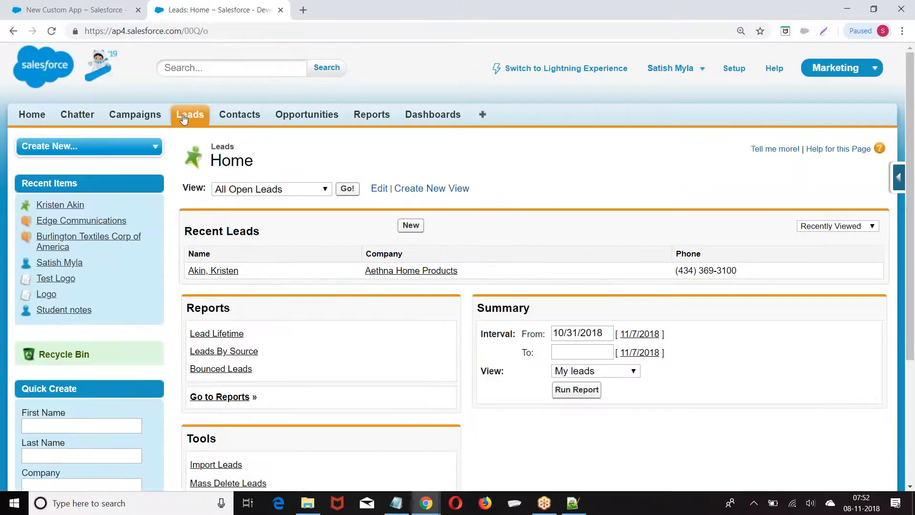
left_click(839, 72)
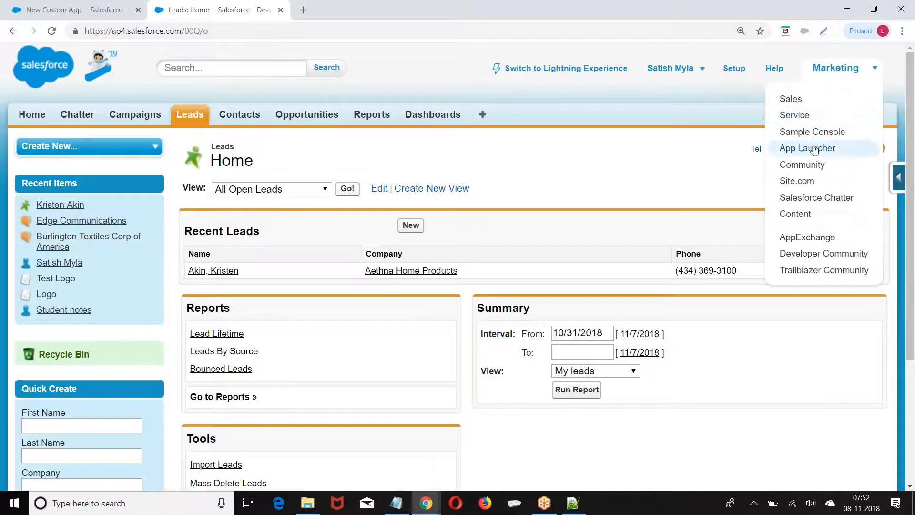
left_click(815, 166)
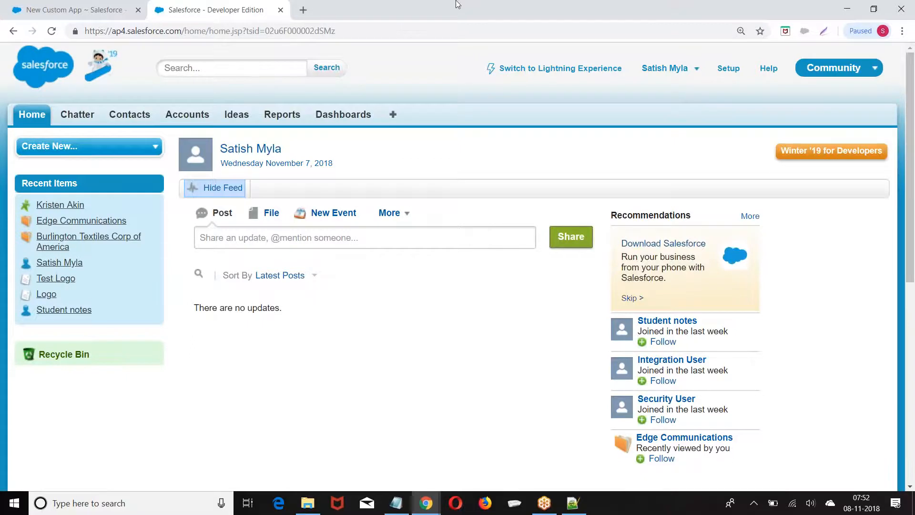
Back in the wizard, set the Default Landing Tab to Leads and continue to Step 5
left_click(34, 6)
scroll(578, 246, "down", 2)
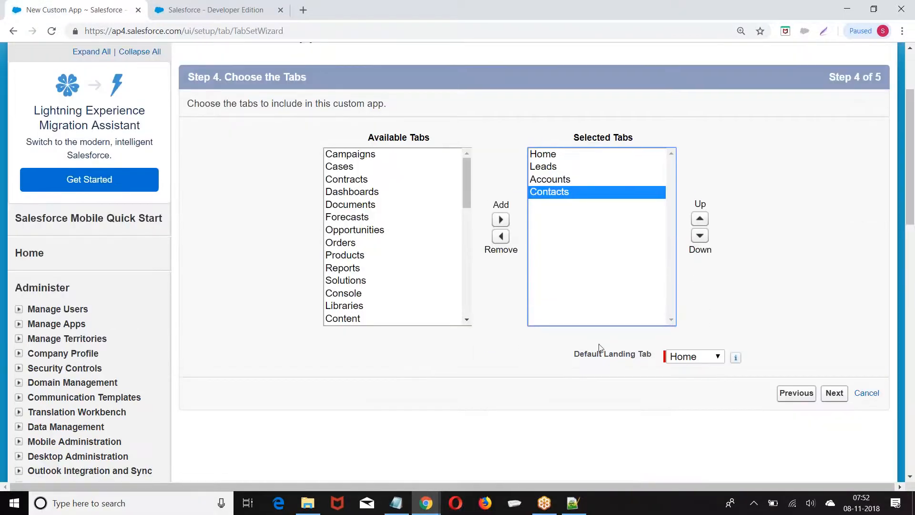
left_click_drag(574, 358, 656, 361)
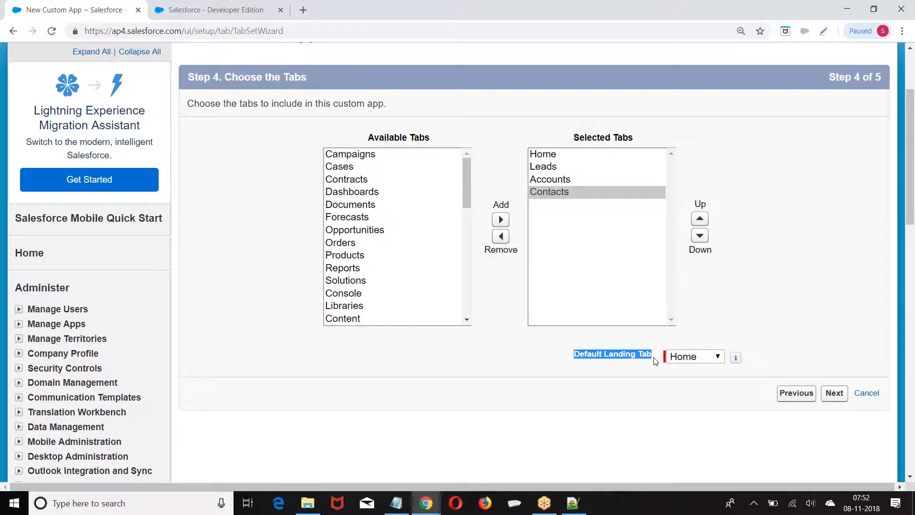
left_click(697, 357)
left_click(697, 356)
left_click(543, 166)
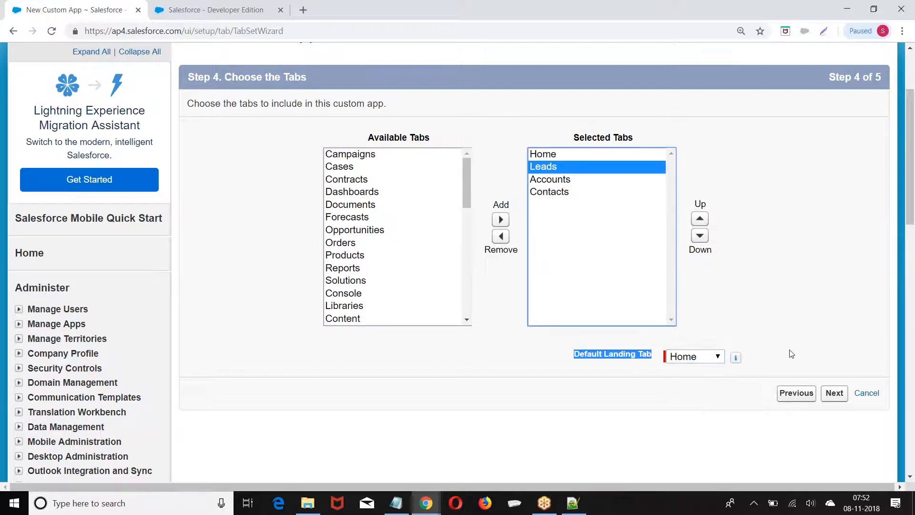
left_click(682, 361)
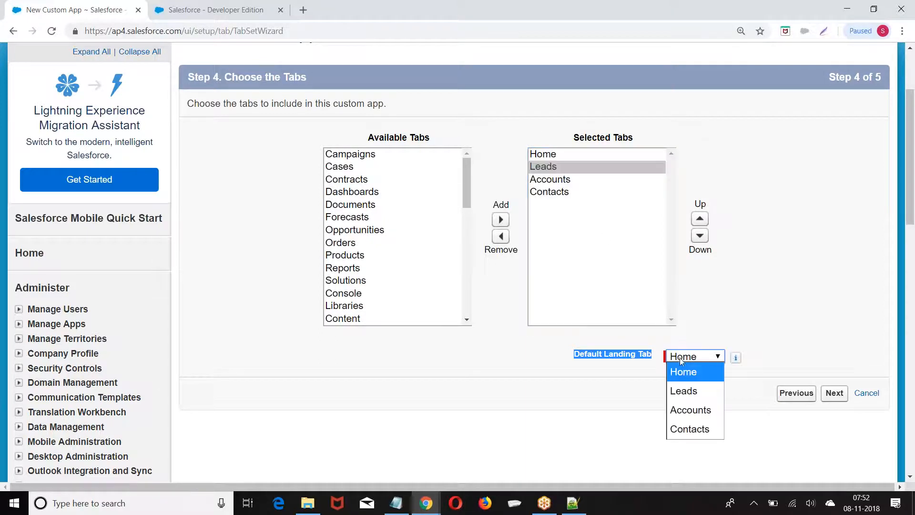
left_click(689, 391)
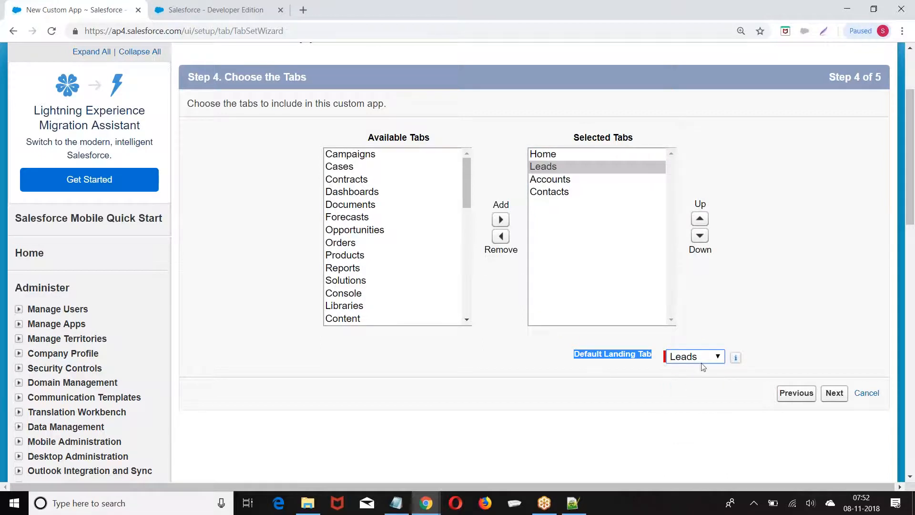
left_click(834, 396)
Mark the app Visible for the System Administrator and students profiles and save it
left_click(830, 398)
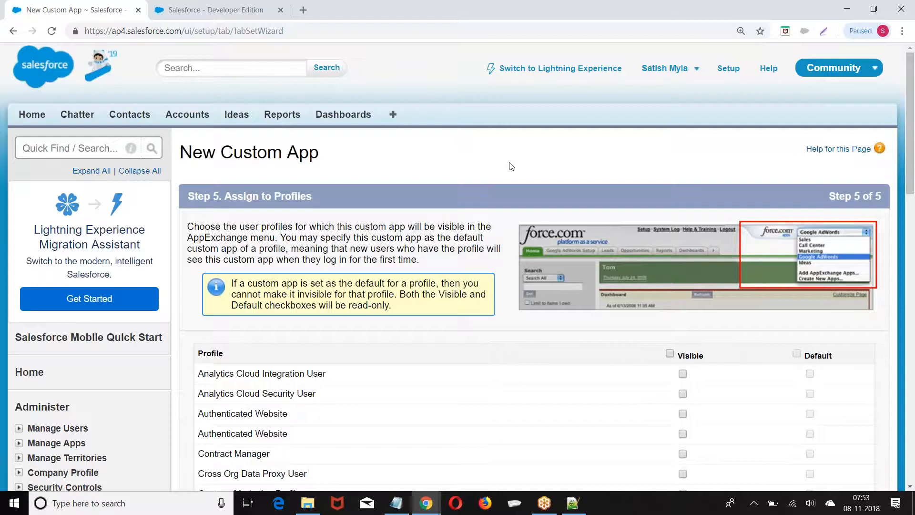
scroll(511, 166, "down", 7)
scroll(511, 165, "up", 2)
scroll(511, 166, "down", 2)
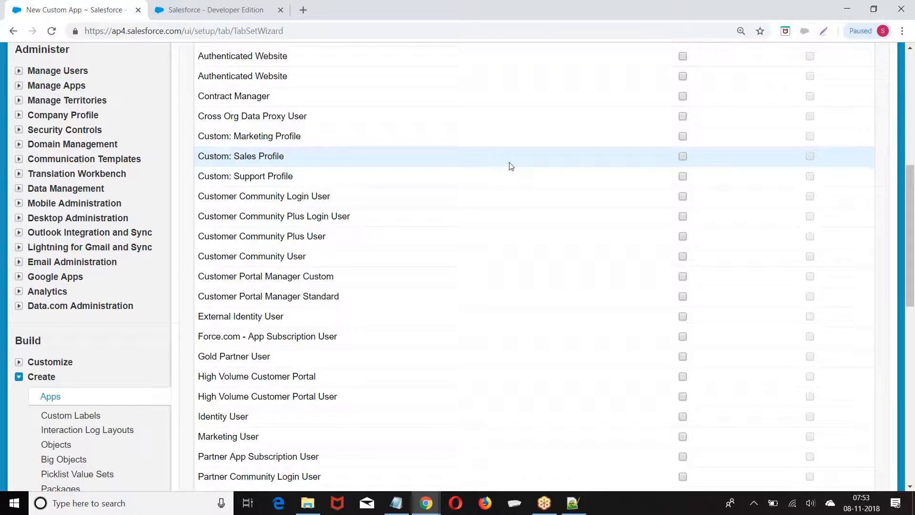
scroll(491, 171, "down", 7)
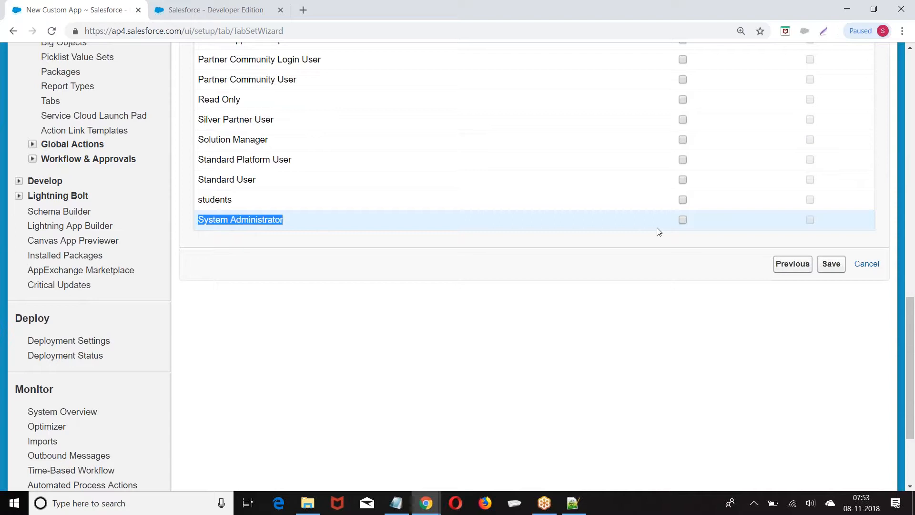
left_click(683, 220)
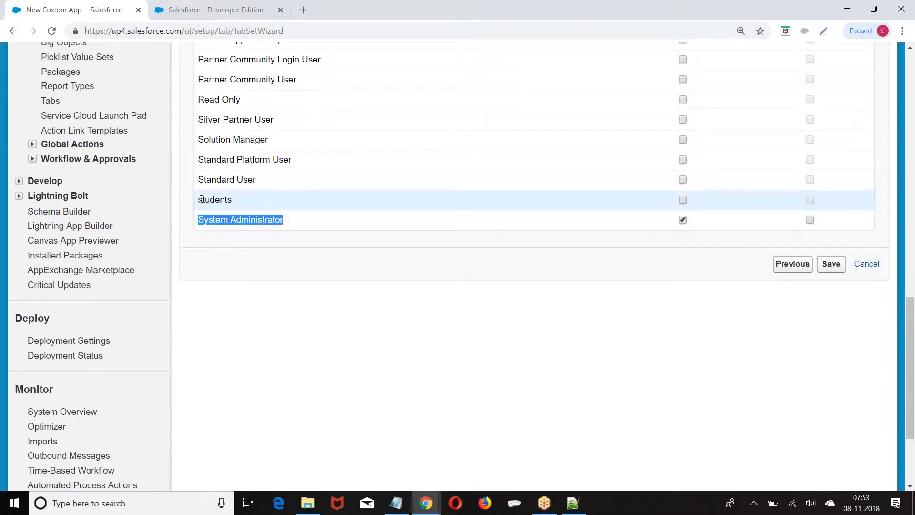
double_click(220, 200)
left_click(683, 199)
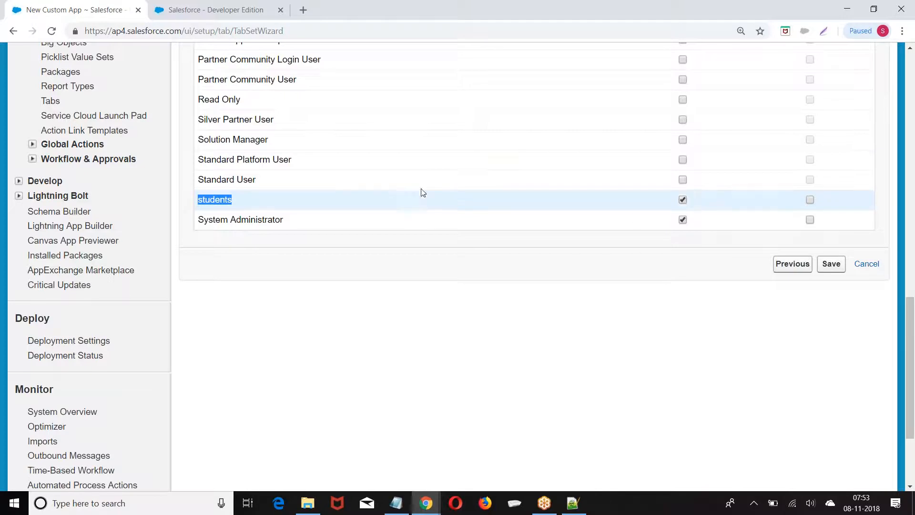
left_click(829, 264)
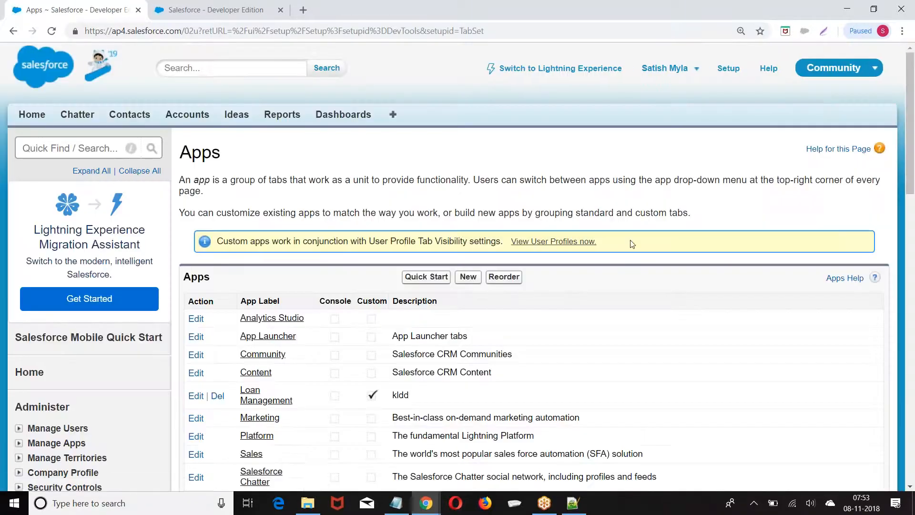
Switch to Loan Management to check its logo and Leads page, then go to Setup
left_click(829, 75)
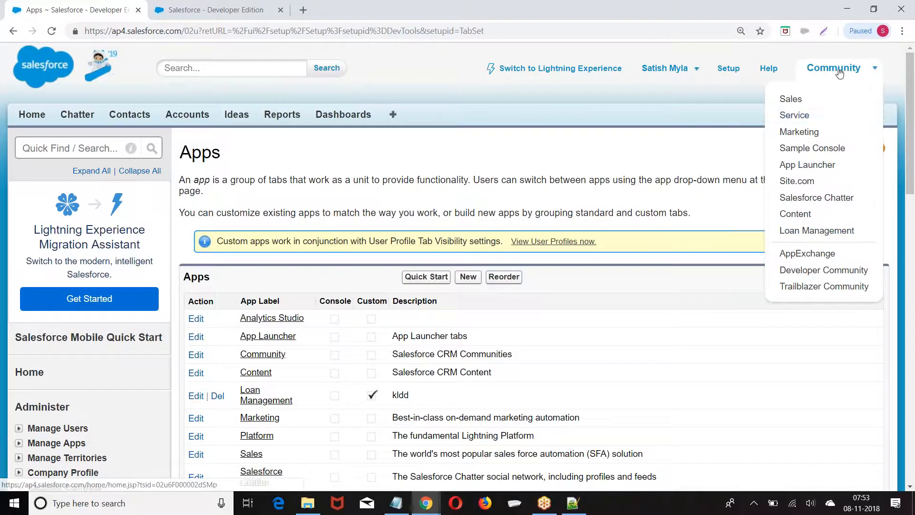
left_click(813, 232)
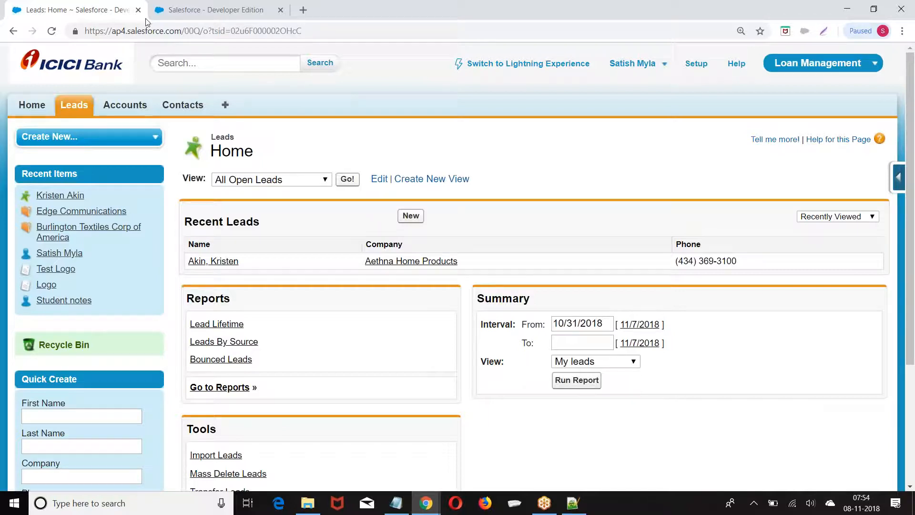
left_click(696, 65)
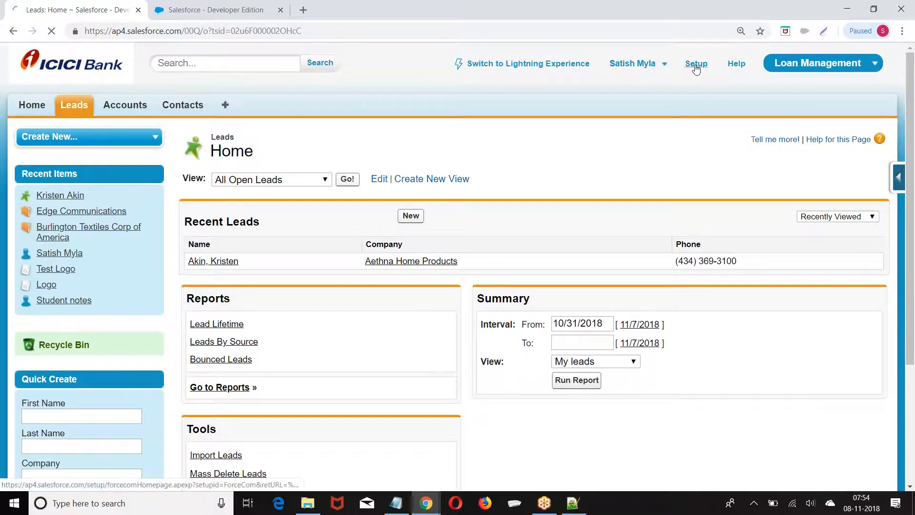
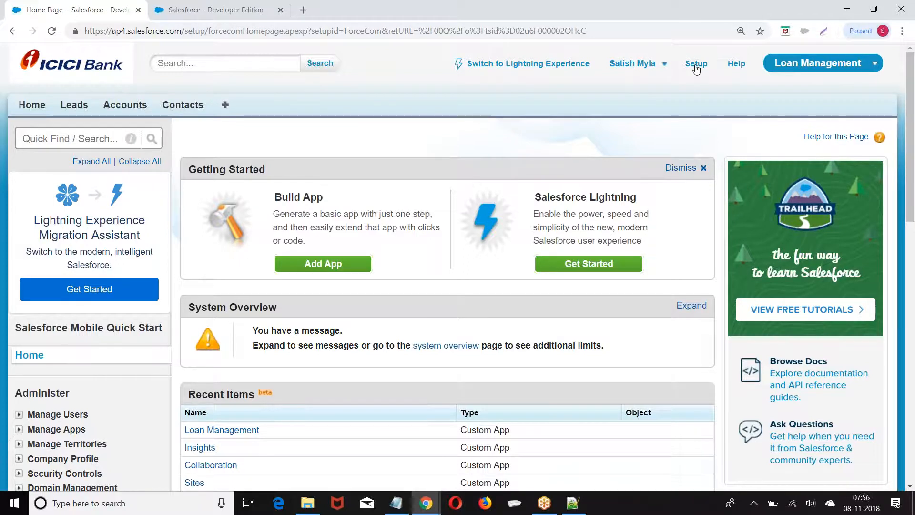
From Setup's Build > Create > Apps list, start a new Custom app and reach the details step
left_click(696, 69)
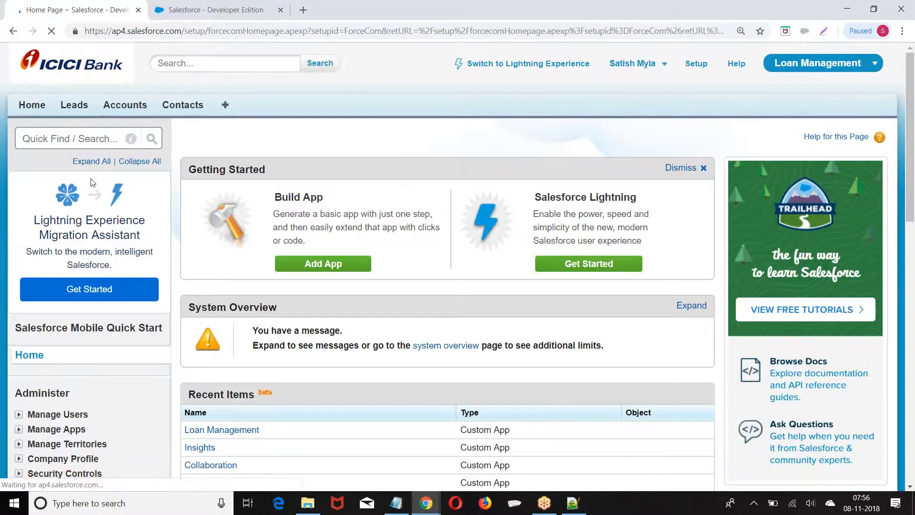
scroll(39, 189, "down", 11)
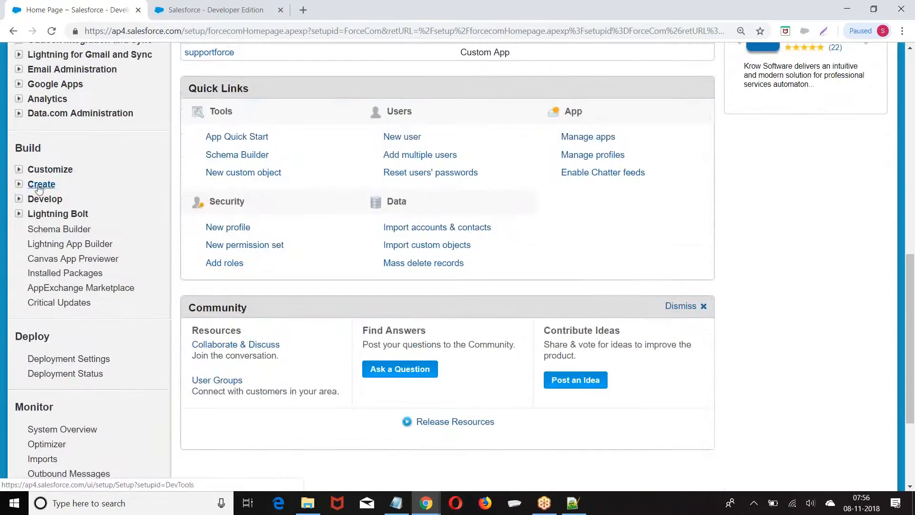
left_click(19, 188)
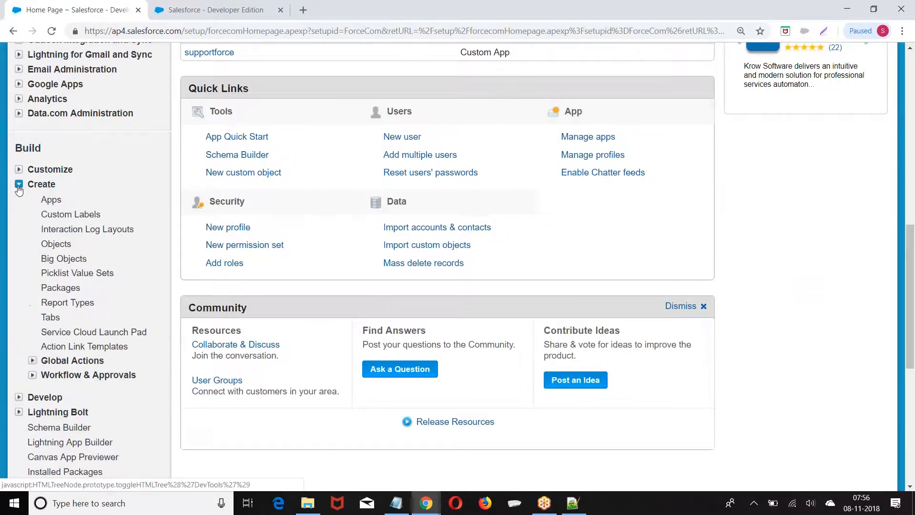
scroll(117, 161, "down", 3)
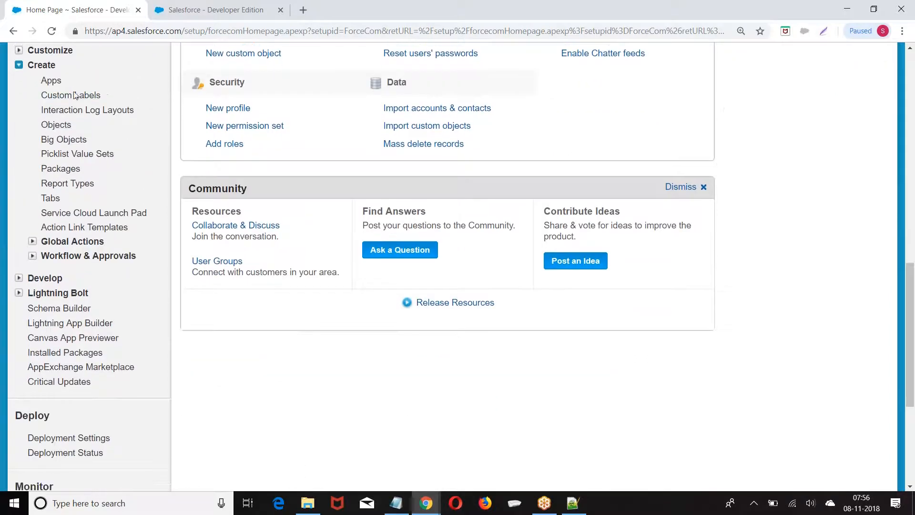
left_click(45, 83)
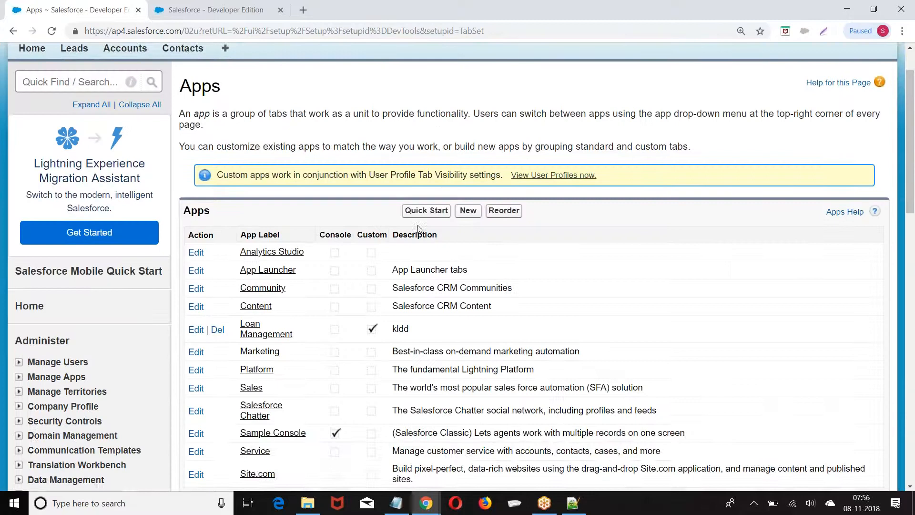
left_click(467, 210)
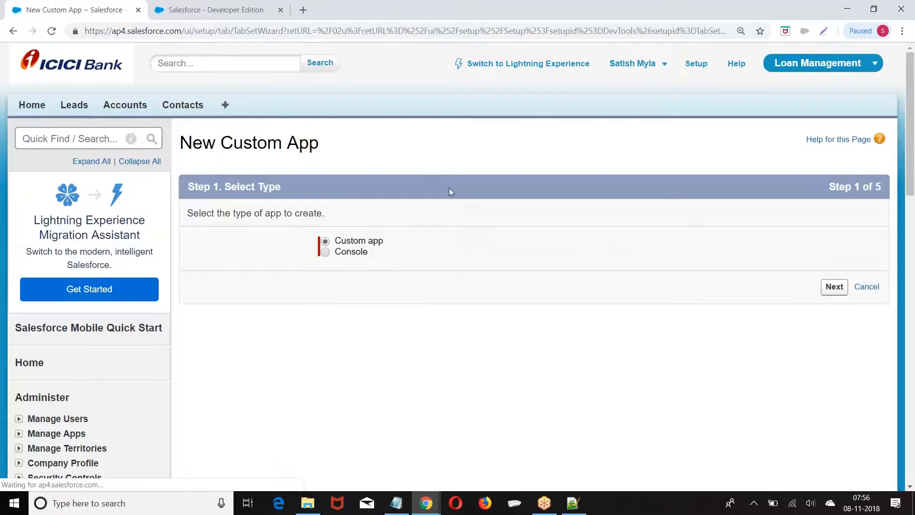
scroll(402, 160, "down", 1)
left_click(834, 227)
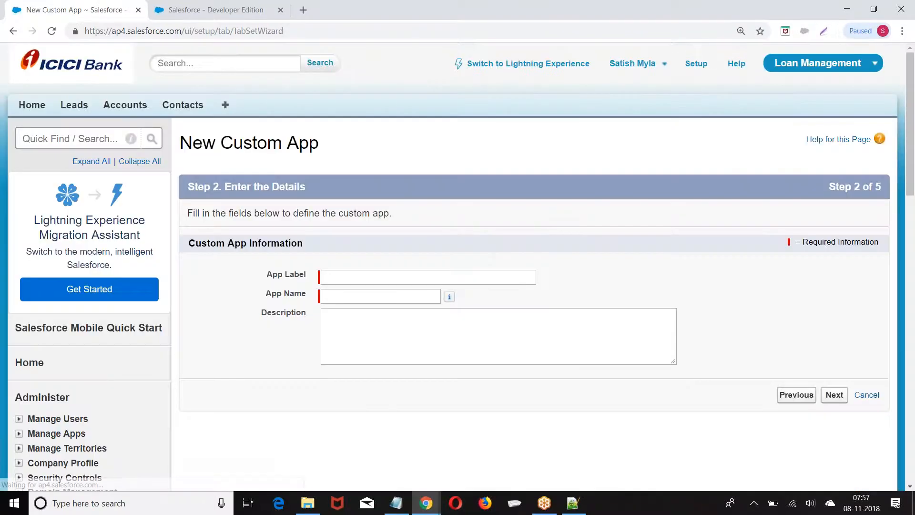
Enter 'Fleet Management' as the app label and let the app name auto-fill
left_click(377, 278)
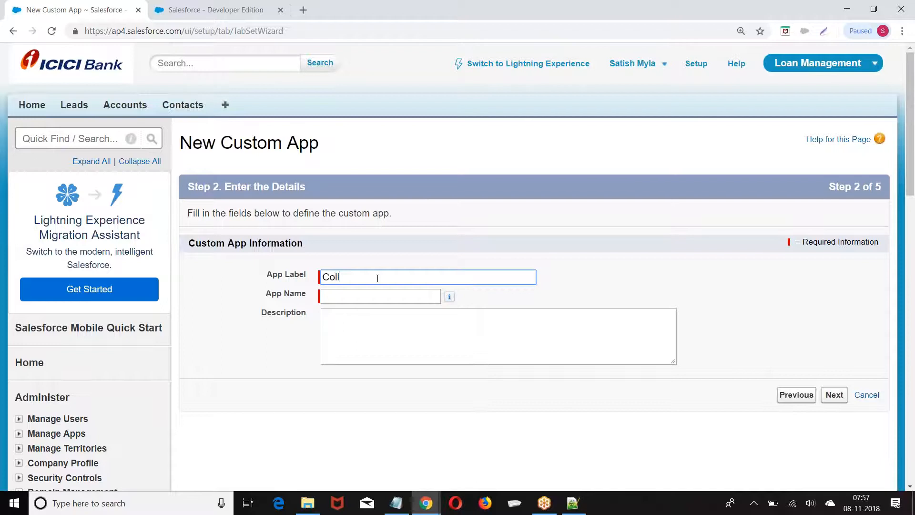
key("BackSpace")
key("BackSpace")
key("BackSpace")
key("BackSpace")
type("Fleet Maag")
type("nageen")
type("ment")
left_click(380, 297)
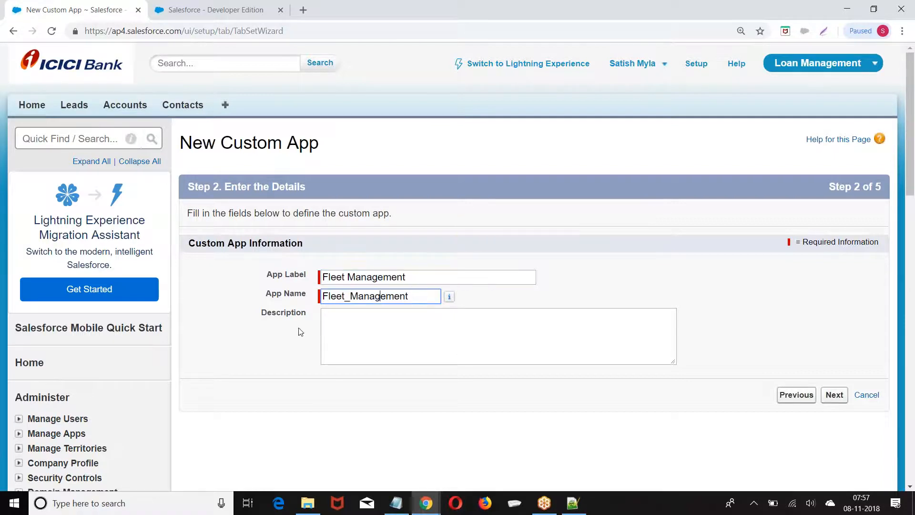
left_click_drag(323, 277, 372, 284)
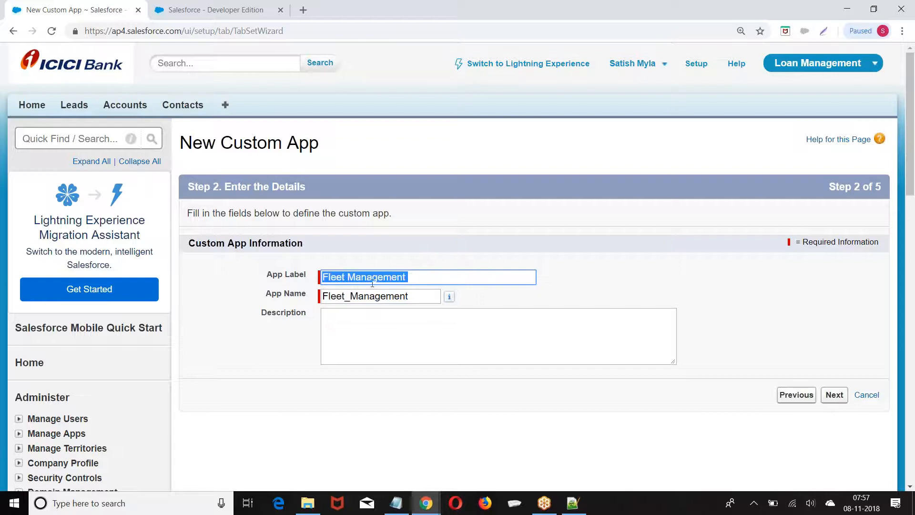
left_click(323, 296)
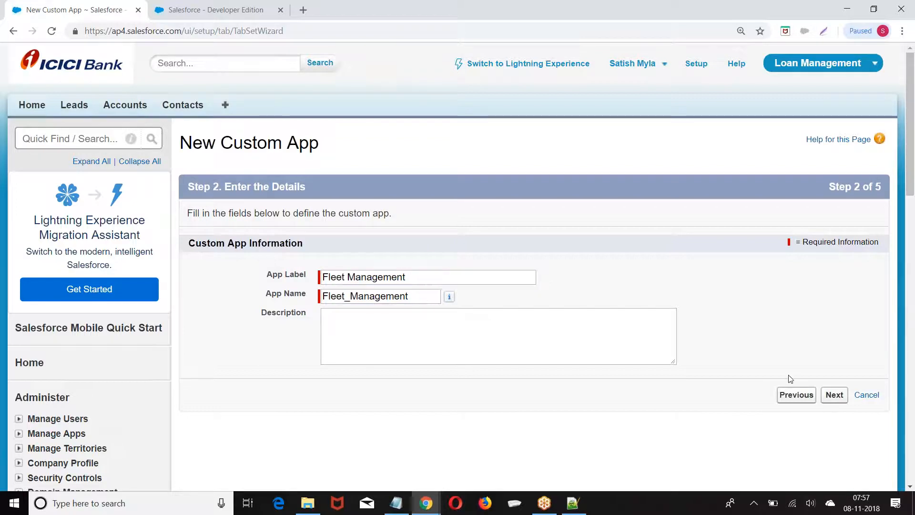
left_click(834, 395)
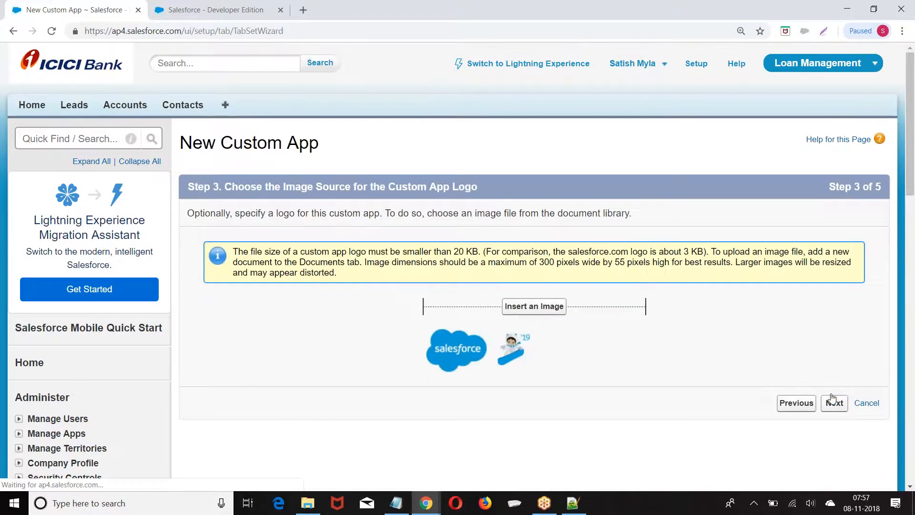
Set the Test Logo image from the MyLogos folder as the app logo
scroll(318, 174, "down", 2)
left_click(508, 188)
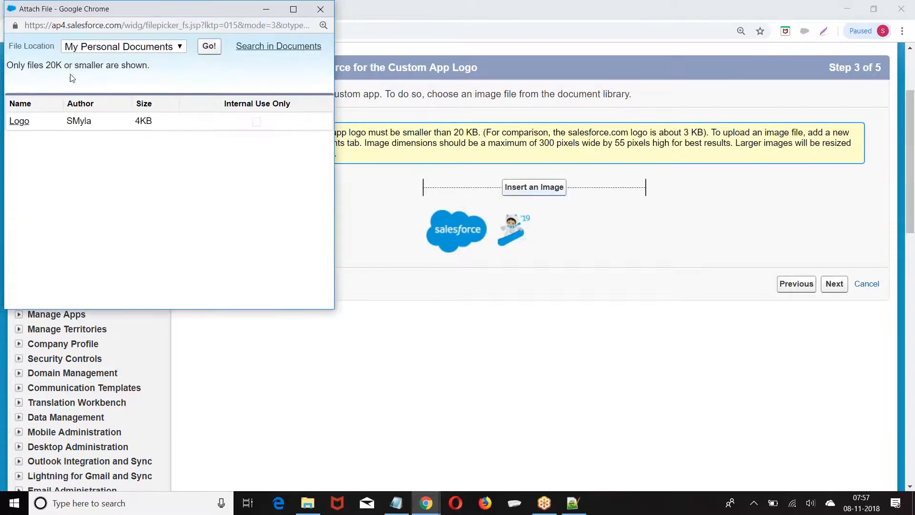
left_click(86, 46)
left_click(84, 82)
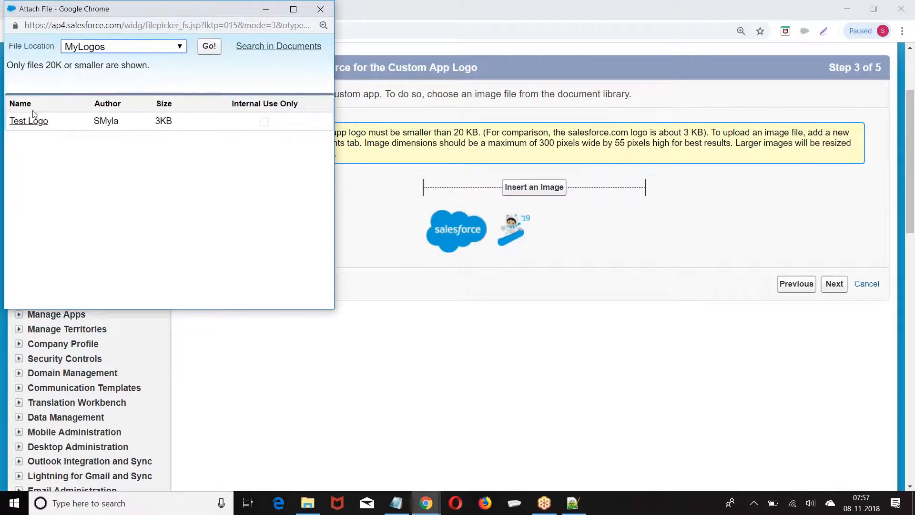
left_click(19, 120)
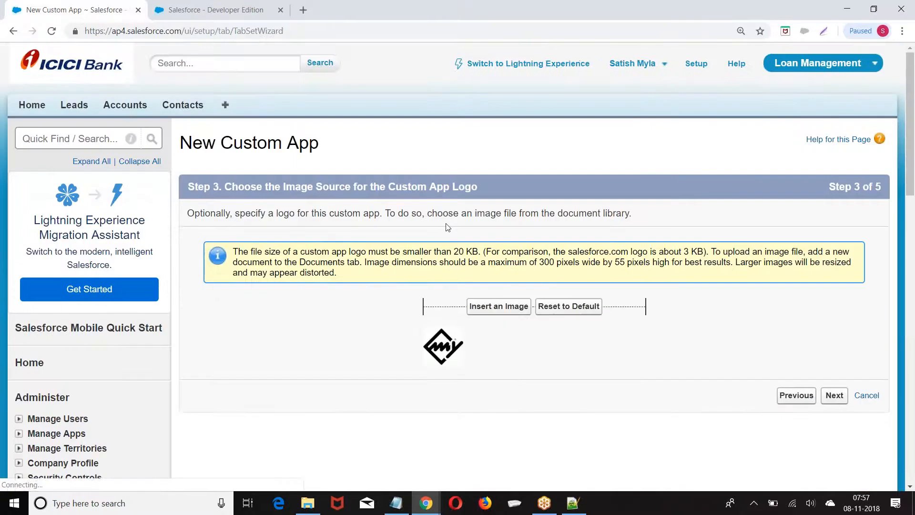
scroll(448, 227, "down", 2)
left_click(832, 280)
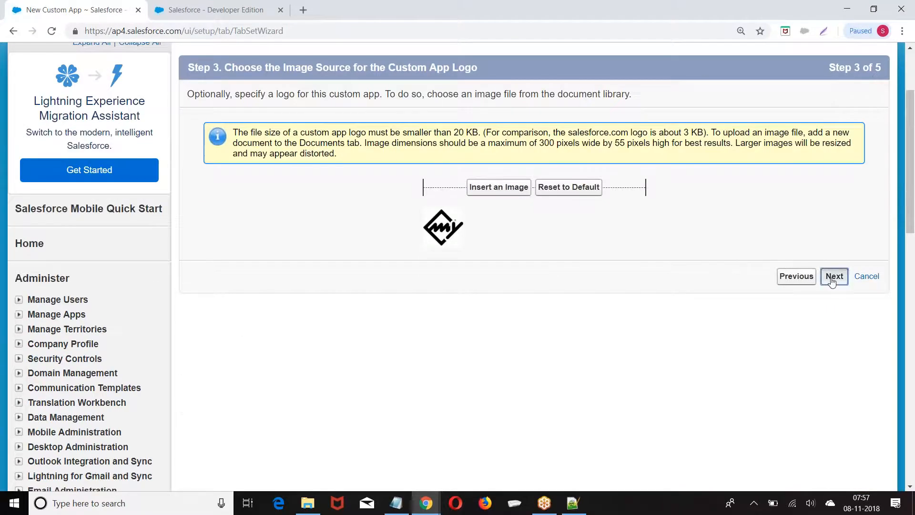
Add Accounts, Contacts, Cases and Opportunities to the app's selected tabs
scroll(578, 168, "down", 1)
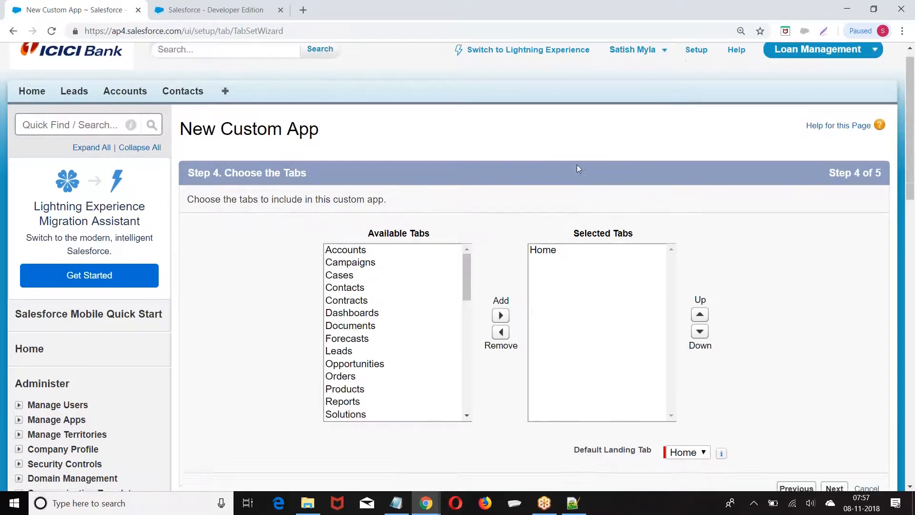
scroll(576, 168, "down", 2)
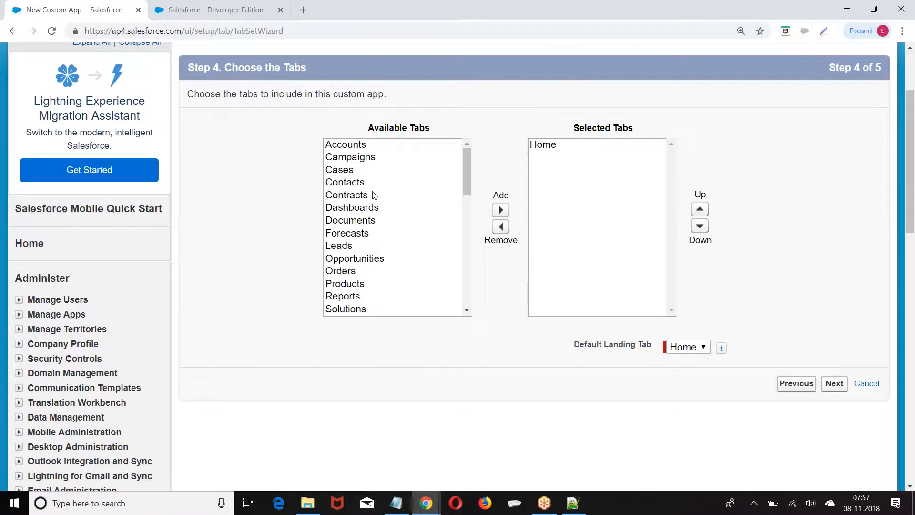
left_click(358, 145)
left_click(501, 212)
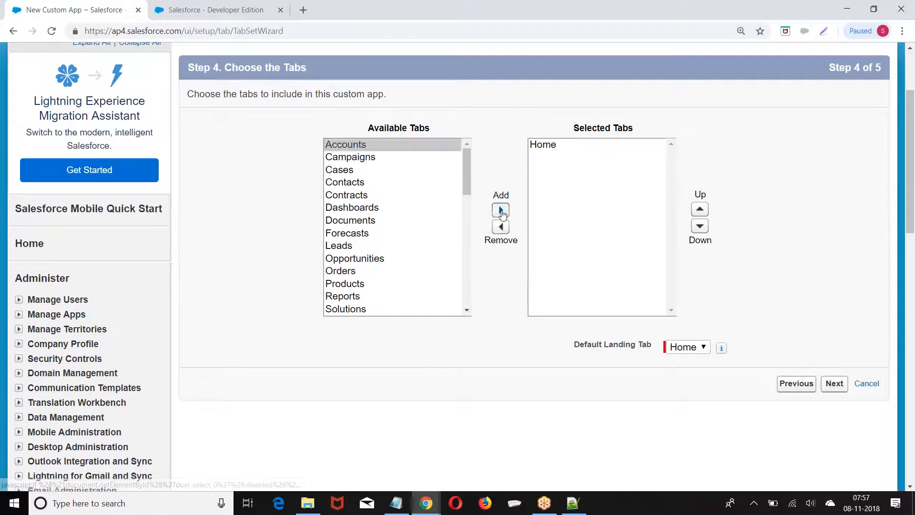
left_click(355, 170)
left_click(501, 210)
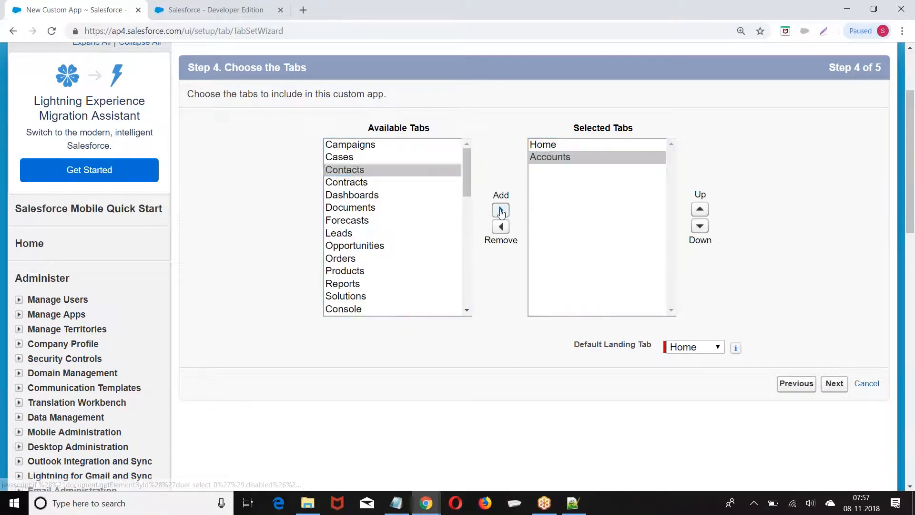
left_click(437, 221)
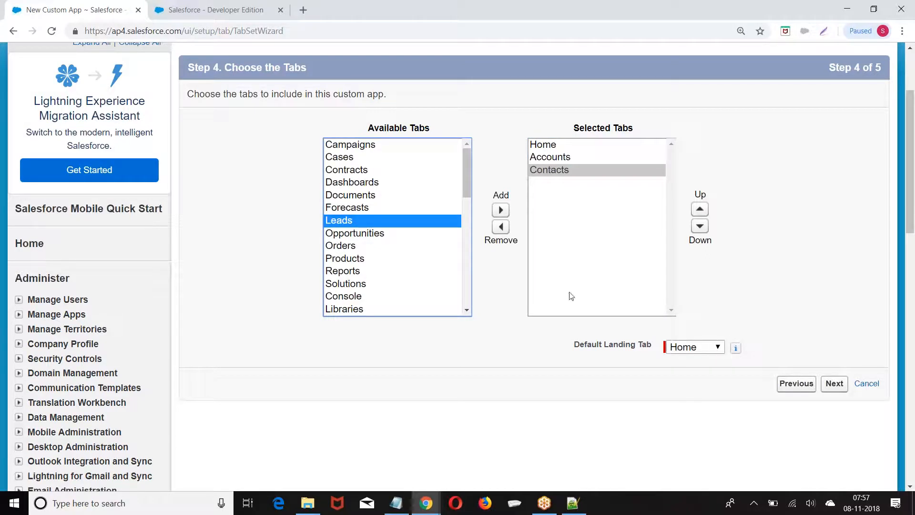
left_click(350, 158)
left_click(500, 210)
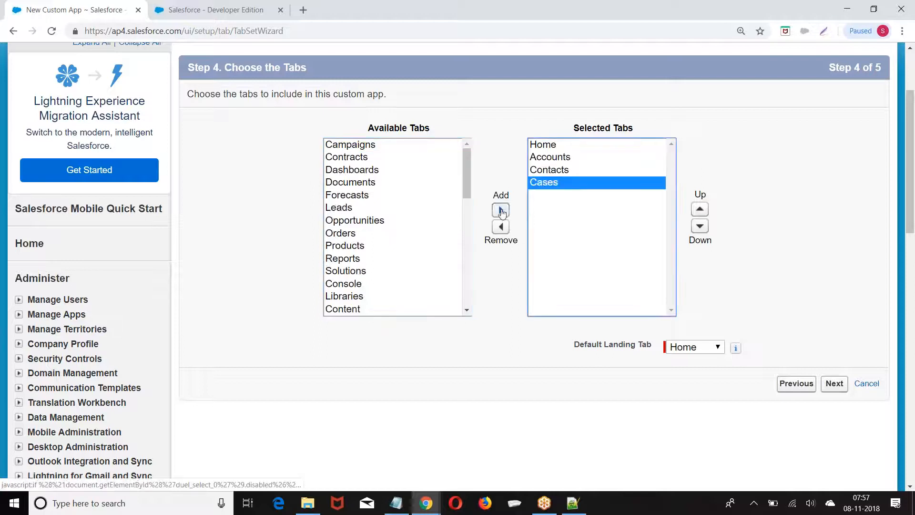
scroll(373, 206, "down", 1)
left_click(366, 161)
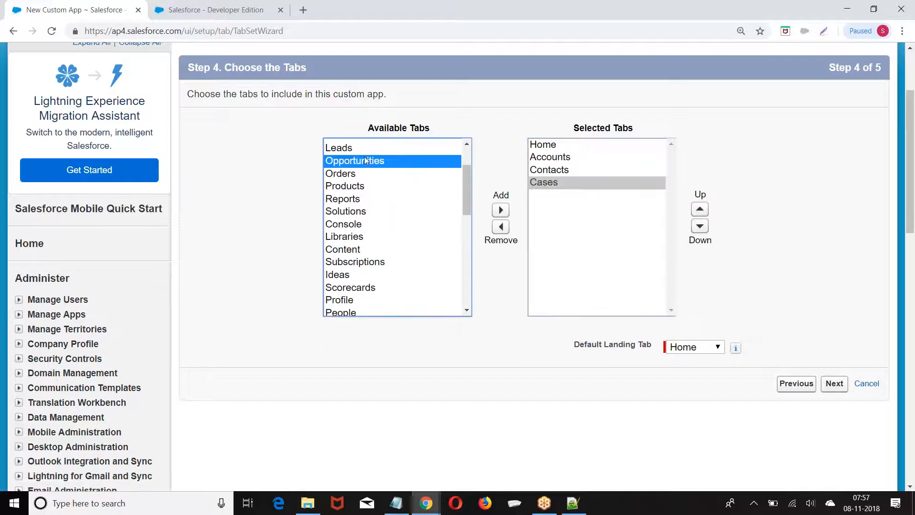
left_click(500, 210)
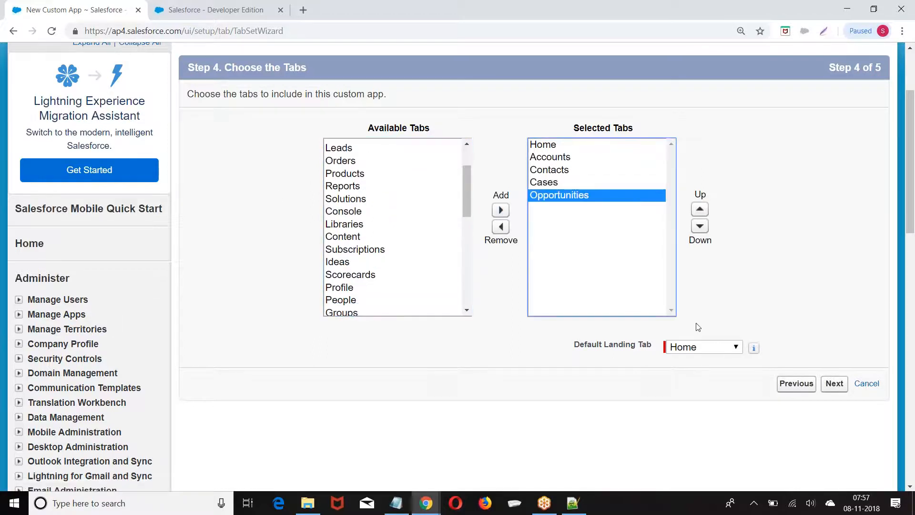
Make Accounts the app's default landing tab
left_click(699, 348)
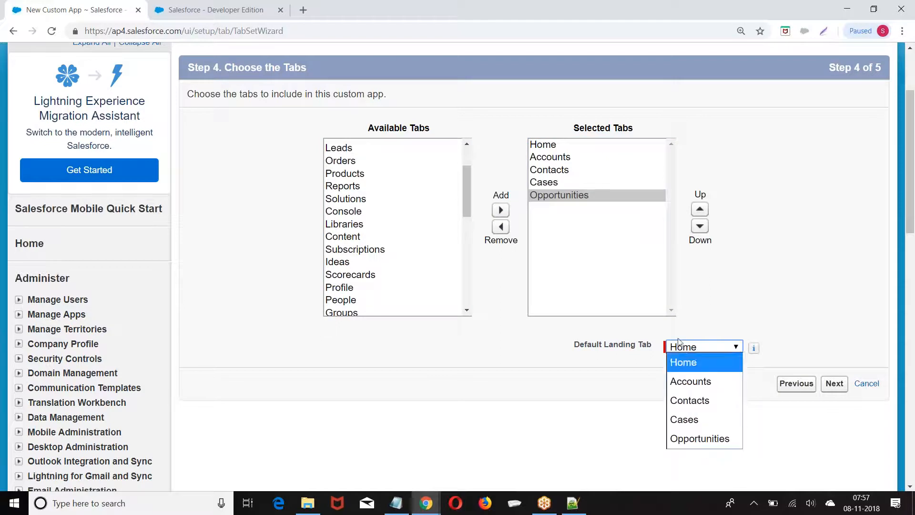
left_click(697, 384)
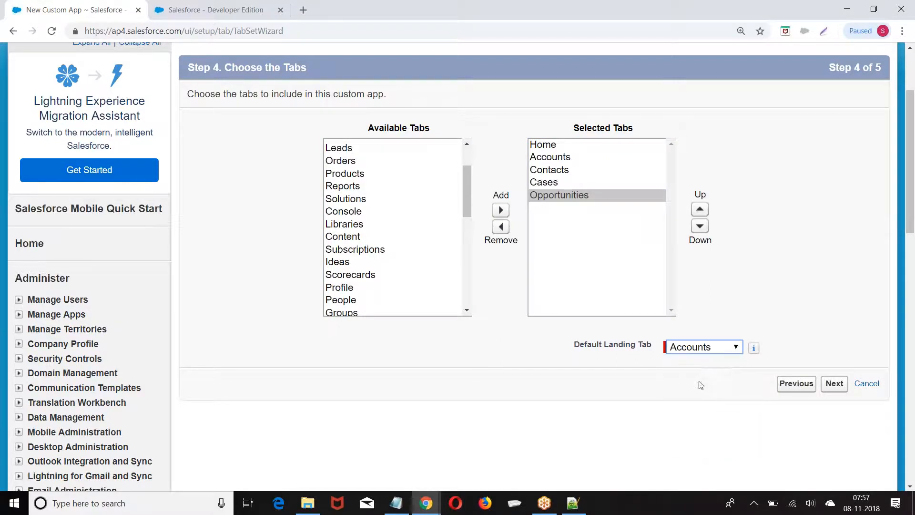
left_click(835, 384)
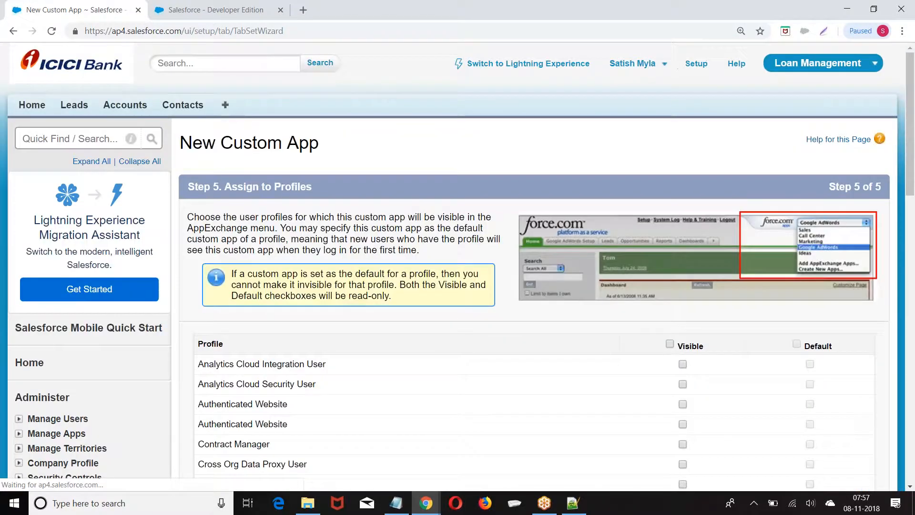
Keep the app visible to System Administrator and save Fleet Management
scroll(539, 267, "down", 3)
scroll(541, 271, "down", 1)
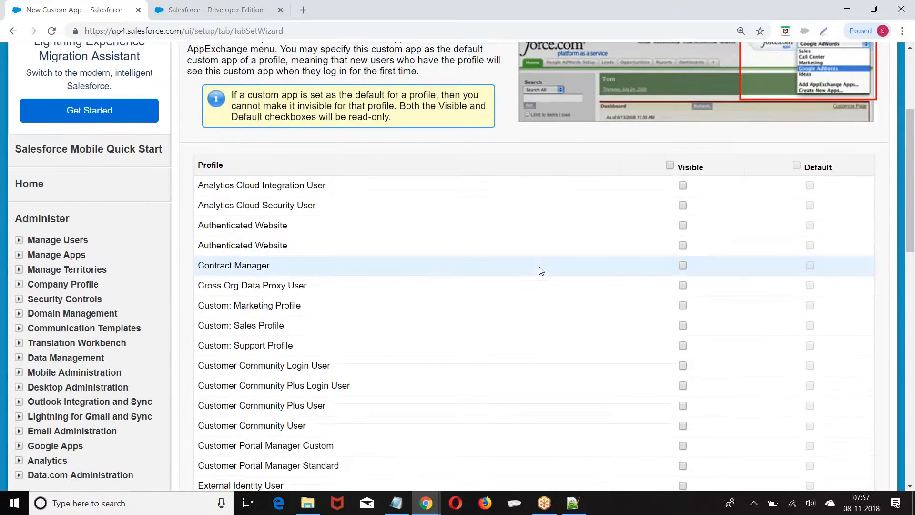
scroll(539, 266, "down", 8)
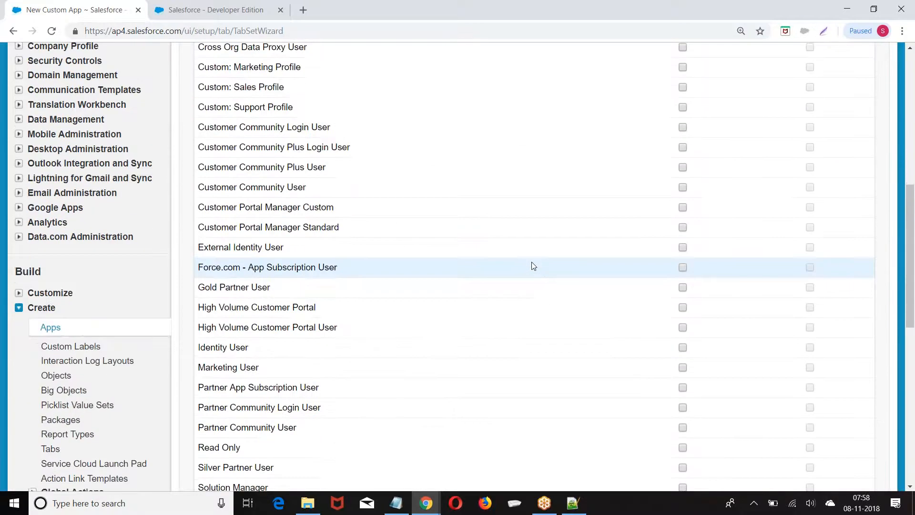
scroll(533, 267, "down", 3)
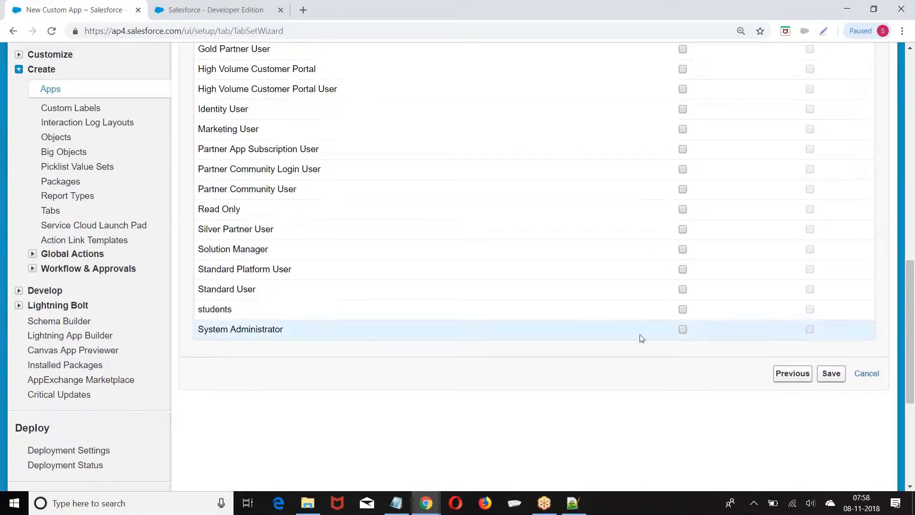
left_click(832, 374)
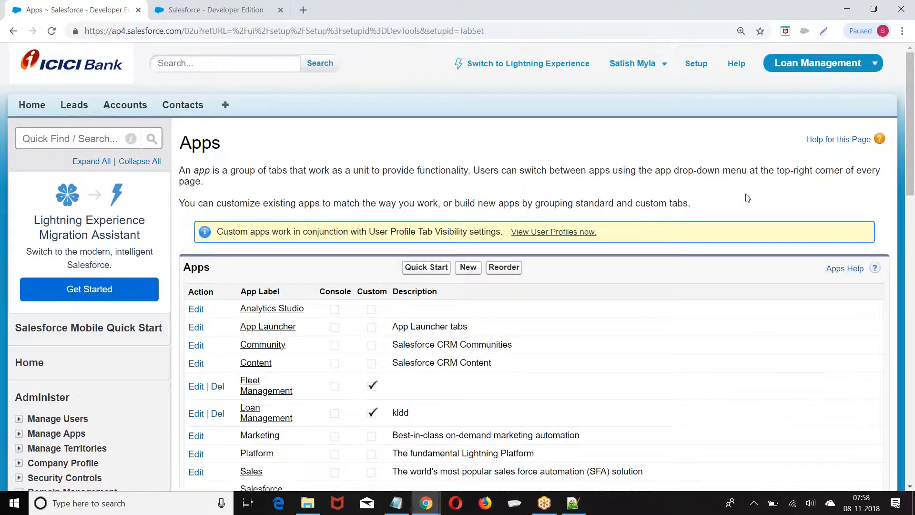
Switch to the Fleet Management app, look over its Accounts home page, then return to Setup
left_click(804, 71)
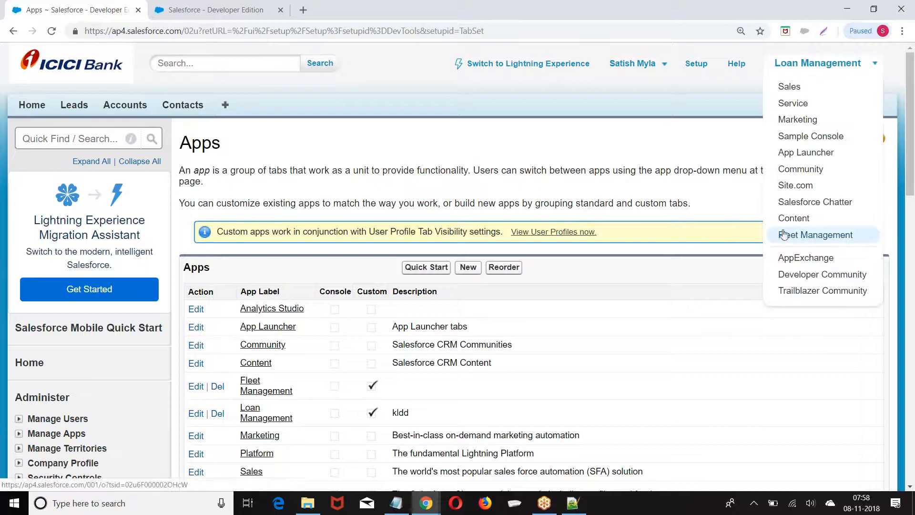
left_click(829, 235)
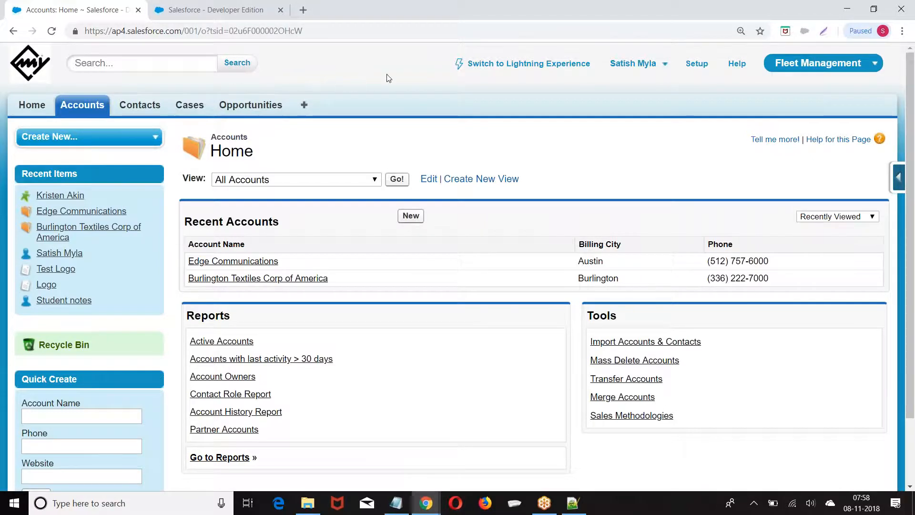
scroll(388, 79, "down", 1)
scroll(388, 79, "down", 3)
scroll(388, 79, "up", 4)
left_click(690, 65)
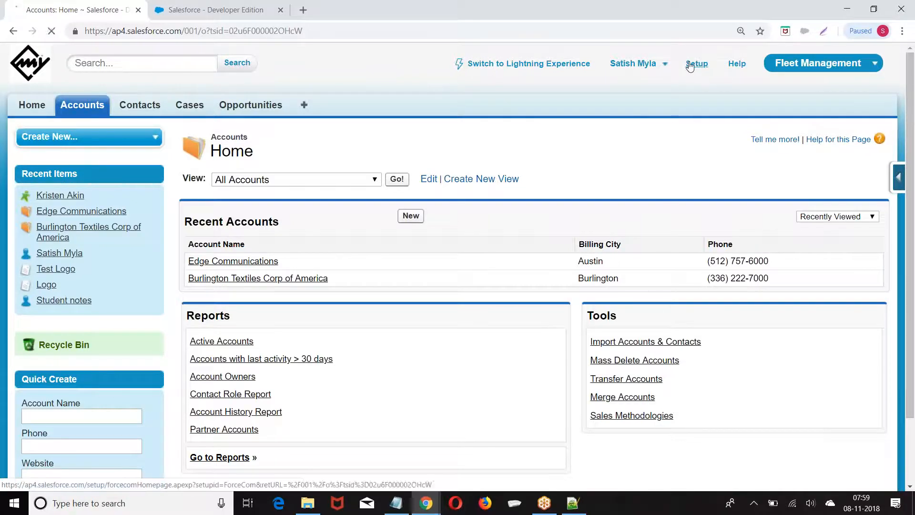
Delete the Fleet Management app from the Build > Create > Apps list
scroll(30, 157, "down", 10)
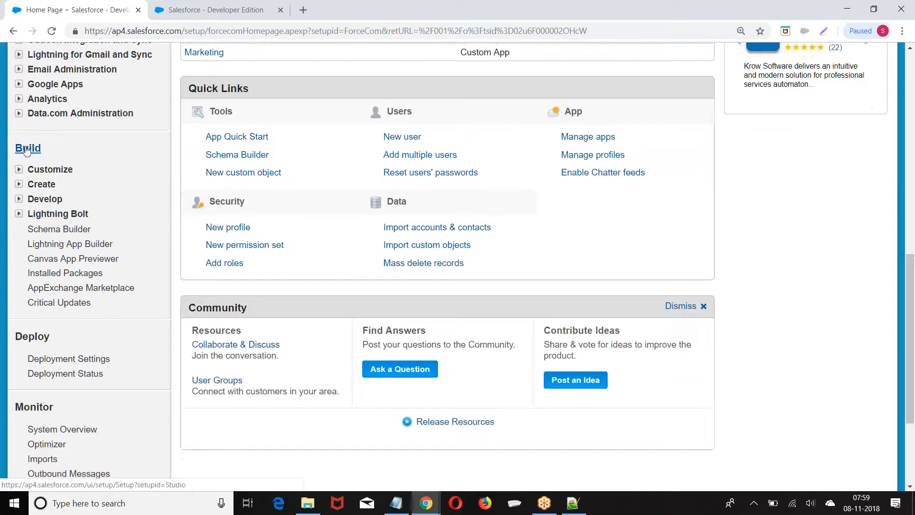
left_click(19, 185)
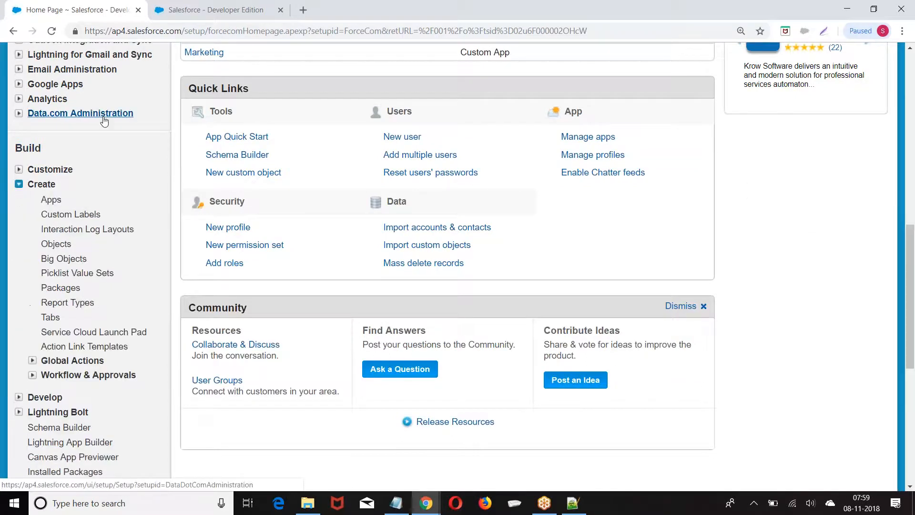
scroll(58, 162, "down", 1)
left_click(50, 140)
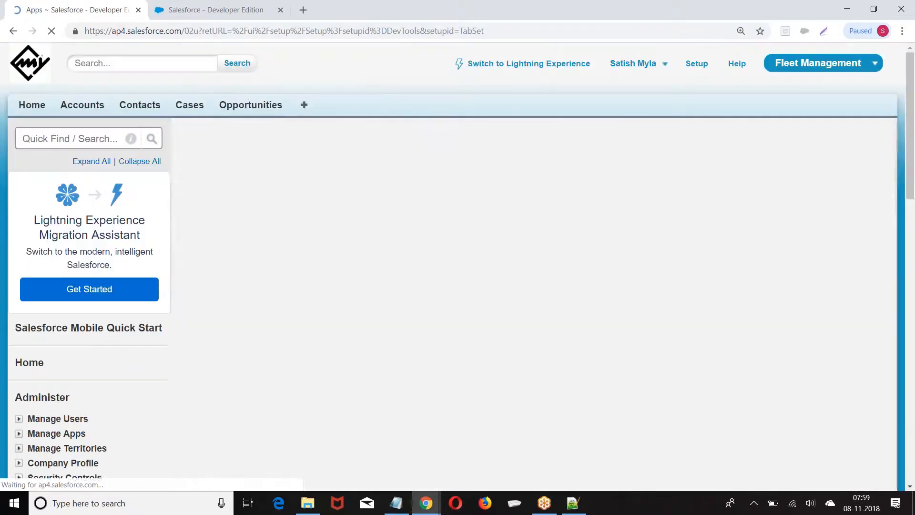
scroll(242, 85, "down", 5)
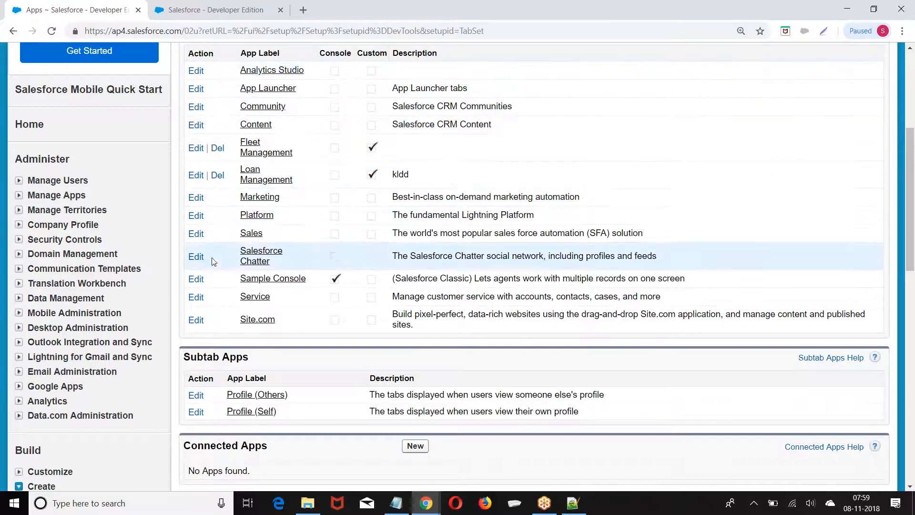
left_click(217, 149)
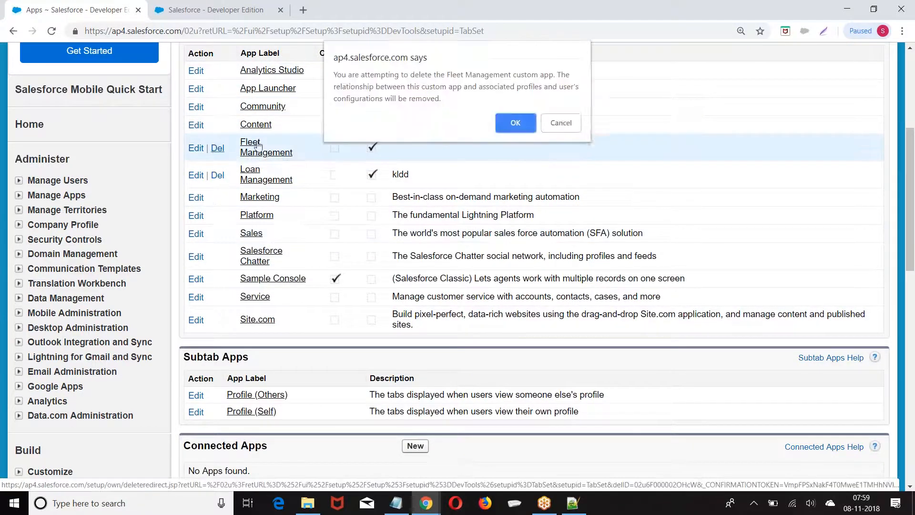
left_click(526, 122)
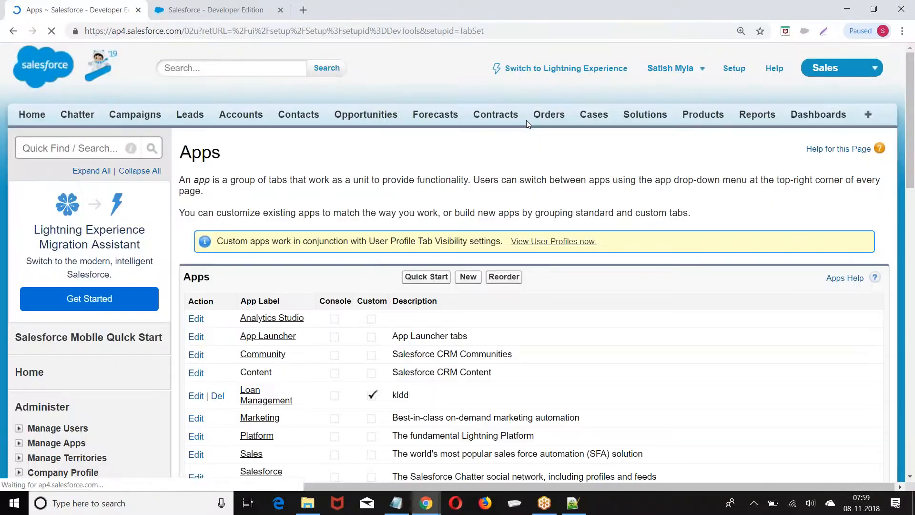
Review the remaining Apps list and open Loan Management for editing
scroll(496, 114, "down", 1)
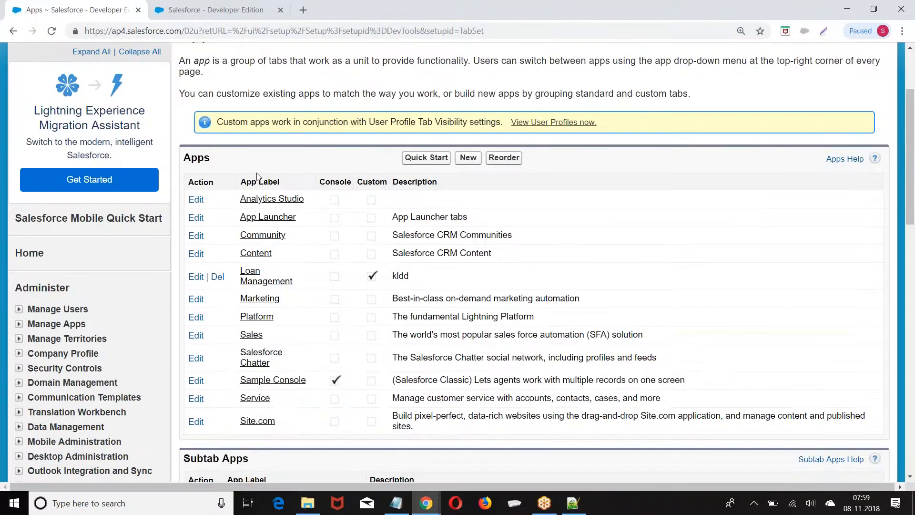
scroll(225, 281, "down", 2)
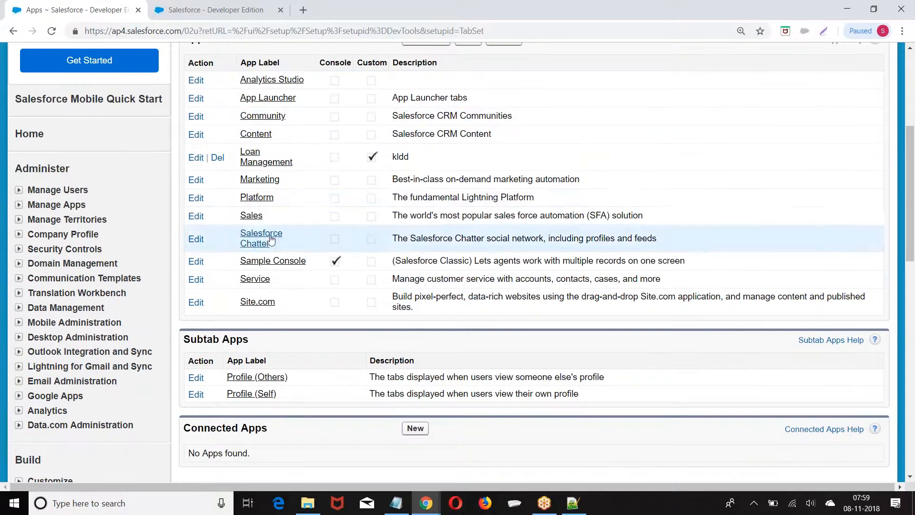
scroll(229, 238, "up", 1)
scroll(143, 238, "down", 5)
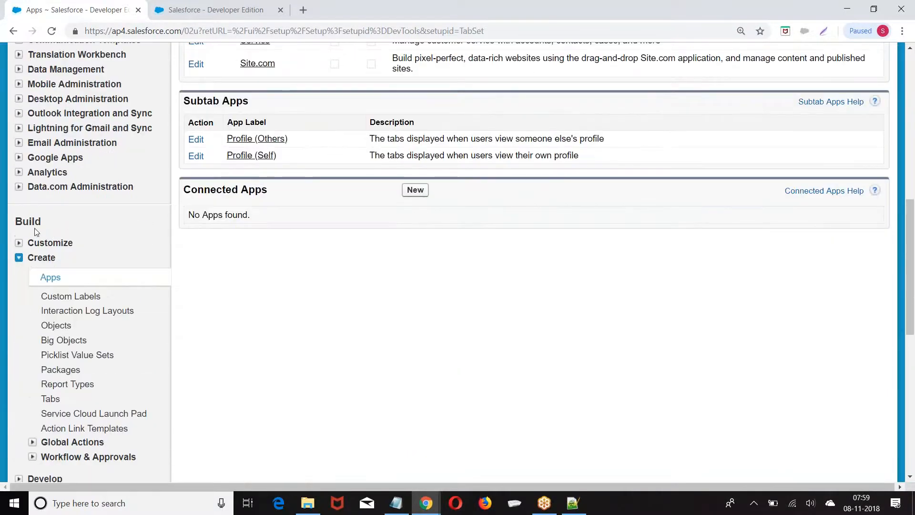
scroll(215, 279, "up", 6)
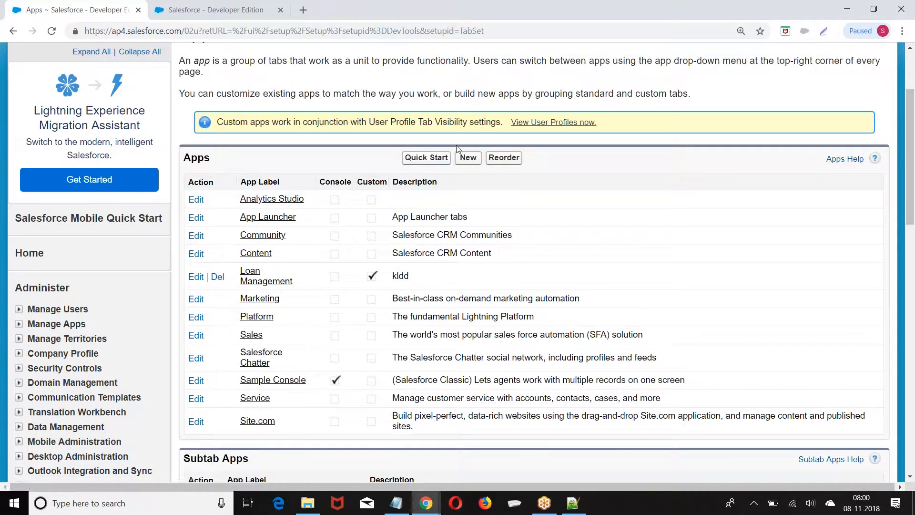
left_click(195, 277)
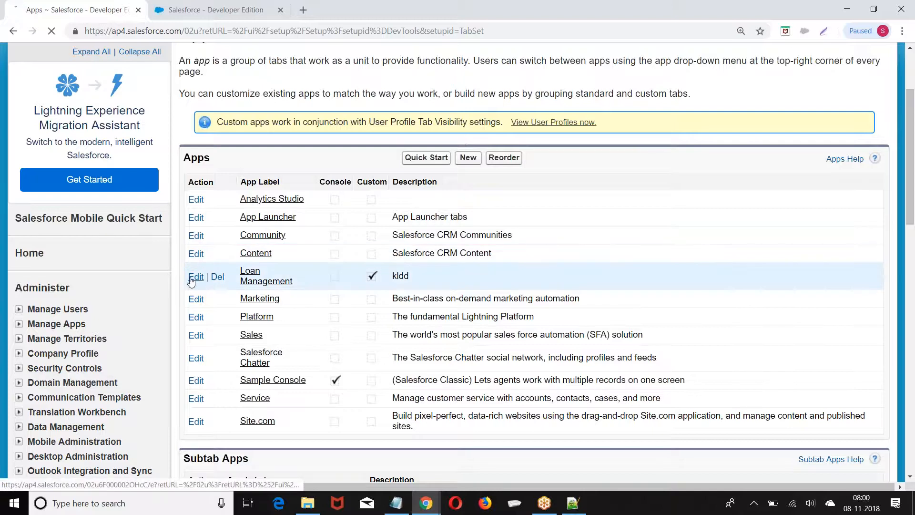
scroll(544, 186, "down", 8)
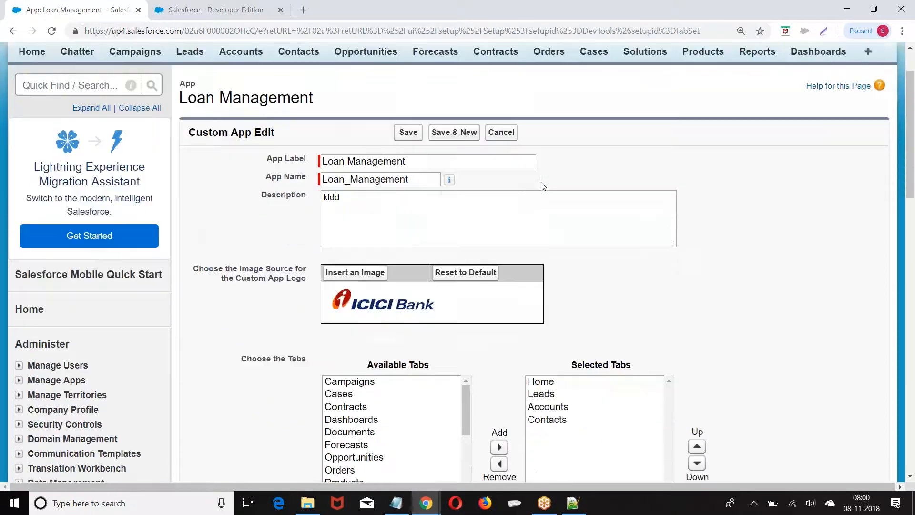
scroll(430, 257, "down", 10)
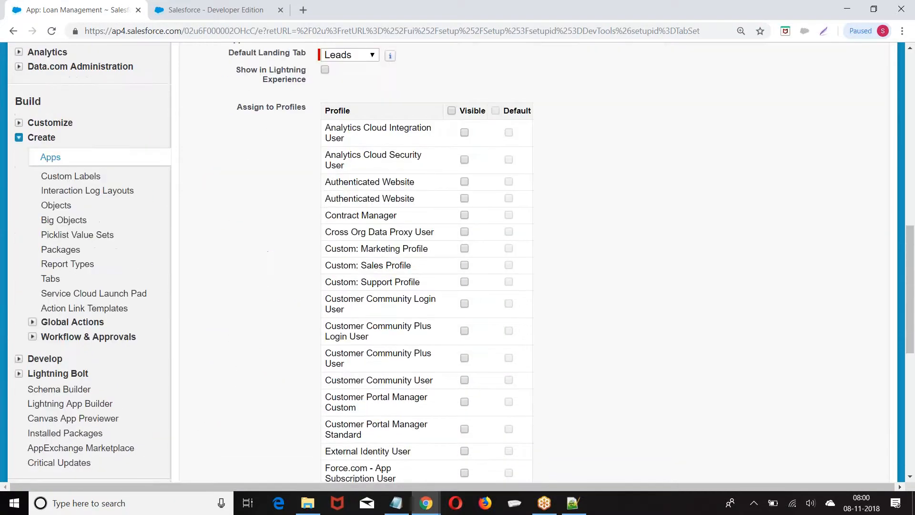
scroll(429, 258, "up", 6)
left_click_drag(233, 109, 316, 109)
scroll(635, 193, "down", 4)
scroll(635, 193, "down", 5)
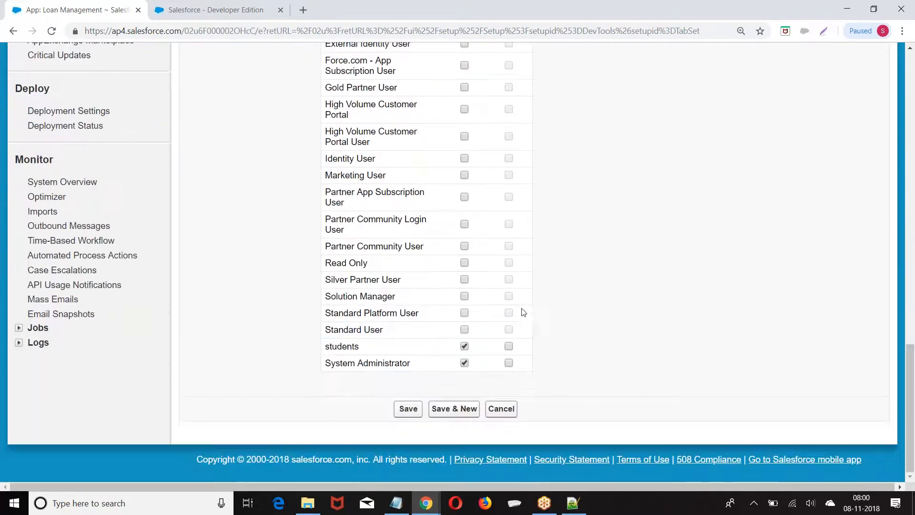
left_click_drag(325, 362, 442, 363)
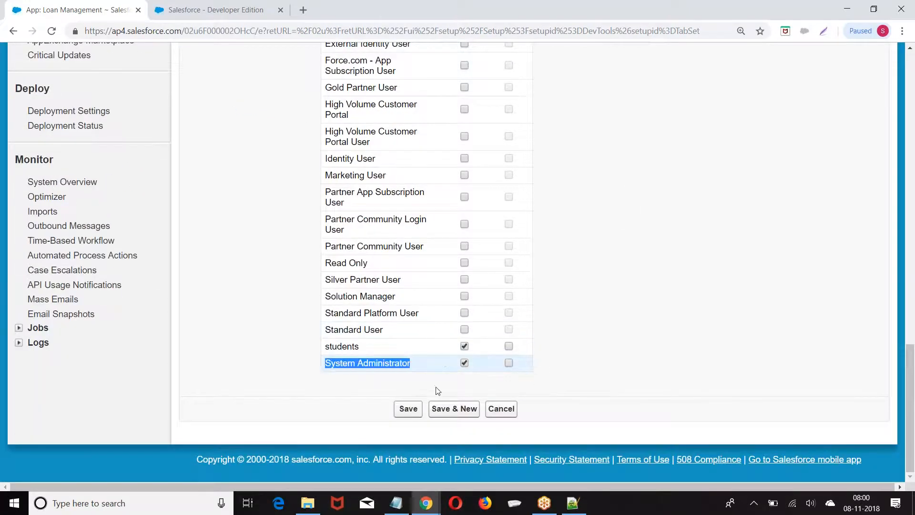
left_click(407, 408)
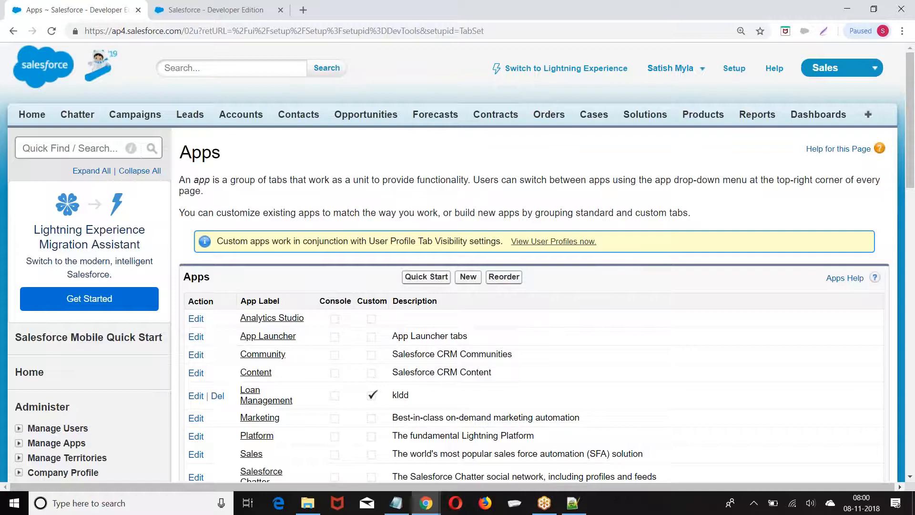
scroll(458, 267, "down", 2)
scroll(458, 267, "up", 2)
Switch to Lightning Experience and open Setup Home from the gear menu
left_click(548, 72)
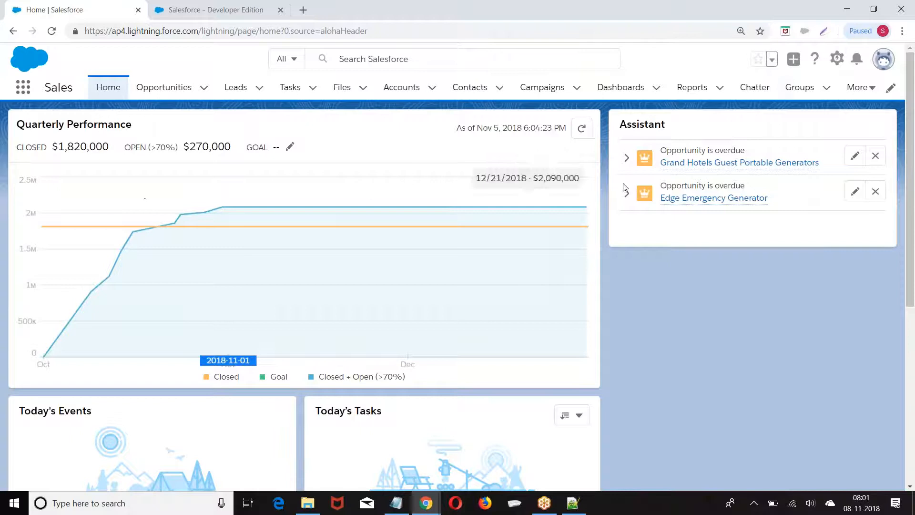
left_click(838, 59)
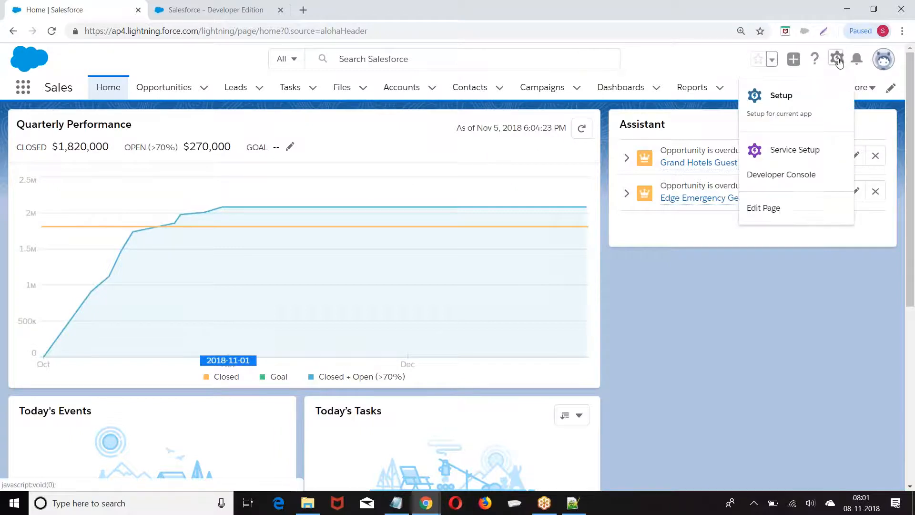
left_click(784, 103)
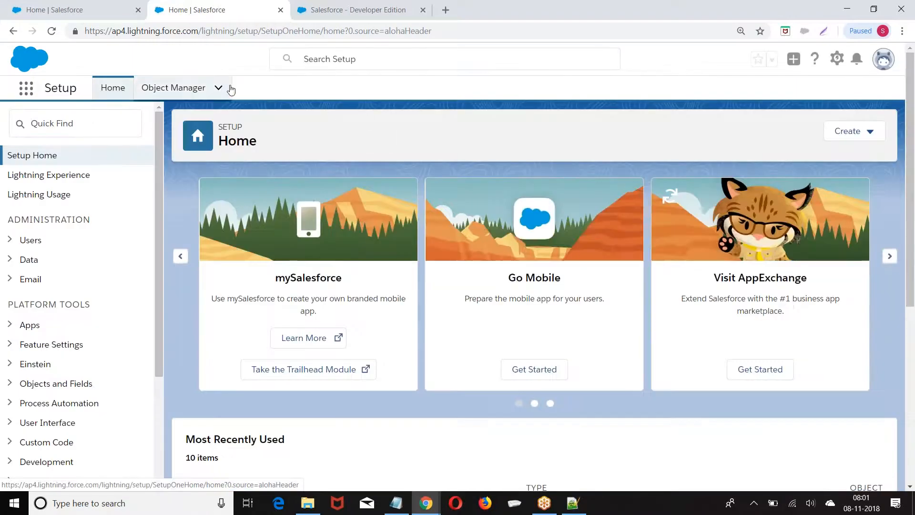
Expand Platform Tools > Apps in the Setup sidebar and open App Manager
scroll(116, 170, "down", 2)
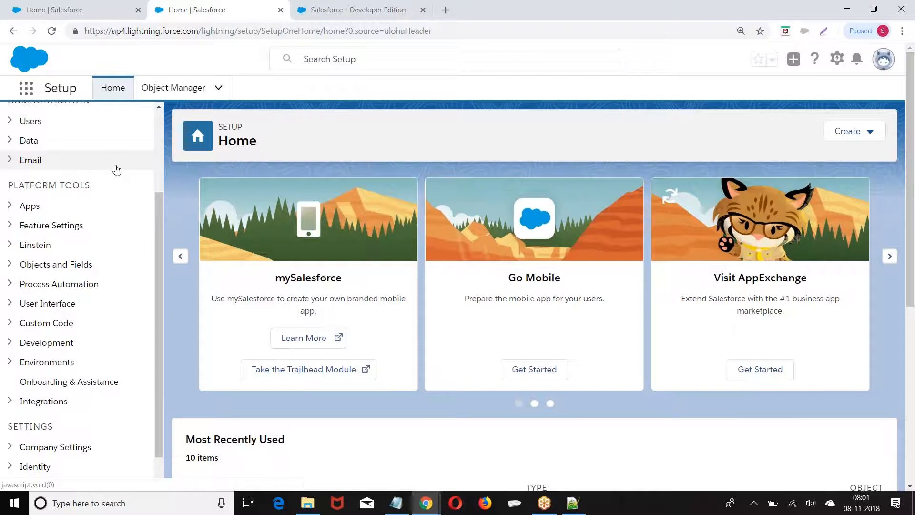
left_click_drag(3, 186, 92, 182)
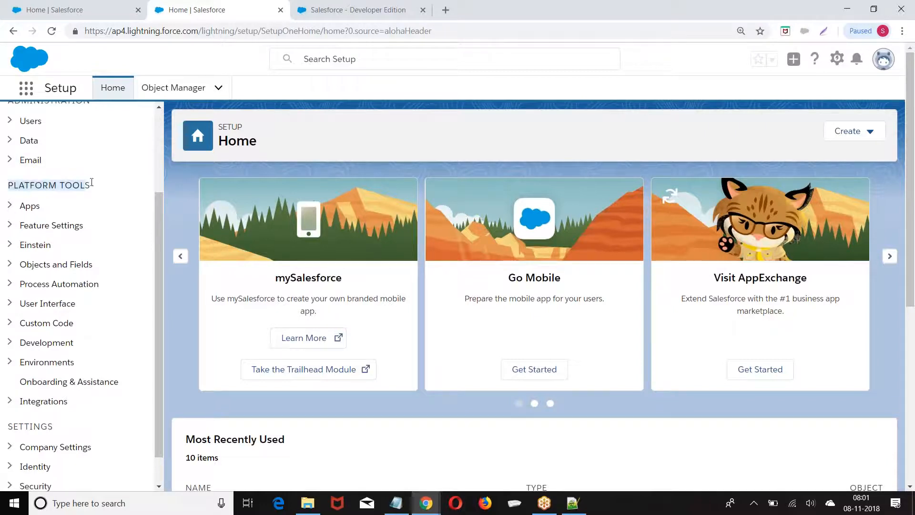
left_click(10, 206)
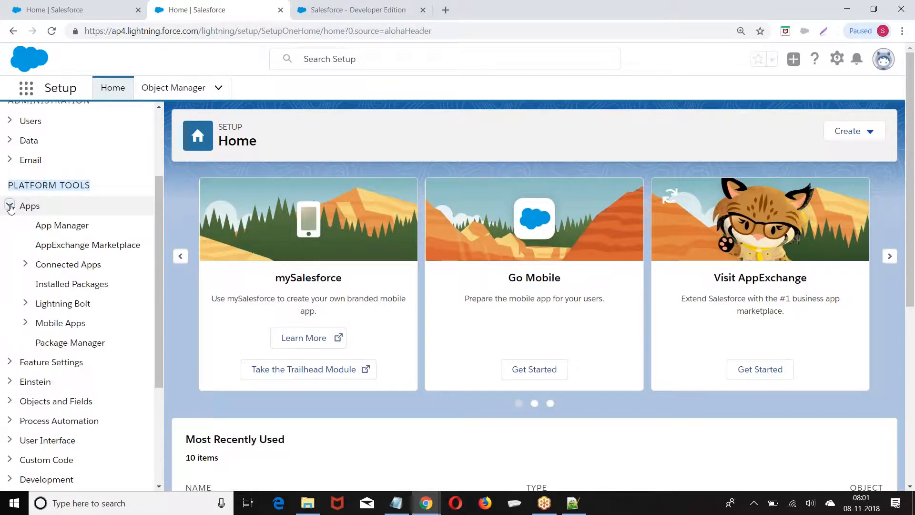
left_click(48, 229)
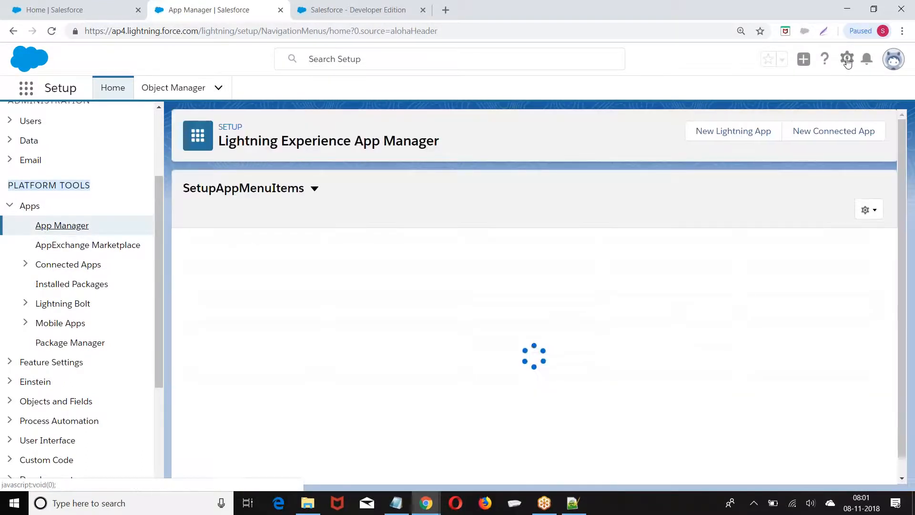
Open Setup again in a new tab and reach App Manager, listing 16 apps
left_click(847, 59)
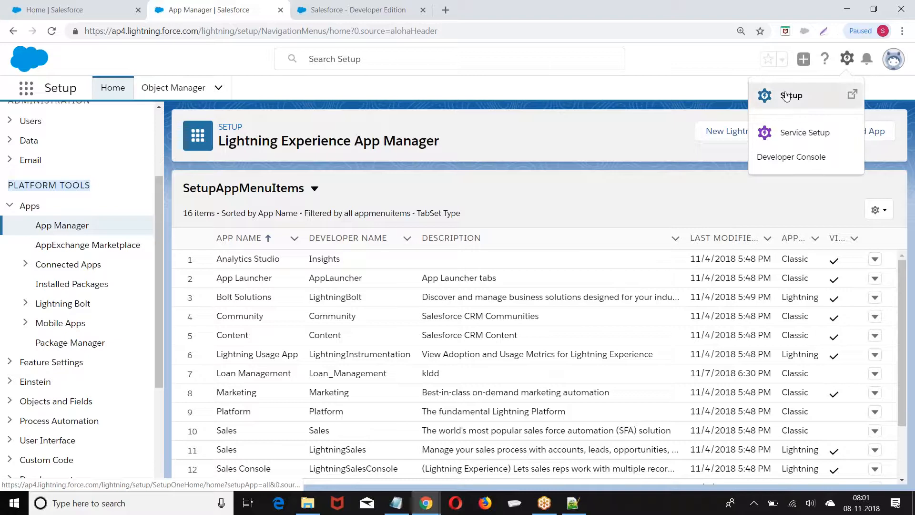
left_click(789, 94)
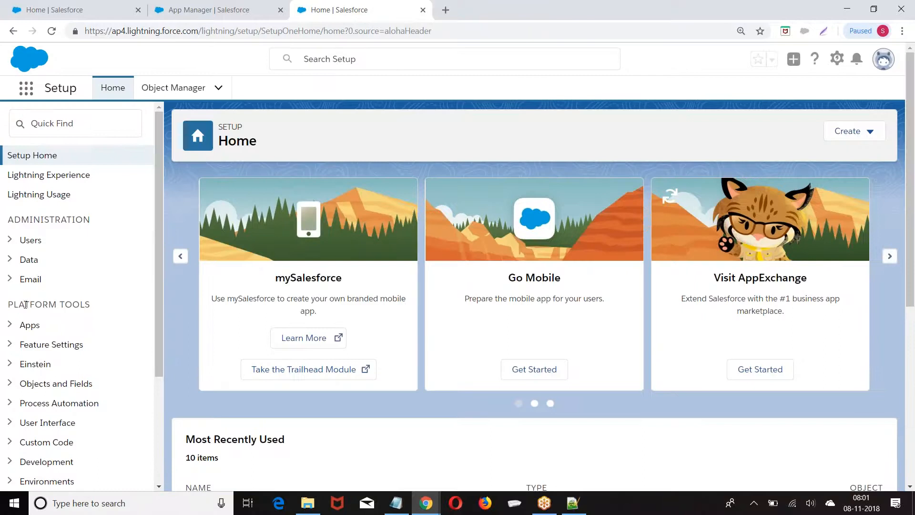
left_click(9, 325)
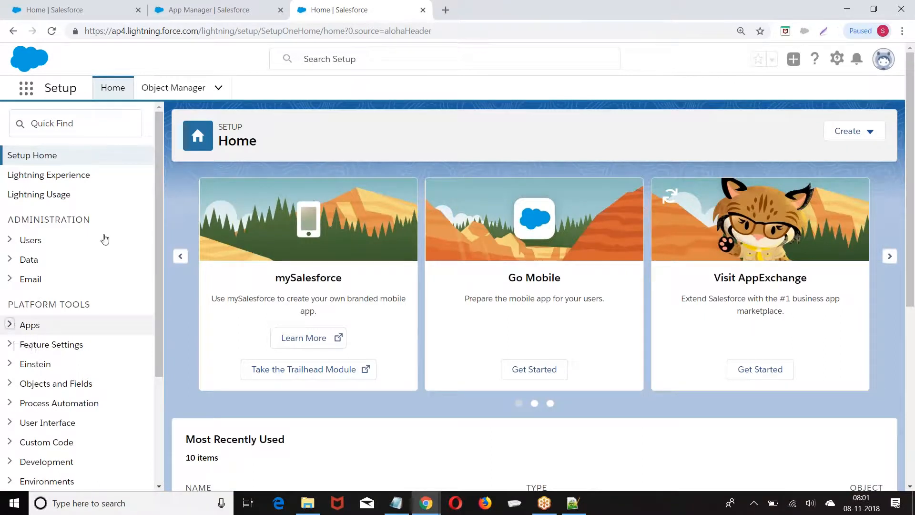
scroll(67, 178, "down", 1)
left_click(67, 168)
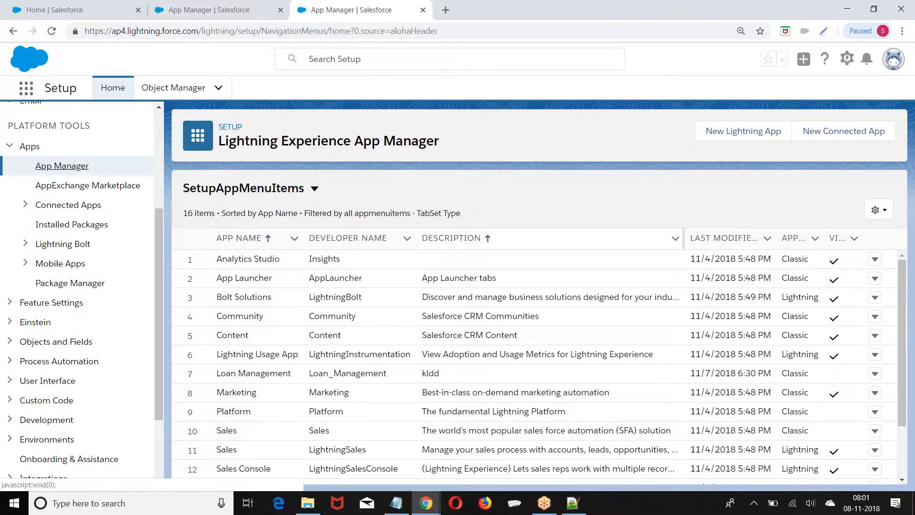
scroll(479, 302, "down", 2)
scroll(334, 361, "up", 2)
Start a new Lightning app named ICICI Mutual Funds with developer name ICICI_Mutual_Funds
left_click(728, 137)
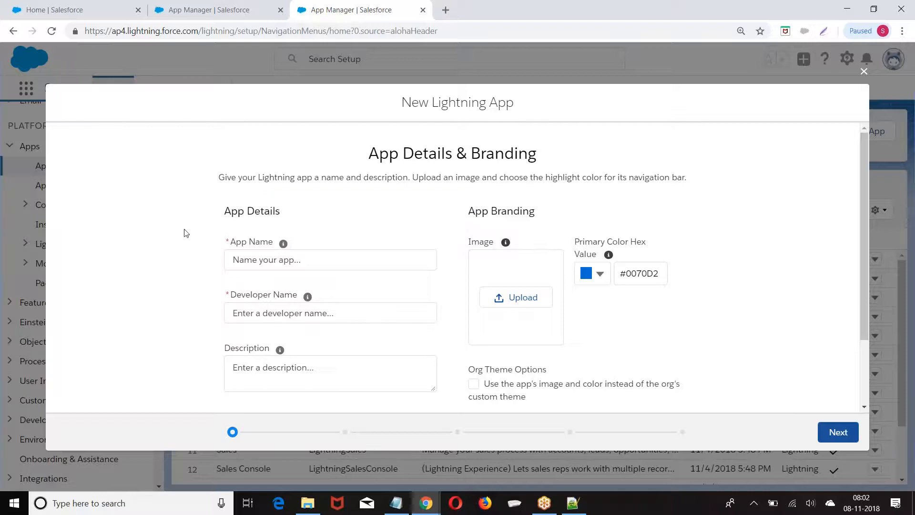
scroll(247, 237, "down", 2)
left_click(242, 199)
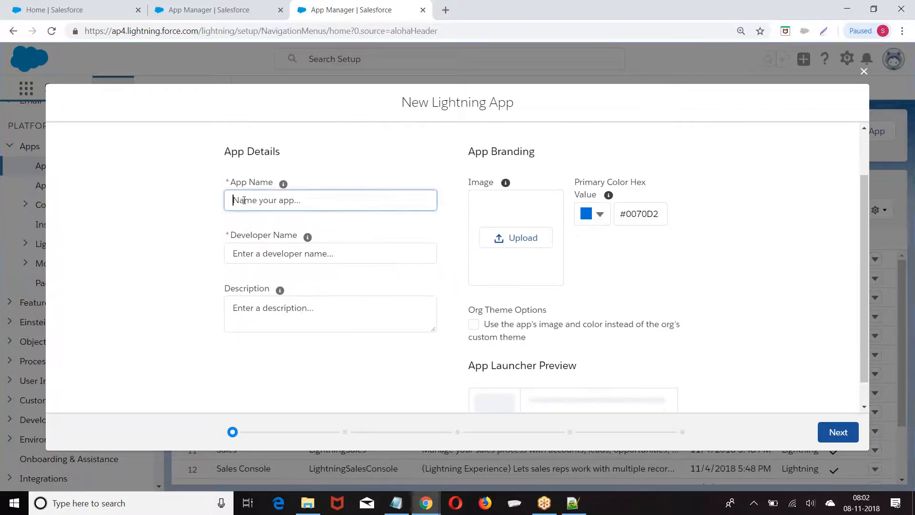
type("ICICI Mutual Funds")
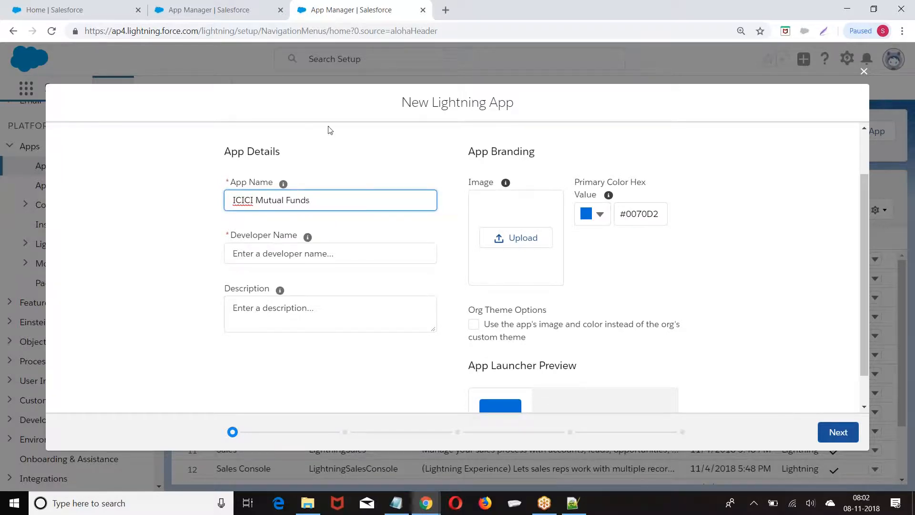
left_click(334, 143)
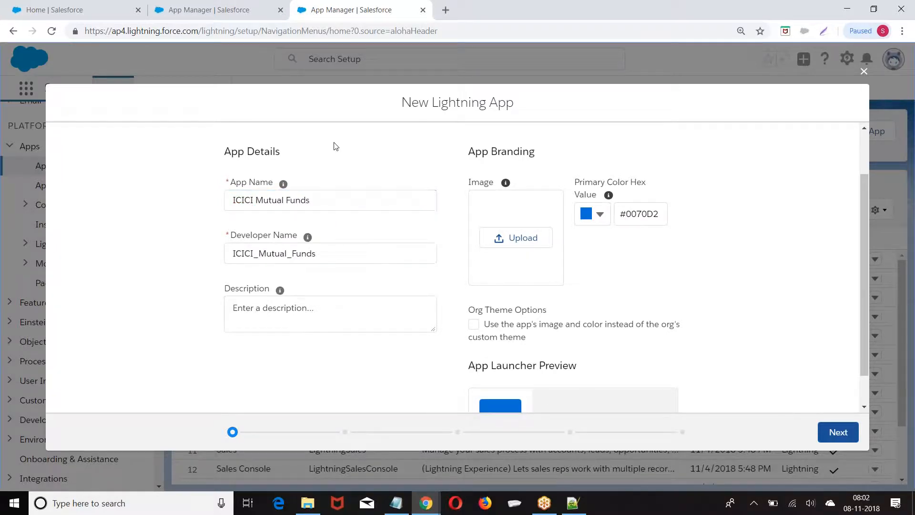
scroll(354, 199, "down", 1)
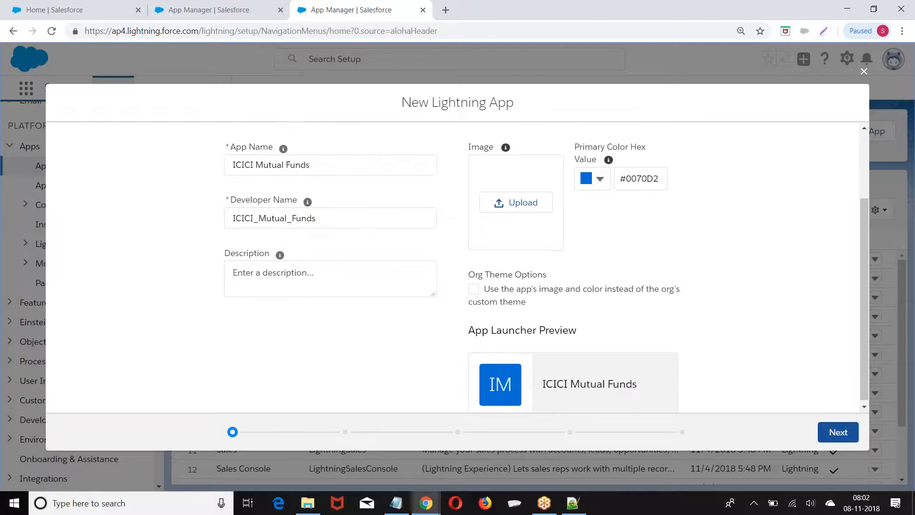
double_click(231, 162)
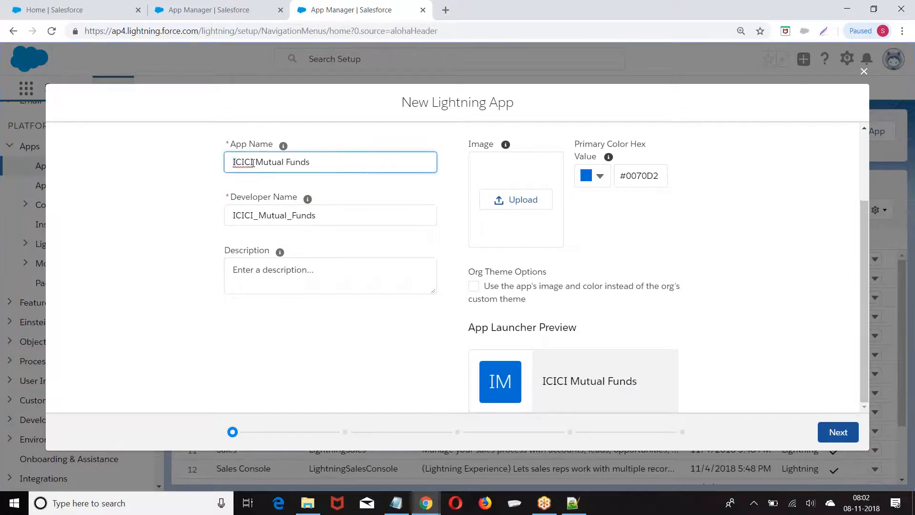
left_click(275, 217)
left_click_drag(275, 217, 345, 216)
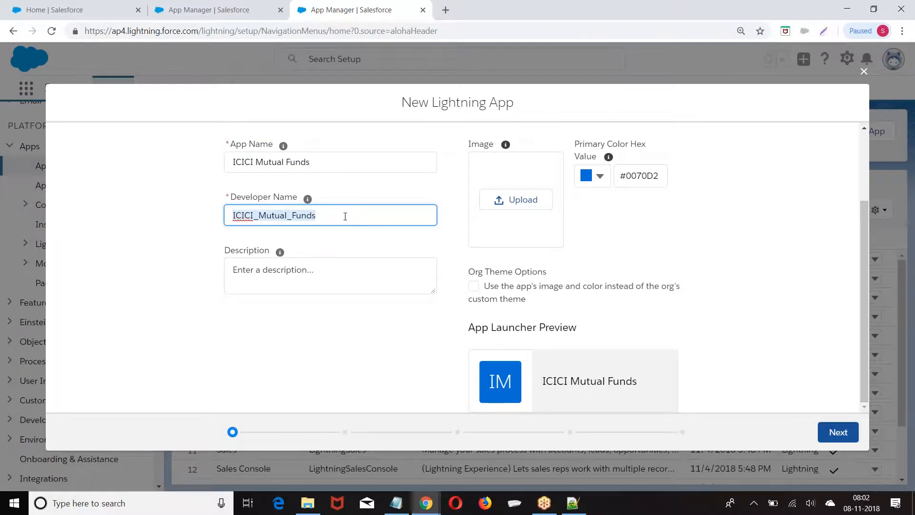
Enter 'Fund Manager' as the app description
left_click(311, 271)
type("Fund Manag")
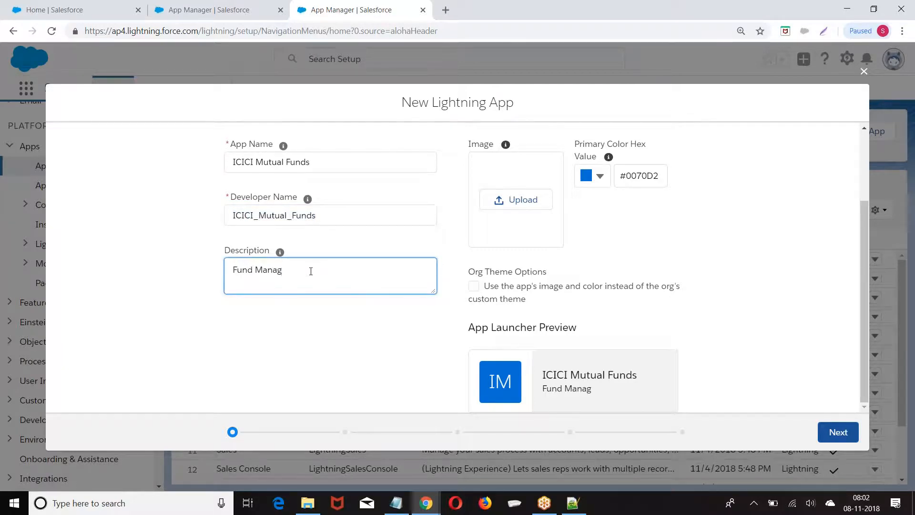
type("er")
left_click(159, 249)
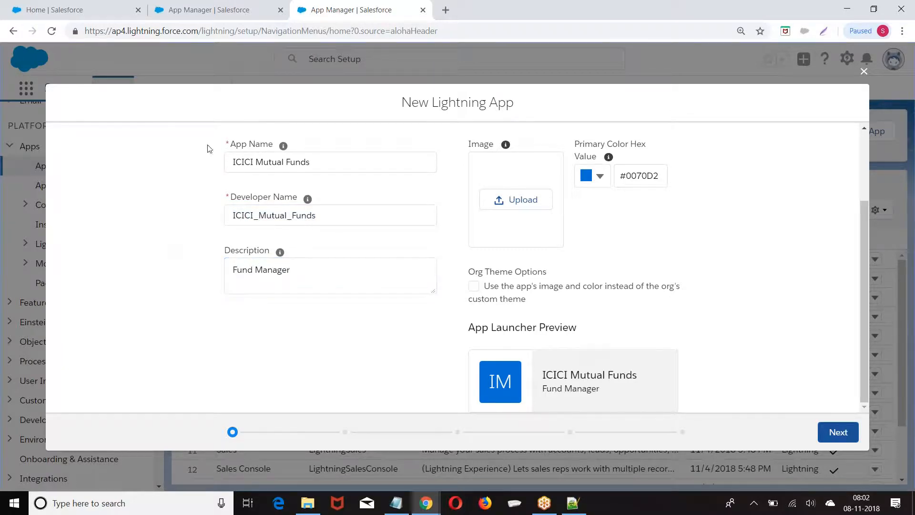
left_click_drag(469, 144, 492, 146)
Upload images.png as the app's logo image
left_click(517, 200)
left_click(143, 111)
left_click(625, 410)
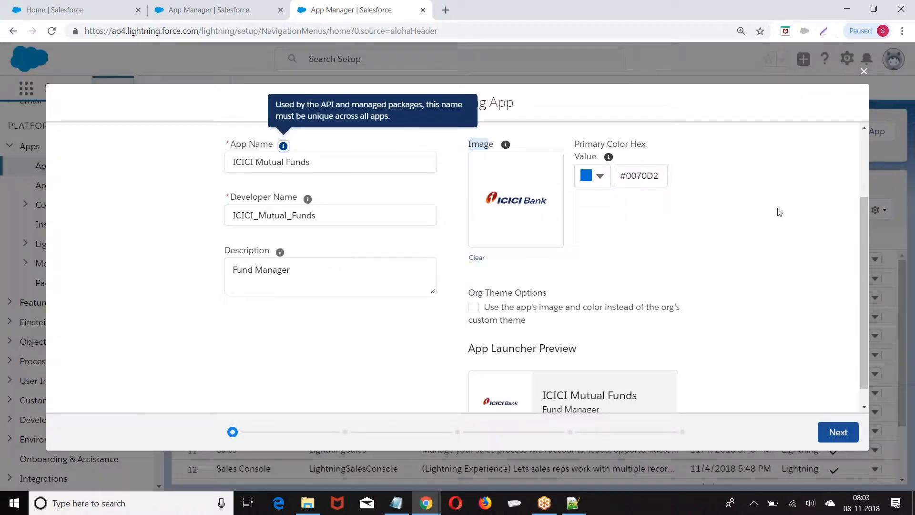
Let the app's image and colour override the org theme, then continue to App Options
scroll(771, 240, "down", 1)
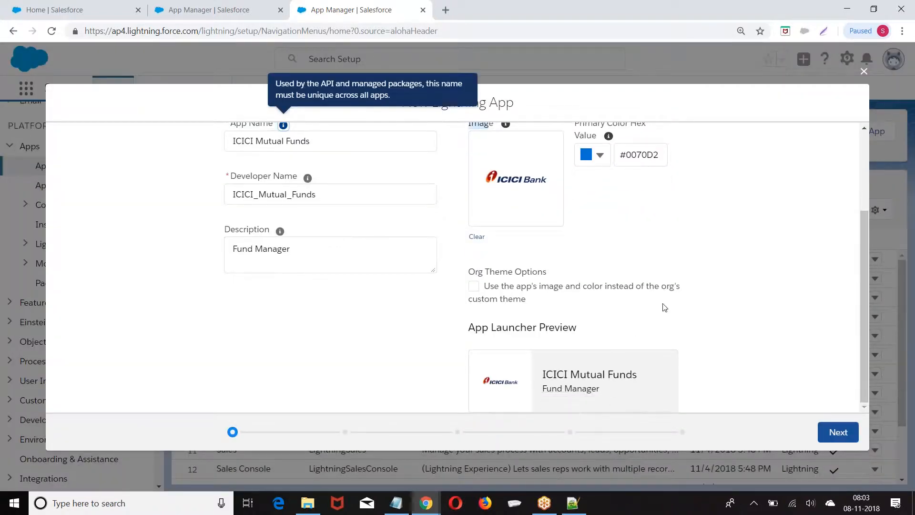
left_click(481, 287)
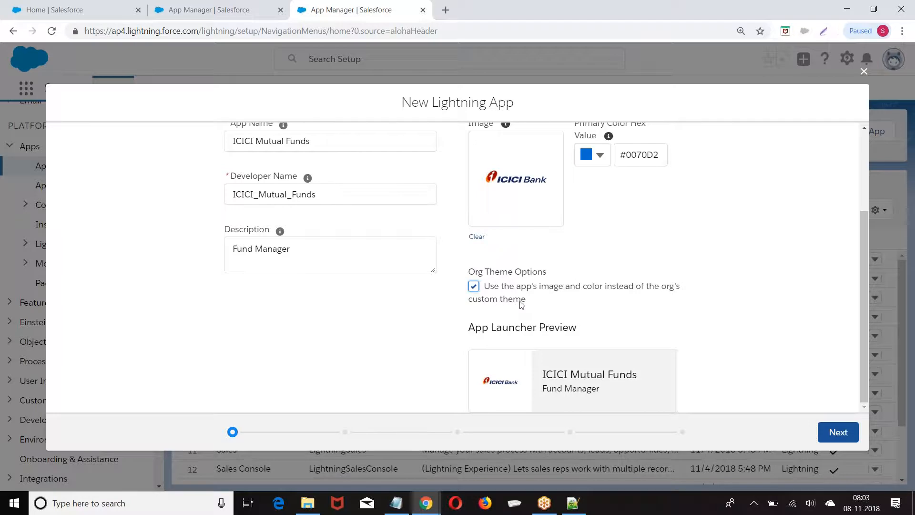
left_click(835, 434)
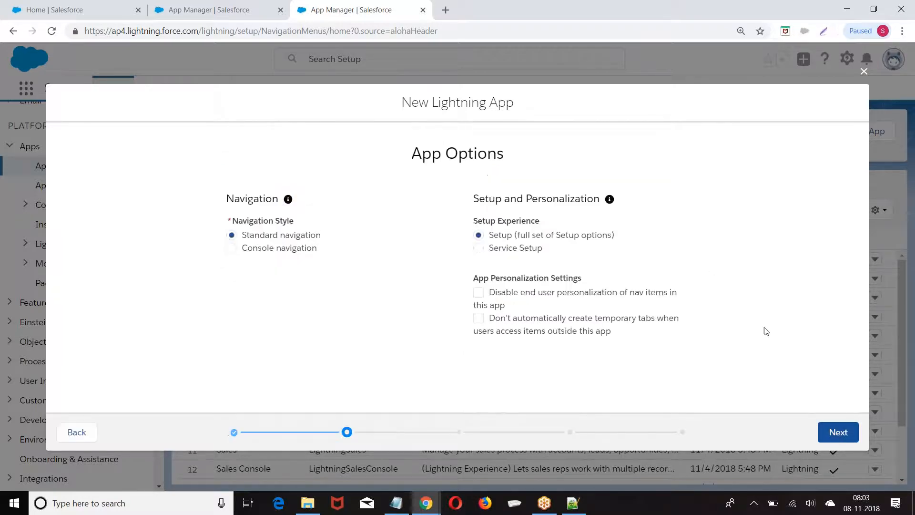
Keep Standard navigation and full Setup on App Options and continue to Utility Items
left_click(287, 319)
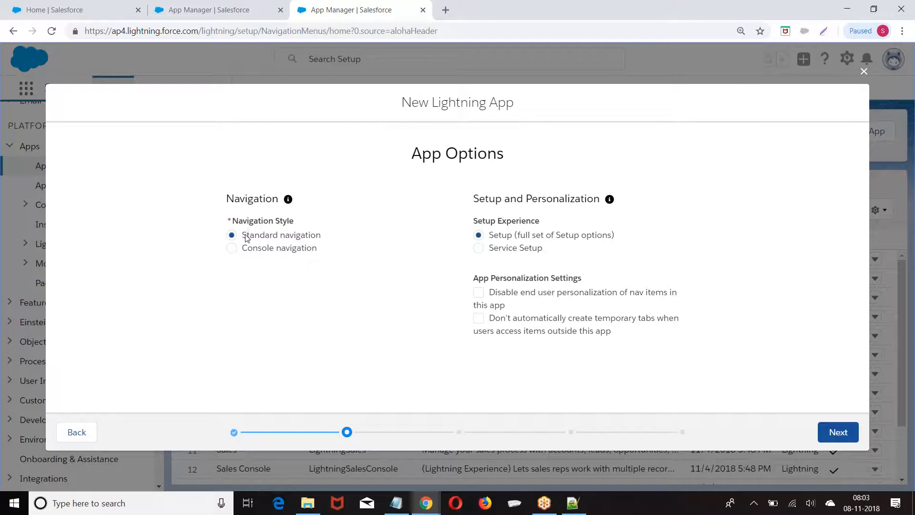
left_click_drag(246, 238, 328, 239)
left_click_drag(242, 256, 340, 257)
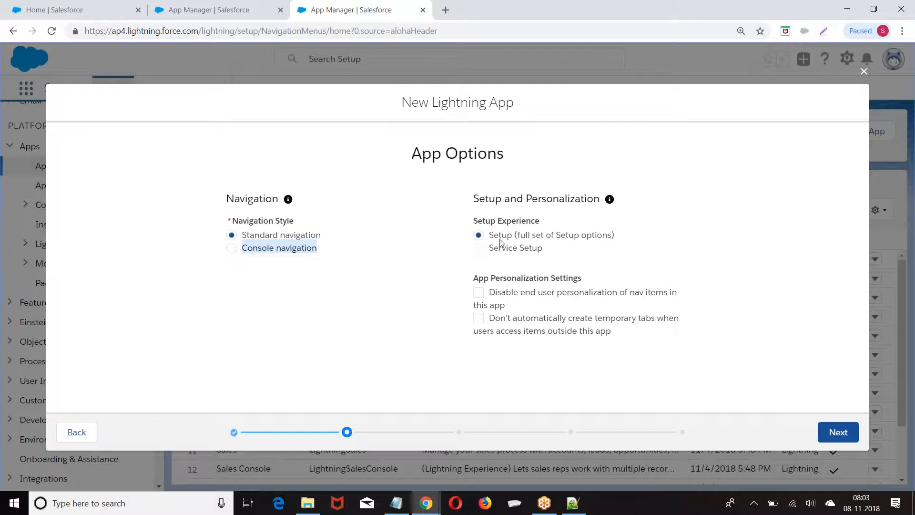
left_click(395, 322)
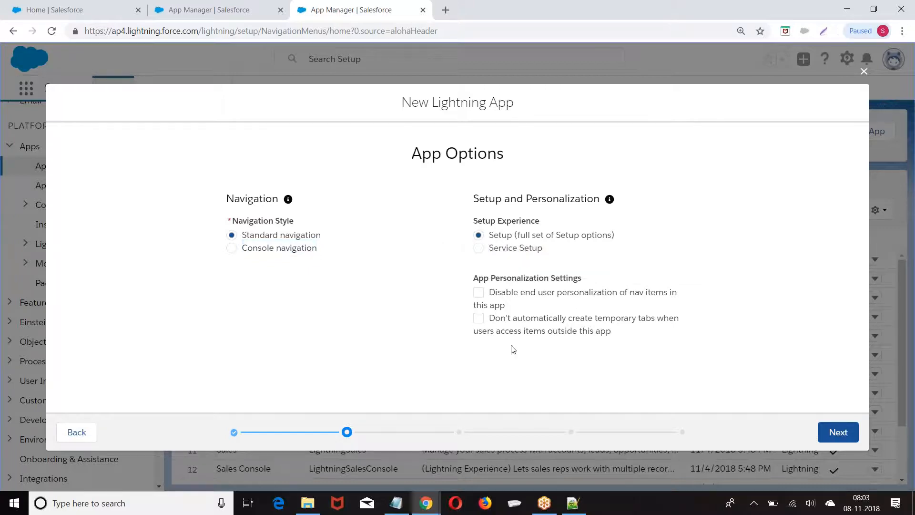
left_click(838, 432)
scroll(533, 210, "down", 2)
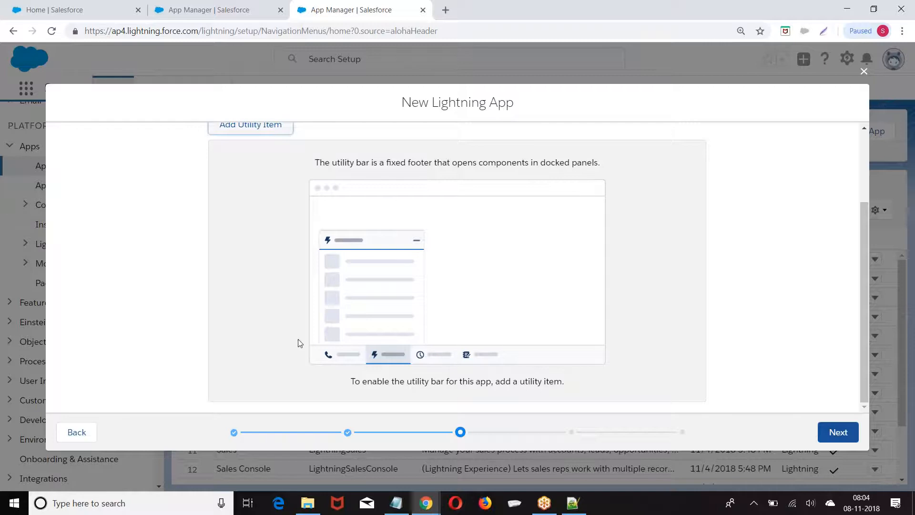
Add Chatter Feed, Notes and Quip as utility items, with Quip at a 340 by 480 panel size
scroll(400, 299, "up", 3)
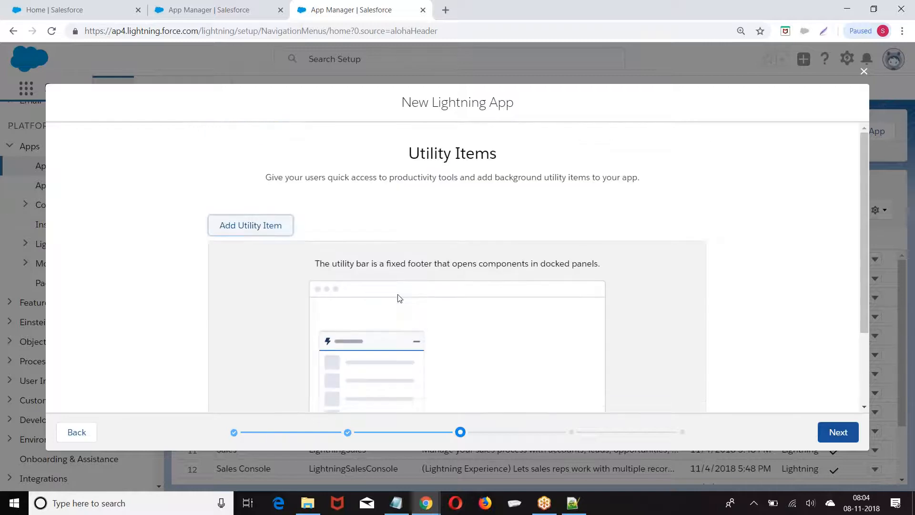
left_click(252, 225)
scroll(393, 195, "down", 2)
left_click(211, 240)
left_click(245, 226)
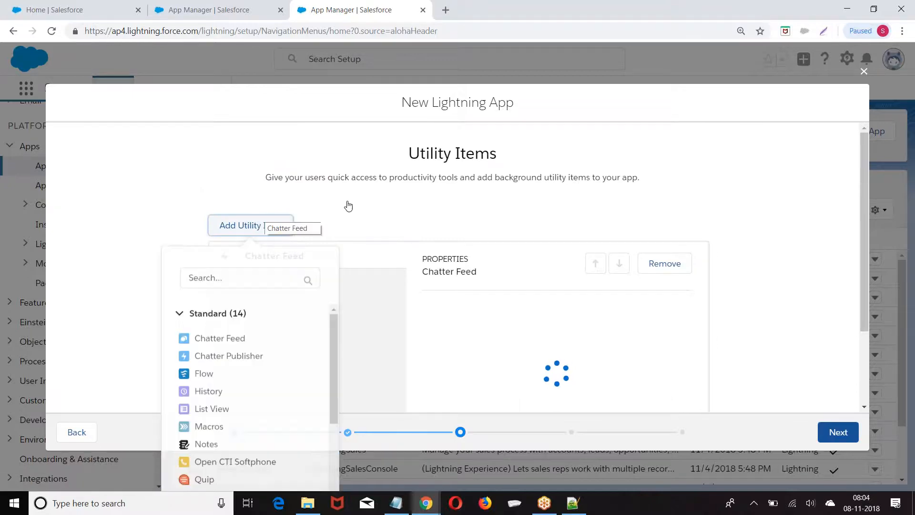
scroll(347, 204, "down", 1)
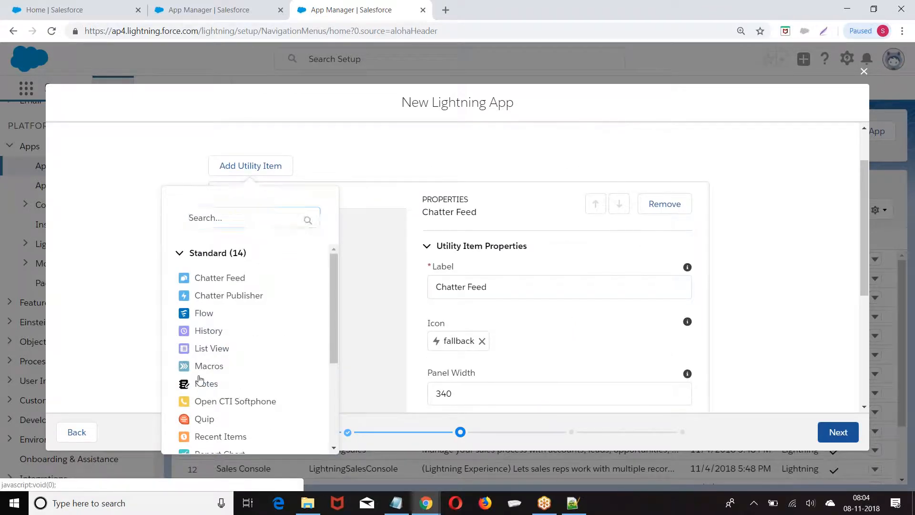
left_click(183, 382)
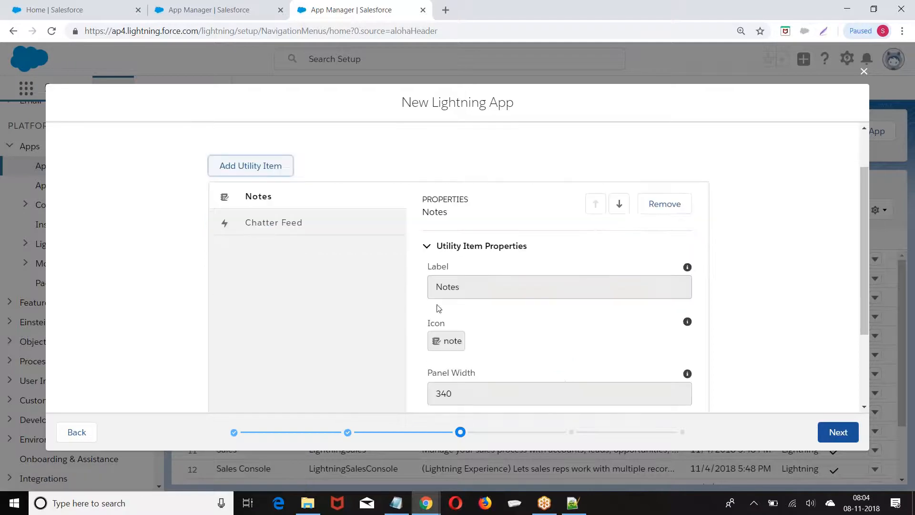
left_click(253, 170)
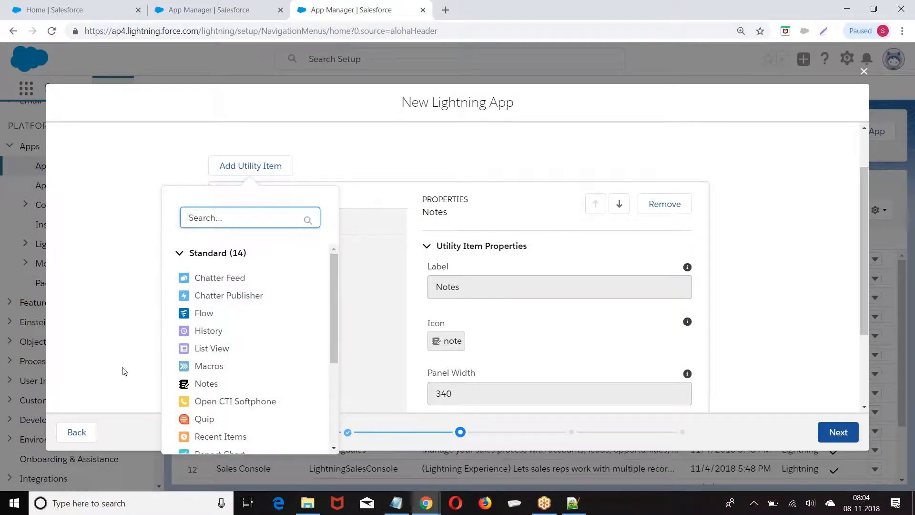
left_click(205, 419)
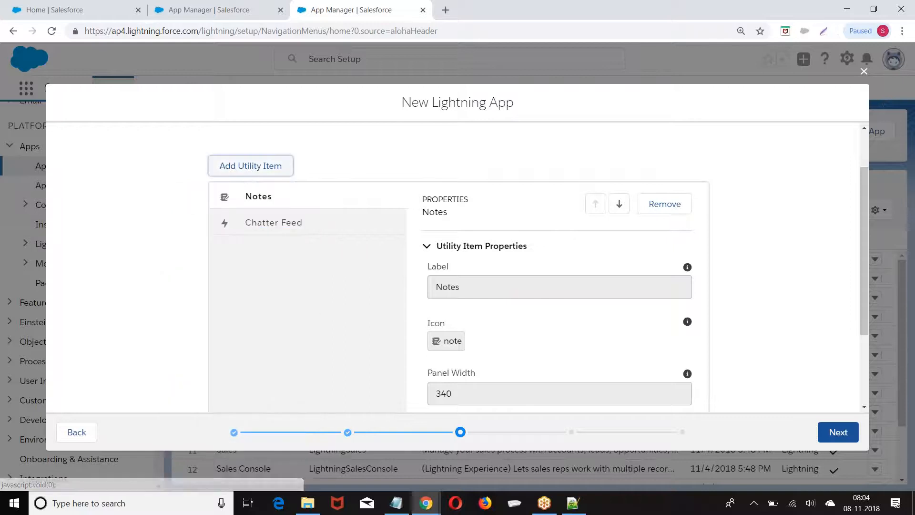
scroll(693, 287, "down", 3)
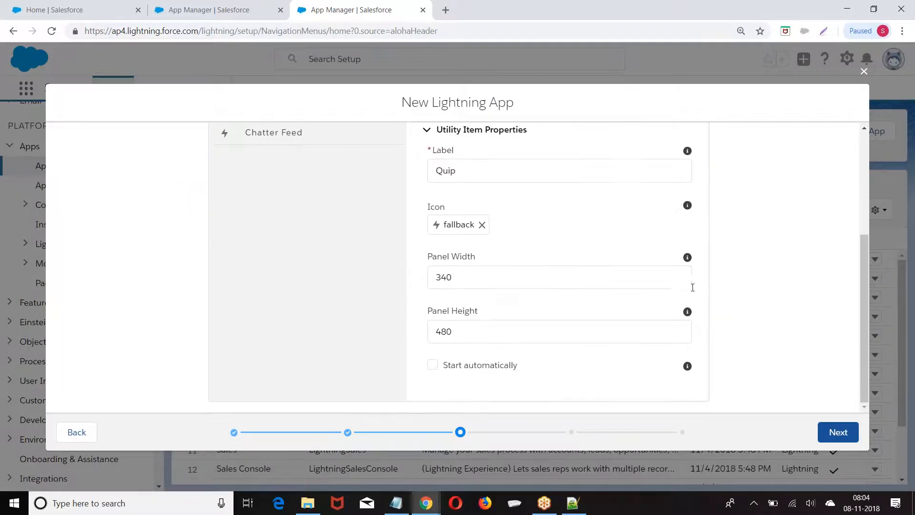
Add Accounts, Cases and Contacts as the app's selected navigation items
left_click(834, 432)
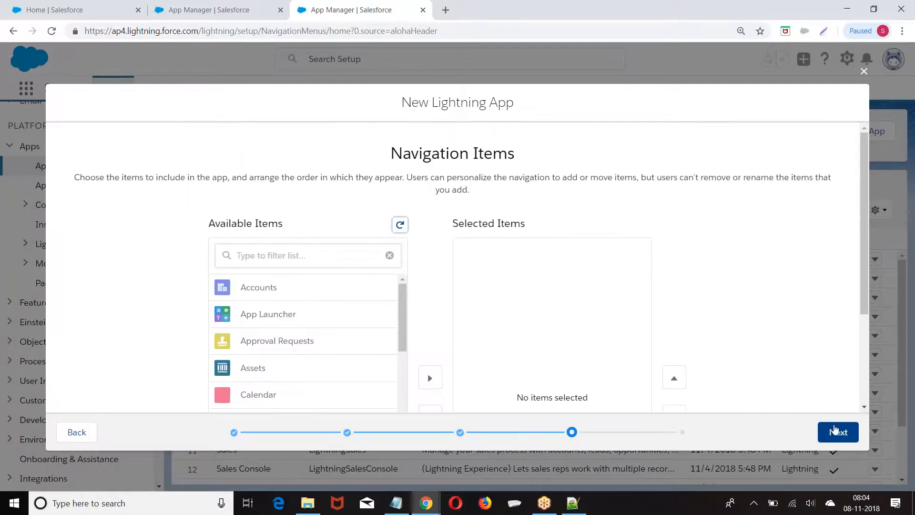
scroll(692, 222, "down", 3)
scroll(692, 222, "up", 3)
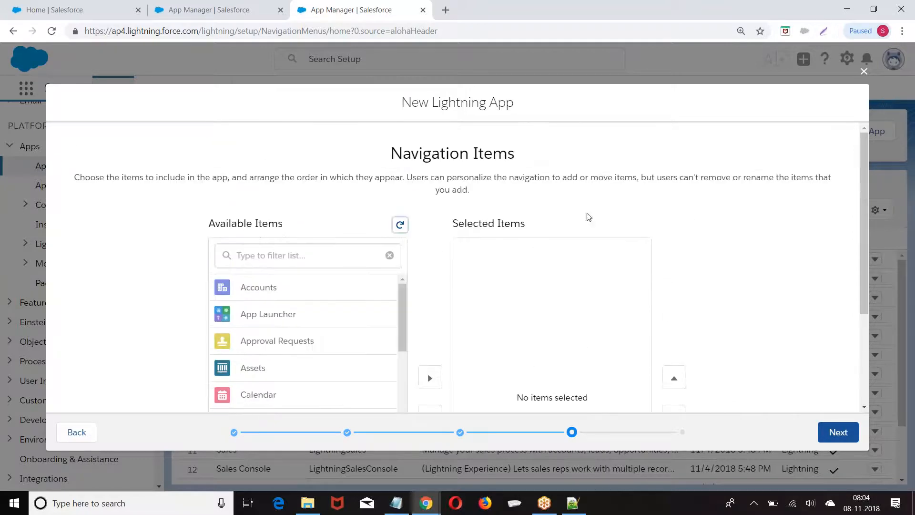
left_click(268, 288)
scroll(299, 292, "down", 3)
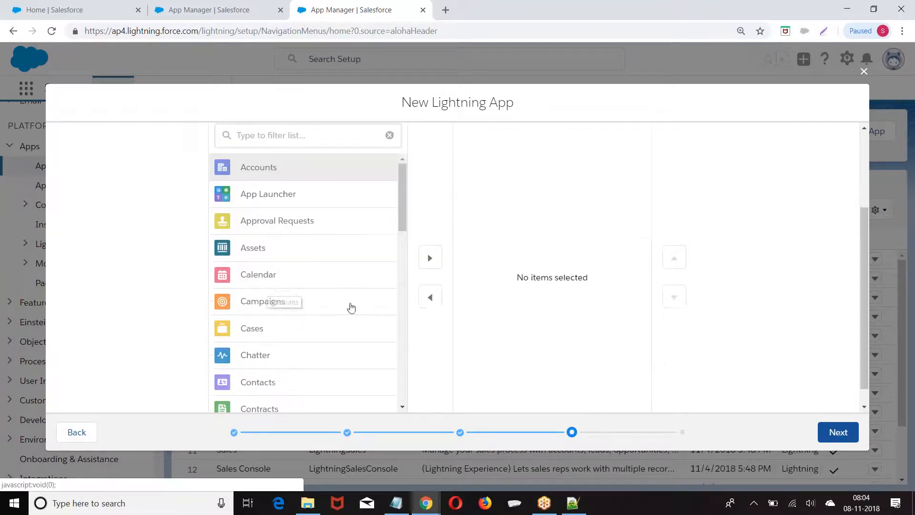
left_click(430, 258)
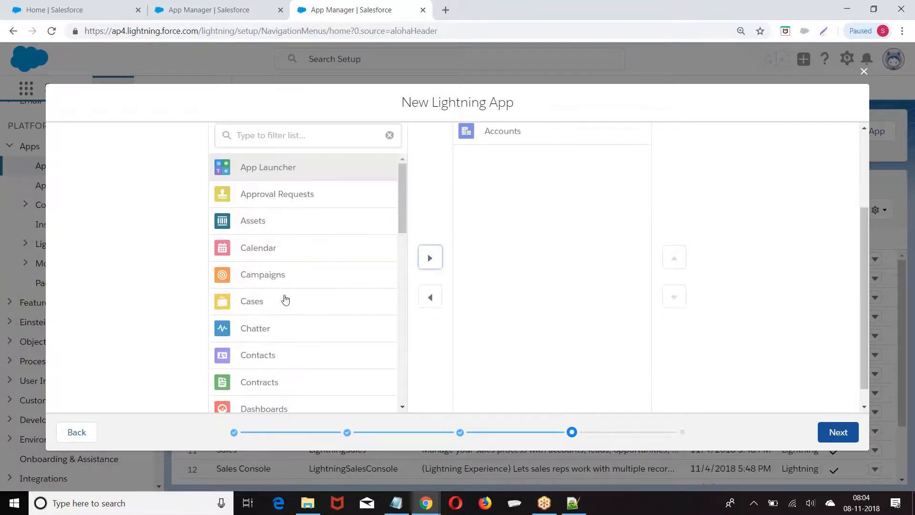
left_click(284, 302)
left_click(427, 259)
left_click(280, 331)
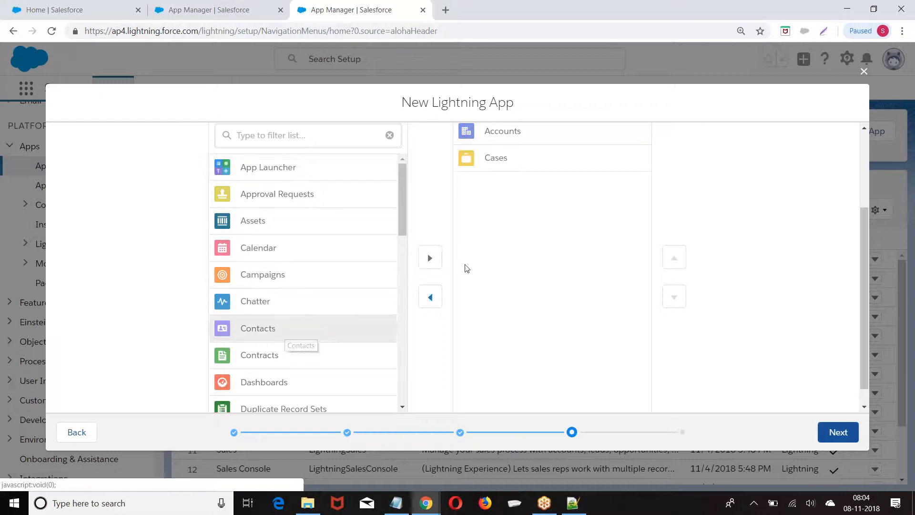
left_click(431, 258)
scroll(772, 374, "down", 1)
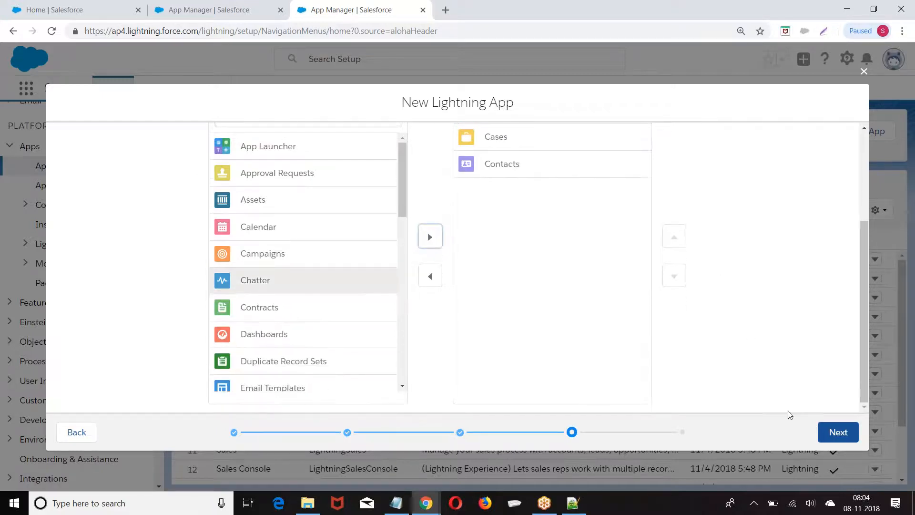
Give the System Administrator profile access and save the ICICI Mutual Funds app
left_click(832, 432)
scroll(620, 286, "down", 3)
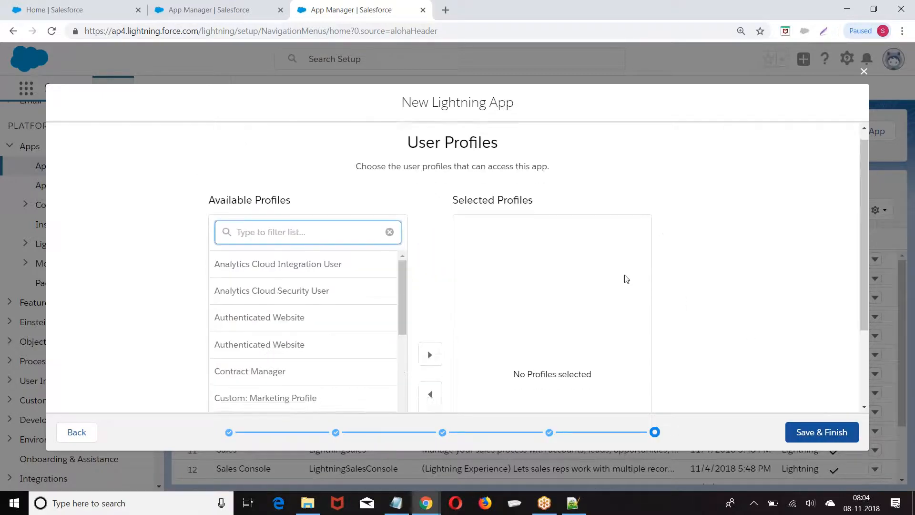
left_click_drag(402, 174, 407, 373)
left_click(305, 387)
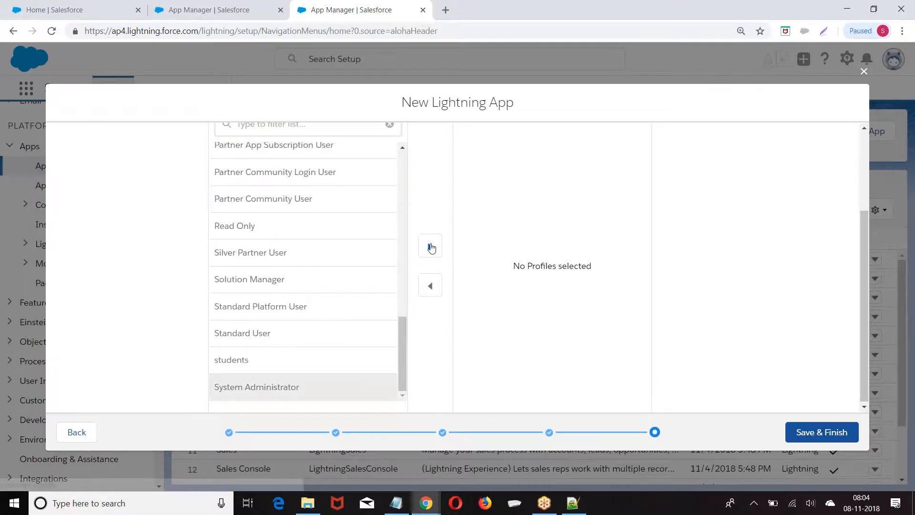
left_click(430, 247)
left_click(815, 433)
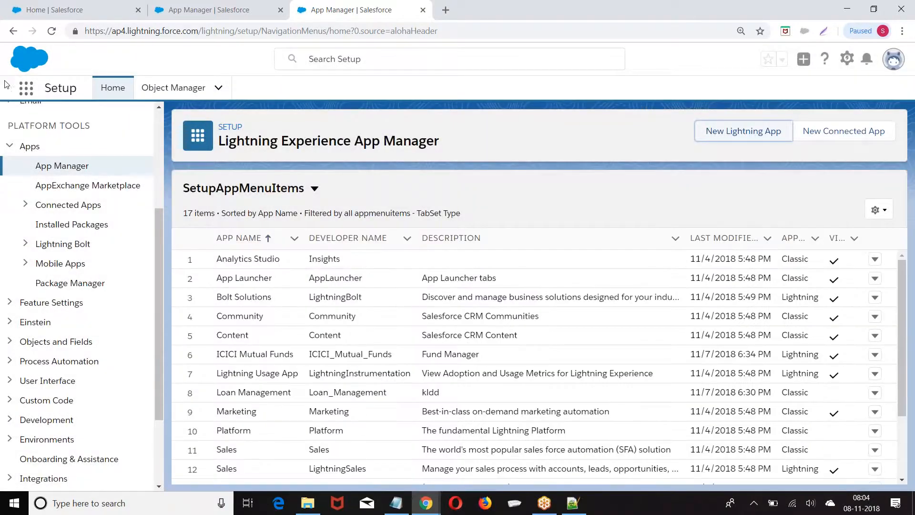
Open the App Launcher and browse the available apps
left_click(25, 88)
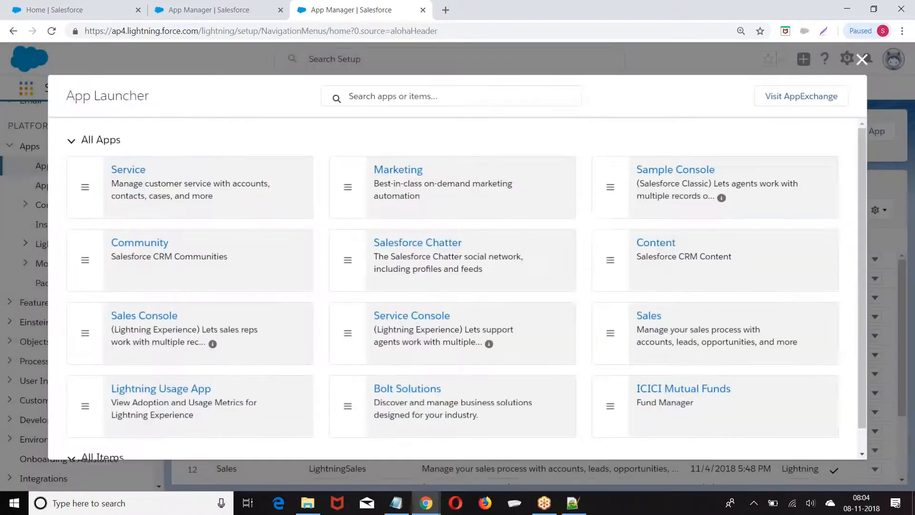
scroll(492, 283, "down", 4)
scroll(466, 286, "up", 2)
scroll(643, 333, "down", 1)
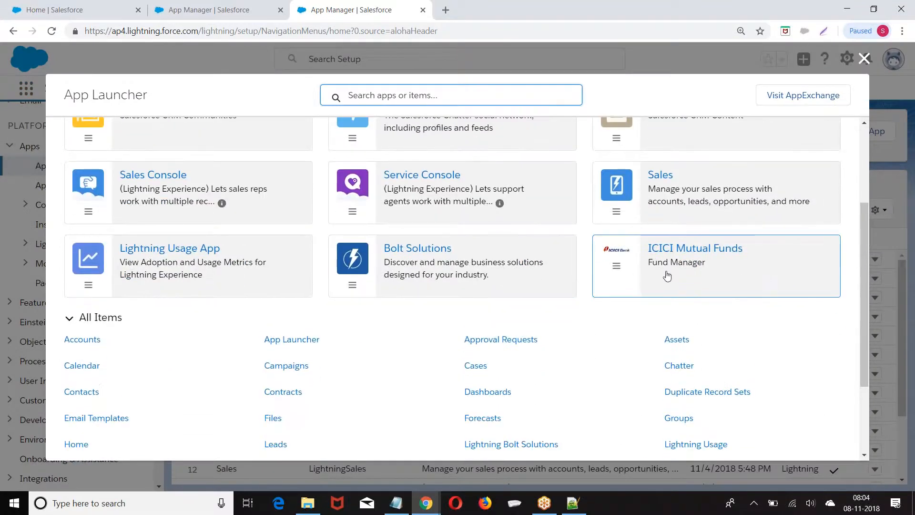
Check the ICICI Mutual Funds app's tabs, close it, and open Setup in a new tab
left_click(680, 279)
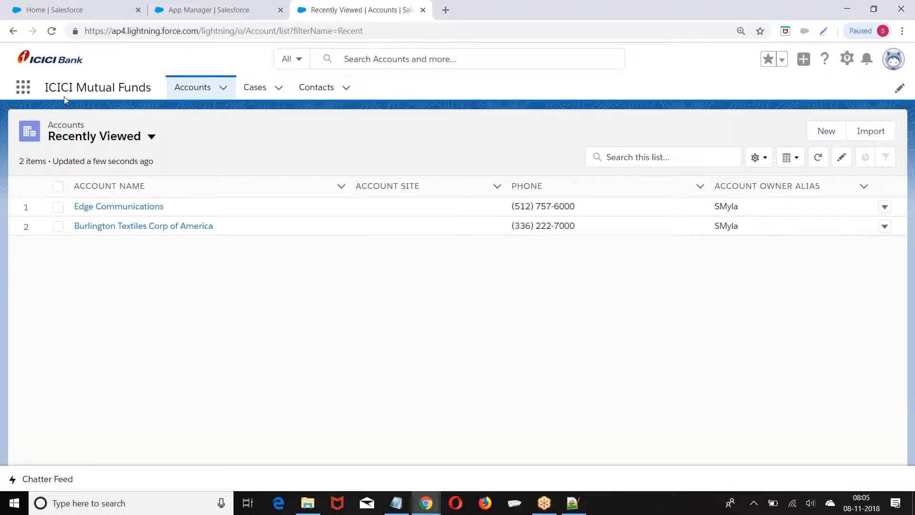
left_click(422, 11)
left_click(847, 58)
left_click(803, 96)
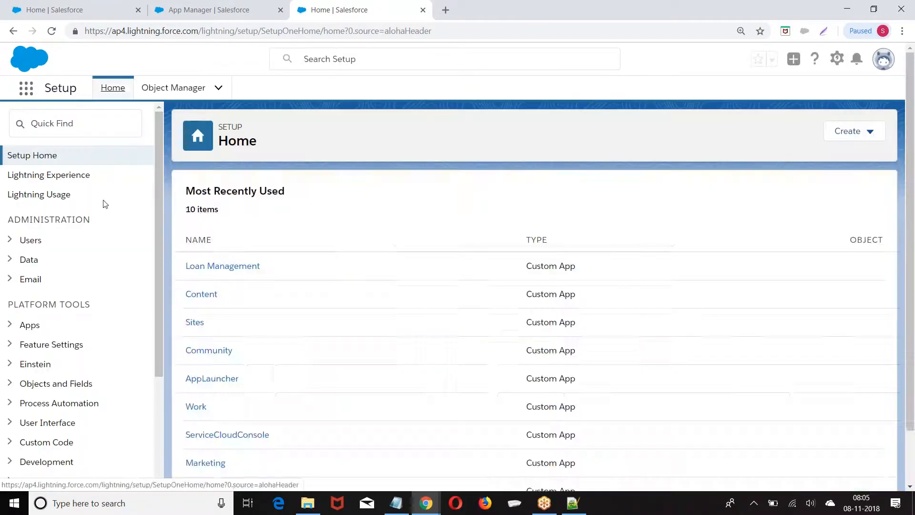
Go to App Manager under Setup's Apps section and start a new Lightning app
scroll(67, 238, "down", 3)
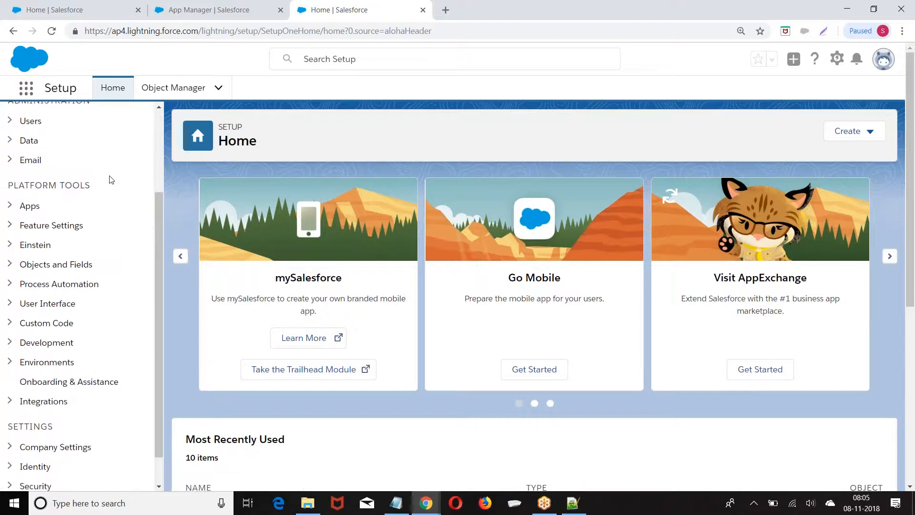
left_click(10, 206)
left_click(73, 230)
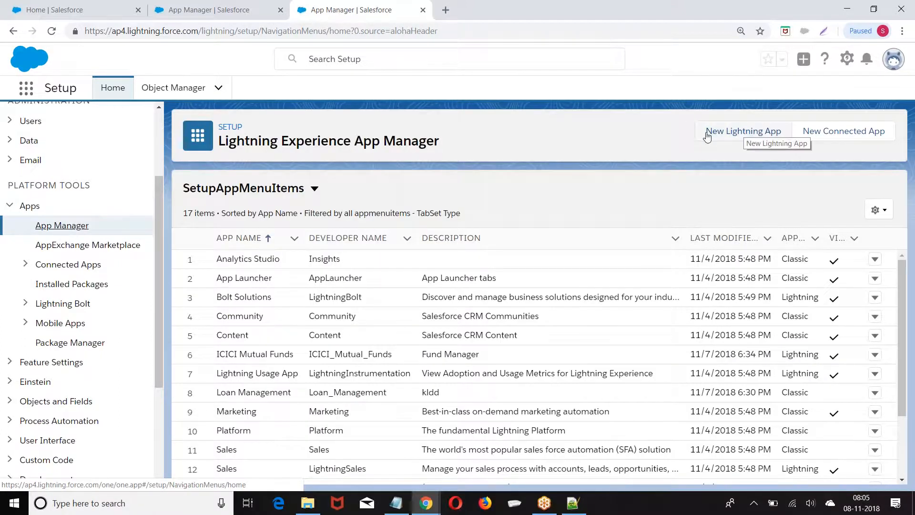
left_click(763, 136)
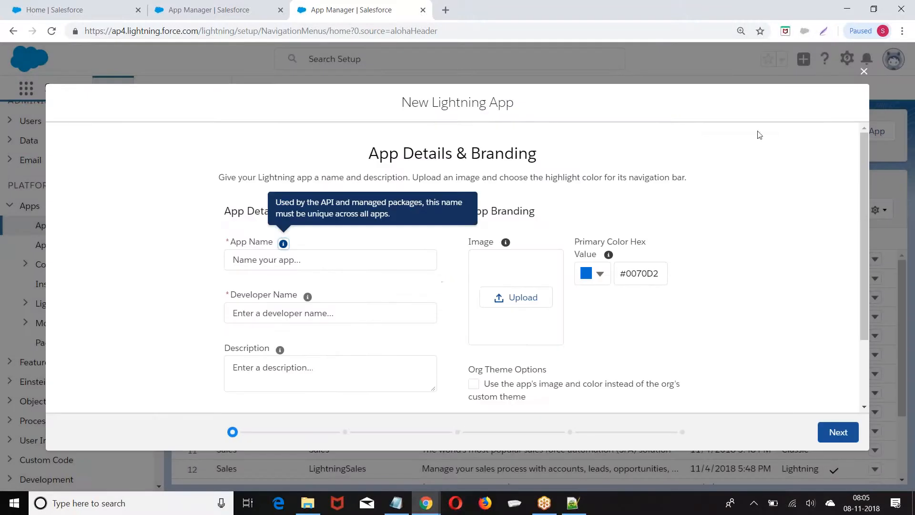
Name the app 'Recruitment App' with developer name Recruitment_App and choose to upload an image
scroll(411, 241, "down", 1)
left_click(255, 203)
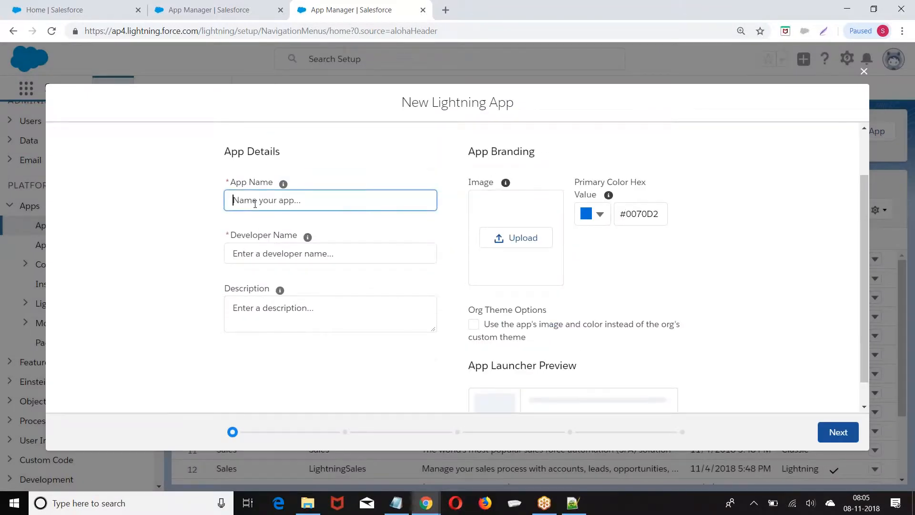
type("Recruitment App")
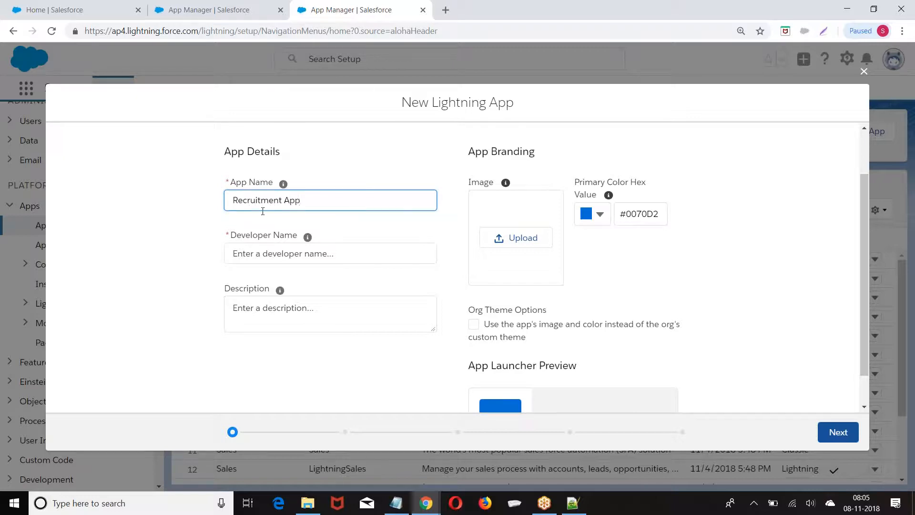
left_click(288, 253)
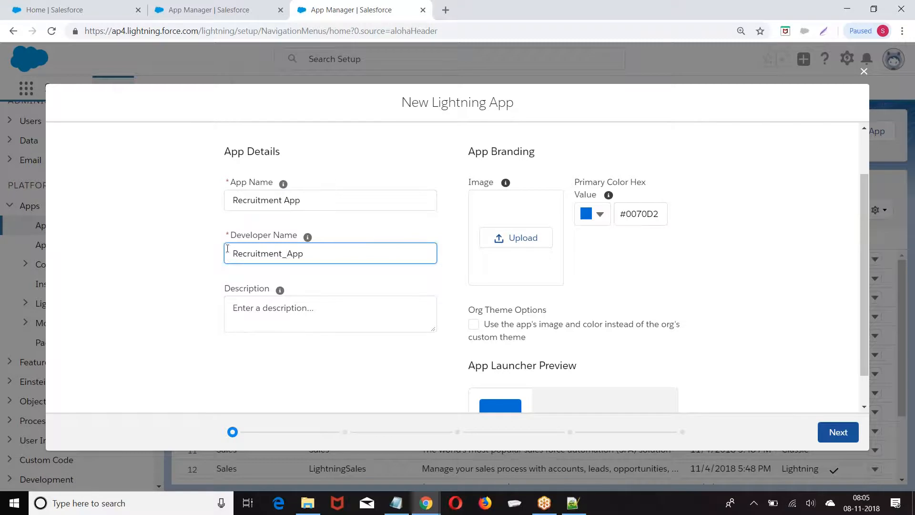
left_click(513, 238)
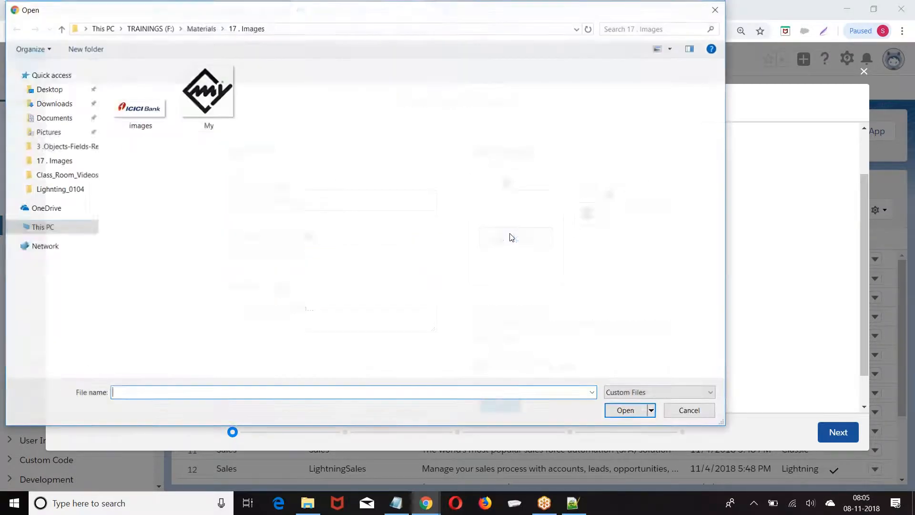
Upload the ICICI Bank image from Desktop > Demo > Images as the app's branding image
left_click(201, 29)
left_click(148, 28)
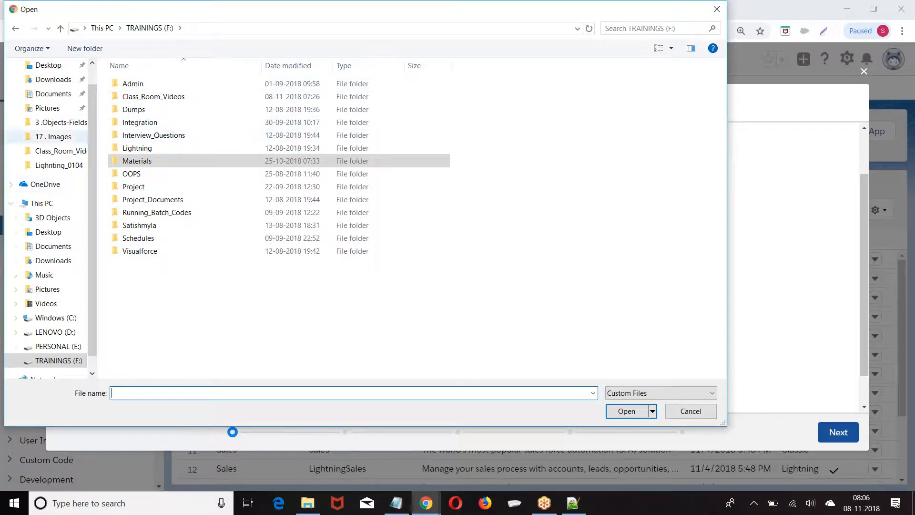
left_click(29, 228)
double_click(213, 95)
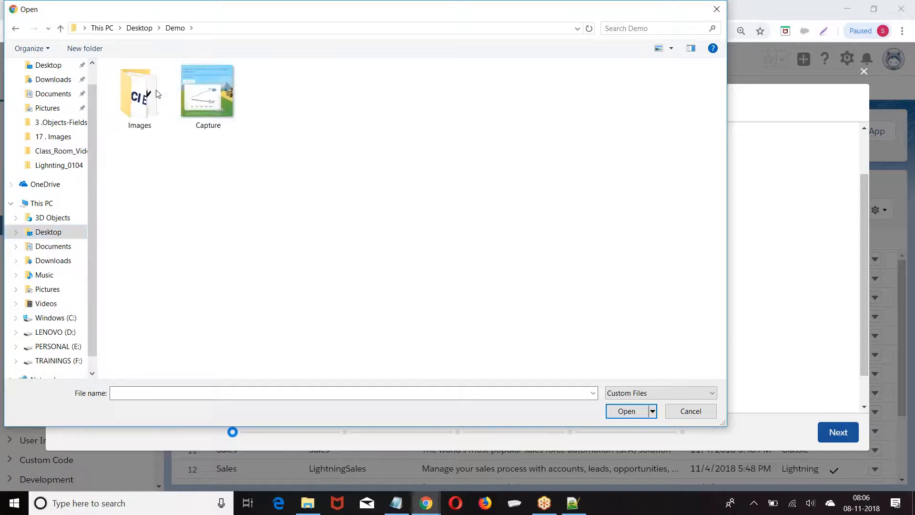
double_click(148, 98)
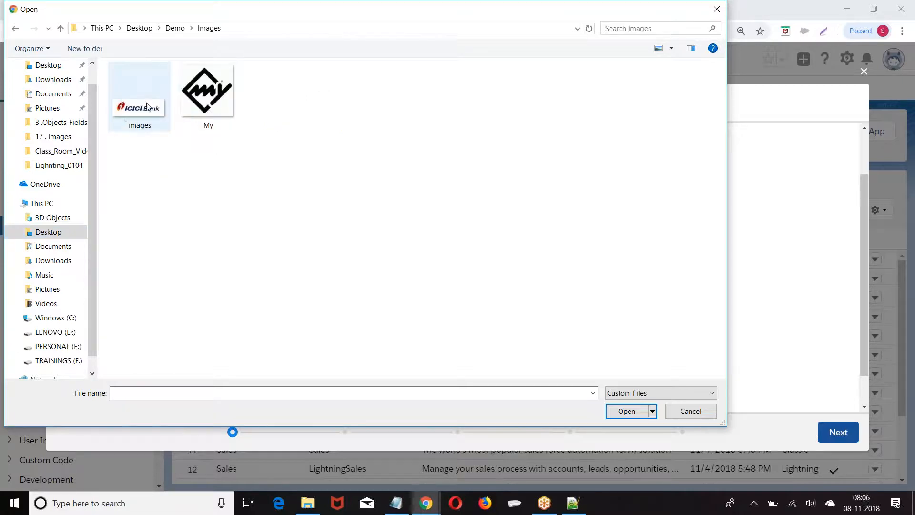
left_click(134, 115)
left_click(627, 411)
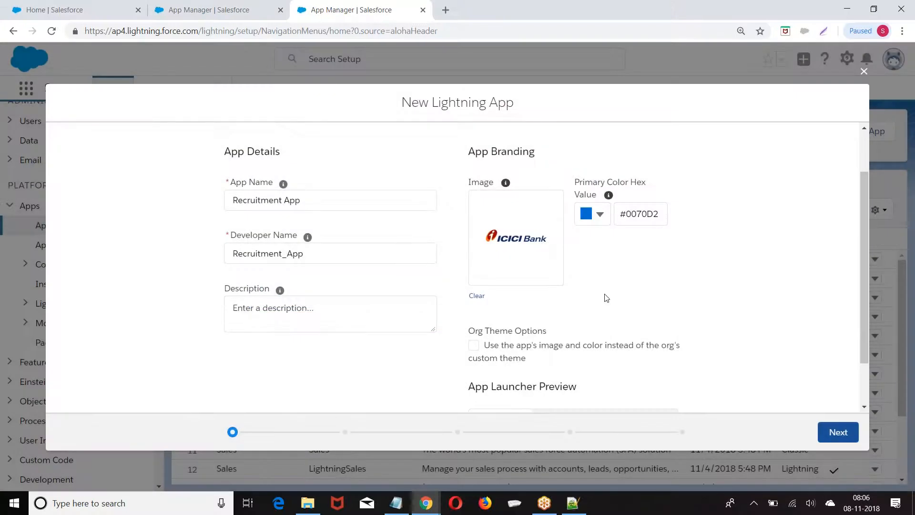
Advance through the App Options step of the wizard
left_click(837, 434)
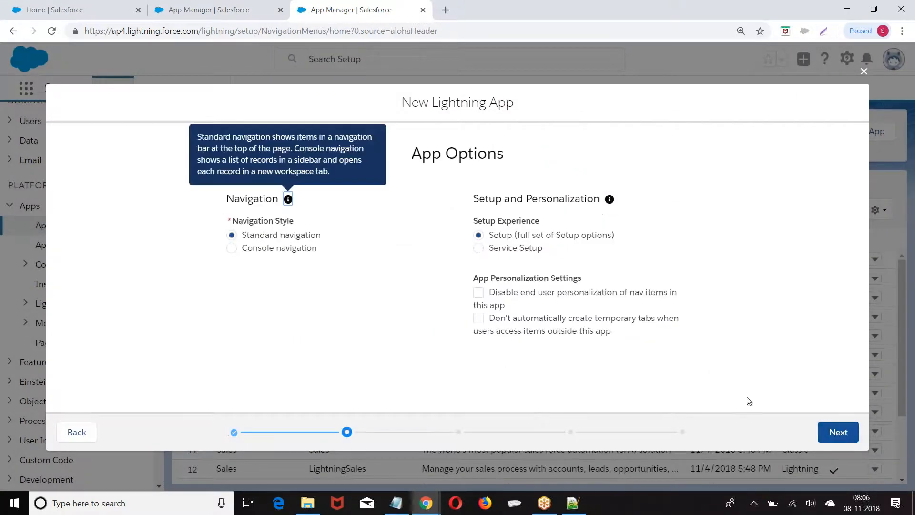
left_click_drag(242, 234, 323, 234)
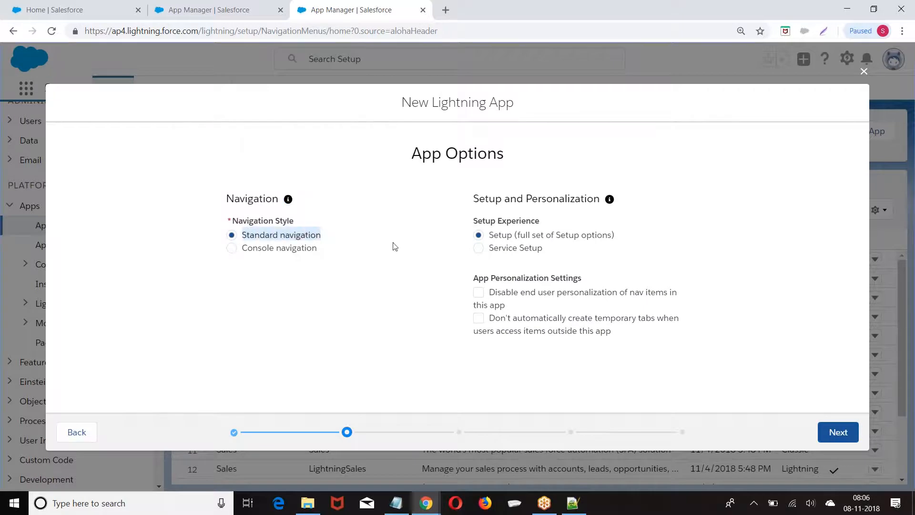
left_click(837, 432)
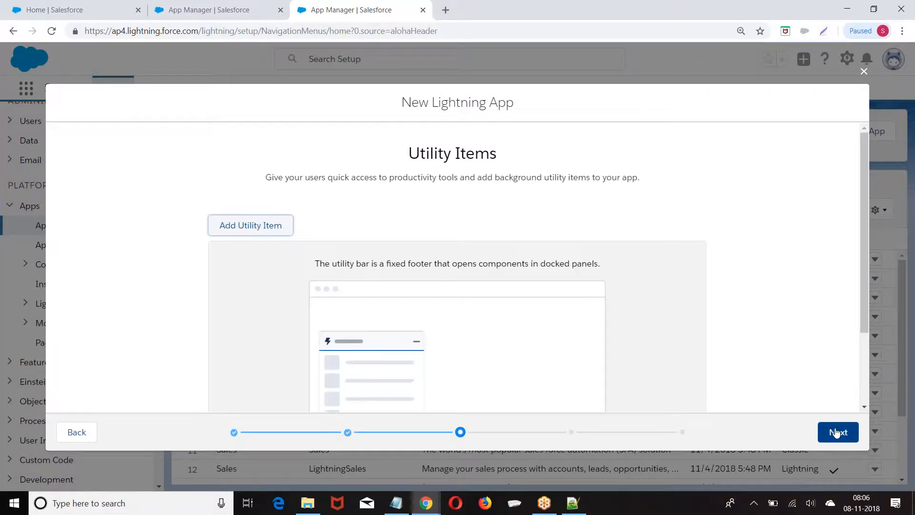
scroll(533, 222, "down", 3)
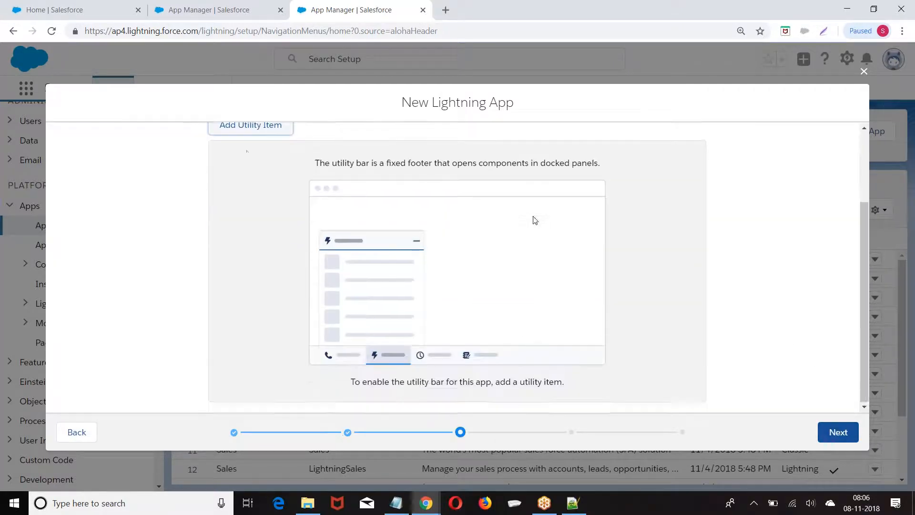
Add Notes and Rich Text as the app's utility items and continue to navigation items
left_click(241, 127)
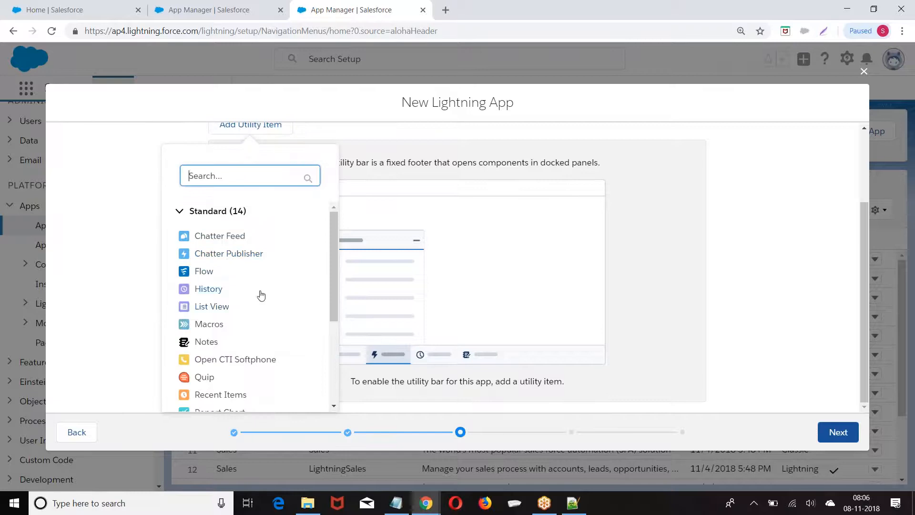
scroll(261, 296, "down", 4)
left_click(206, 223)
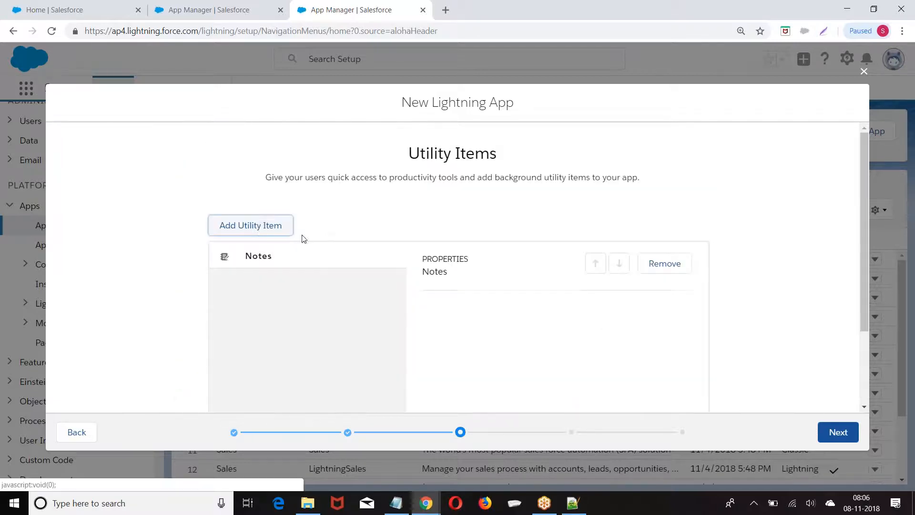
left_click(251, 227)
scroll(392, 205, "down", 4)
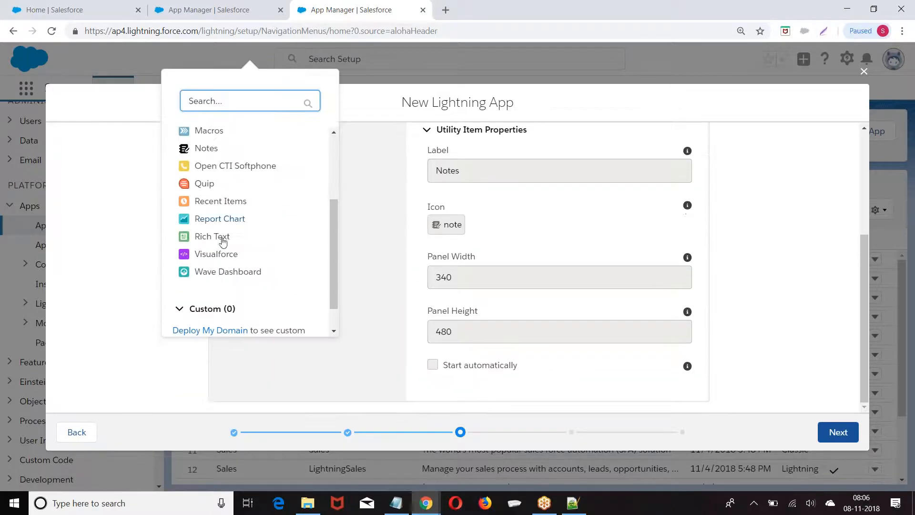
left_click(333, 257)
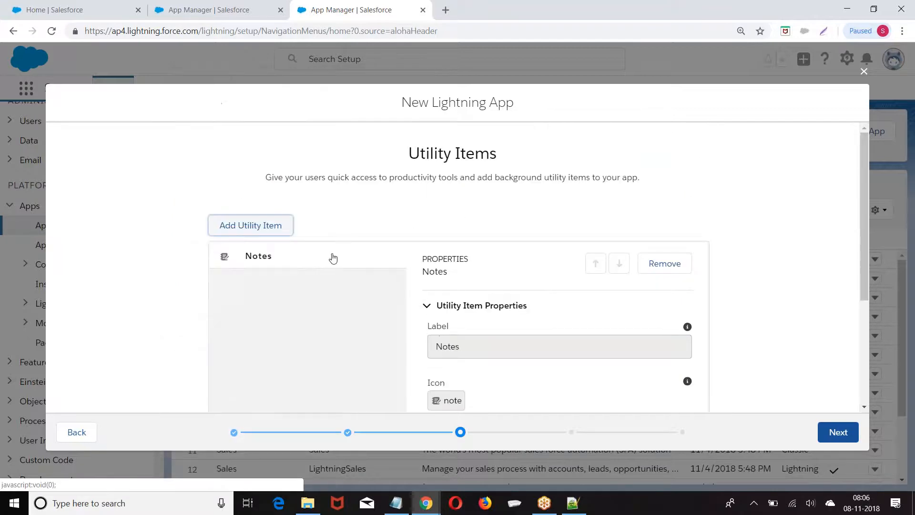
scroll(331, 229, "down", 2)
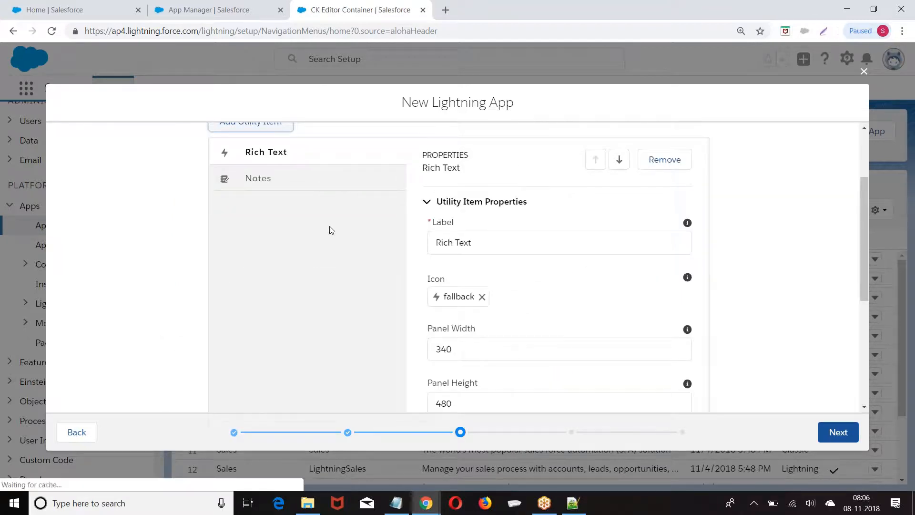
scroll(386, 276, "down", 3)
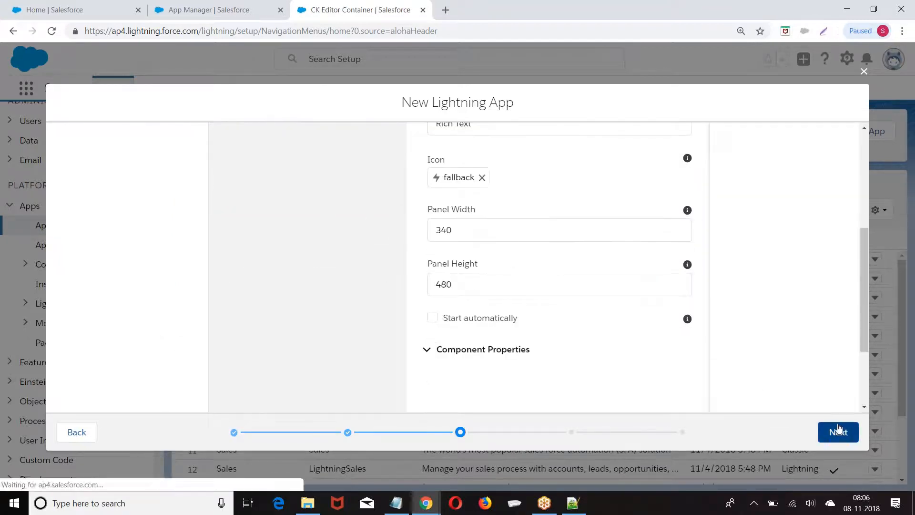
left_click(839, 430)
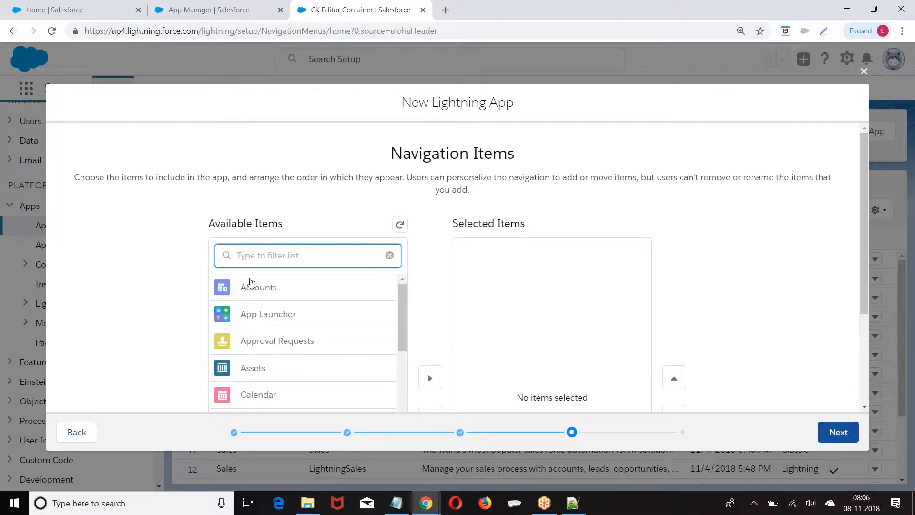
scroll(252, 288, "down", 3)
Move Accounts, Contacts and Leads into Selected Items, then proceed to User Profiles
left_click(429, 257)
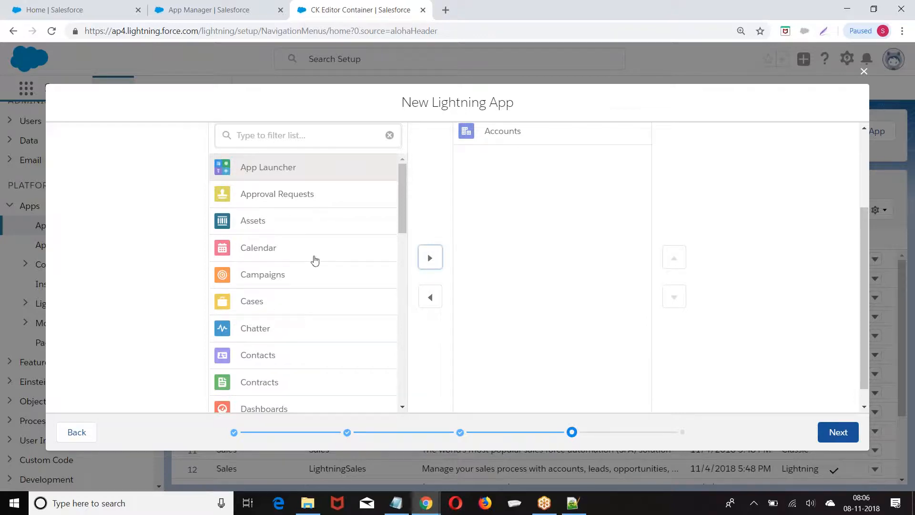
scroll(306, 260, "down", 1)
left_click(281, 296)
left_click(425, 260)
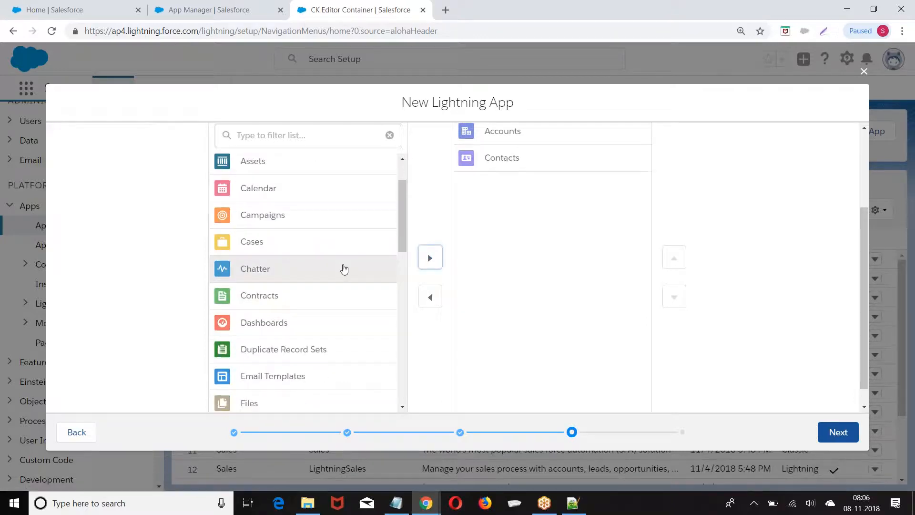
scroll(306, 280, "down", 3)
scroll(282, 314, "down", 1)
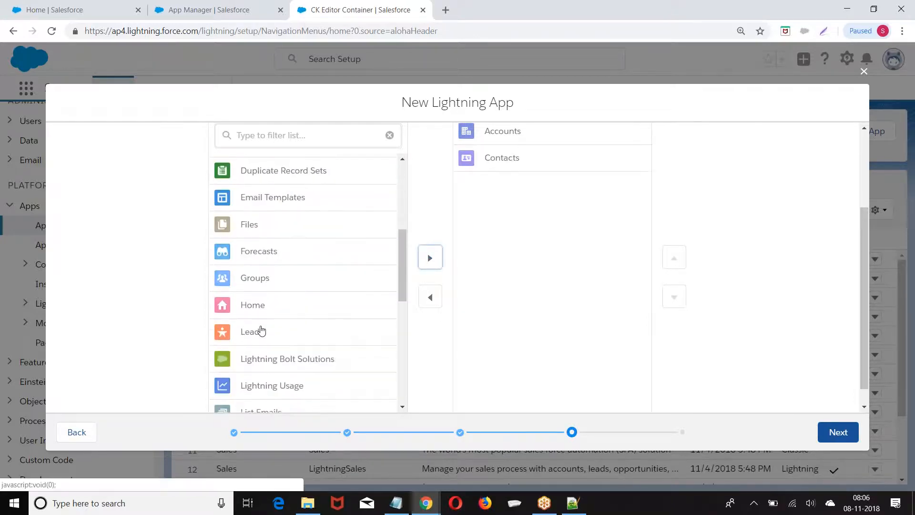
left_click(262, 330)
left_click(422, 261)
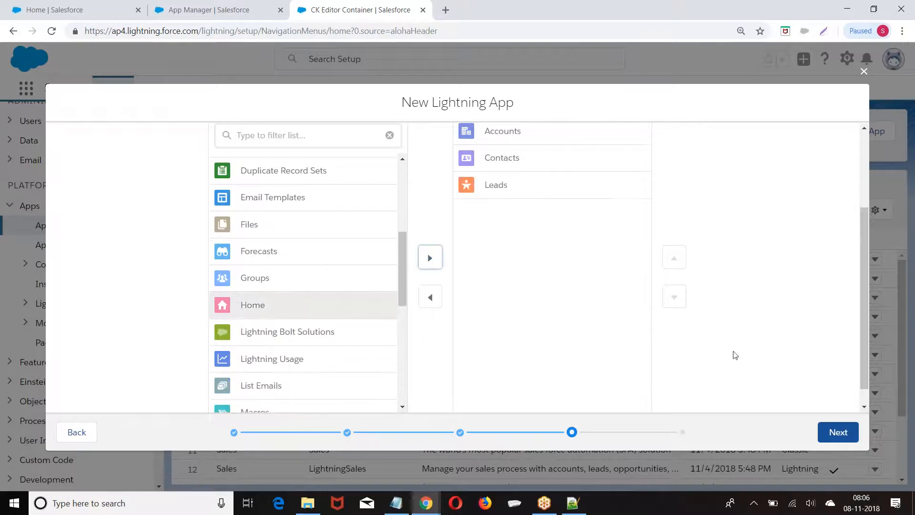
left_click(835, 432)
Give the System Administrator profile access and save the Recruitment App
scroll(453, 238, "down", 3)
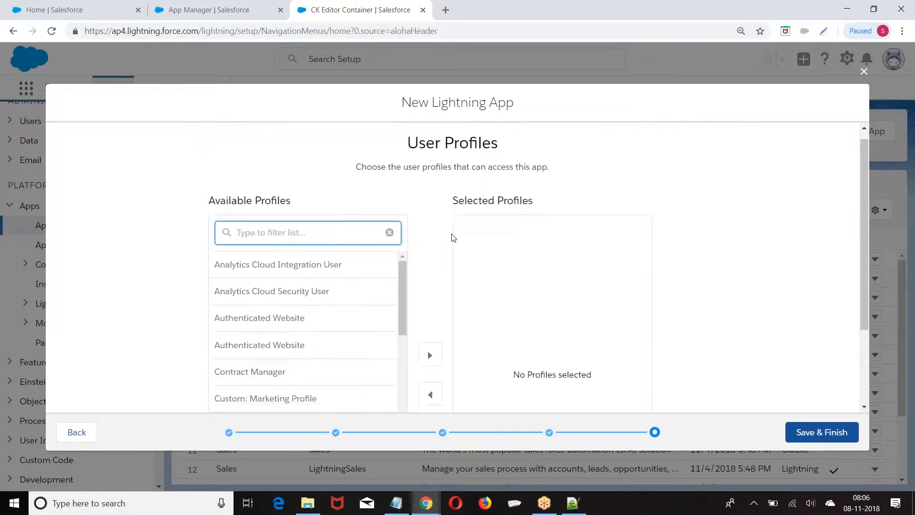
left_click_drag(402, 224, 402, 373)
scroll(316, 386, "down", 2)
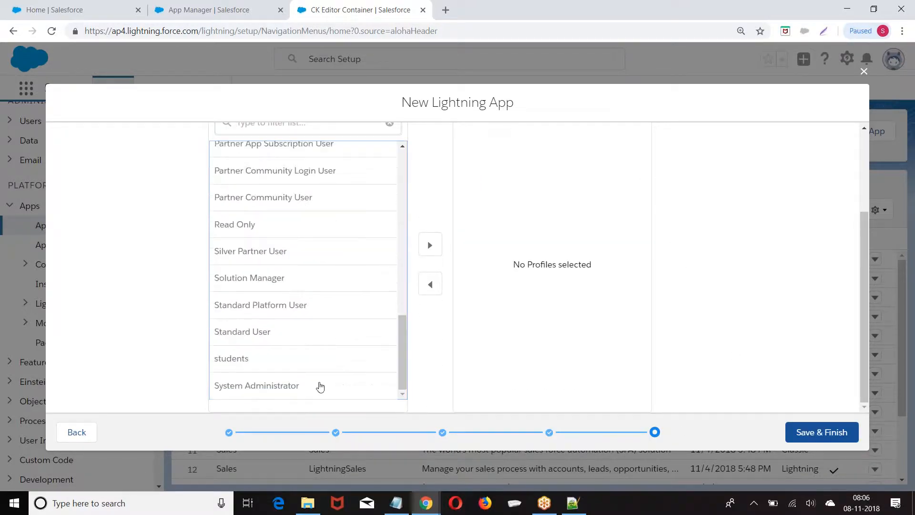
left_click(282, 386)
left_click(426, 243)
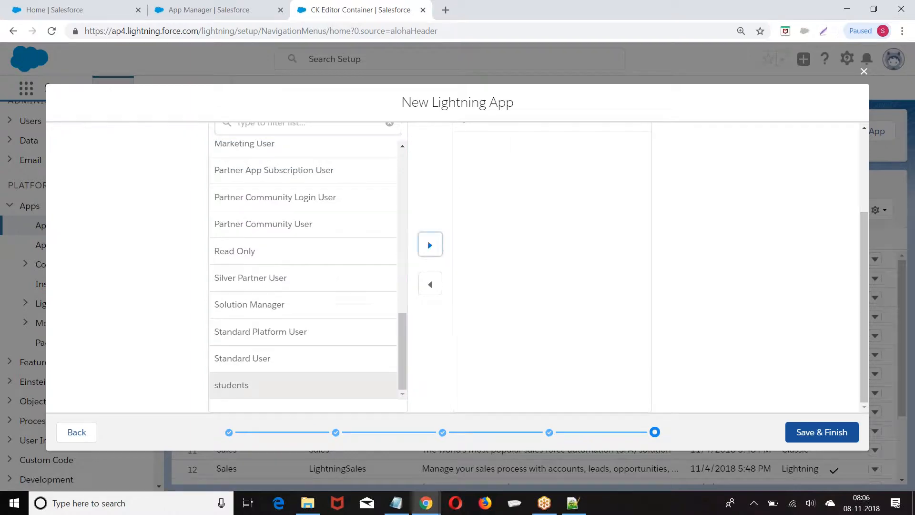
left_click(816, 429)
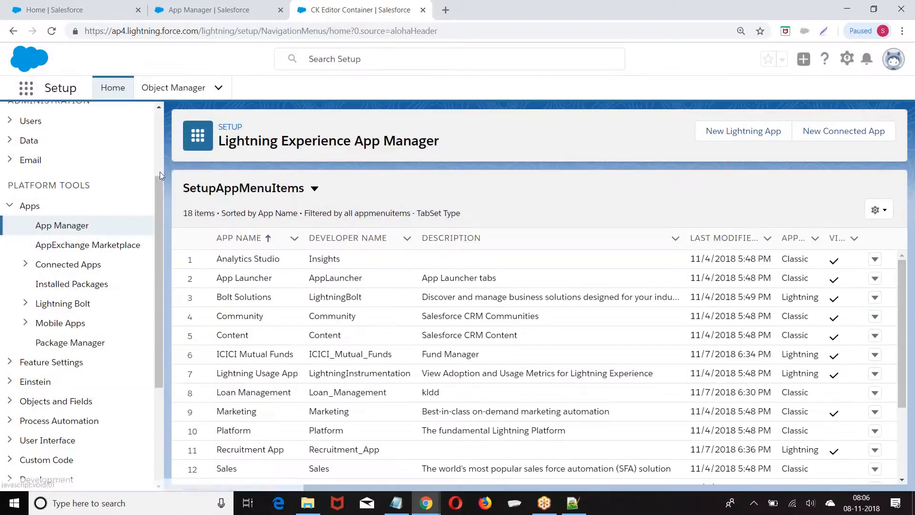
Open the App Launcher to see all available apps
left_click(23, 93)
scroll(485, 282, "down", 5)
scroll(485, 283, "up", 2)
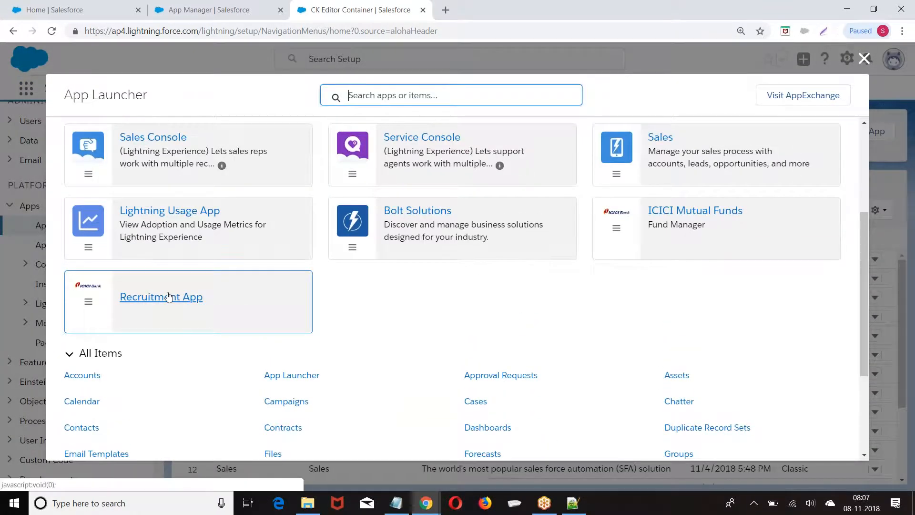
Open Recruitment App on its Accounts, Contacts and Leads tabs, then open Setup in a new tab
left_click(169, 296)
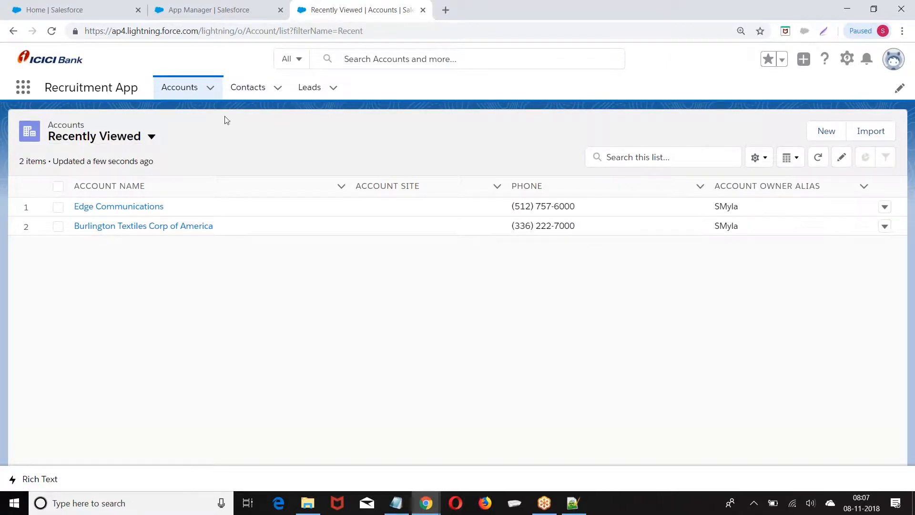
left_click(845, 61)
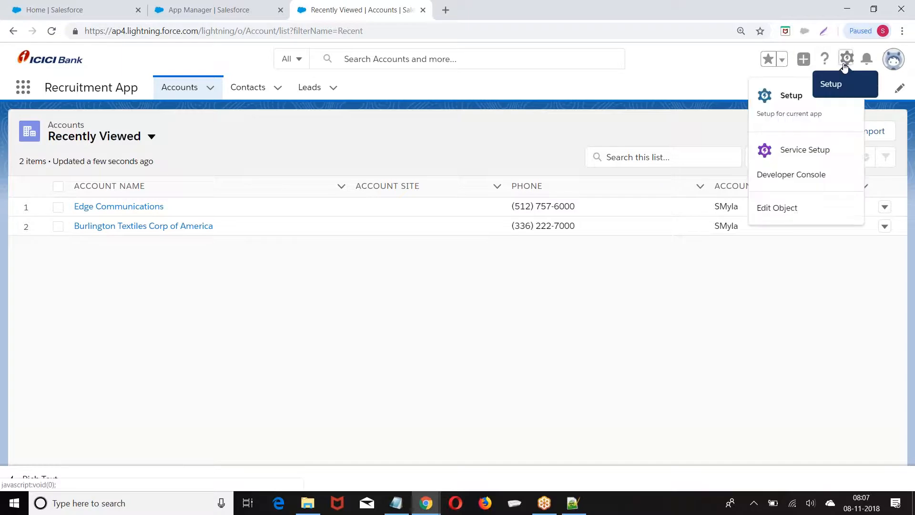
left_click(785, 99)
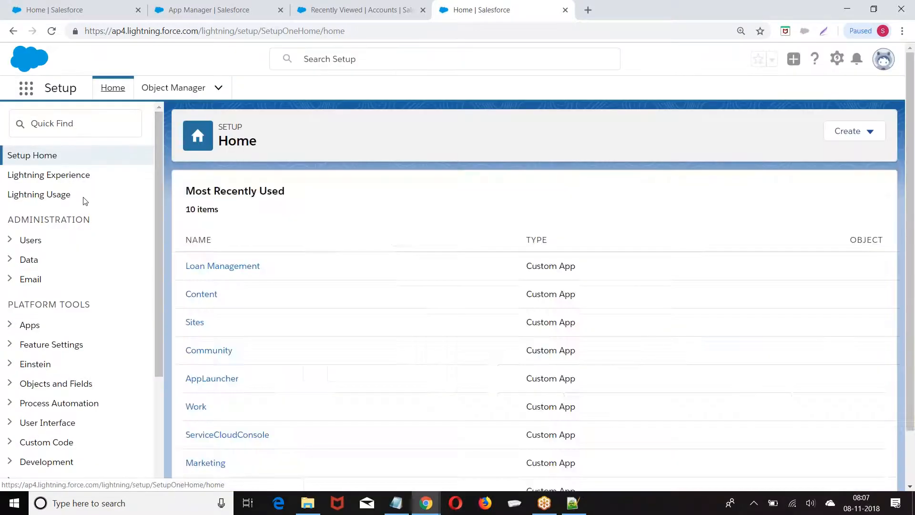
Go to App Manager under the Apps section of Setup
scroll(82, 198, "down", 2)
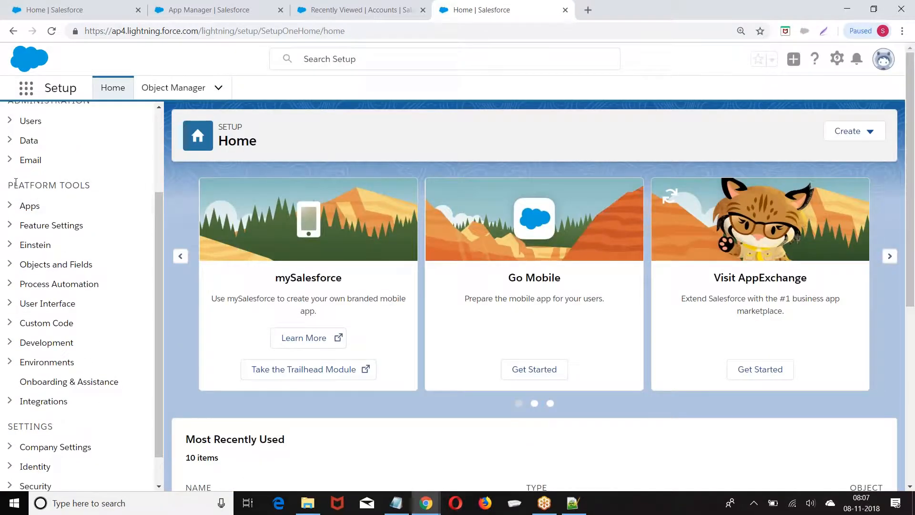
left_click(9, 206)
scroll(109, 180, "down", 2)
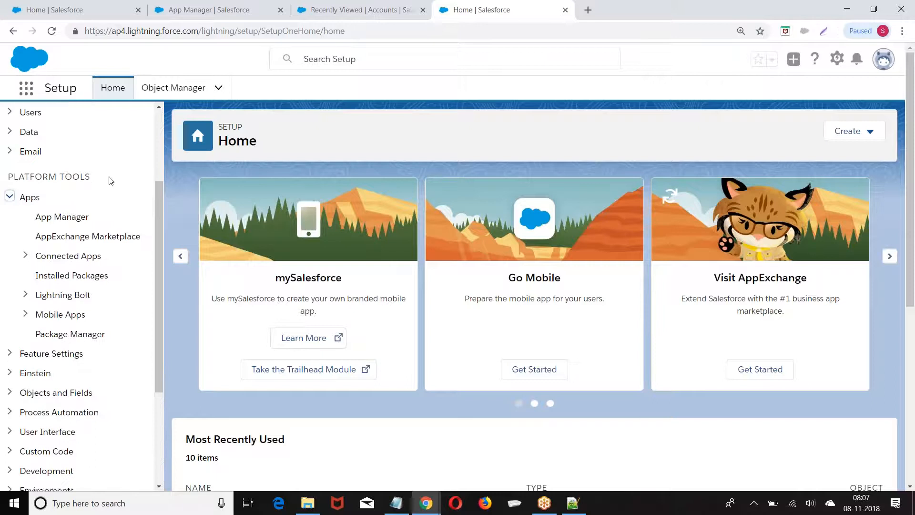
scroll(81, 182, "up", 1)
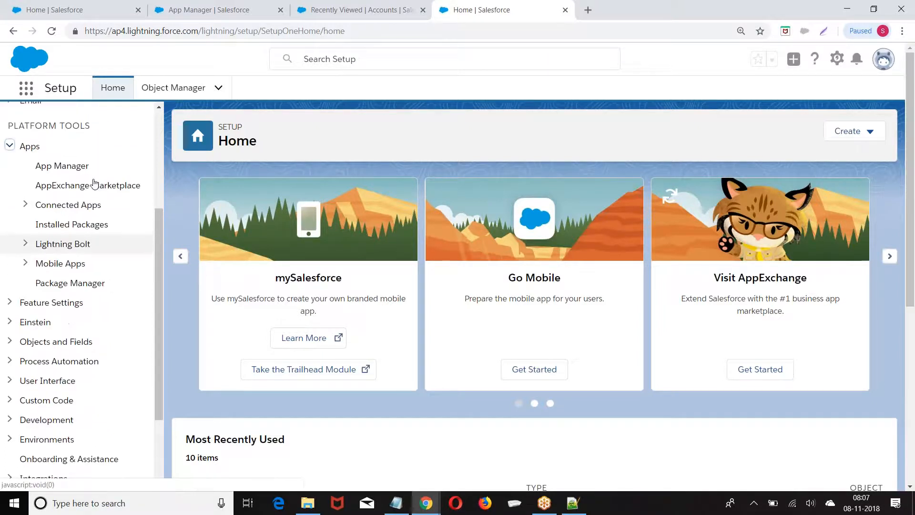
left_click(59, 166)
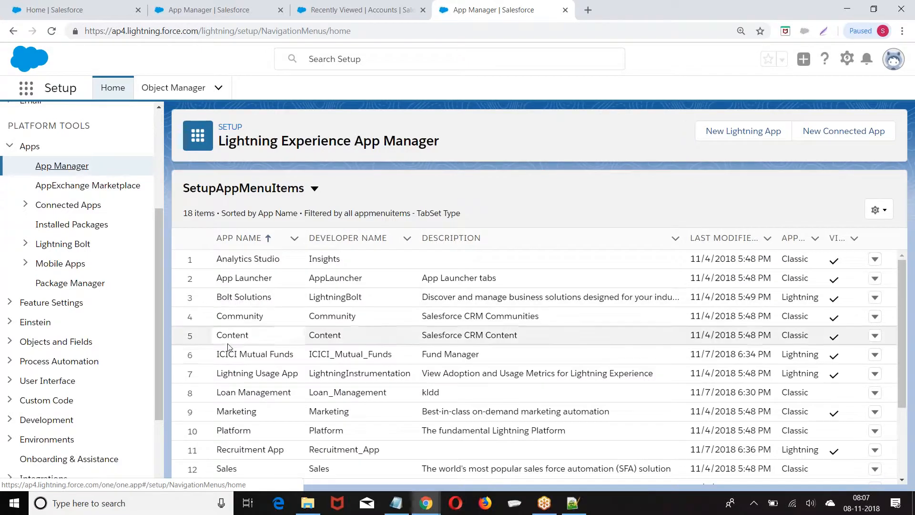
Delete the ICICI Mutual Funds app and review the remaining 17 apps
left_click(874, 355)
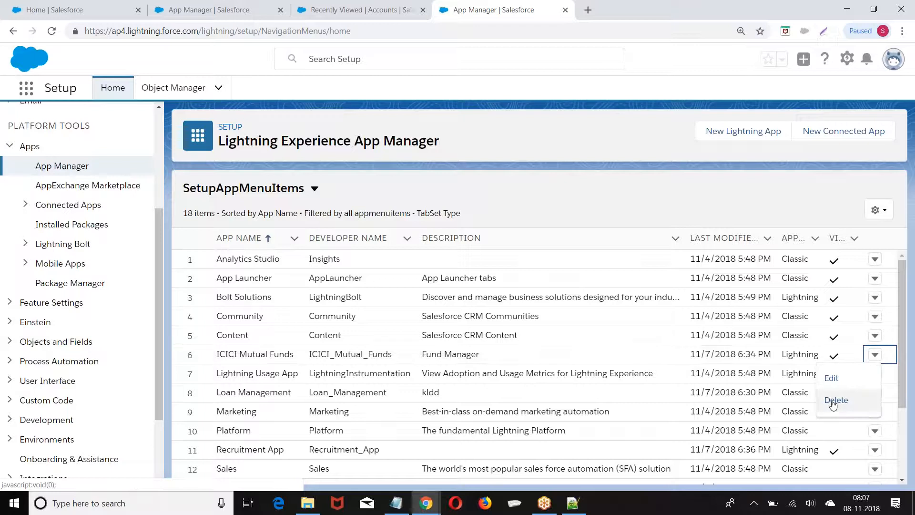
left_click(836, 400)
left_click(628, 302)
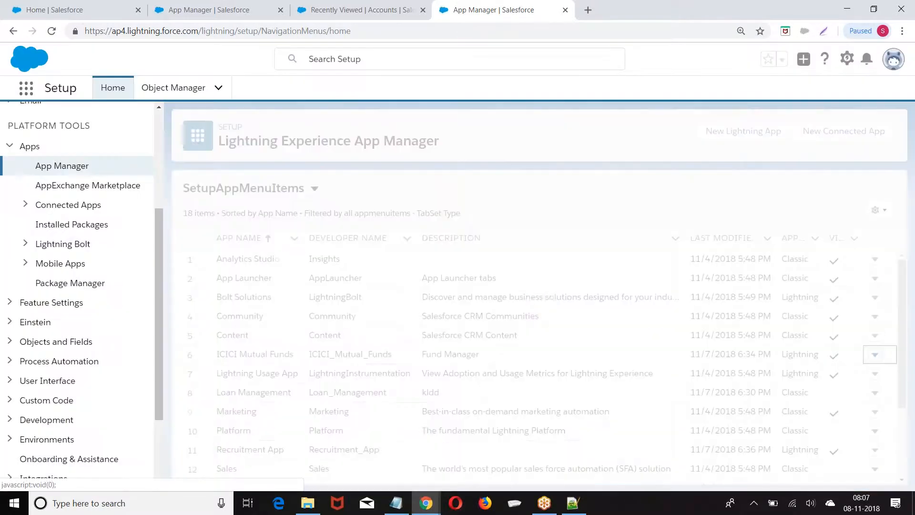
scroll(705, 431, "down", 2)
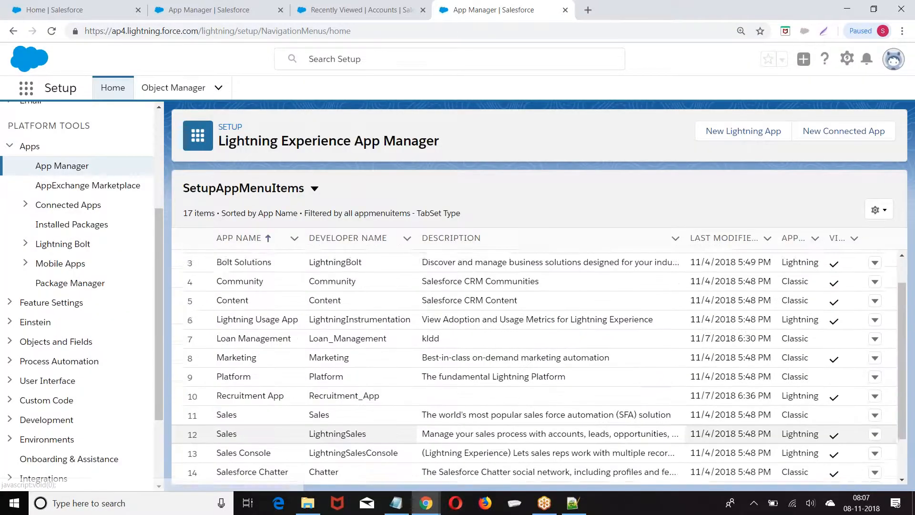
scroll(787, 260, "up", 2)
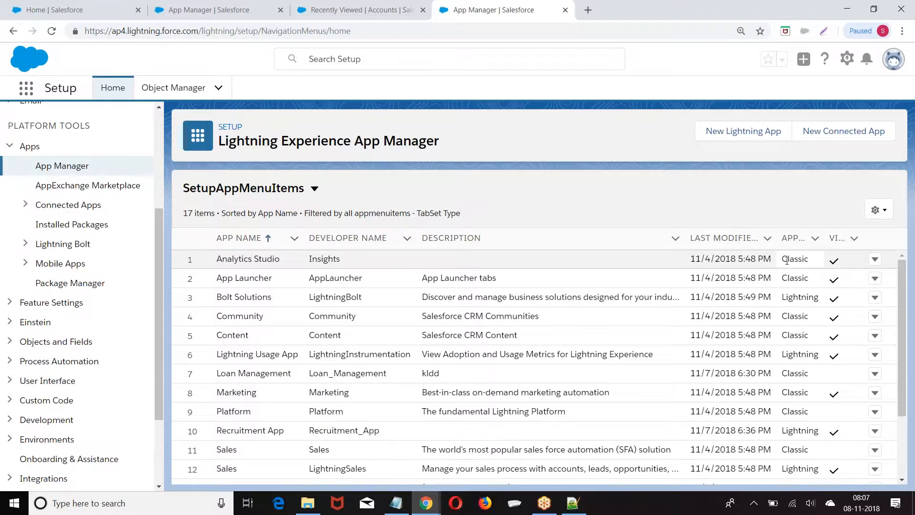
scroll(791, 373, "up", 3)
scroll(791, 373, "right", 2)
scroll(752, 269, "up", 3)
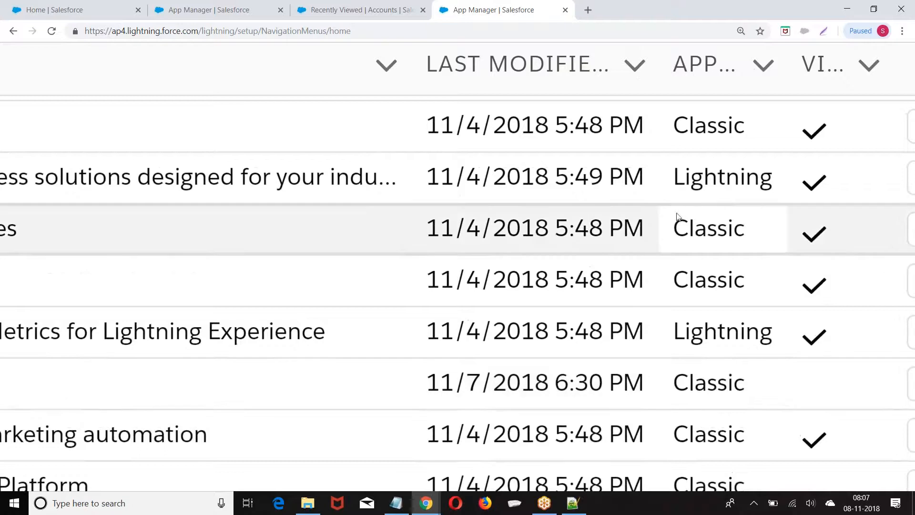
scroll(732, 223, "down", 5)
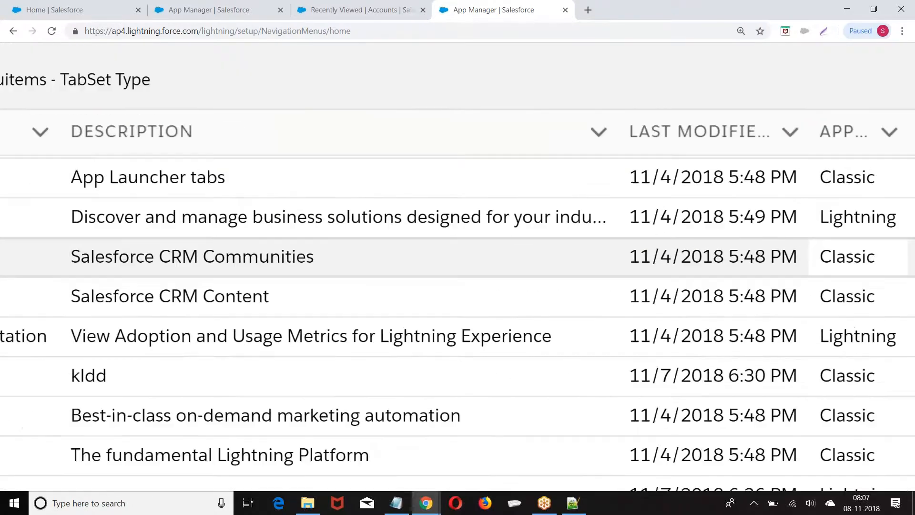
scroll(458, 295, "left", 2)
scroll(458, 296, "down", 3)
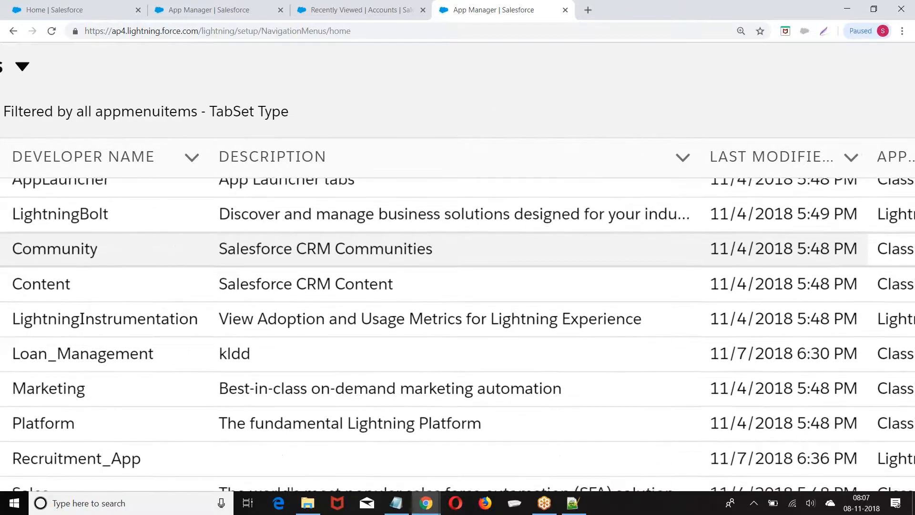
scroll(458, 334, "up", 1)
scroll(457, 295, "right", 3)
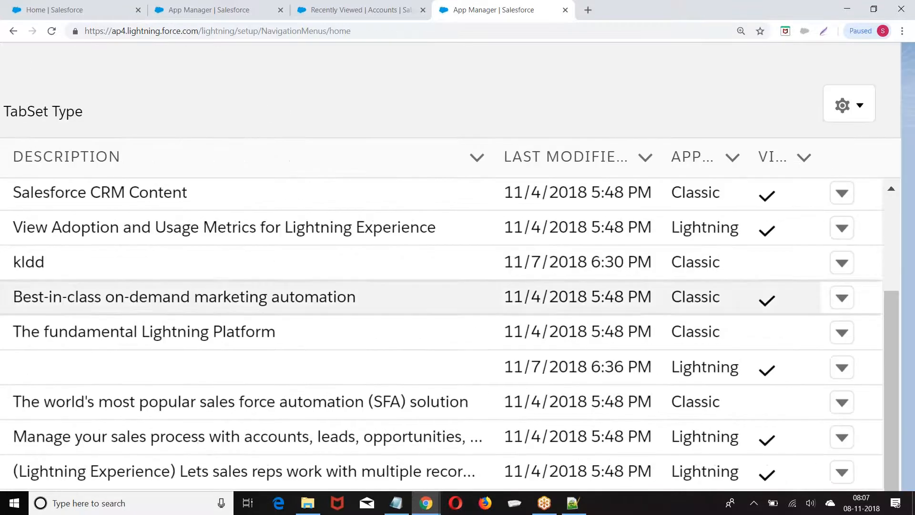
Delete the Recruitment app and scroll through the 16 apps left in App Manager
left_click(841, 373)
left_click(841, 373)
left_click(841, 373)
left_click(782, 461)
left_click(401, 277)
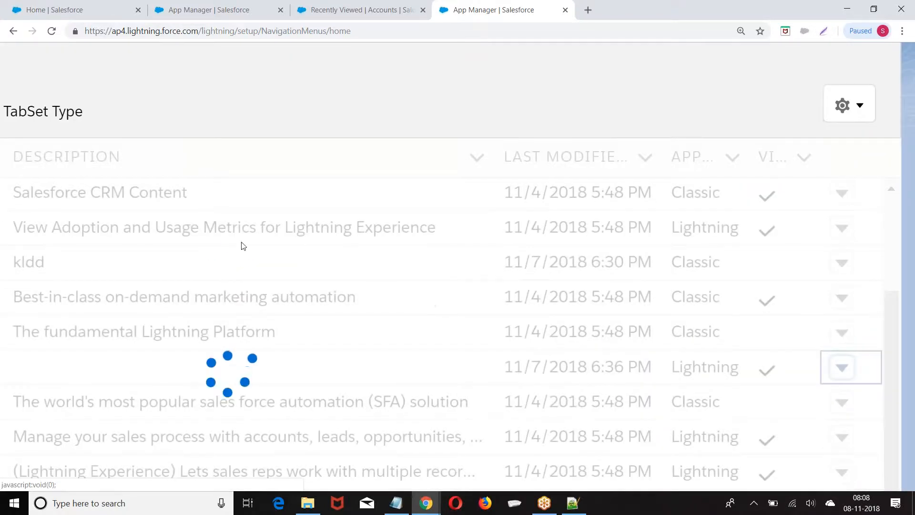
scroll(481, 270, "down", 4)
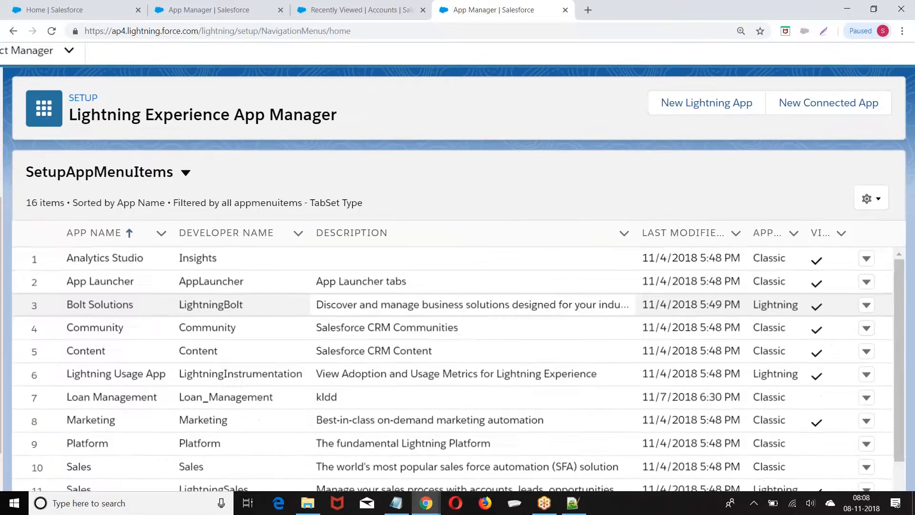
scroll(453, 367, "down", 2)
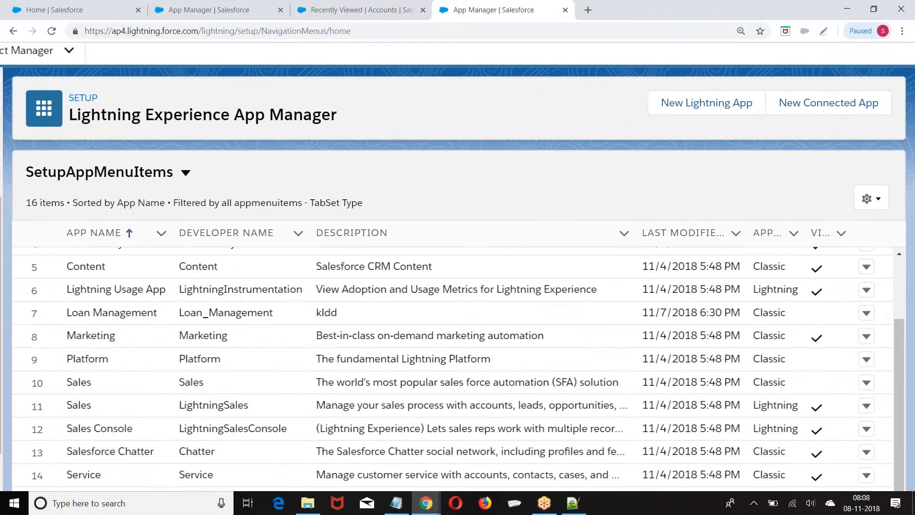
scroll(458, 266, "down", 1)
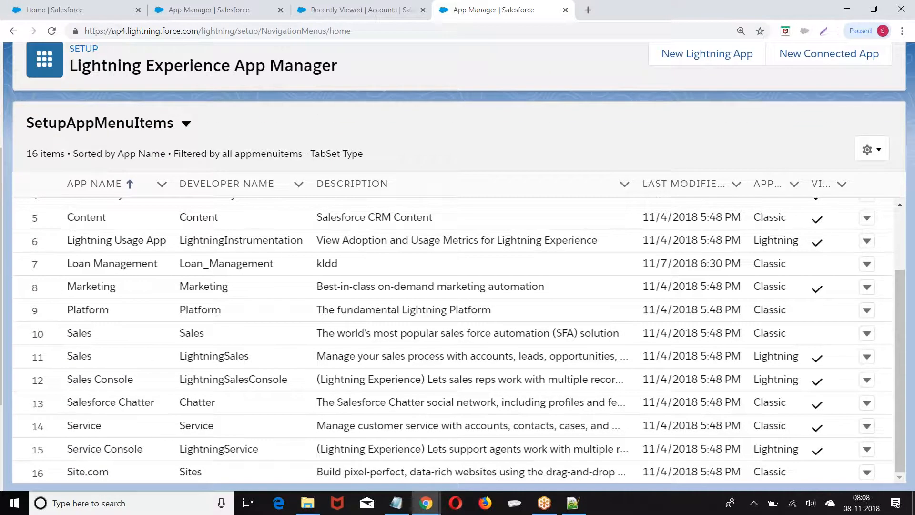
scroll(491, 224, "up", 2)
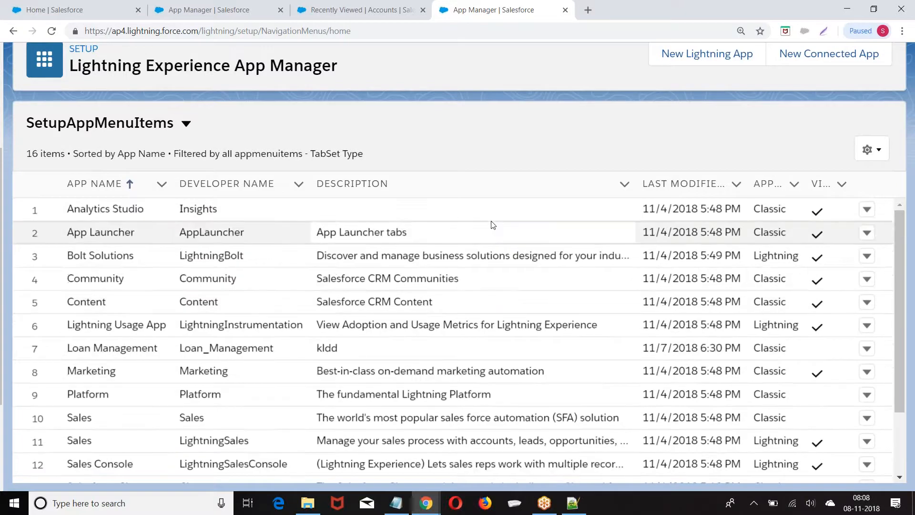
scroll(493, 225, "up", 2)
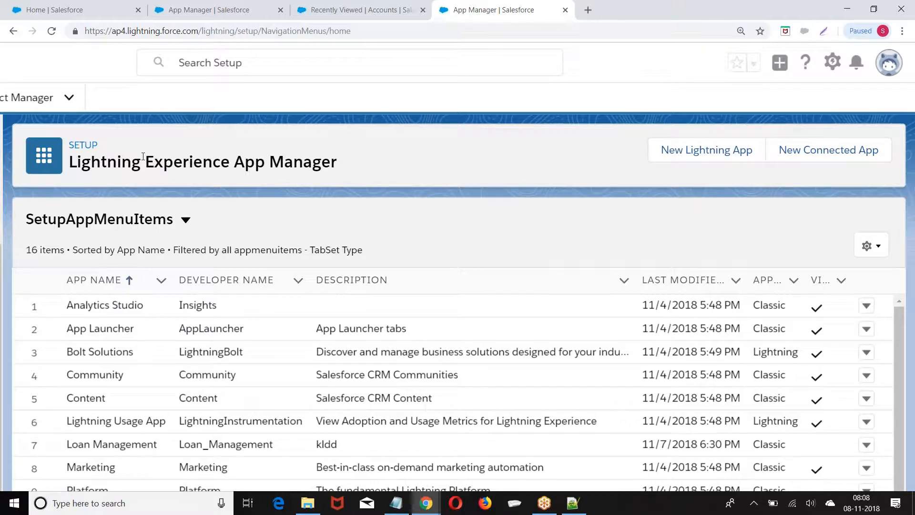
scroll(15, 185, "down", 1)
scroll(17, 188, "down", 2)
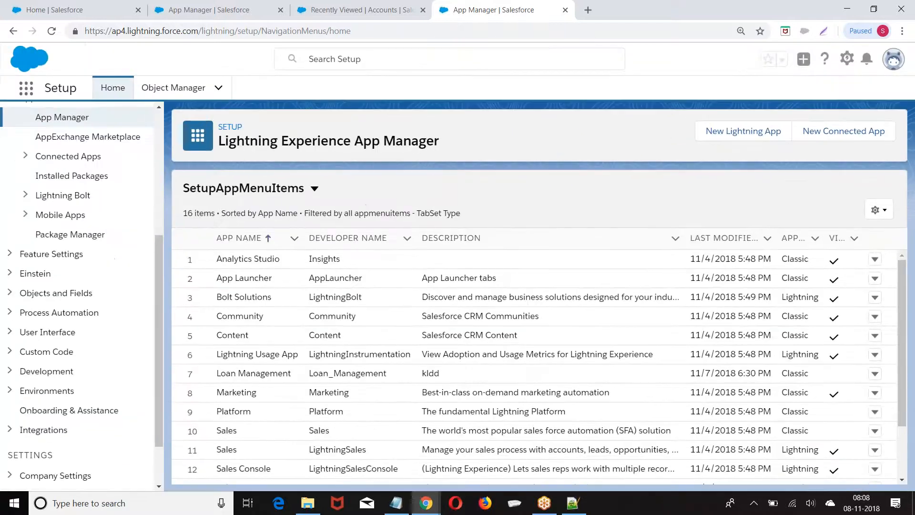
scroll(539, 367, "down", 2)
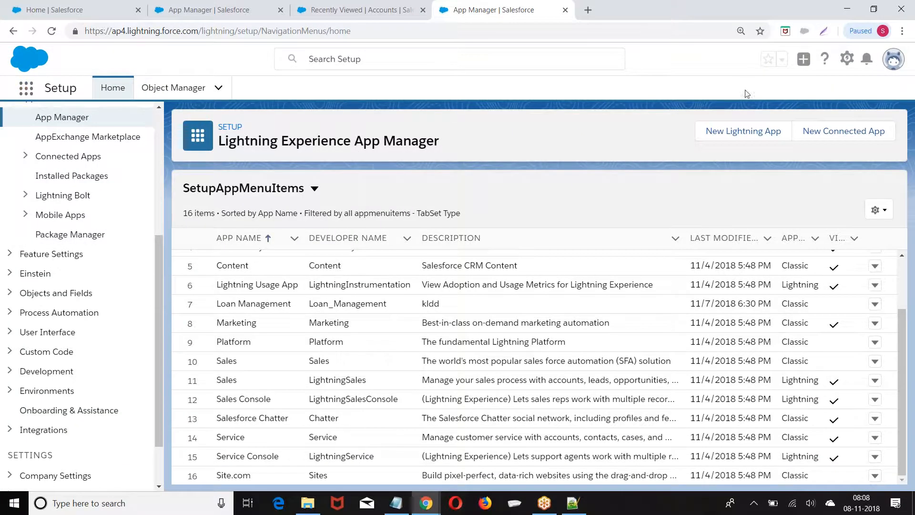
Open Setup in two new tabs, then switch to Salesforce Classic
left_click(847, 59)
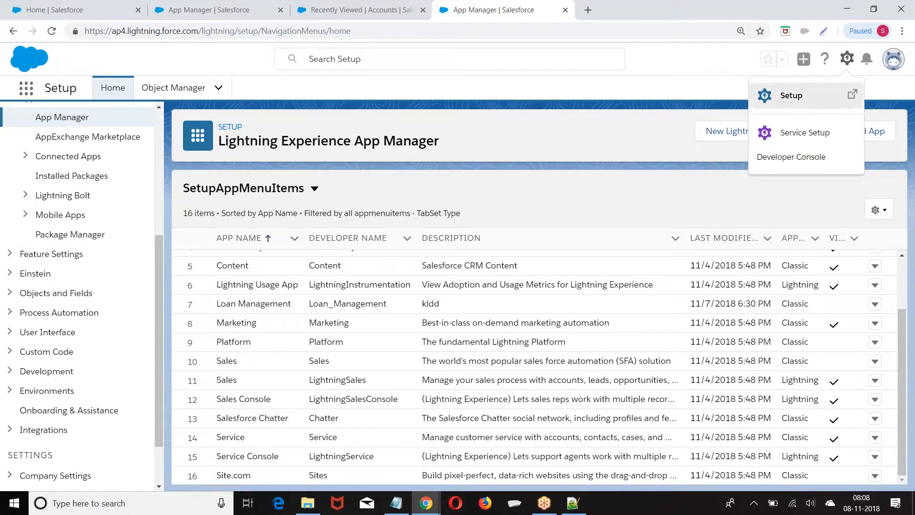
left_click(784, 97)
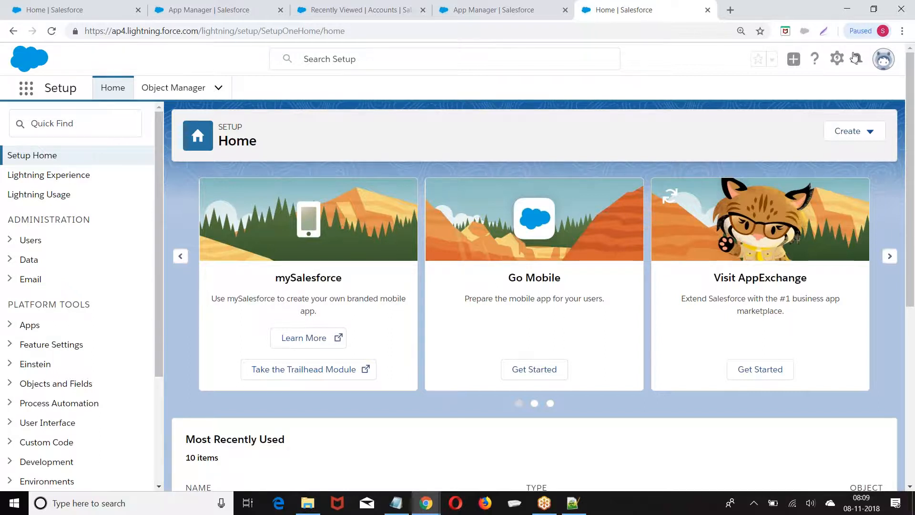
left_click(837, 58)
left_click(810, 95)
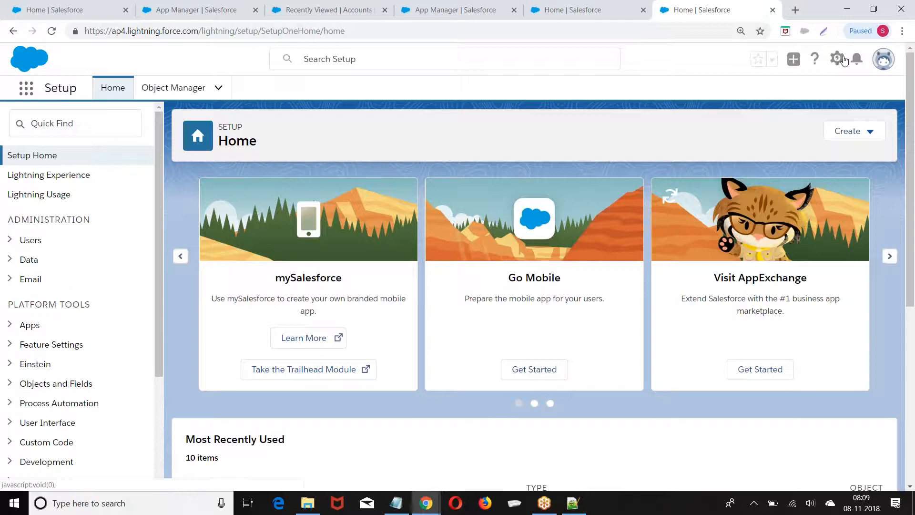
left_click(881, 60)
left_click(731, 244)
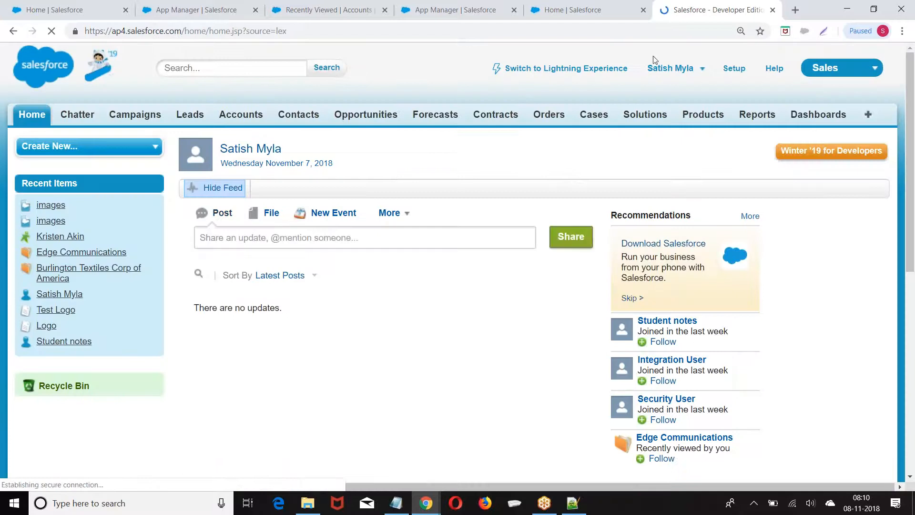
From Classic Setup, open Build > Create > Apps and edit the Loan Management app
left_click(734, 69)
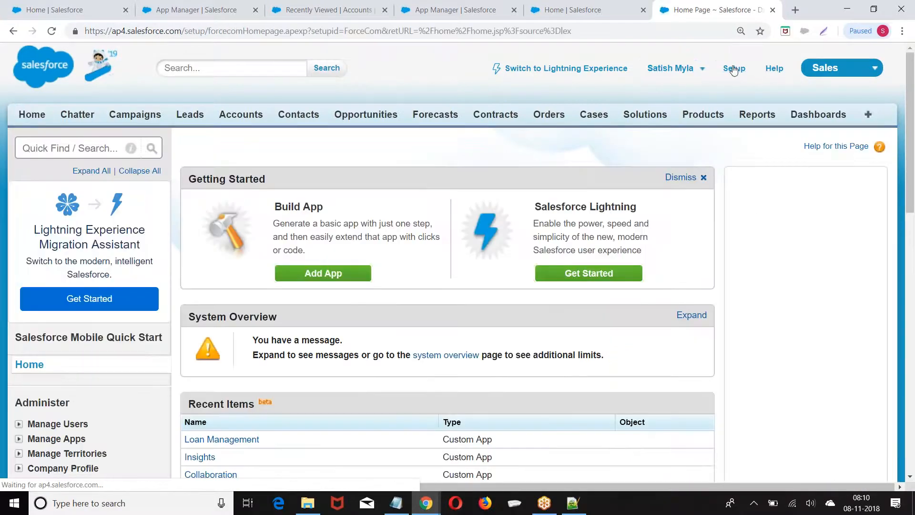
scroll(18, 136, "down", 6)
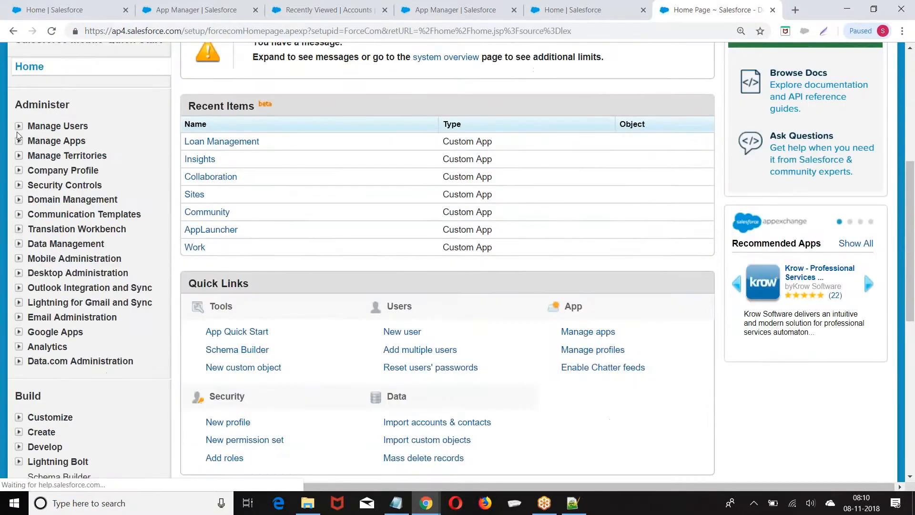
scroll(18, 136, "down", 6)
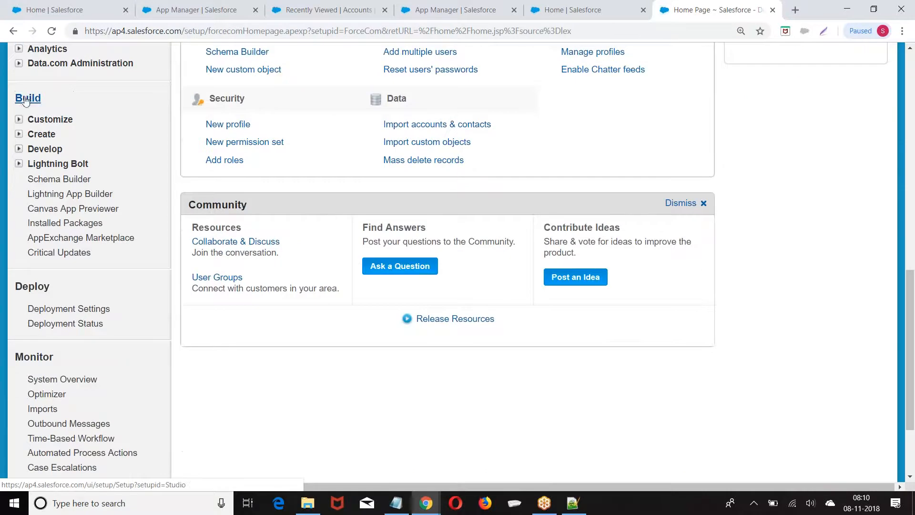
left_click(18, 135)
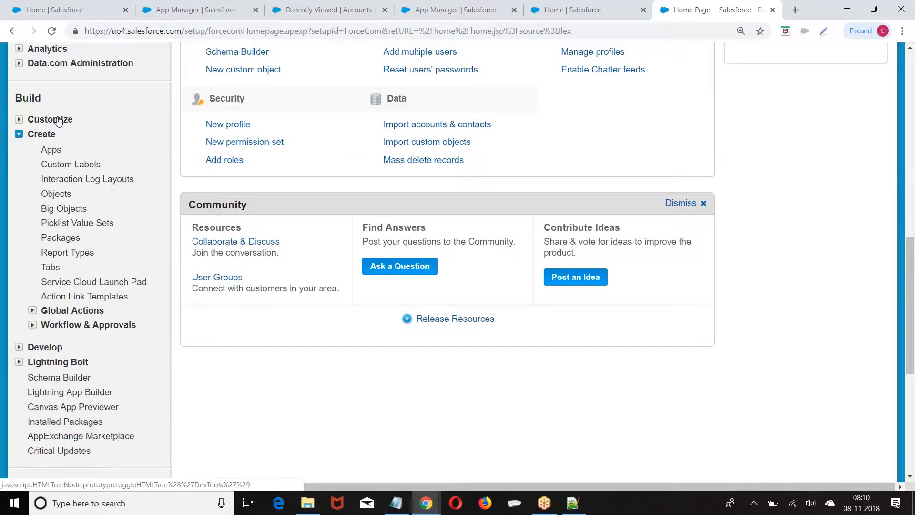
left_click(50, 150)
scroll(364, 165, "down", 3)
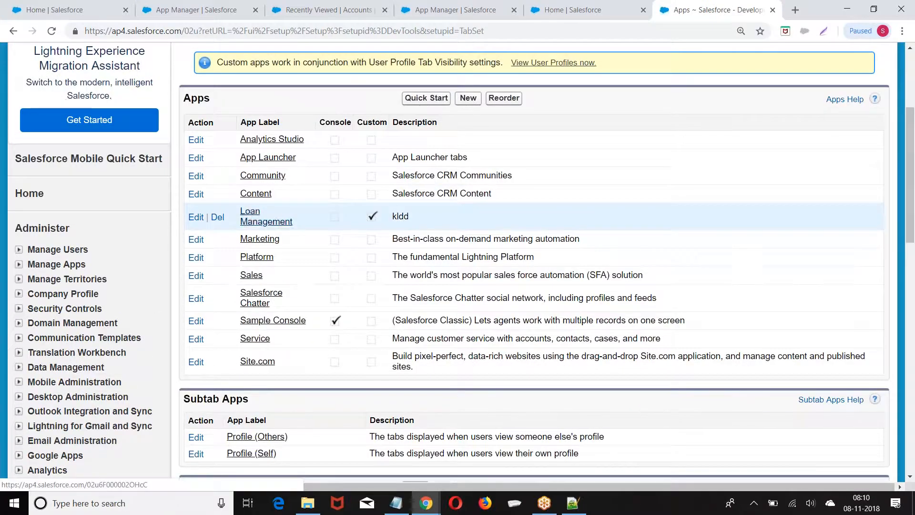
left_click(196, 217)
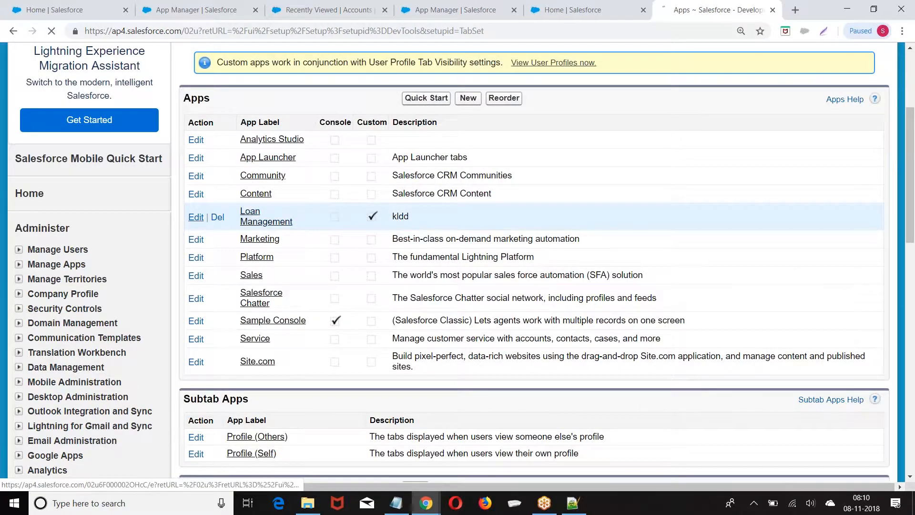
Enable Show in Lightning Experience for Loan Management and save the app
scroll(470, 210, "down", 5)
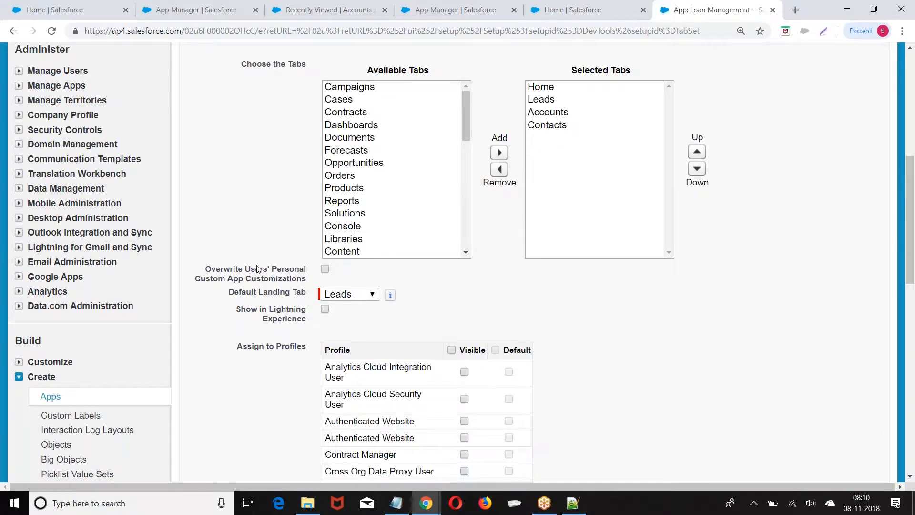
left_click_drag(239, 313, 323, 330)
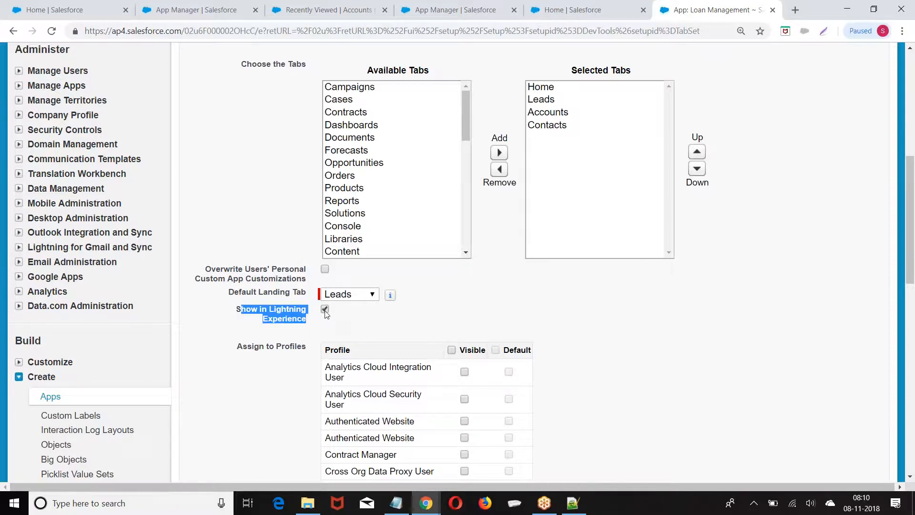
scroll(380, 319, "up", 7)
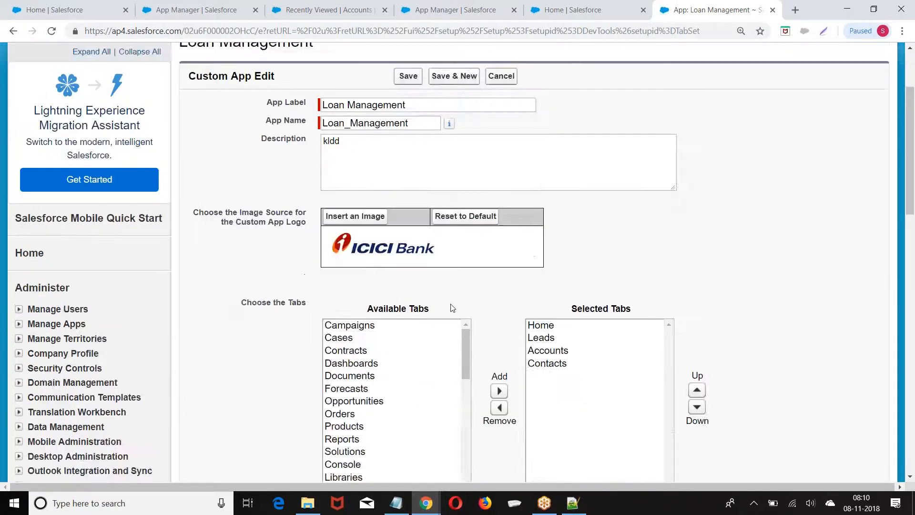
left_click(407, 197)
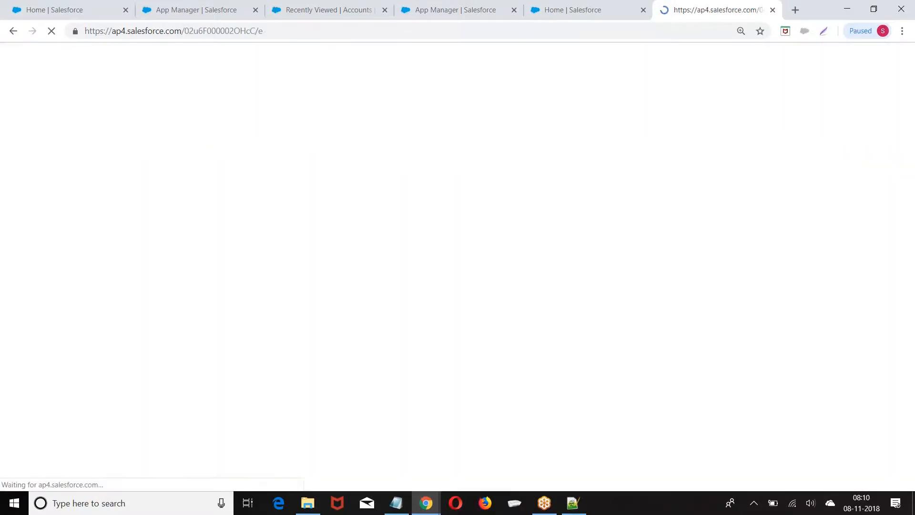
Switch back to Lightning Experience and close the extra App Manager, home and Accounts tabs
scroll(307, 217, "down", 3)
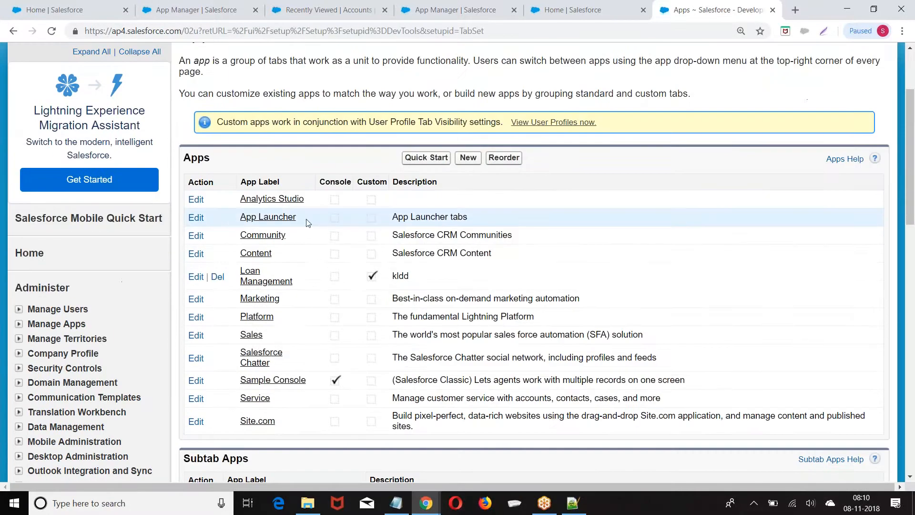
scroll(503, 238, "up", 3)
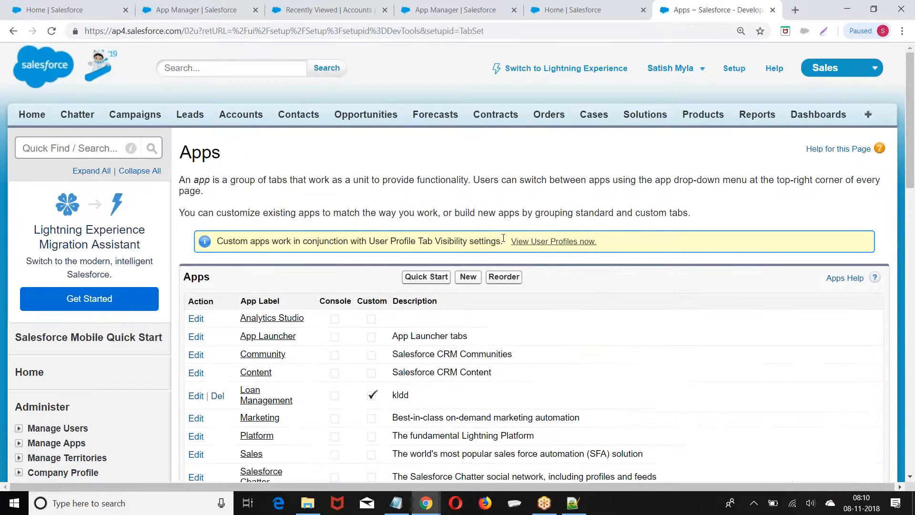
left_click(549, 70)
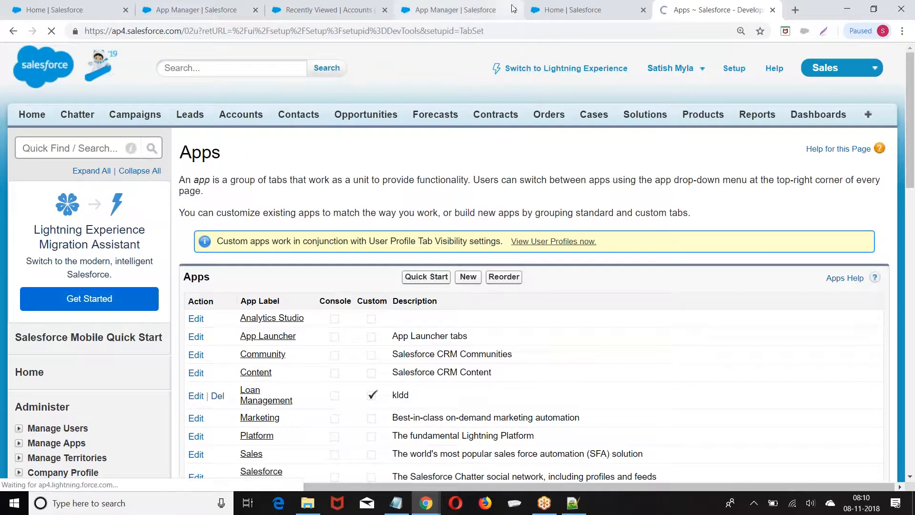
left_click(513, 10)
left_click(514, 10)
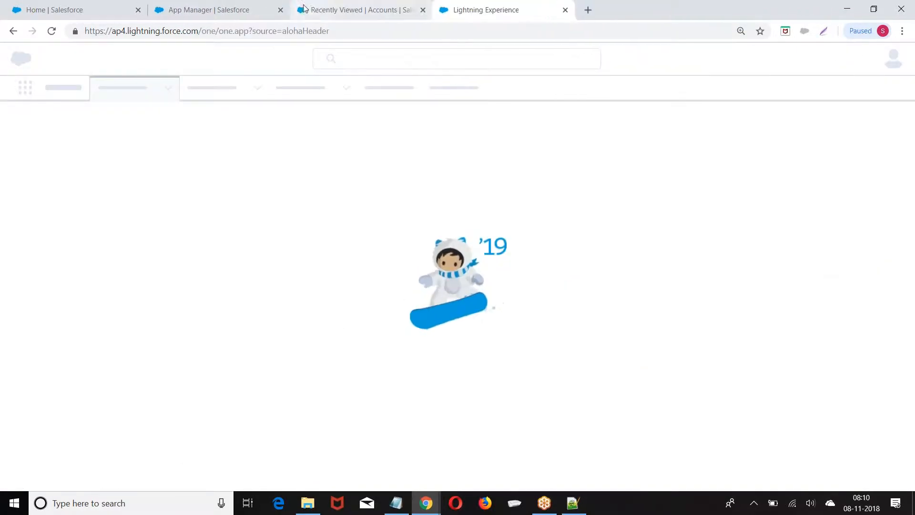
left_click(422, 10)
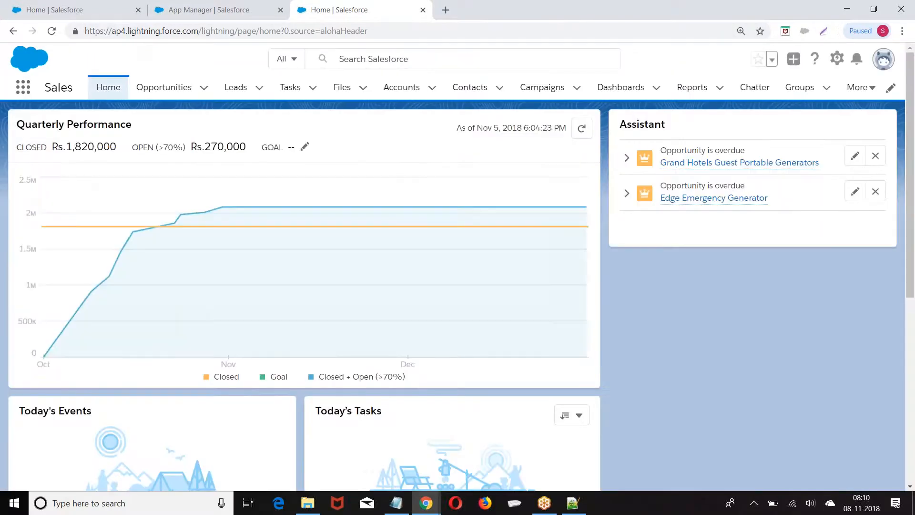
Browse all apps in the App Launcher, then close it
left_click(23, 88)
scroll(457, 286, "down", 4)
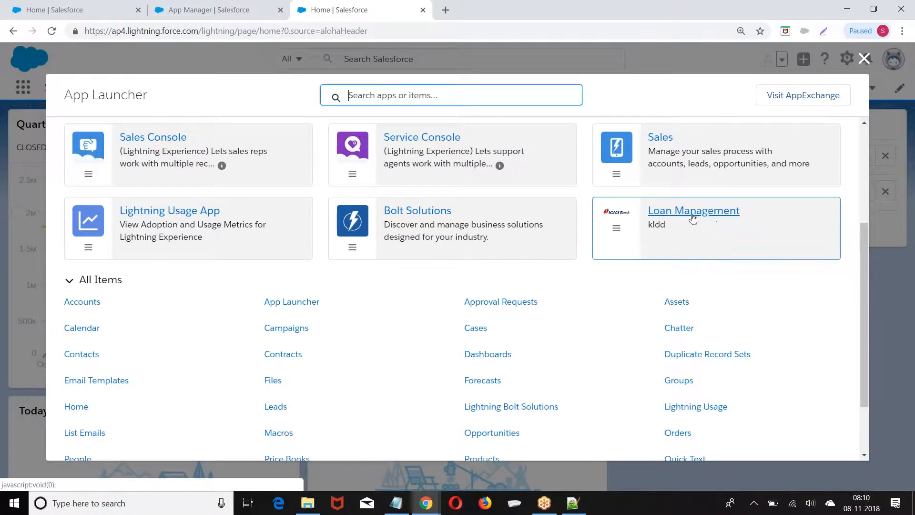
scroll(680, 231, "up", 1)
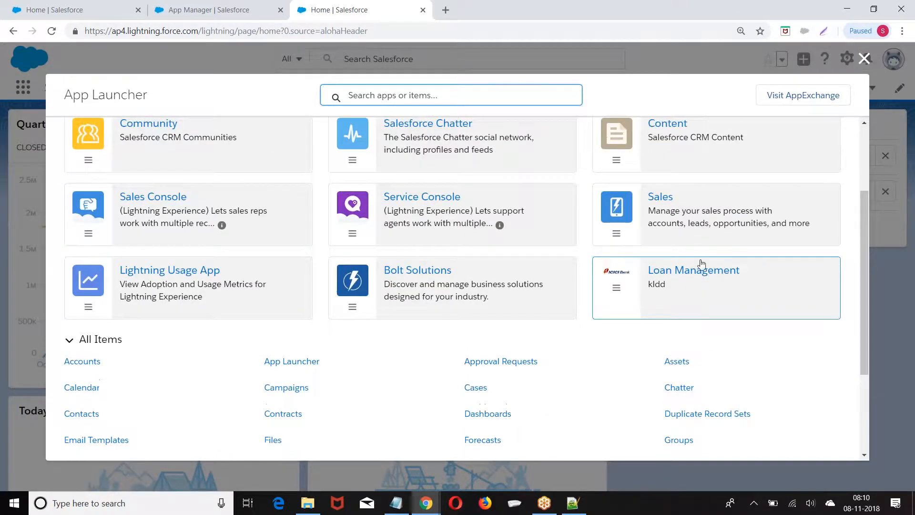
left_click(864, 58)
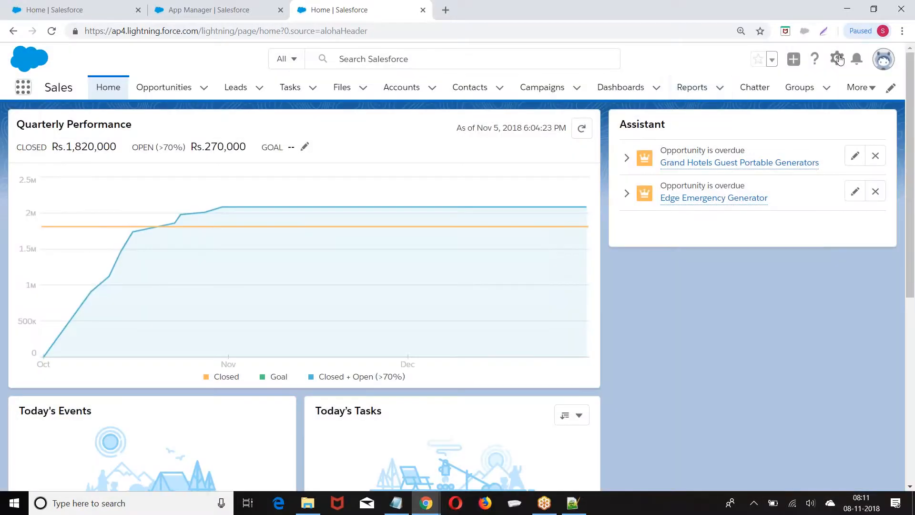
Open Setup in a new tab and go to the Lightning Experience App Manager
left_click(837, 58)
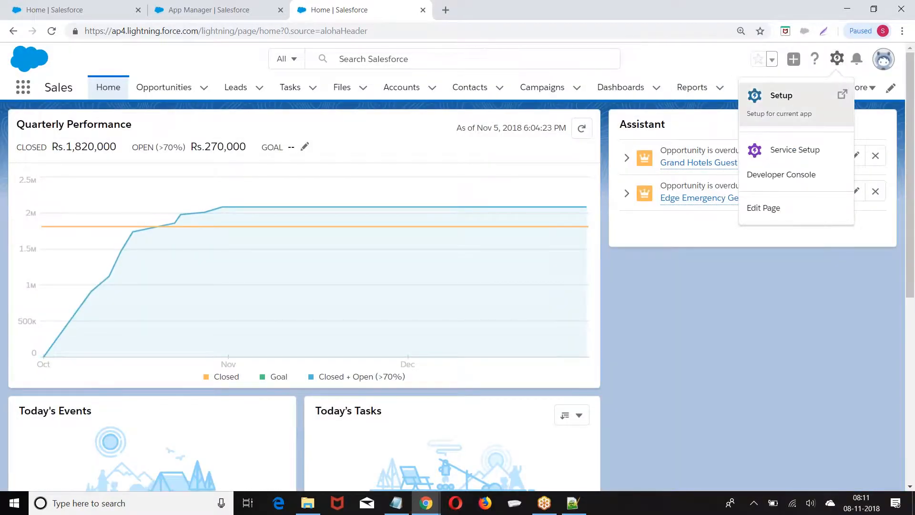
left_click(782, 97)
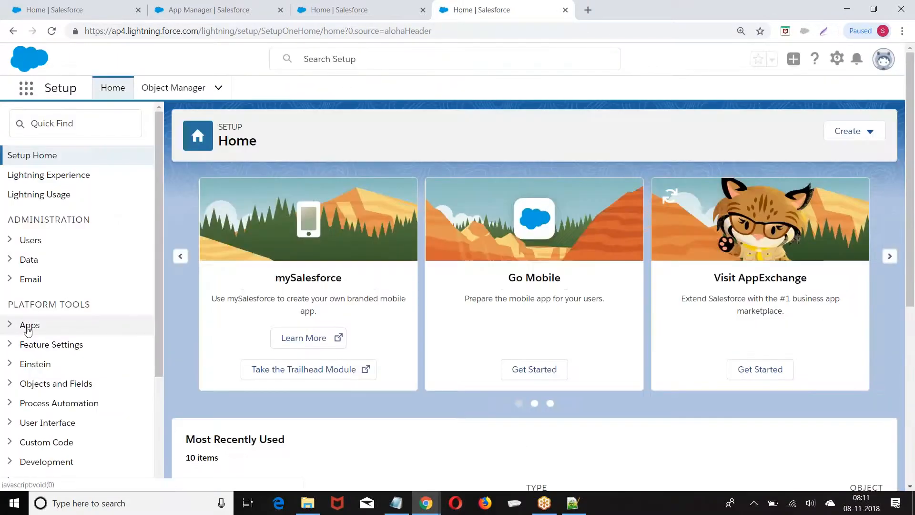
left_click(27, 326)
left_click(55, 348)
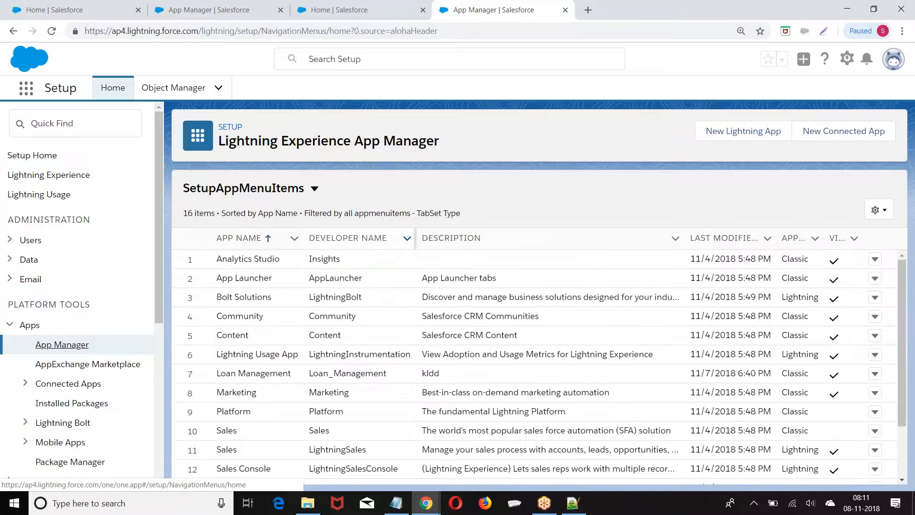
Scroll through the 16 listed apps and highlight the Loan Management row
scroll(386, 322, "down", 3)
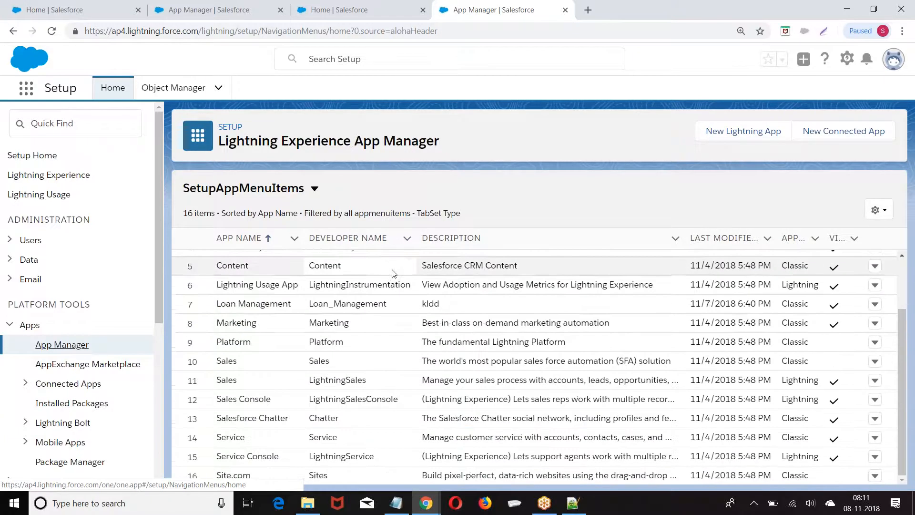
scroll(390, 349, "up", 3)
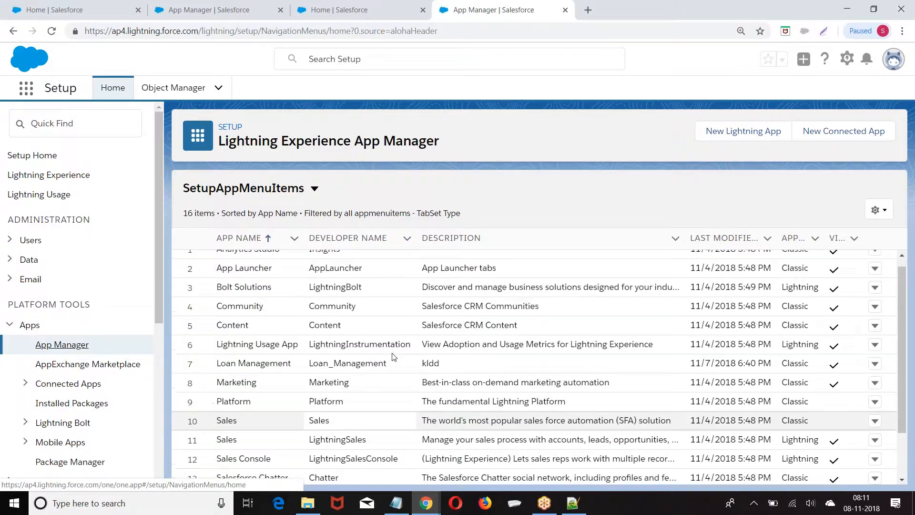
scroll(365, 330, "down", 3)
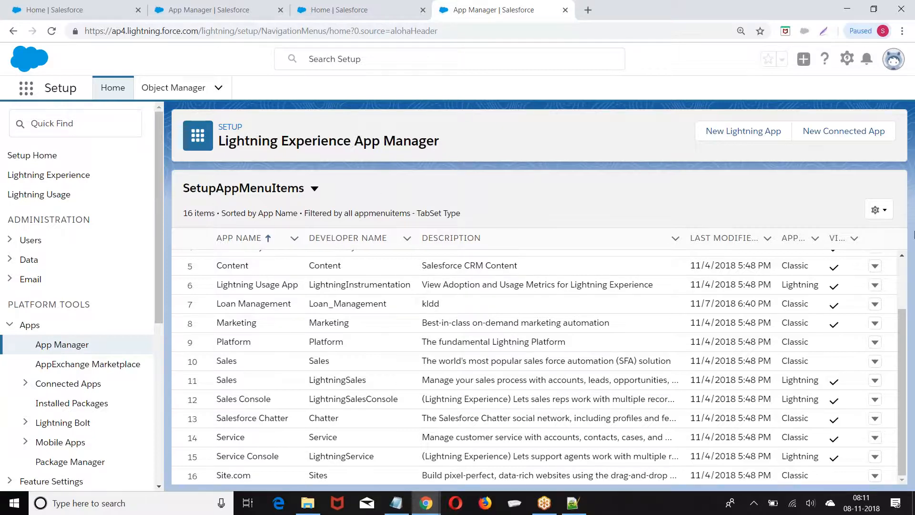
left_click(914, 234)
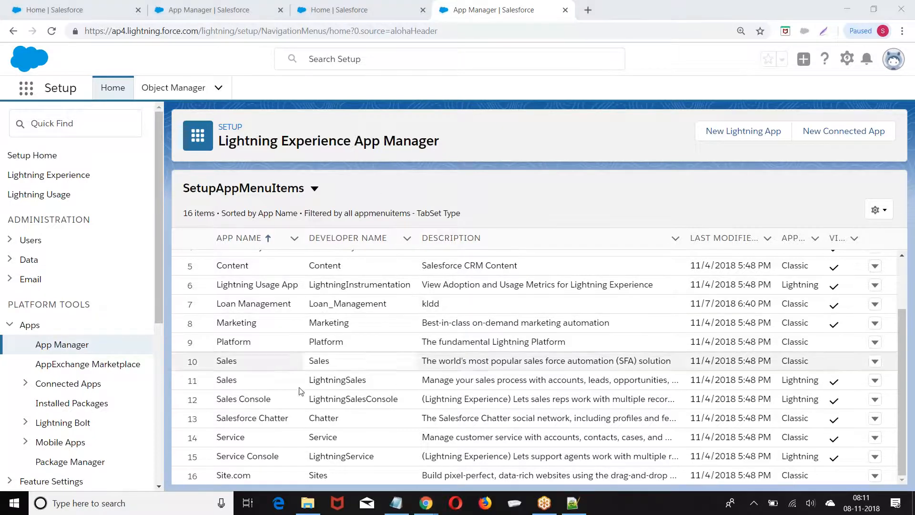
left_click_drag(217, 308, 800, 304)
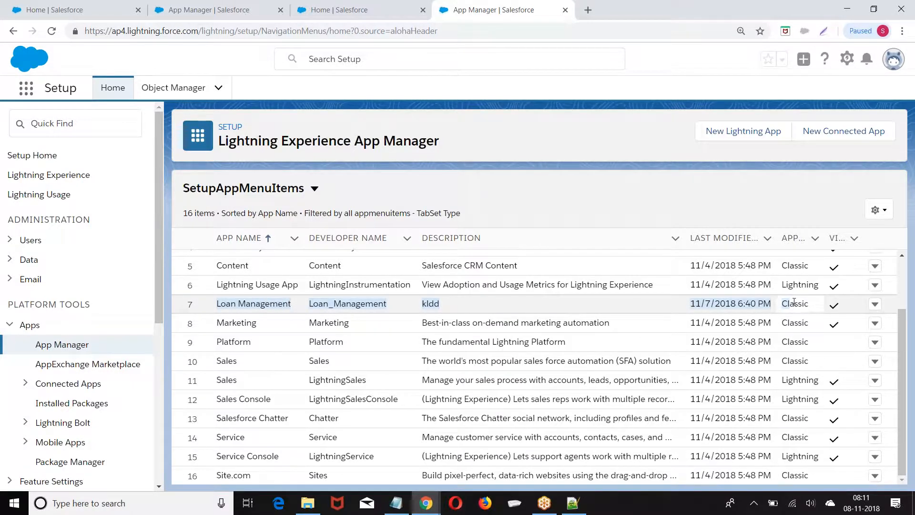
left_click_drag(903, 327, 903, 276)
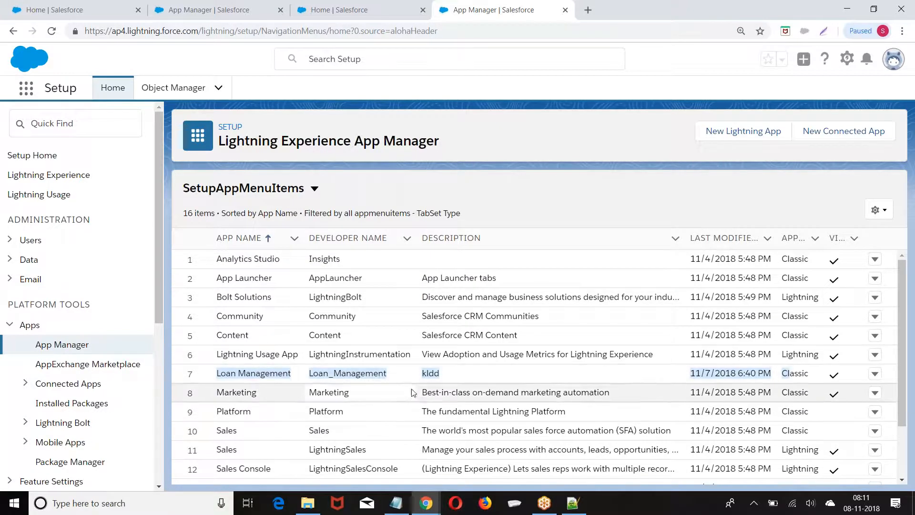
left_click(894, 305)
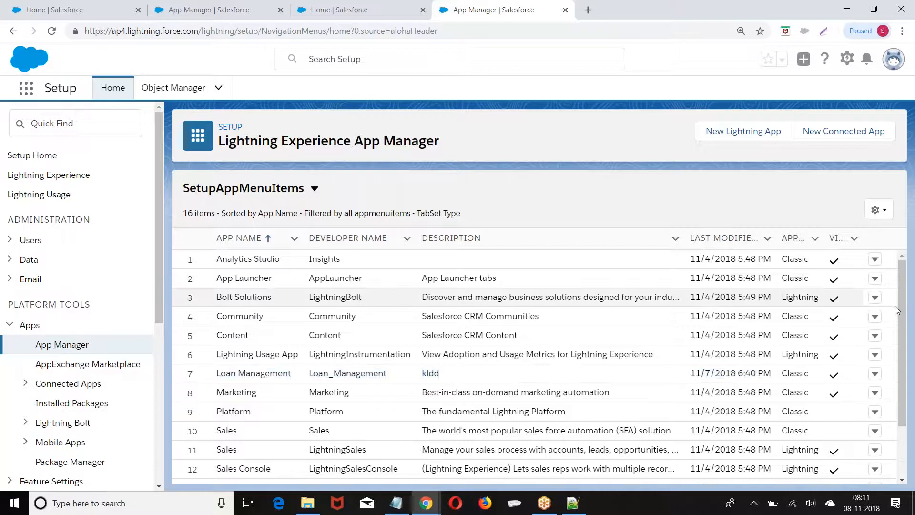
left_click_drag(902, 336, 903, 405)
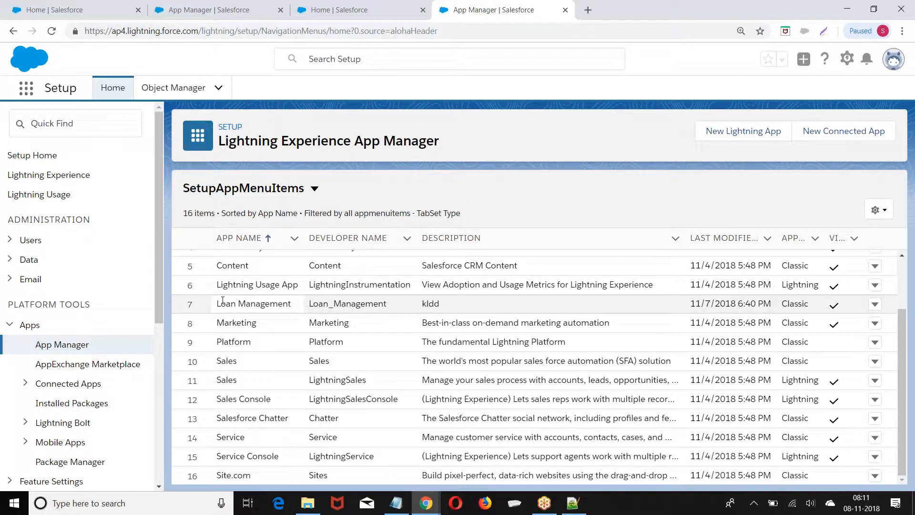
left_click_drag(220, 302, 322, 323)
scroll(350, 319, "up", 2)
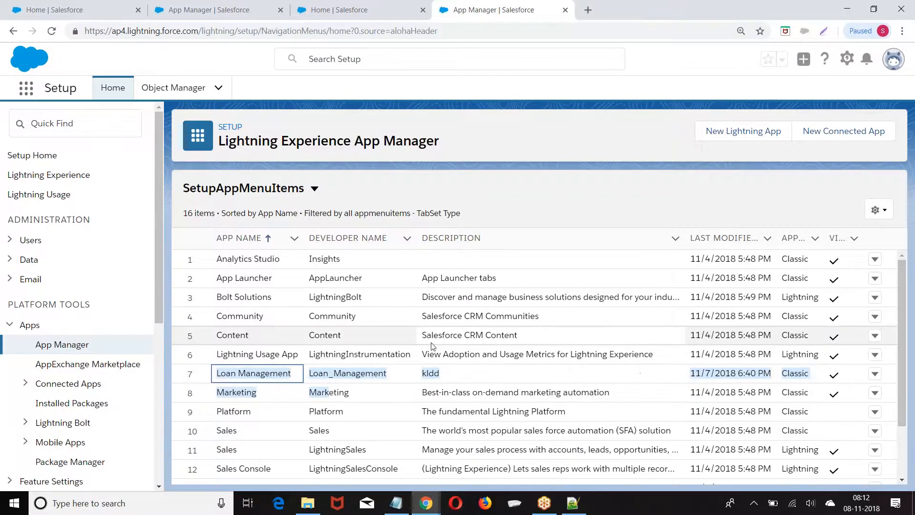
scroll(433, 345, "down", 2)
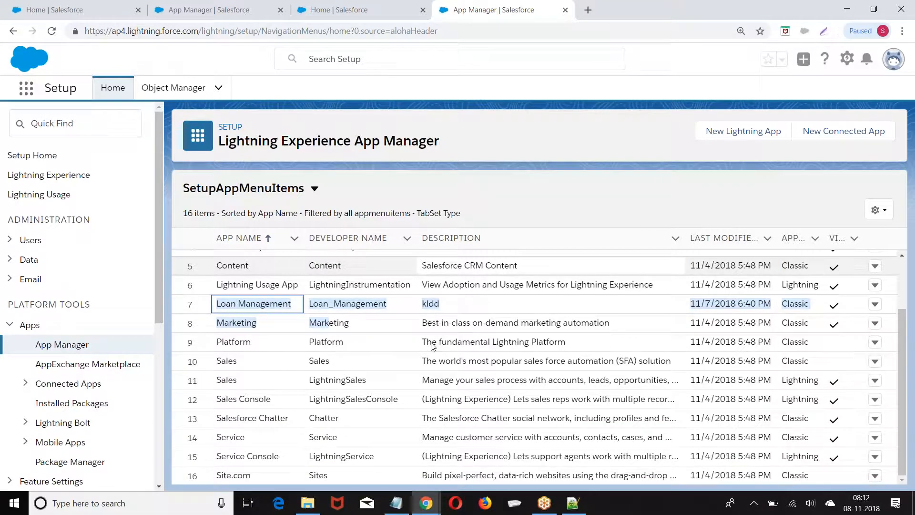
scroll(433, 345, "up", 2)
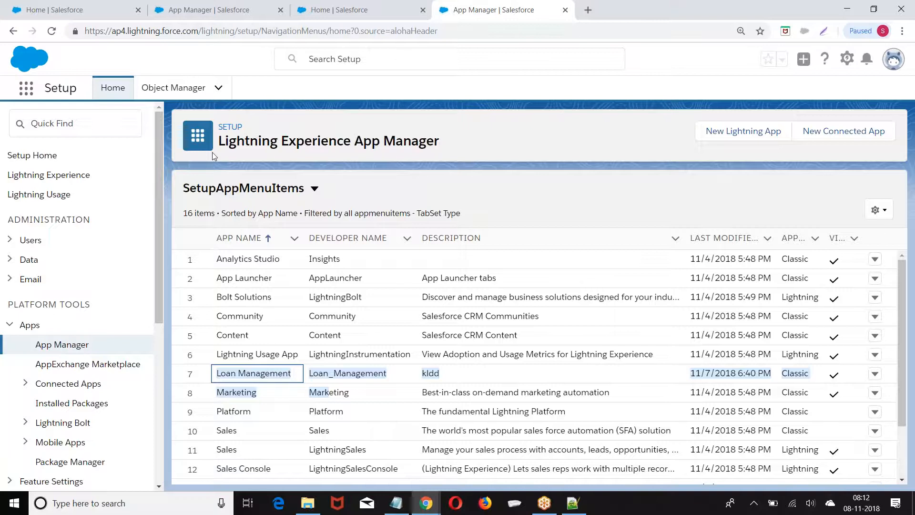
left_click(897, 65)
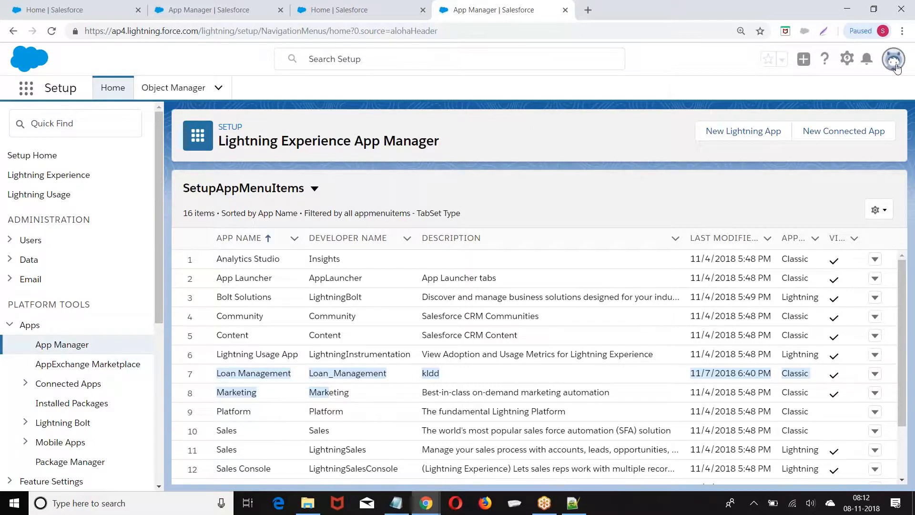
Return to Salesforce Classic and switch to the Loan Management app's Leads home page
left_click(715, 244)
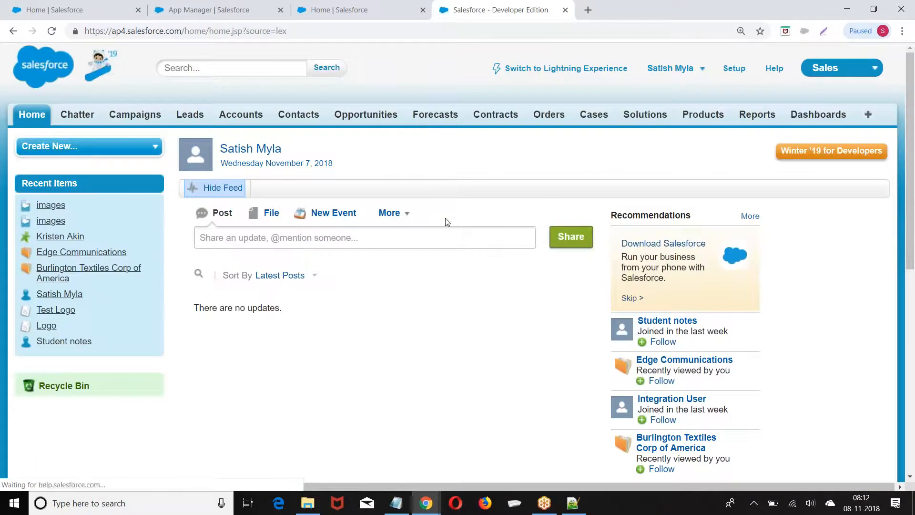
left_click(844, 69)
left_click(805, 230)
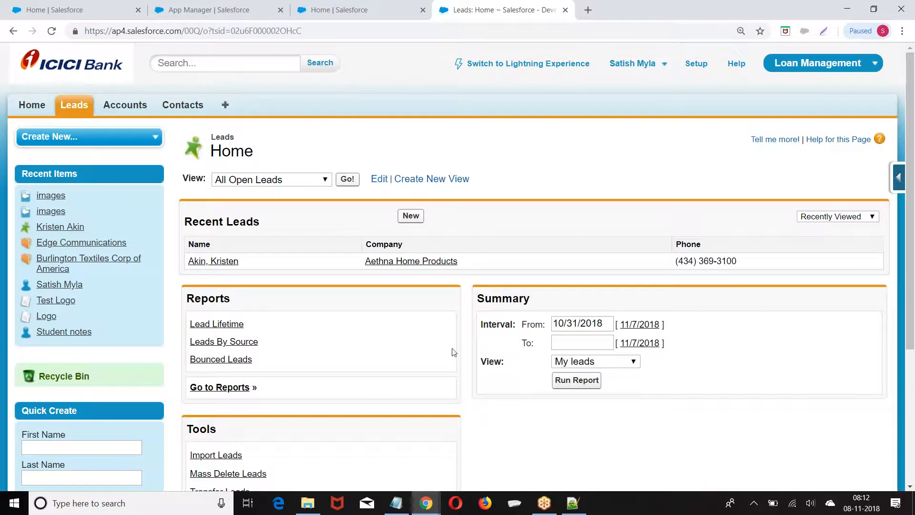
Open 2.Applications via Edit with Notepad++ and select all of its notes
left_click(308, 503)
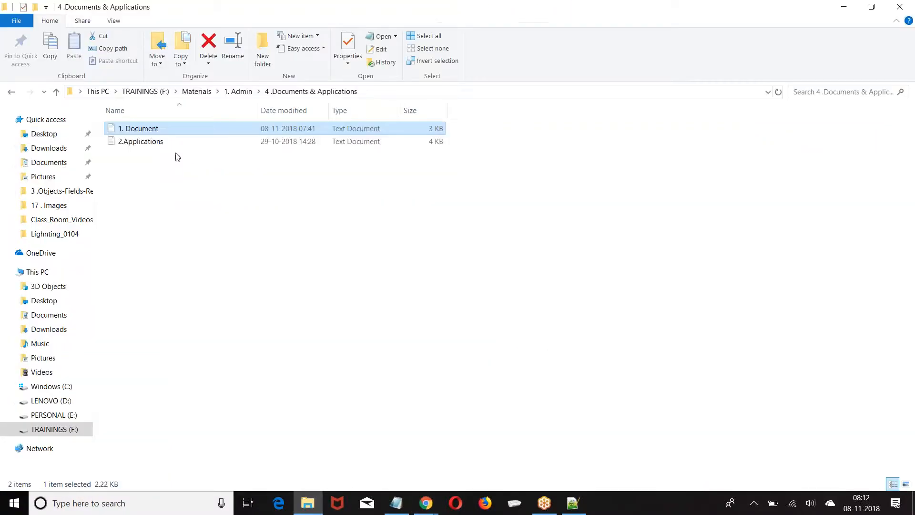
right_click(141, 143)
left_click(64, 191)
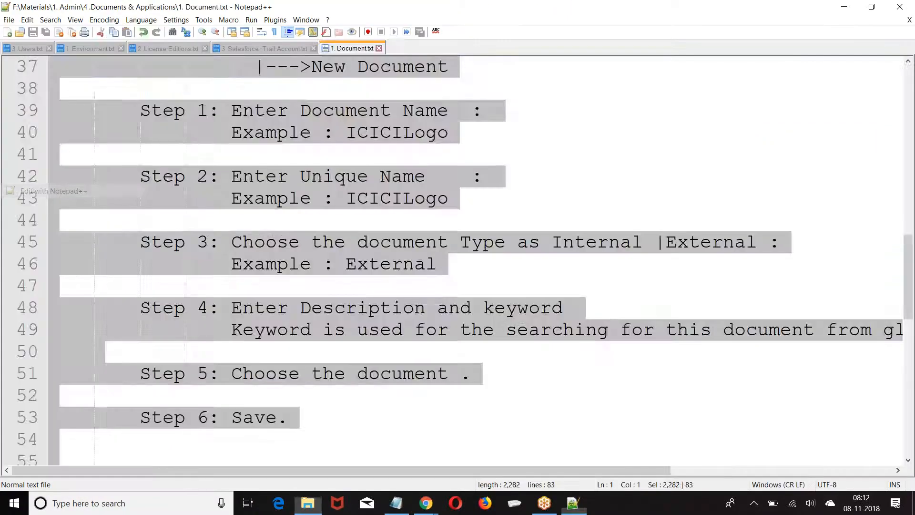
left_click(92, 92)
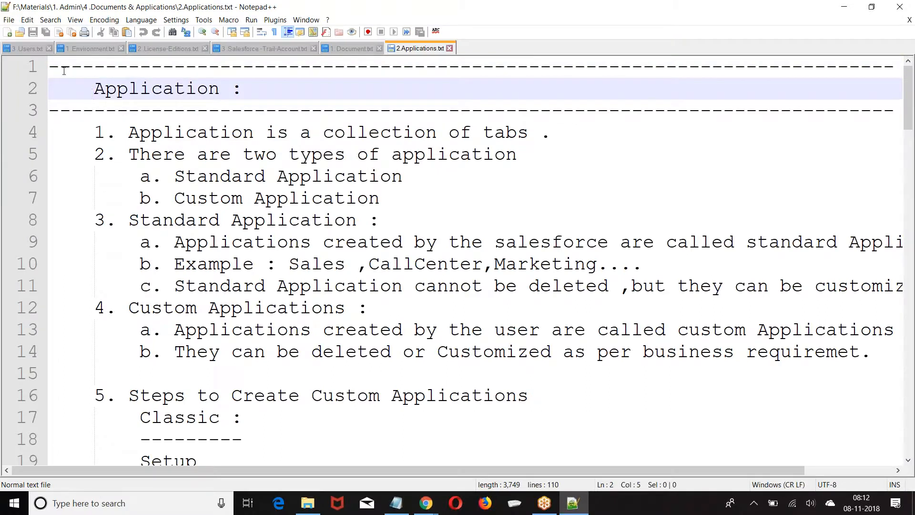
key("ctrl+a")
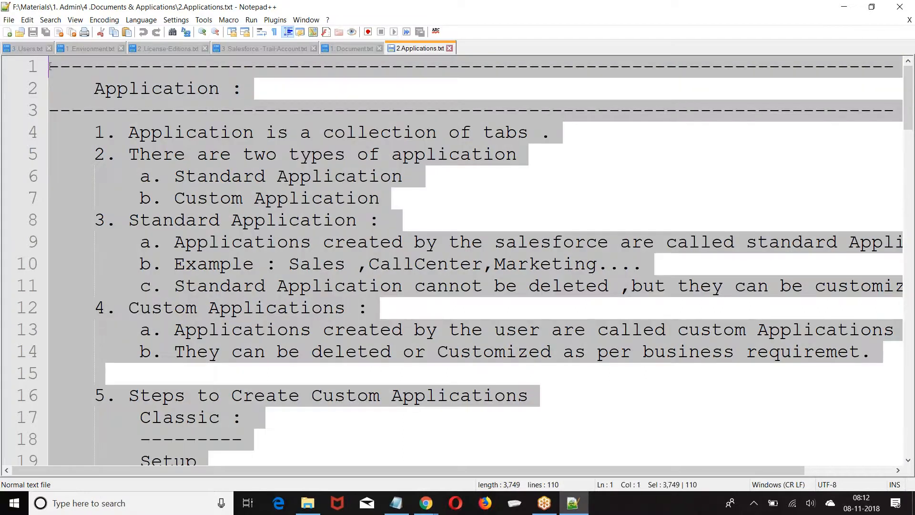
left_click(427, 503)
Create a new Visualforce page named Application_Notes in the Developer Console
left_click(496, 437)
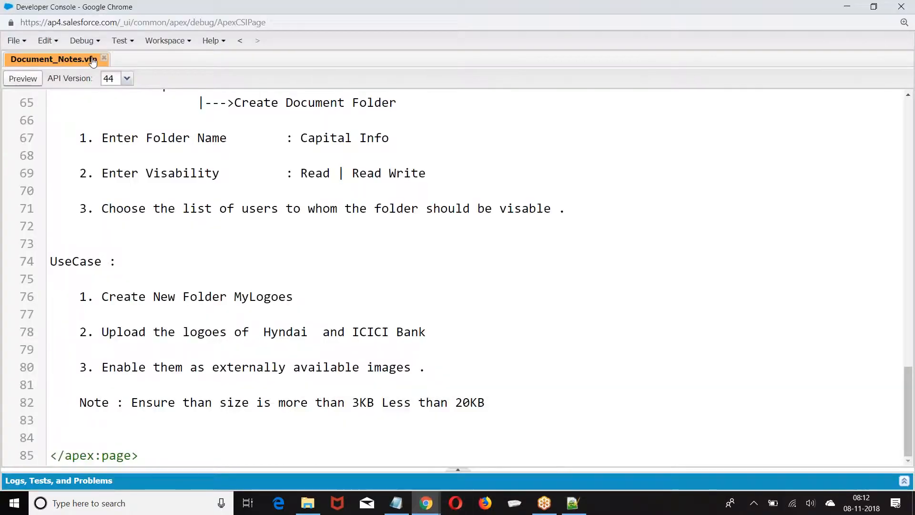
left_click(17, 40)
mouse_move(85, 67)
left_click(260, 64)
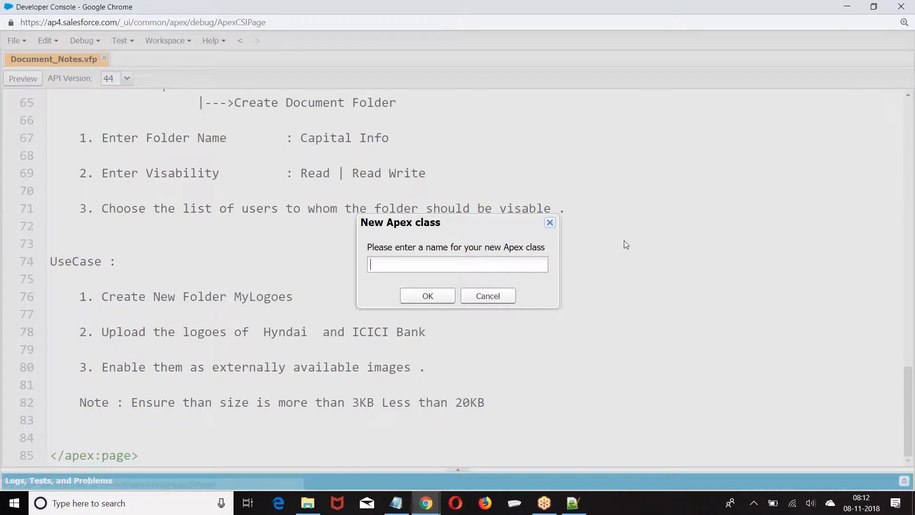
left_click(553, 223)
left_click(23, 41)
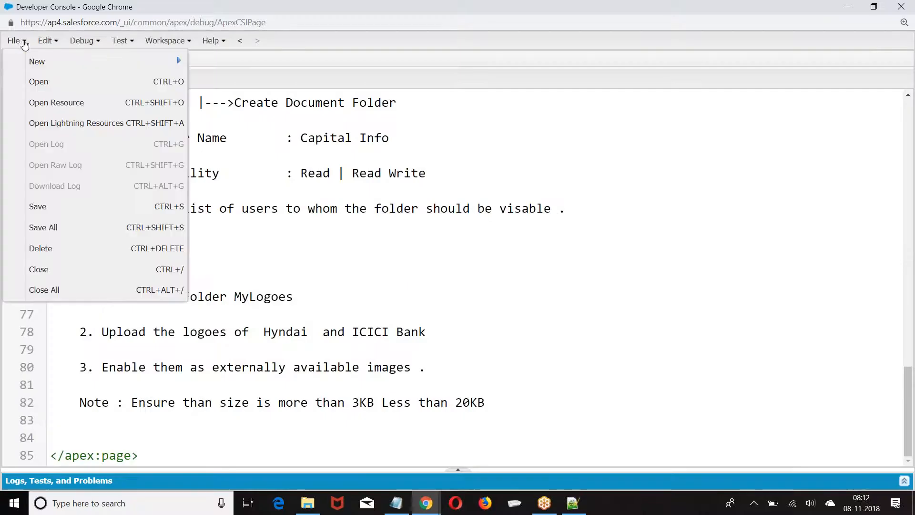
mouse_move(96, 61)
left_click(235, 105)
type("A")
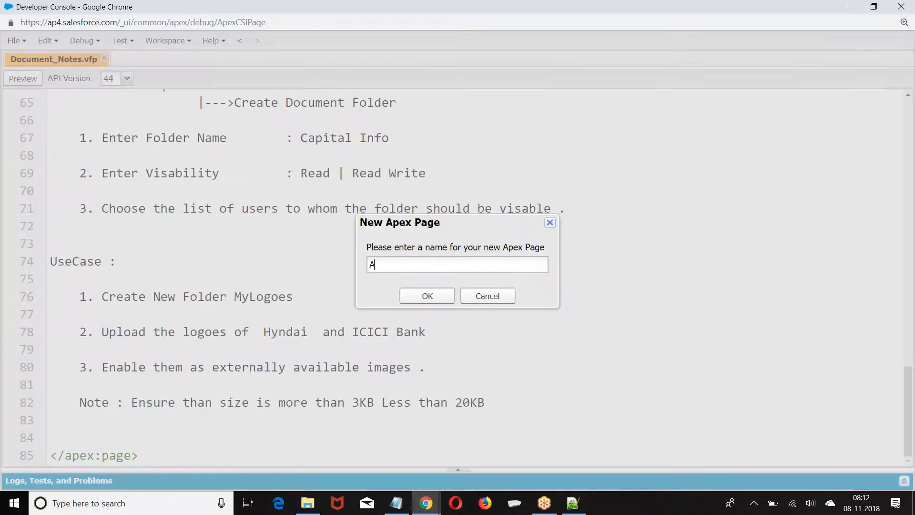
type("pplication_Notes")
key("Return")
Paste the application notes into the page and remove the indent before Application
left_click(142, 109)
key("Return")
key("ctrl+v")
scroll(143, 108, "up", 20)
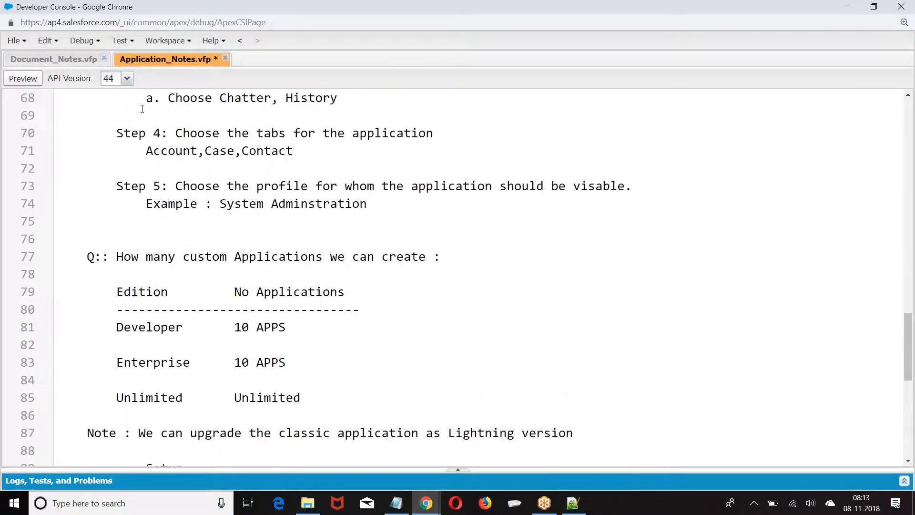
scroll(142, 109, "up", 6)
left_click(90, 121)
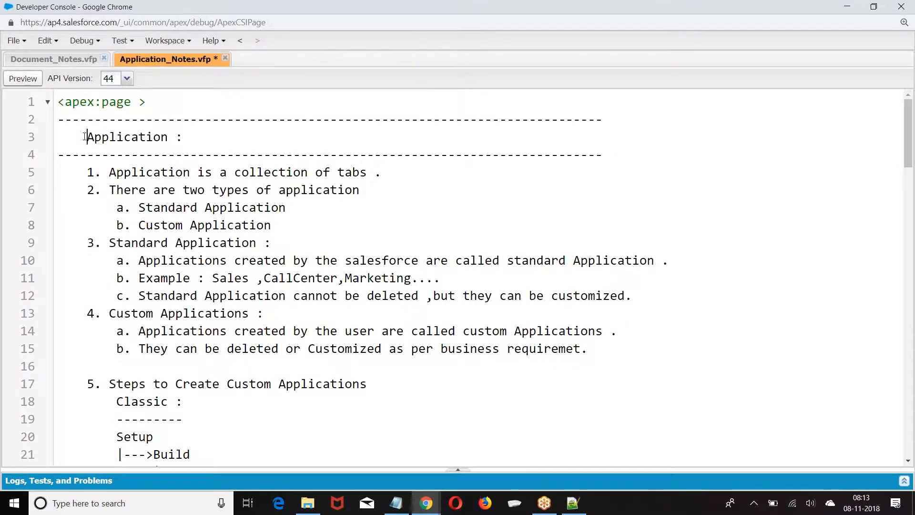
left_click(85, 134)
key("BackSpace")
key("BackSpace")
key("BackSpace")
key("BackSpace")
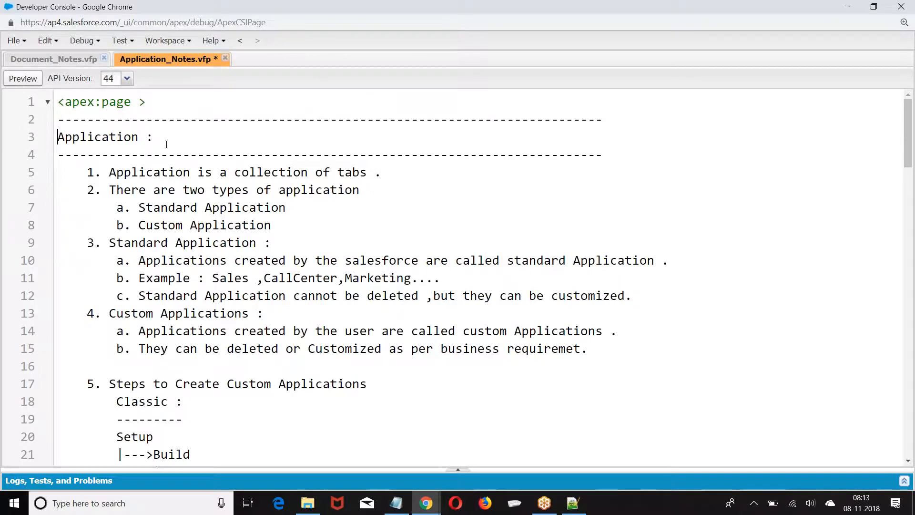
Insert blank lines after points 1, 2 and 3 of the notes
scroll(152, 135, "down", 1)
scroll(143, 129, "up", 1)
scroll(135, 125, "down", 1)
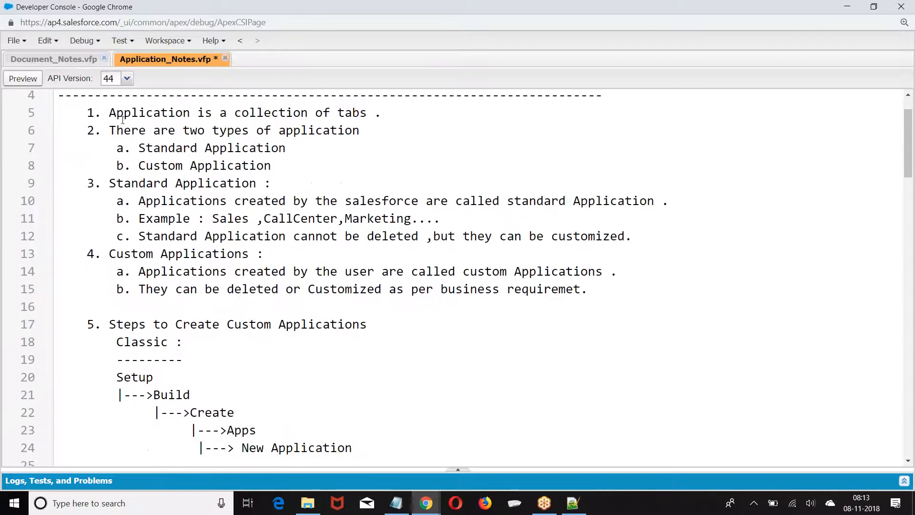
scroll(90, 158, "up", 1)
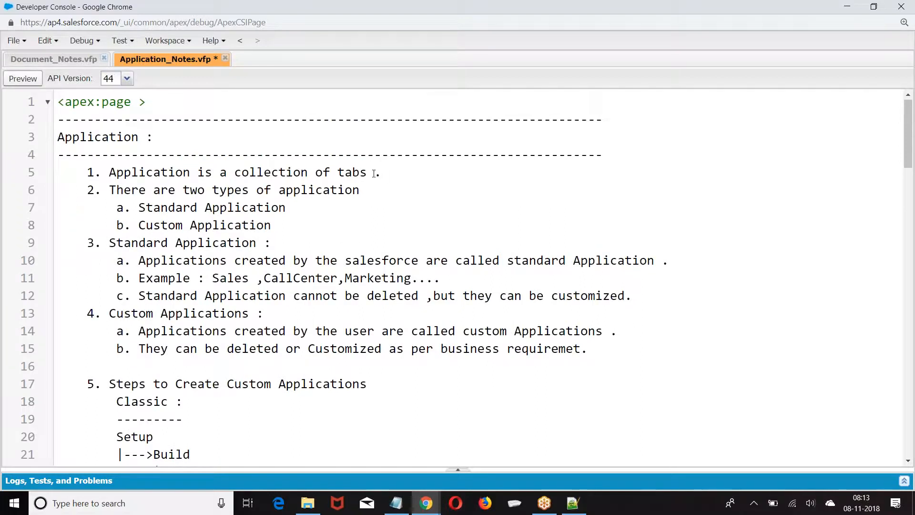
left_click(382, 173)
key("Return")
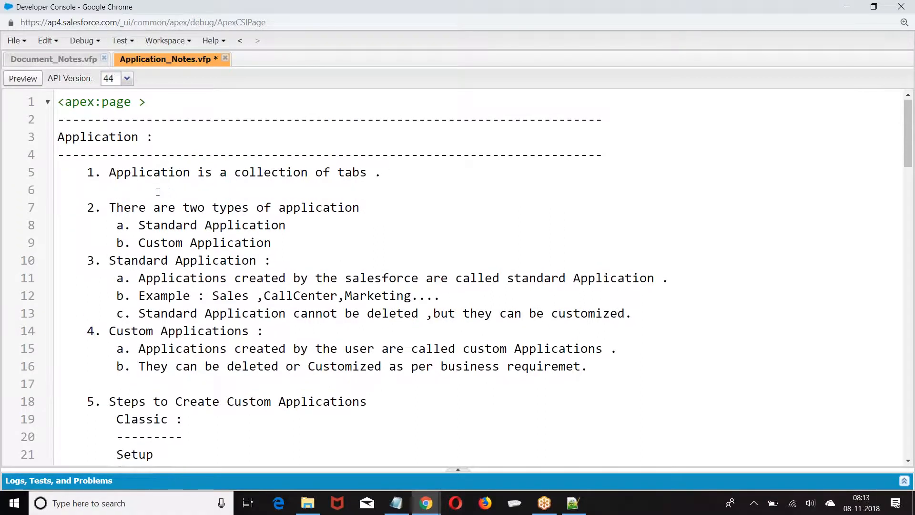
scroll(302, 151, "down", 2)
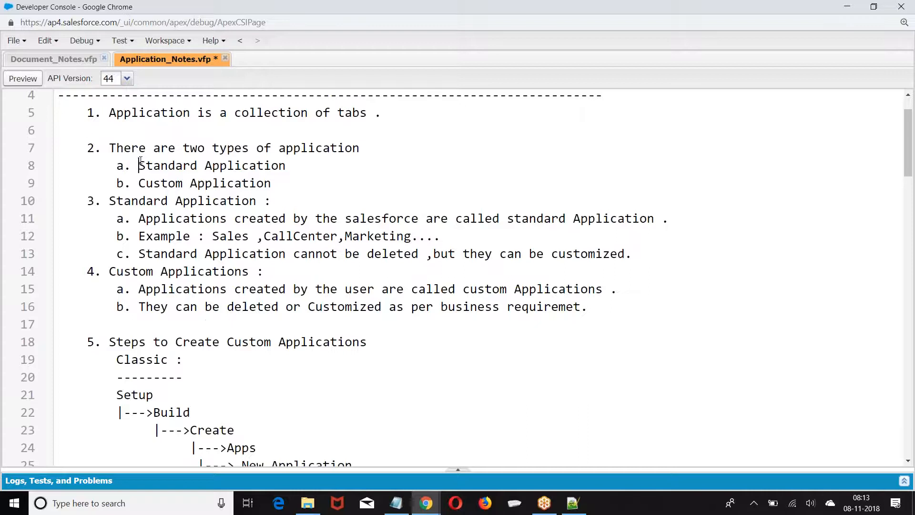
left_click_drag(138, 165, 329, 165)
left_click_drag(132, 184, 235, 185)
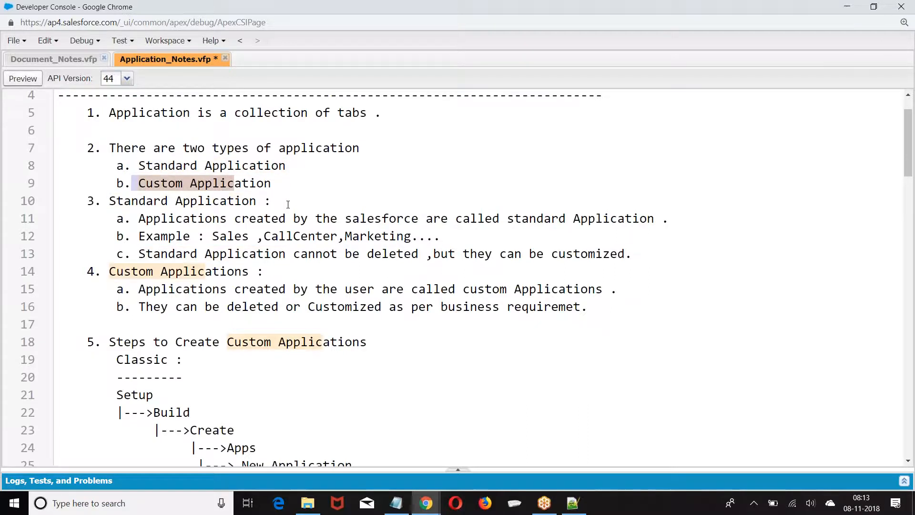
left_click(288, 204)
key("Return")
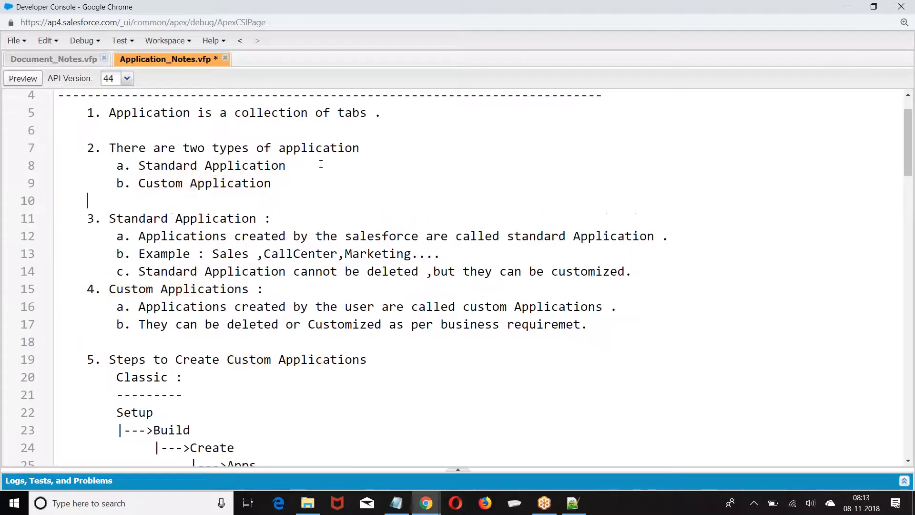
scroll(237, 198, "down", 2)
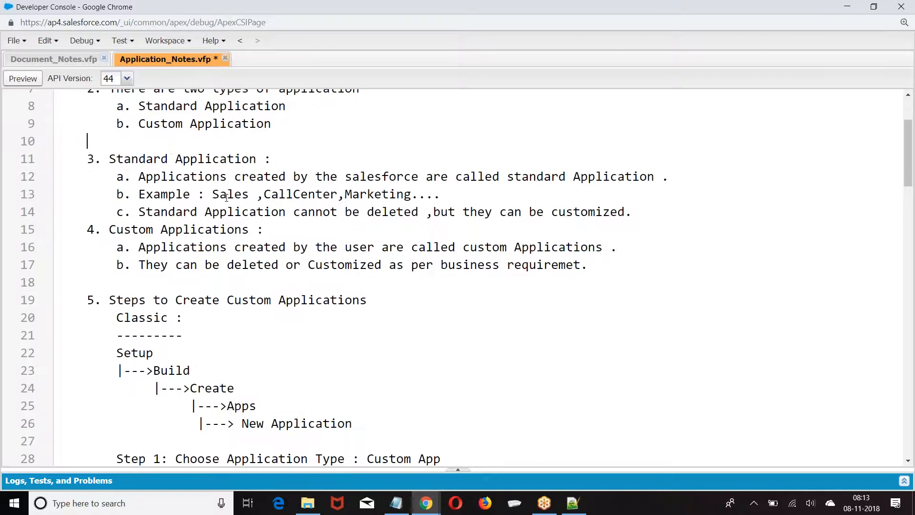
left_click(647, 212)
key("Return")
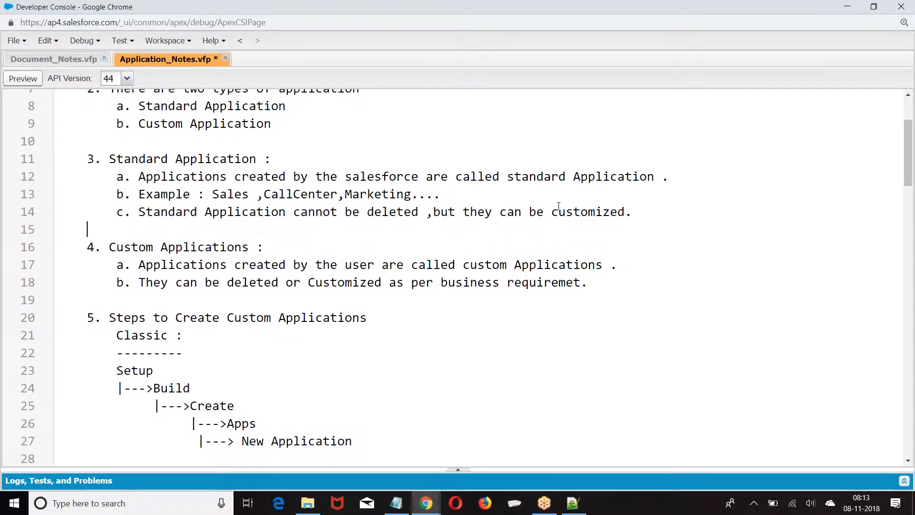
Indent the '|---> New Application' line further
scroll(633, 208, "down", 1)
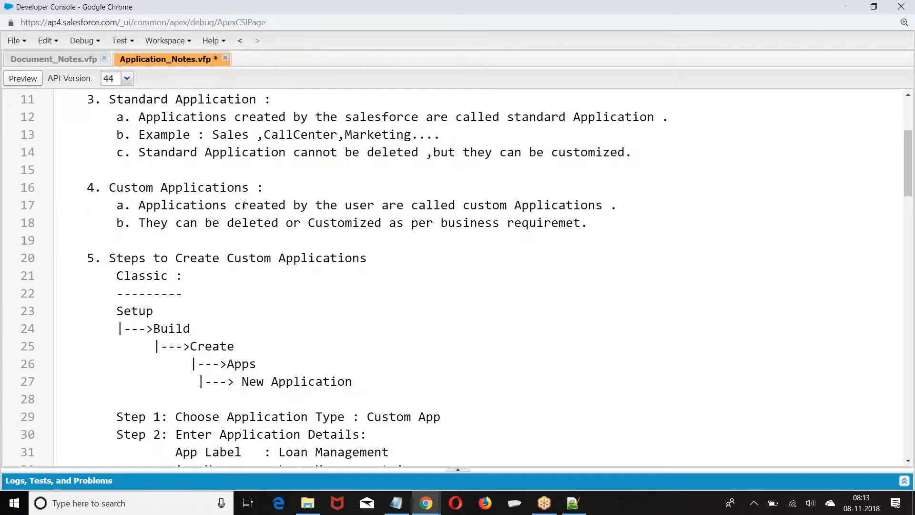
scroll(244, 205, "down", 1)
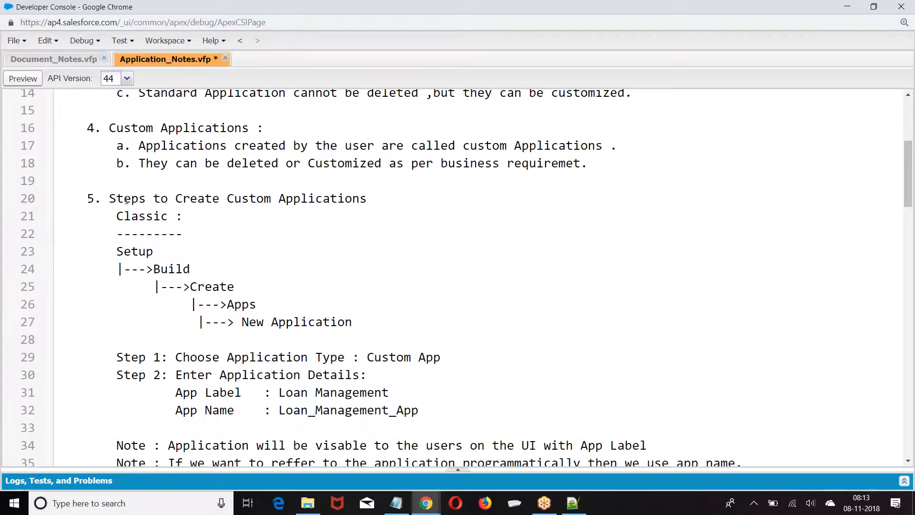
scroll(127, 201, "down", 2)
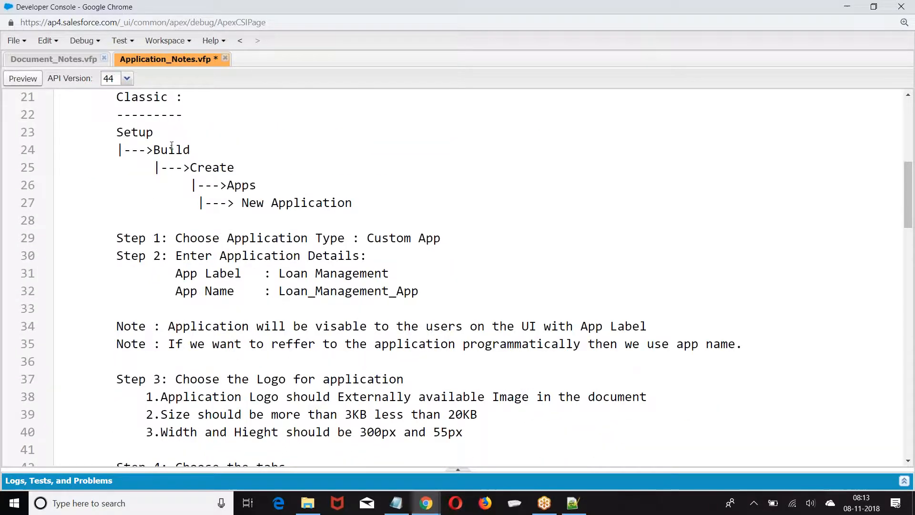
left_click(199, 204)
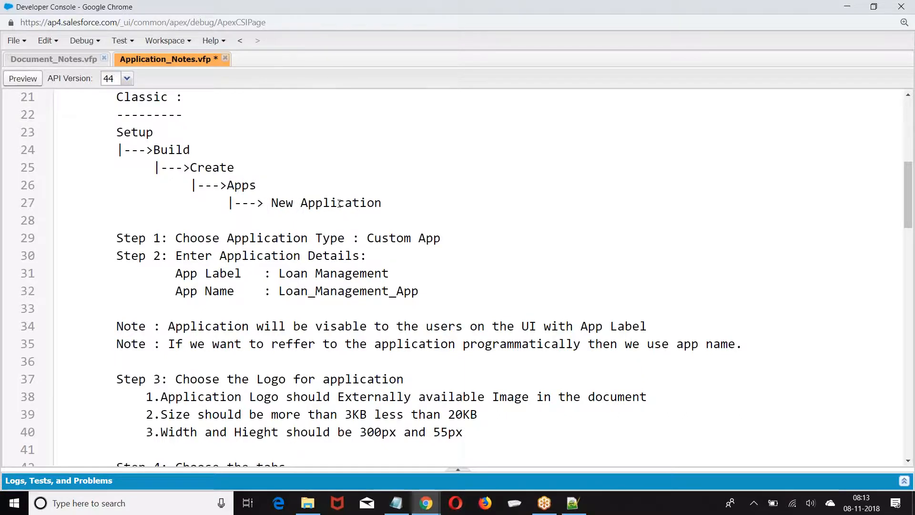
scroll(334, 191, "down", 1)
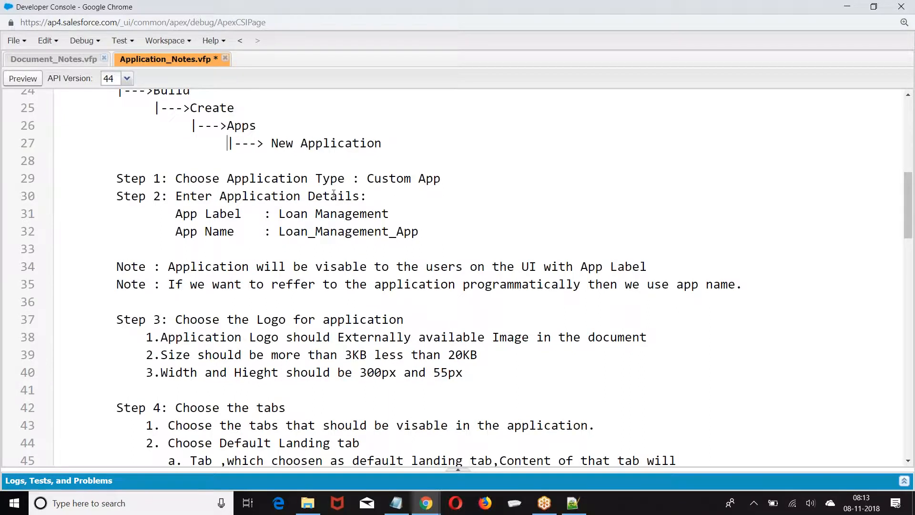
Add blank lines before Step 2 and Step 5
left_click_drag(375, 179, 441, 179)
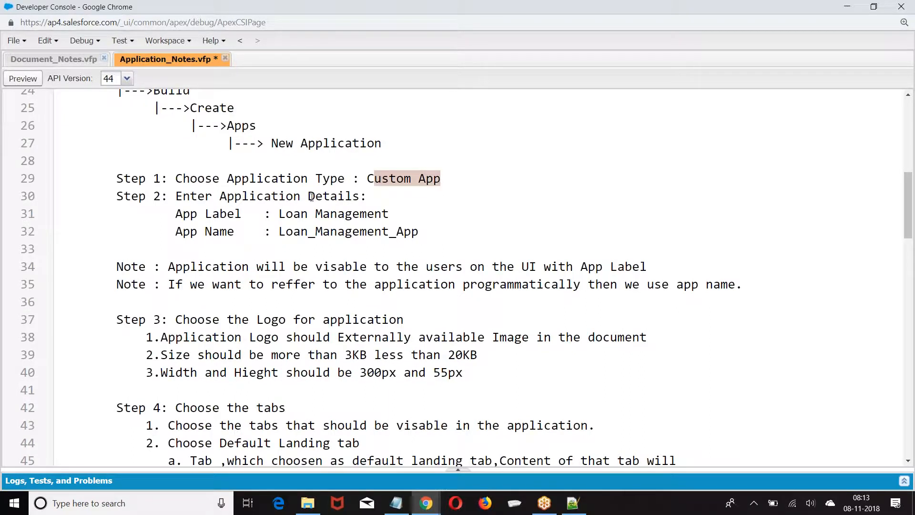
left_click(449, 180)
key("Return")
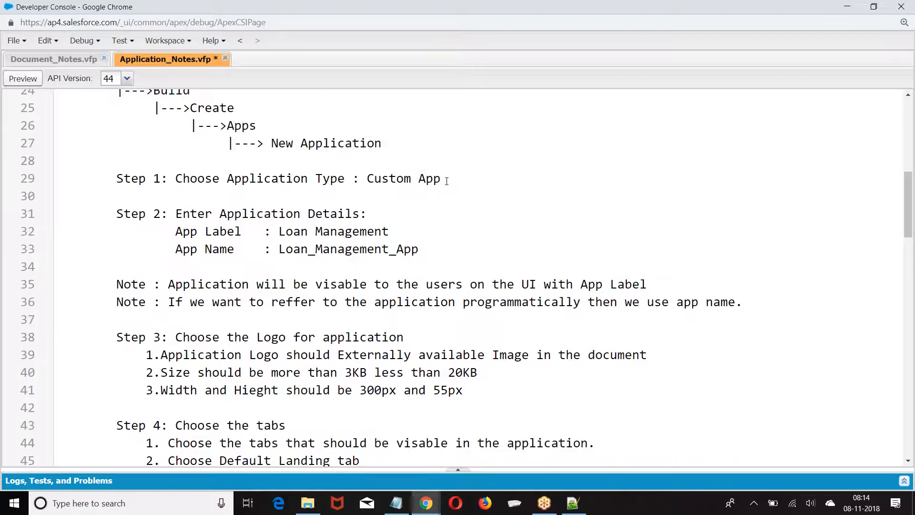
scroll(283, 179, "down", 4)
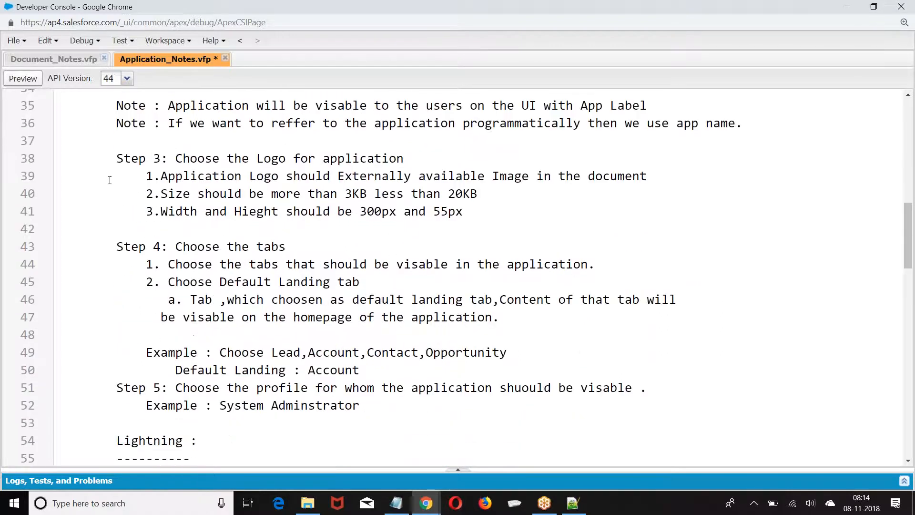
scroll(156, 218, "down", 1)
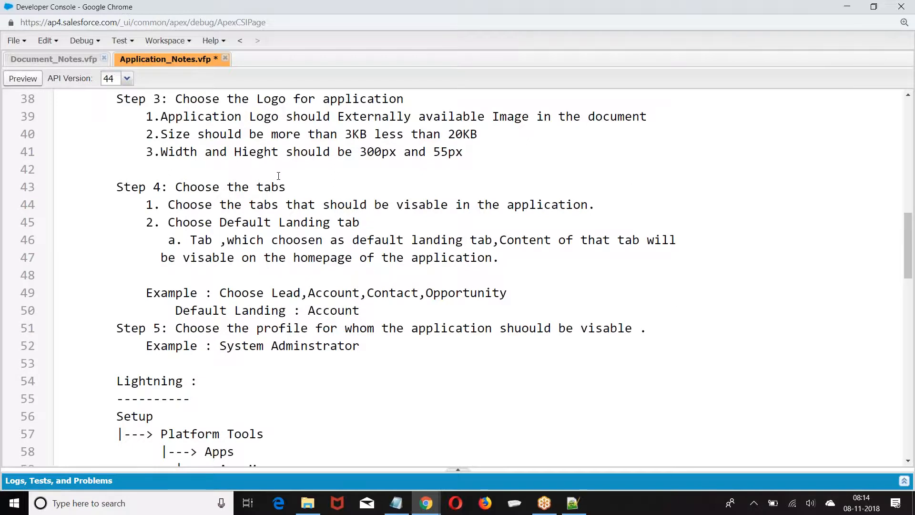
scroll(279, 176, "down", 1)
left_click_drag(175, 251, 286, 251)
left_click(372, 251)
key("Return")
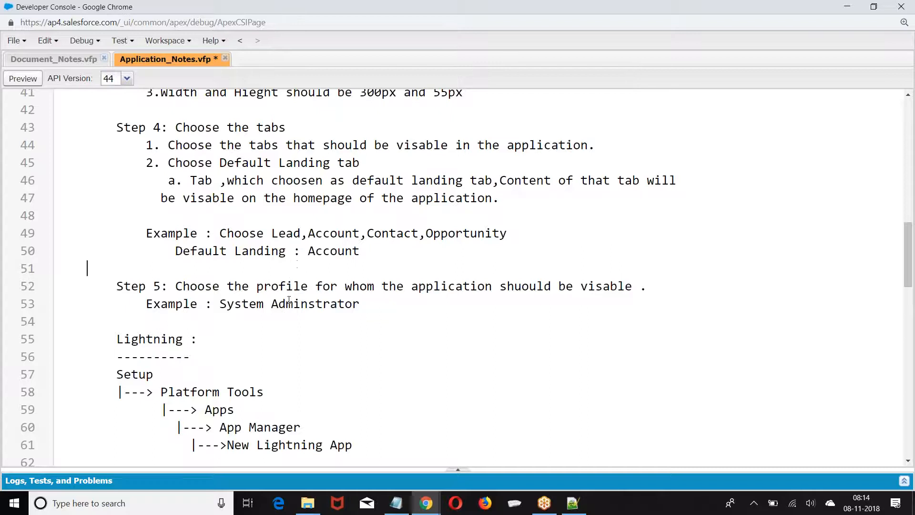
Re-indent the Platform Tools, Apps, App Manager and New Lightning App path lines
scroll(321, 237, "down", 1)
scroll(321, 237, "down", 3)
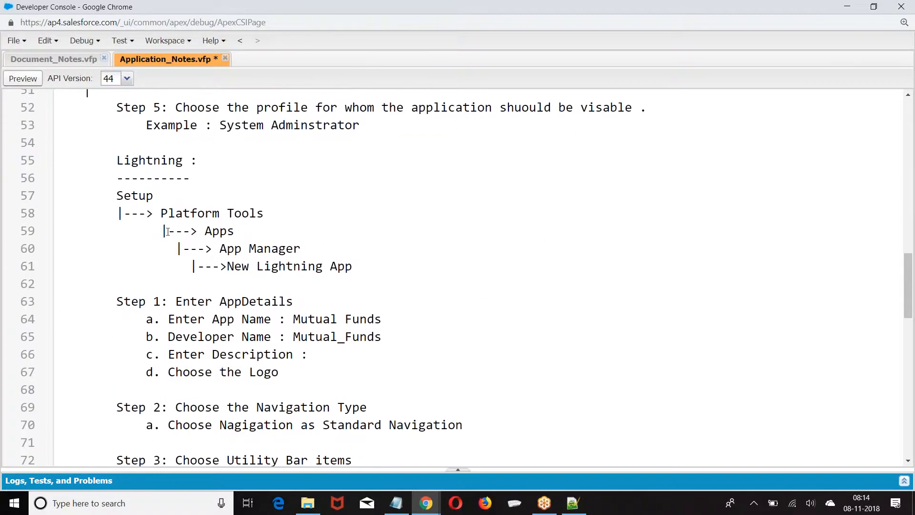
left_click(176, 248)
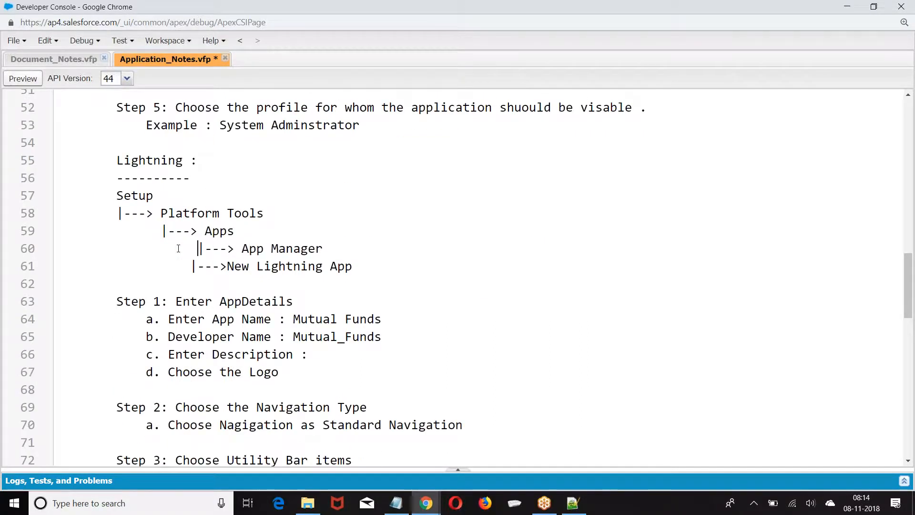
left_click(161, 213)
key("BackSpace")
key("BackSpace")
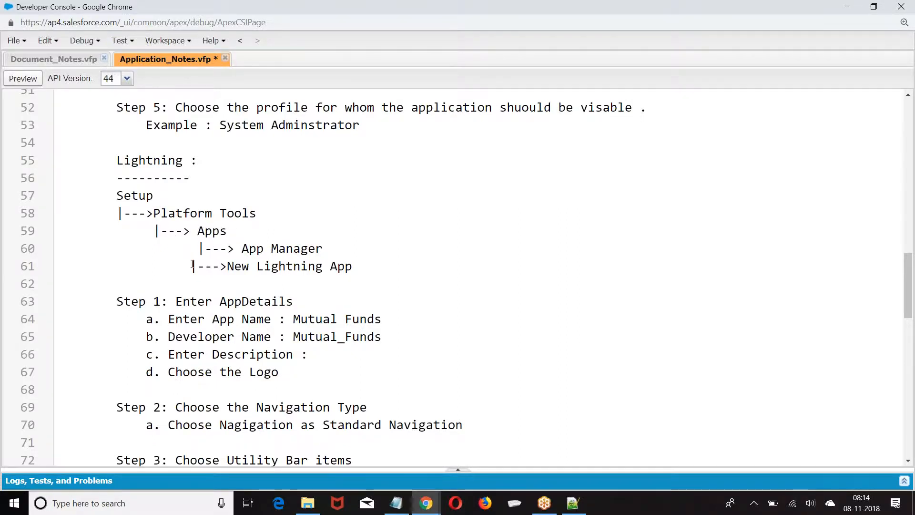
left_click(198, 231)
key("BackSpace")
left_click(199, 248)
key("BackSpace")
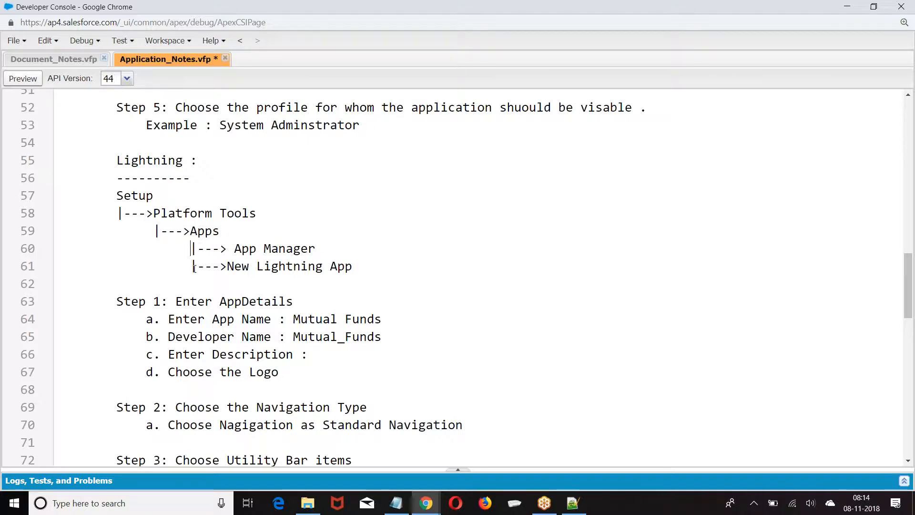
left_click(192, 265)
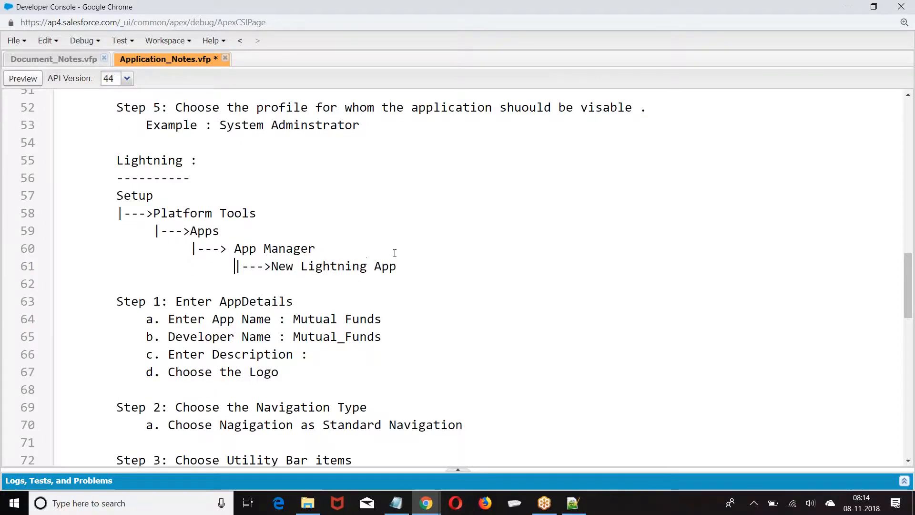
Highlight App Name, Developer Name, Enter Description, Standard Navigation and Utility Bar items in Steps 1–3
scroll(388, 253, "down", 3)
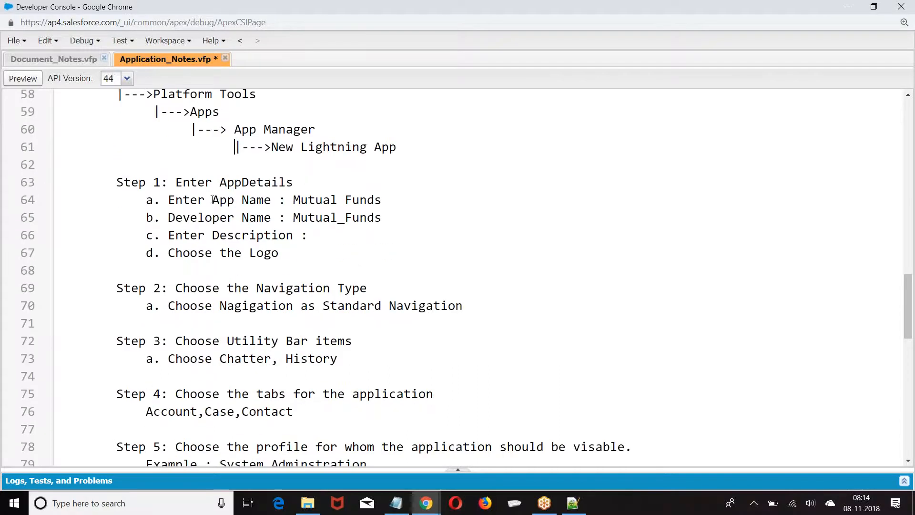
left_click_drag(205, 200, 259, 206)
left_click_drag(196, 217, 271, 217)
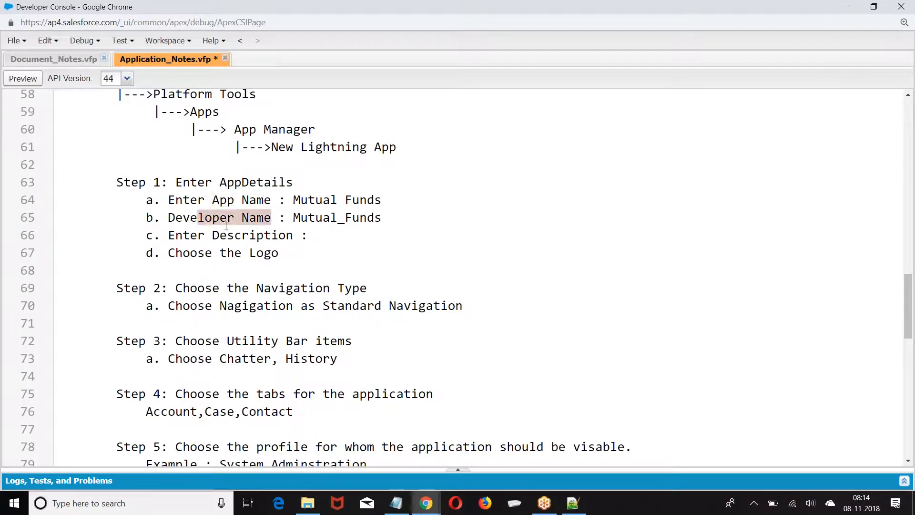
left_click_drag(175, 235, 346, 234)
left_click_drag(176, 253, 280, 253)
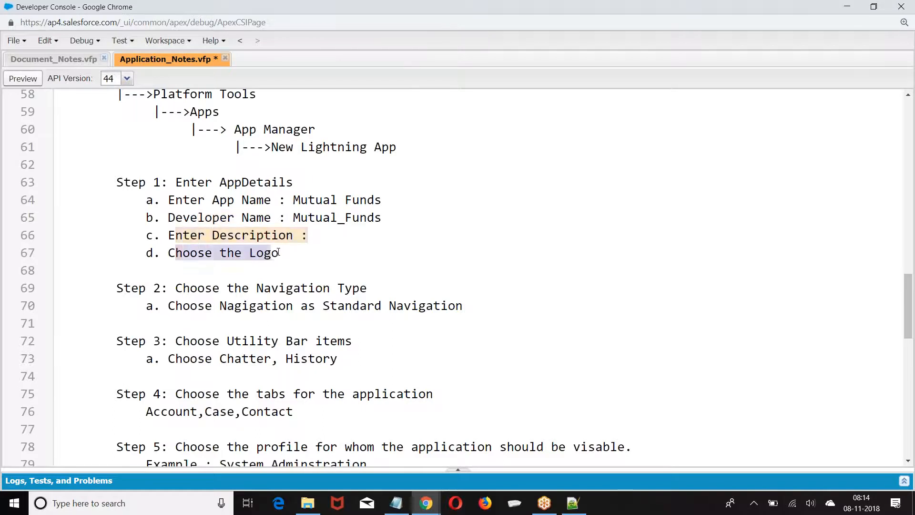
scroll(429, 243, "down", 3)
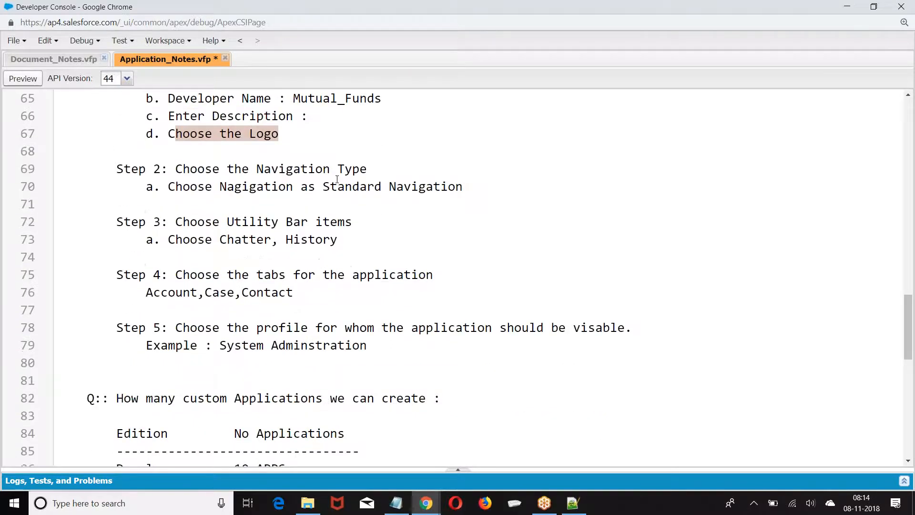
left_click_drag(324, 187, 367, 187)
left_click(359, 222)
left_click_drag(226, 221, 359, 222)
Insert 'in classic' before the colon in the line 82 custom-applications question
scroll(333, 230, "down", 2)
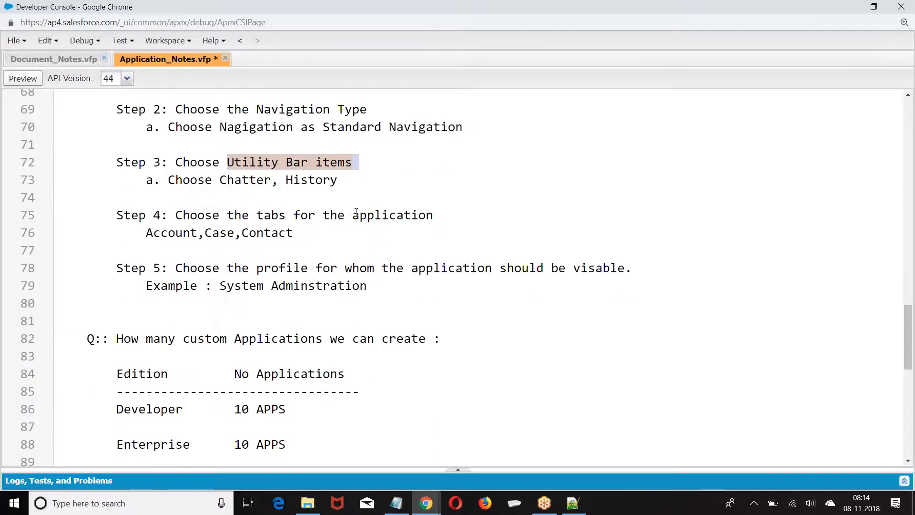
scroll(356, 212, "down", 3)
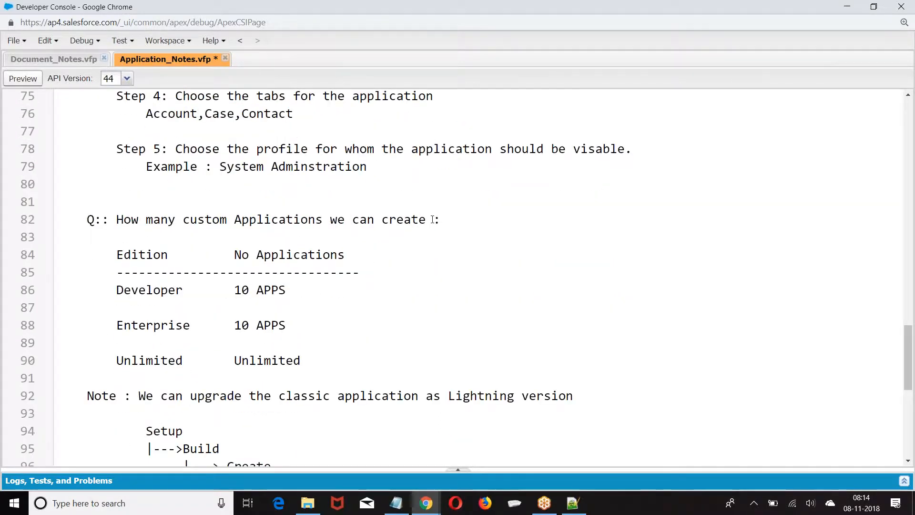
type("in classic")
Select the '10 APPS' limit on line 88 and the 'Unlimited' value on line 90
scroll(313, 268, "down", 1)
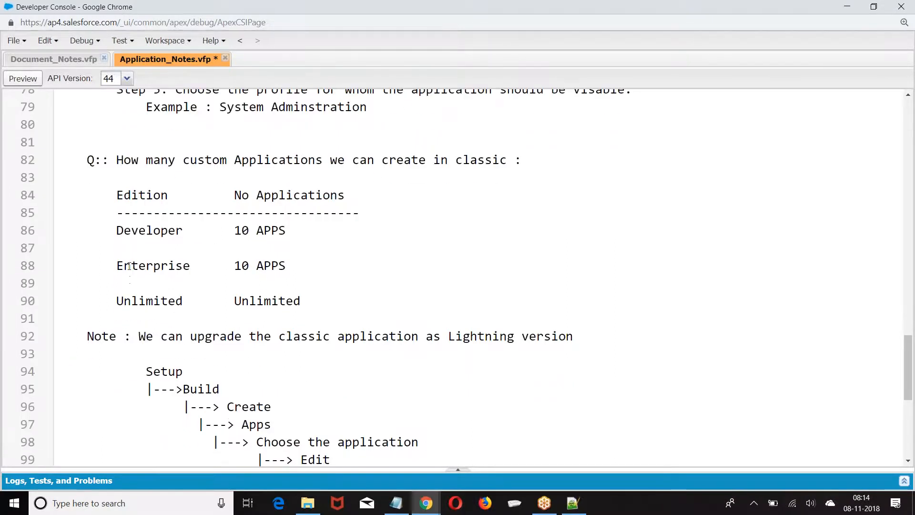
left_click(237, 272)
key("shift+End")
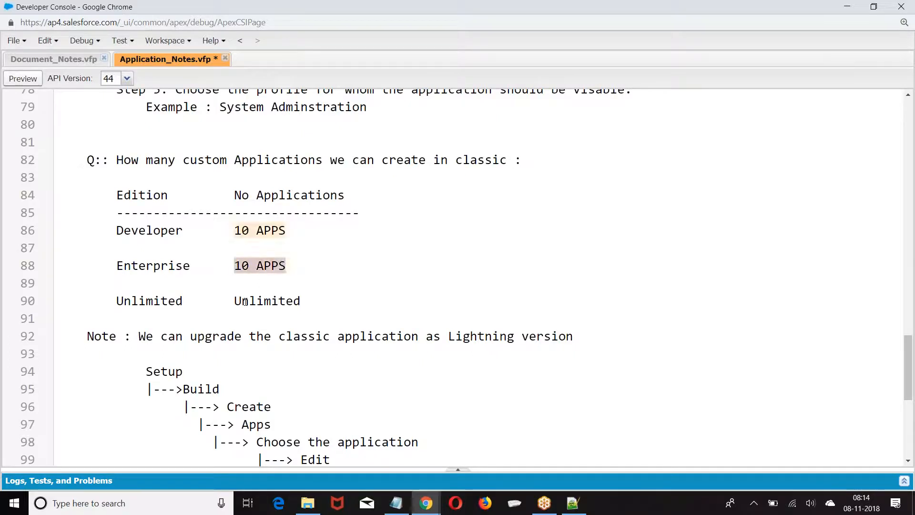
left_click(236, 301)
key("shift+End")
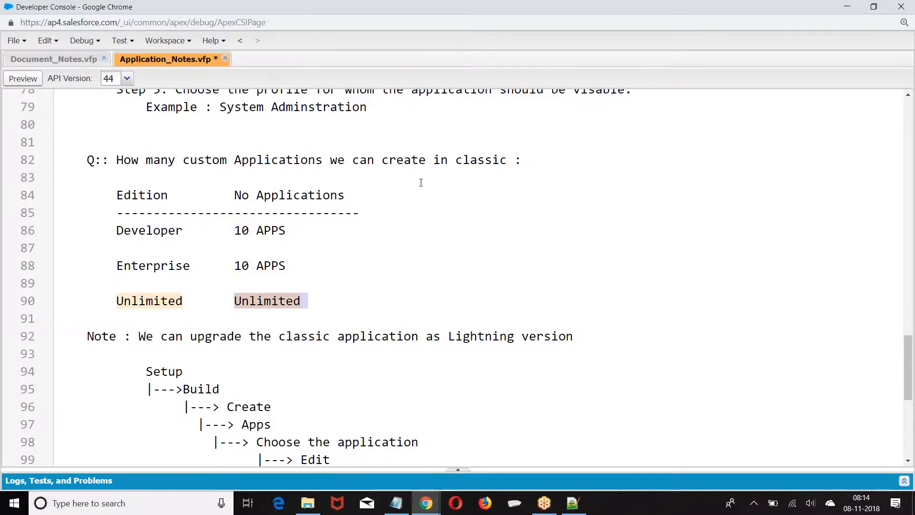
scroll(421, 182, "down", 3)
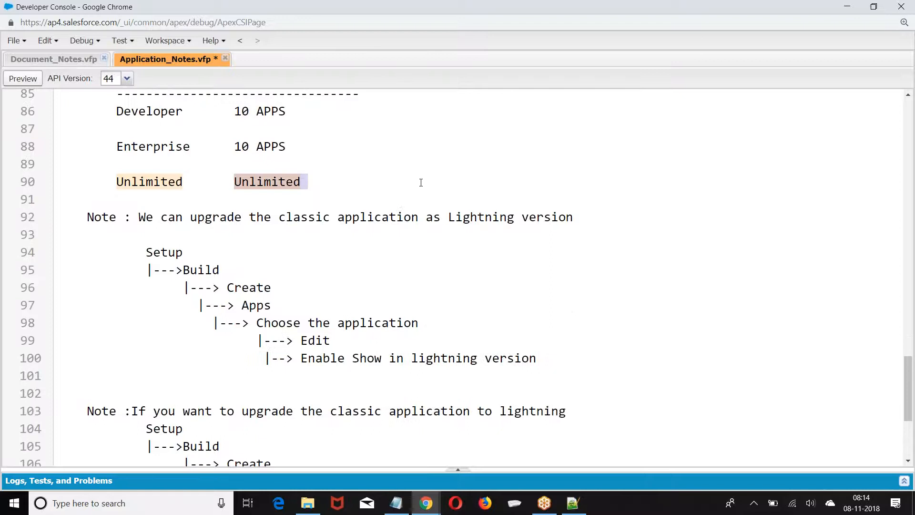
Indent lines 97–100 (Apps, Choose the application, Edit) into a stepped staircase
left_click(201, 307)
left_click(215, 324)
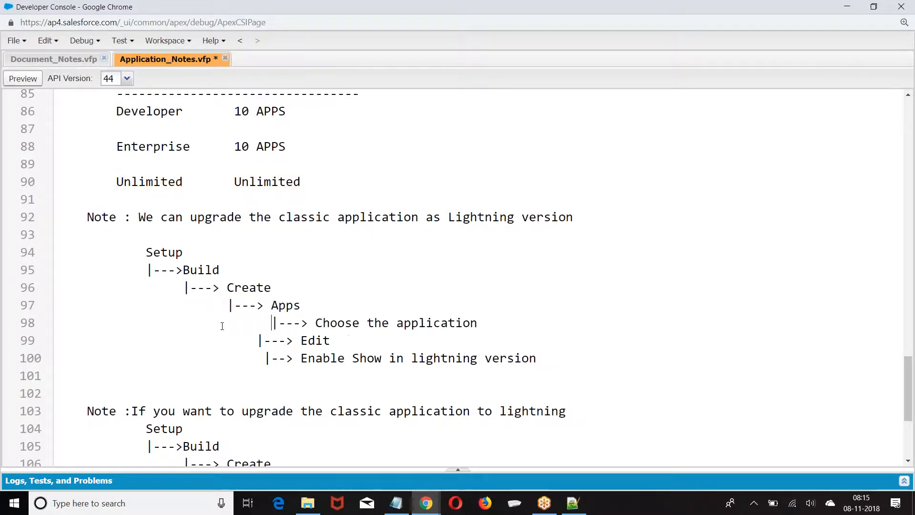
left_click(261, 341)
left_click(264, 360)
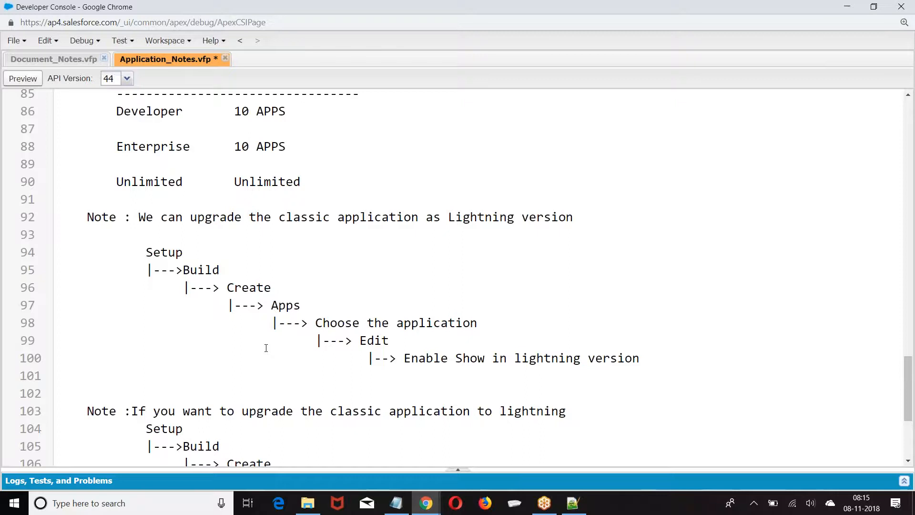
Delete the duplicate upgrade note on lines 103–109 and the 'Enable show in Lightning Experience' line
scroll(288, 340, "down", 3)
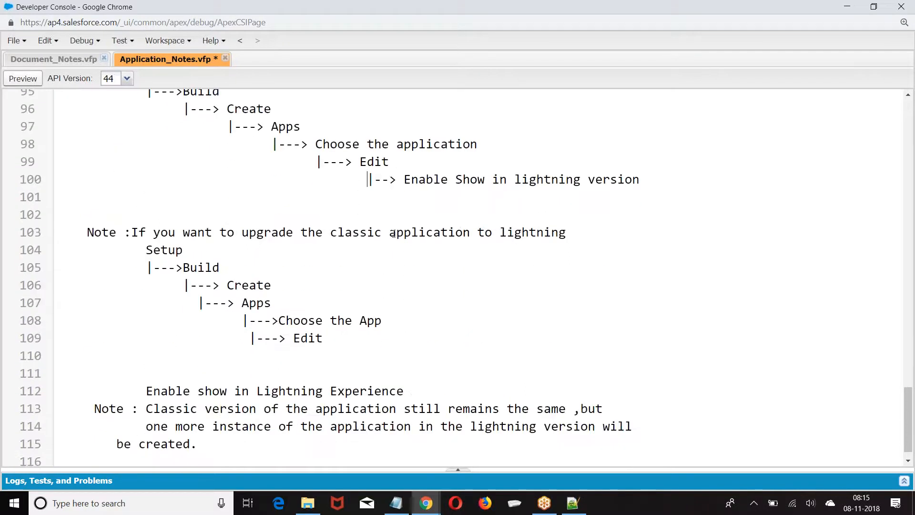
left_click(451, 317)
scroll(98, 220, "up", 3)
scroll(90, 268, "down", 3)
left_click(81, 232)
left_click(324, 340, "shift")
key("BackSpace")
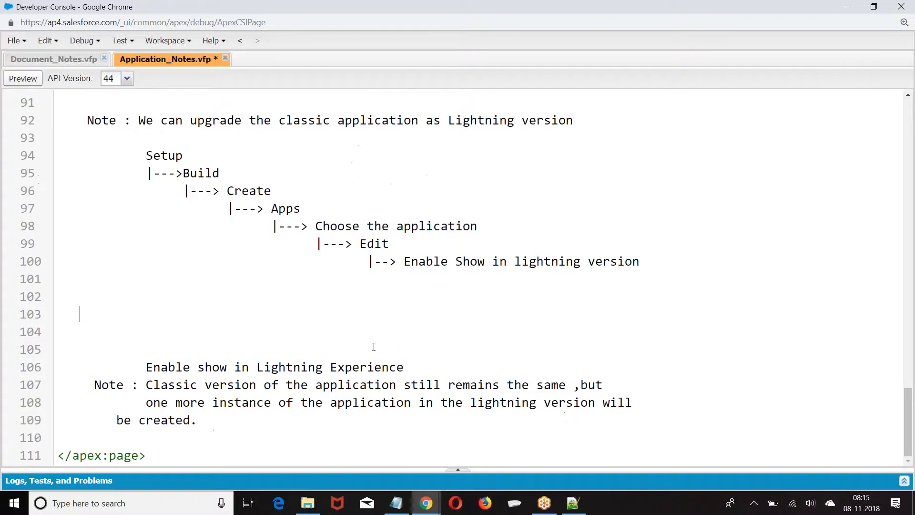
key("BackSpace")
key("BackSpace")
key("BackSpace")
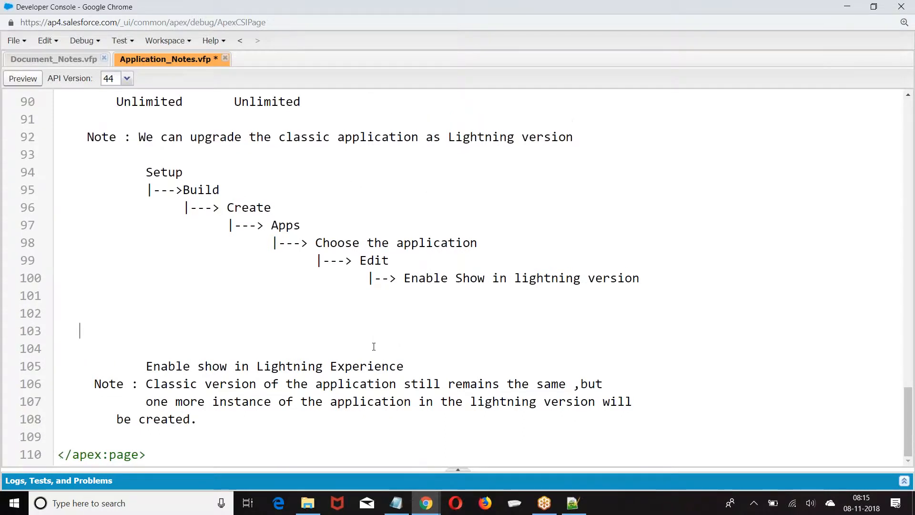
left_click_drag(146, 366, 448, 371)
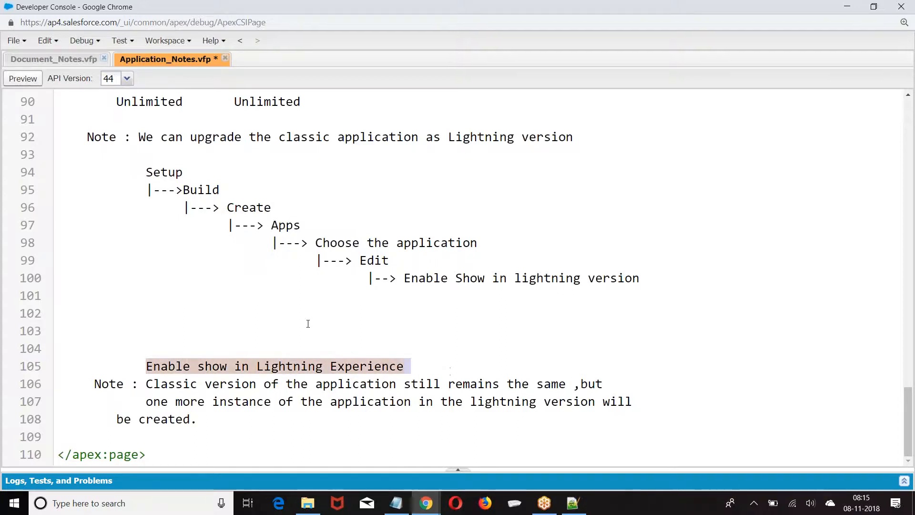
key("BackSpace")
key("BackSpace")
key("BackSpace")
key("BackSpace")
key("BackSpace")
key("BackSpace")
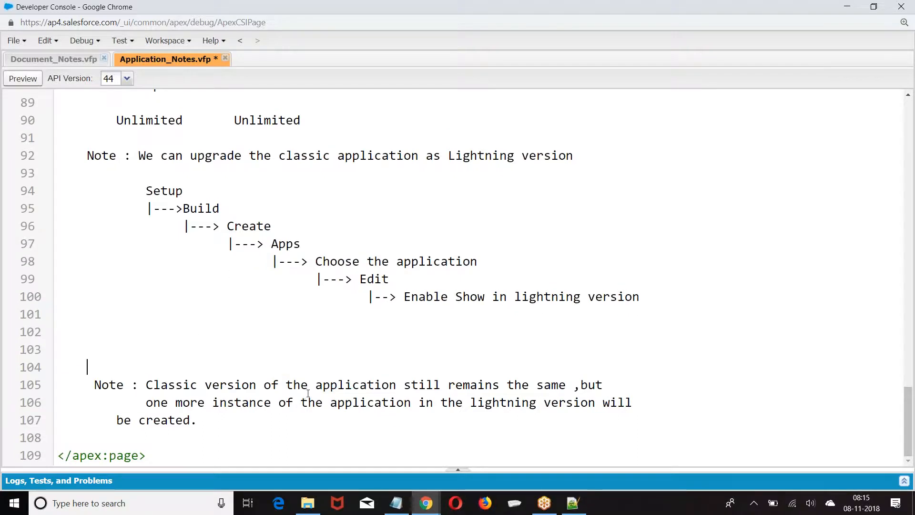
Align 'be created.' under the line above and save Application_Notes.vfp
left_click(117, 420)
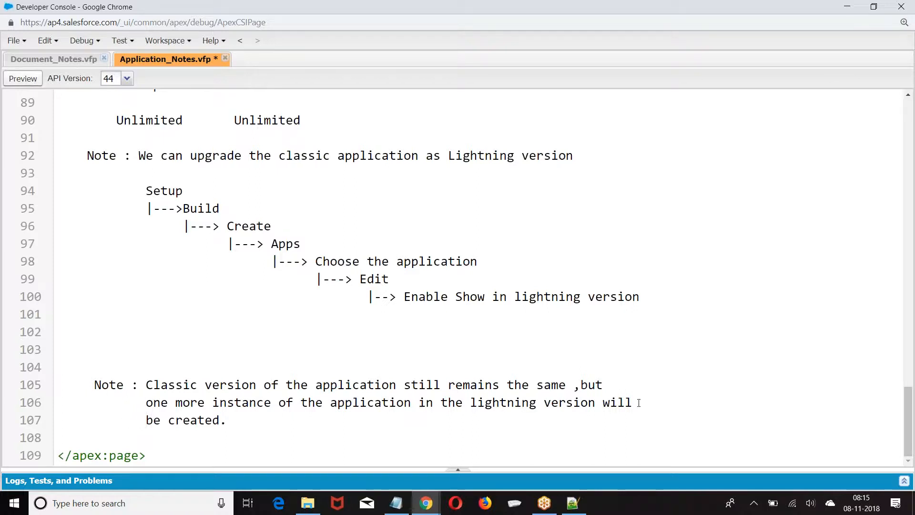
left_click_drag(137, 419, 229, 419)
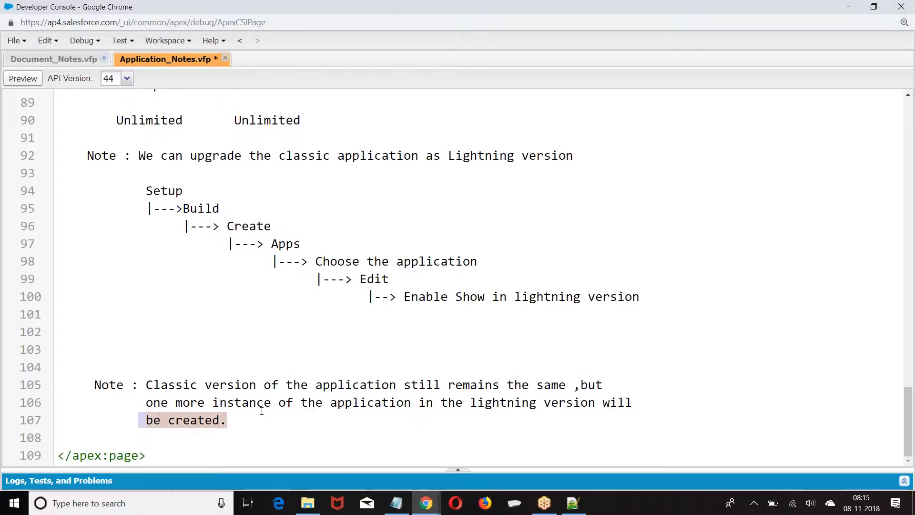
scroll(260, 407, "up", 8)
key("ctrl+s")
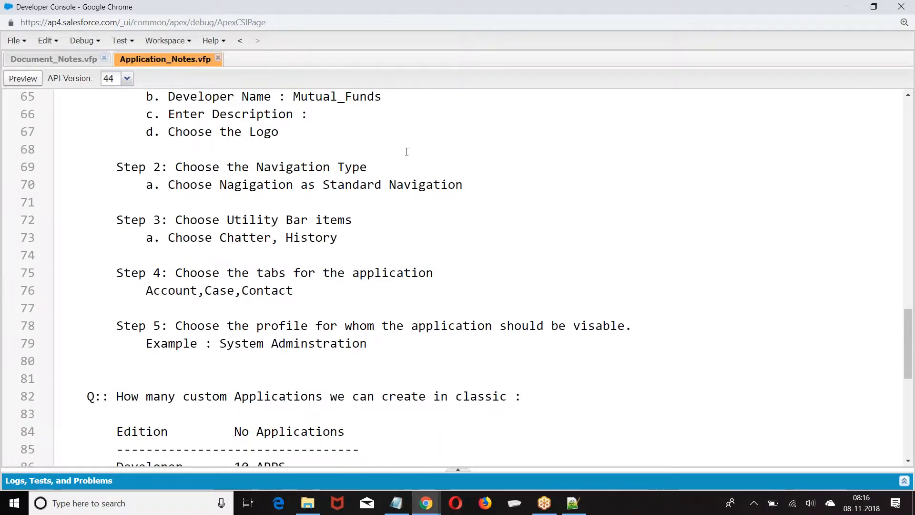
From the Leads page, go to Setup > Build > Create > Apps and start a new custom app
mouse_move(426, 503)
left_click(358, 453)
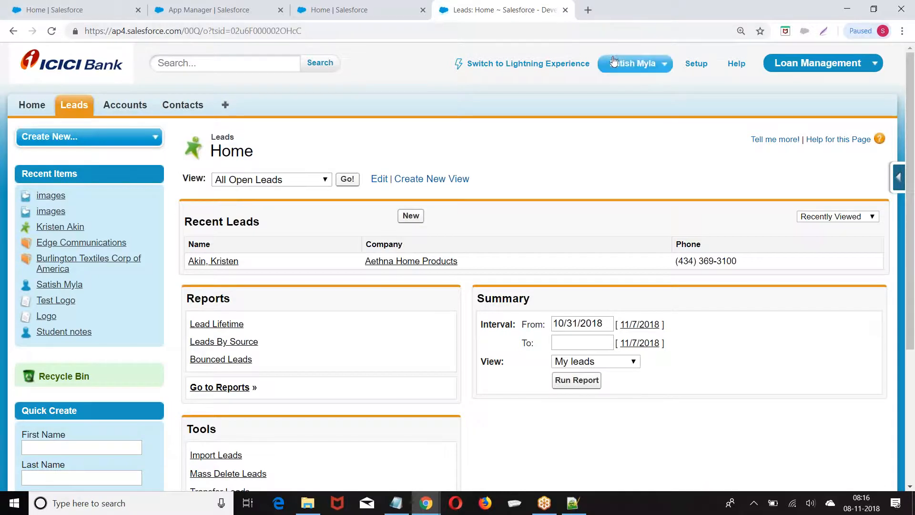
left_click(696, 64)
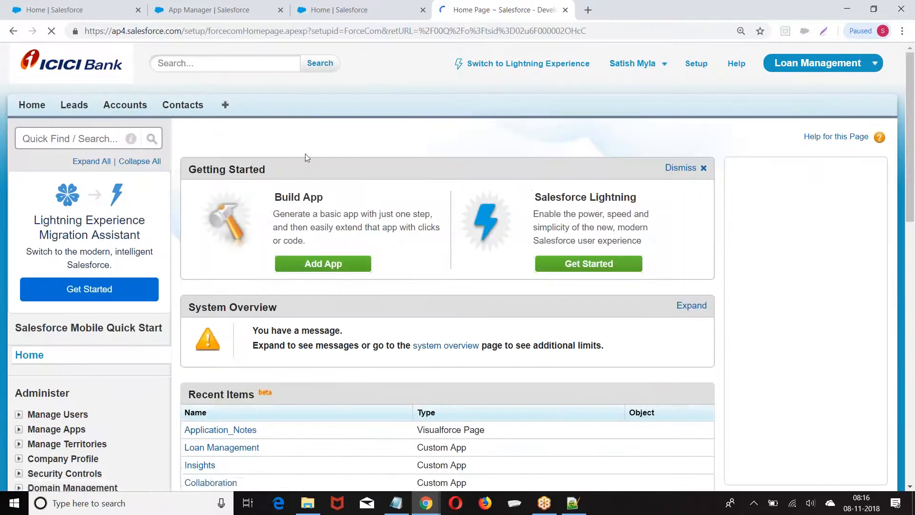
scroll(143, 209, "down", 10)
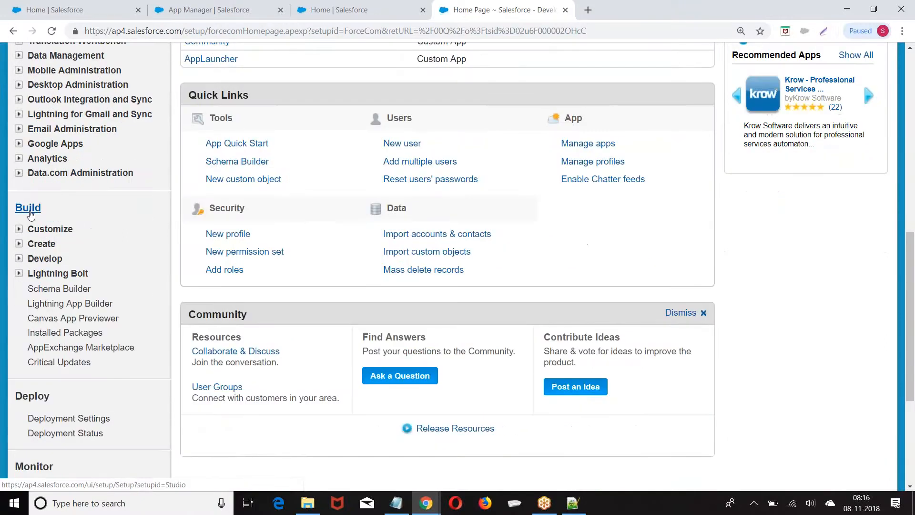
left_click(19, 243)
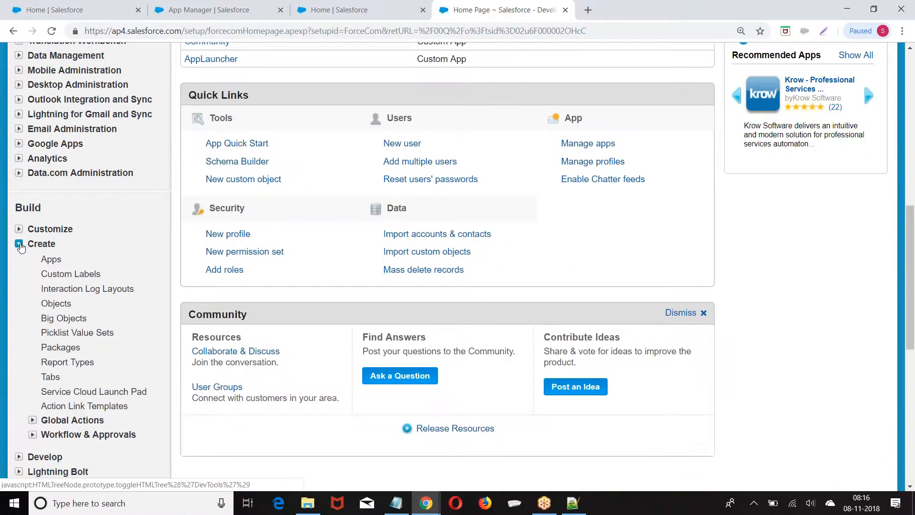
left_click(50, 260)
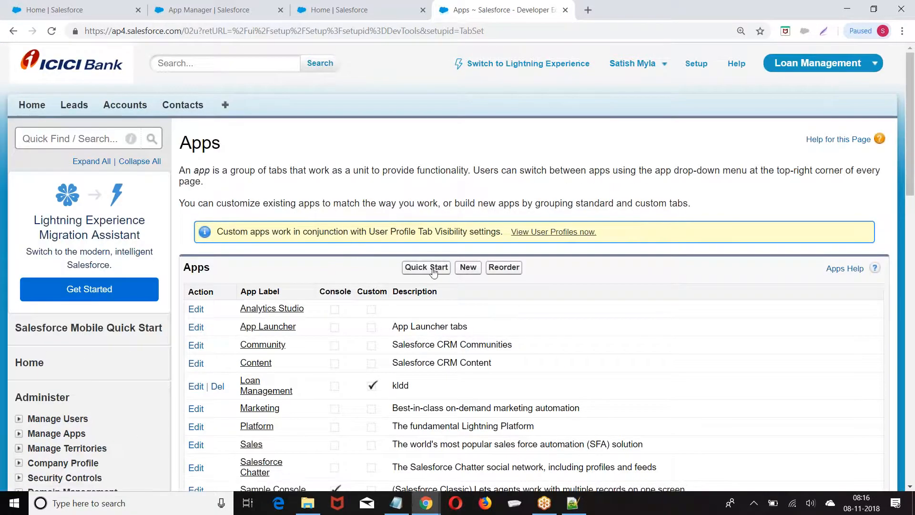
left_click(468, 267)
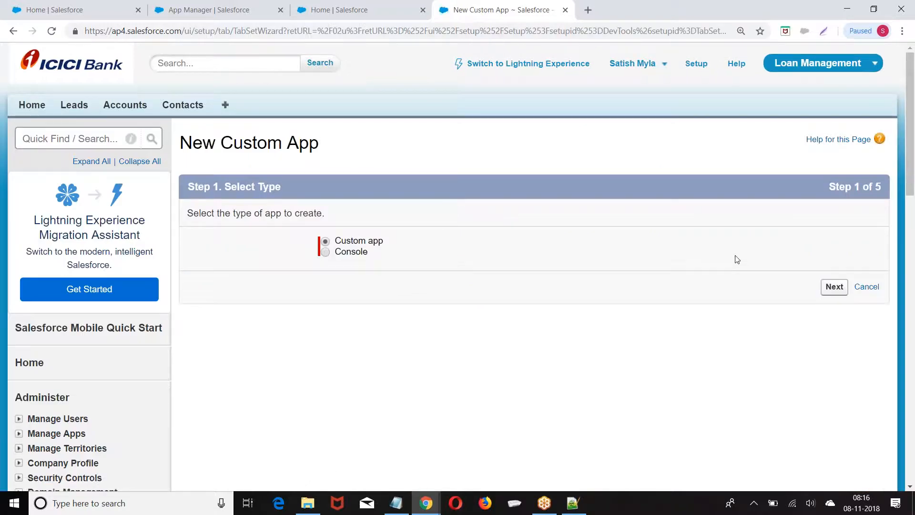
Keep Custom app as the type and set both App Label and App Name to 'Recruitment'
left_click(835, 288)
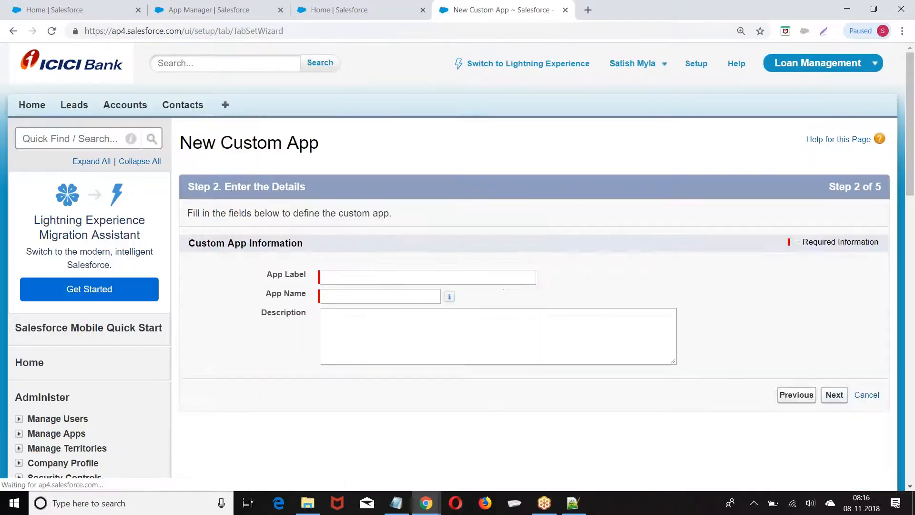
left_click(374, 281)
type("Recuritment")
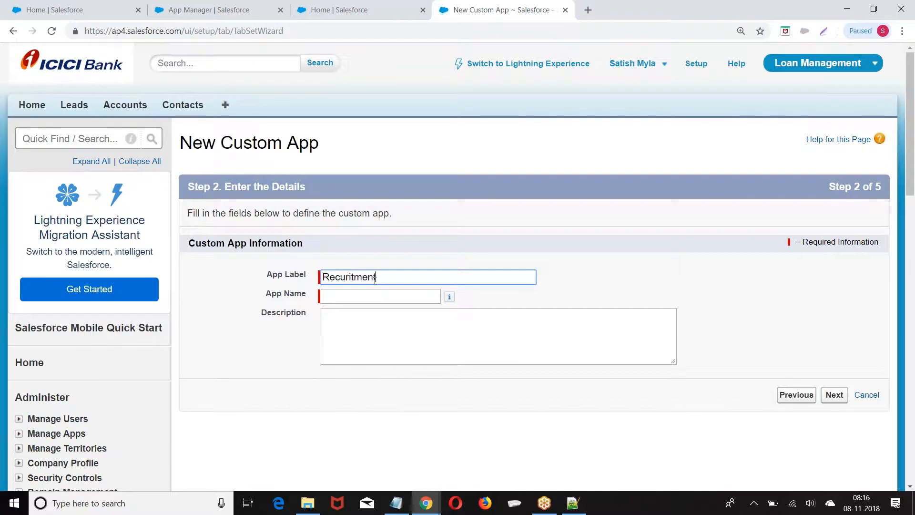
left_click(388, 297)
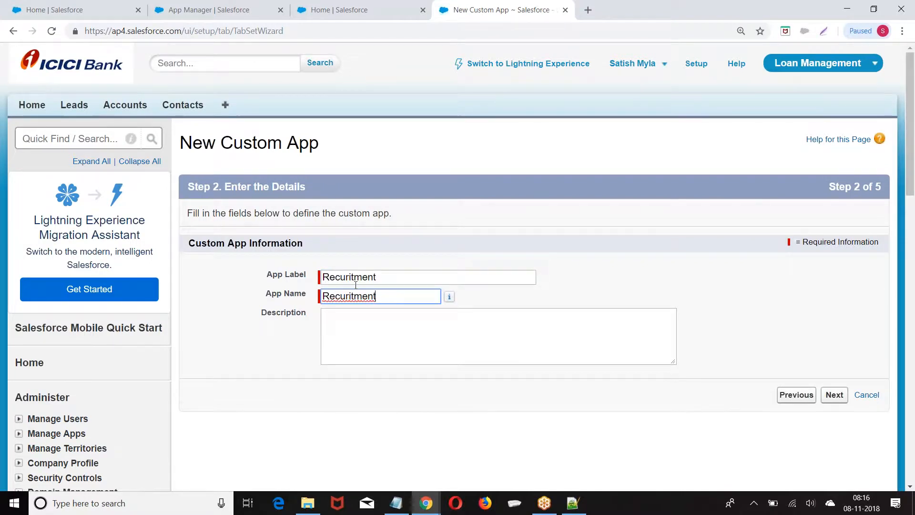
right_click(347, 302)
left_click(387, 309)
left_click_drag(377, 297, 280, 297)
key("ctrl+c")
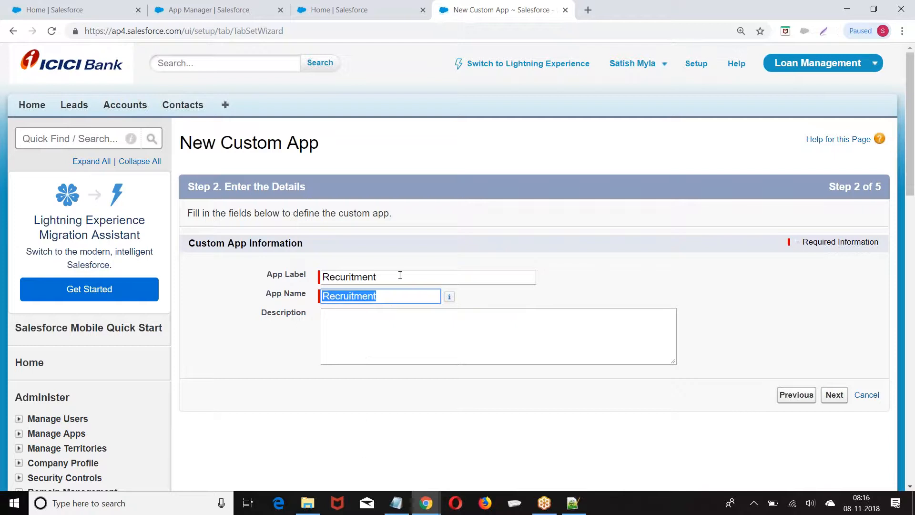
double_click(400, 275)
key("ctrl+v")
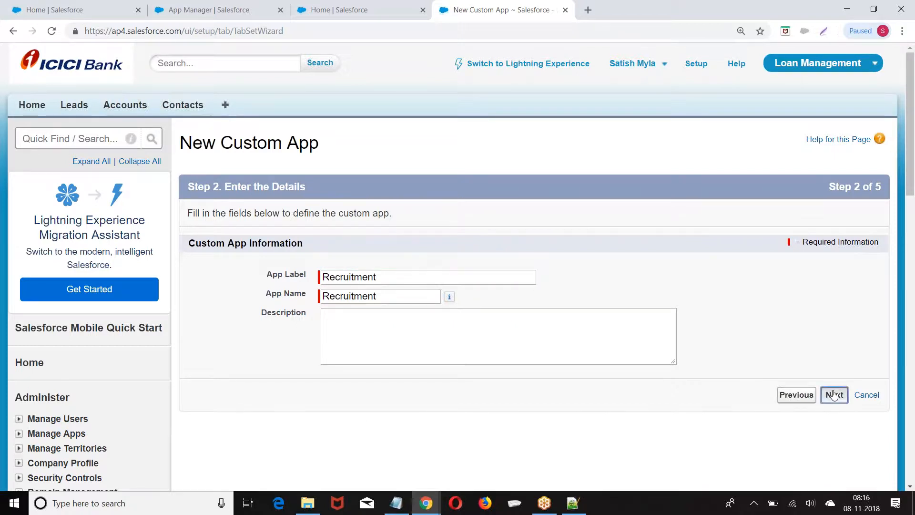
Set the app logo to Test Logo from the MyLogos folder and continue to tab selection
left_click(833, 394)
scroll(568, 184, "down", 3)
left_click(564, 185)
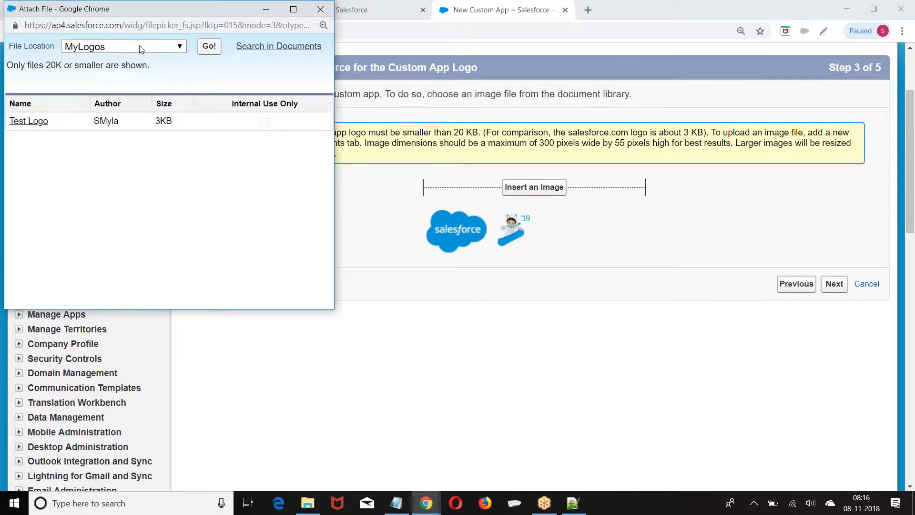
left_click(141, 49)
left_click(96, 81)
left_click(29, 121)
scroll(534, 267, "down", 1)
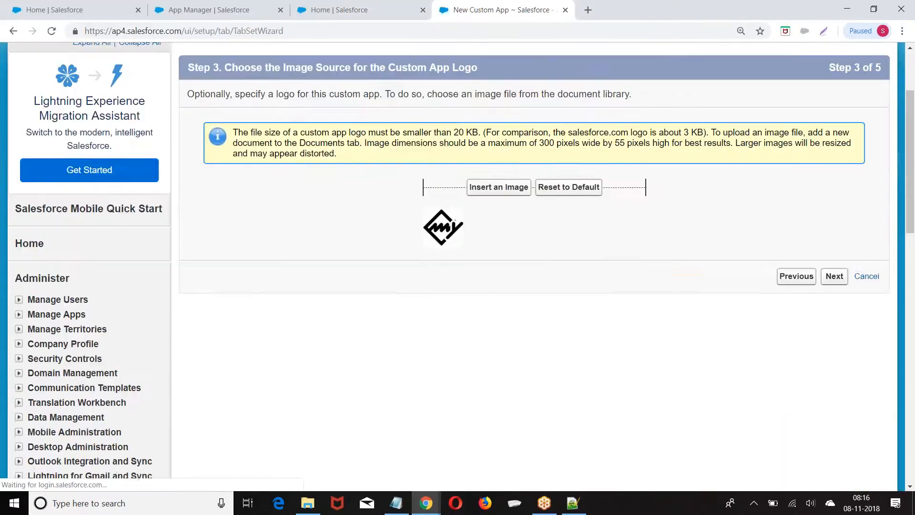
left_click(832, 278)
scroll(431, 208, "down", 2)
Add Accounts, Leads and Opportunities to the app's selected tabs
left_click(347, 146)
left_click(500, 209)
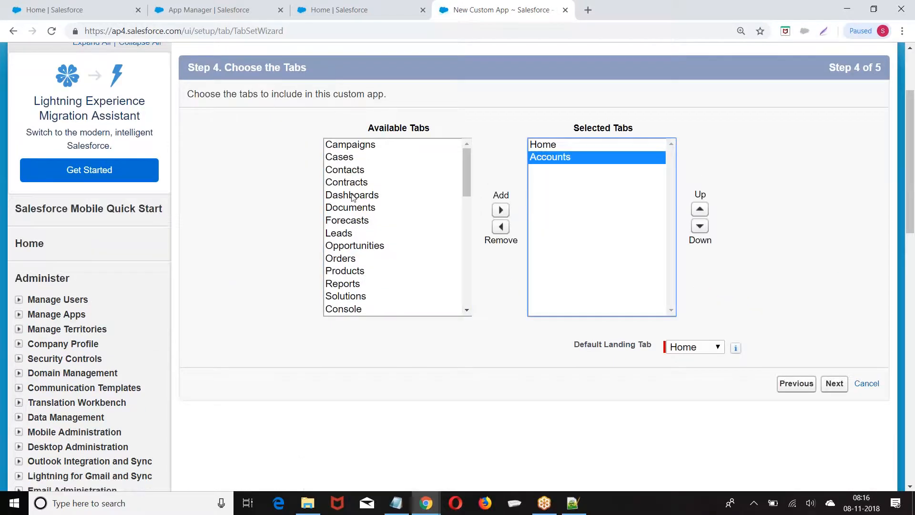
left_click_drag(353, 233, 357, 245)
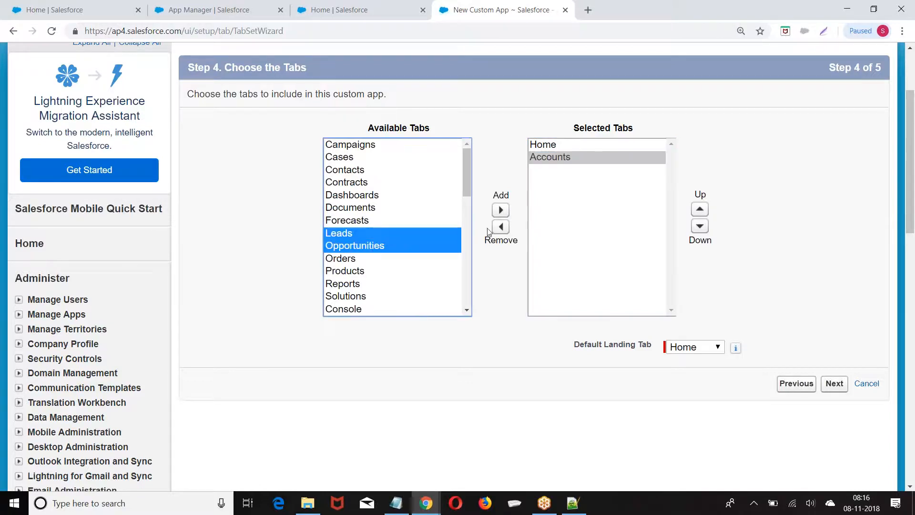
left_click(501, 210)
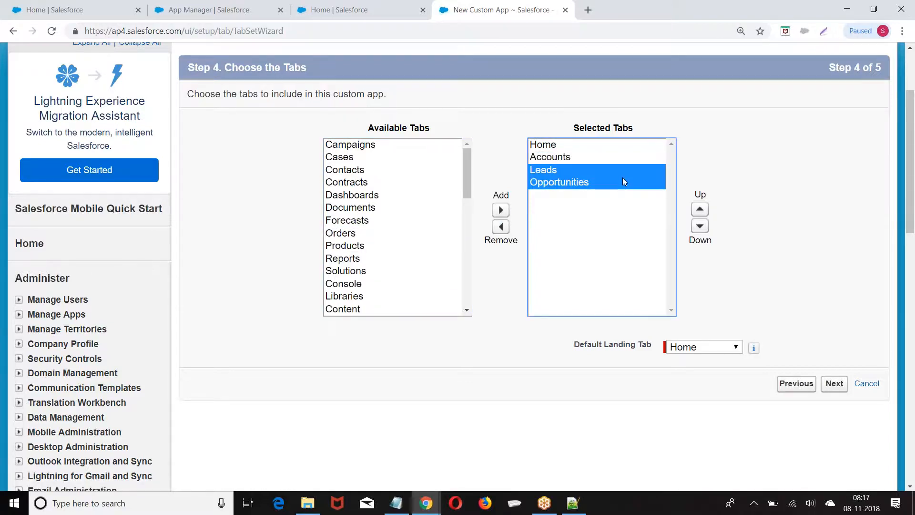
scroll(623, 178, "down", 2)
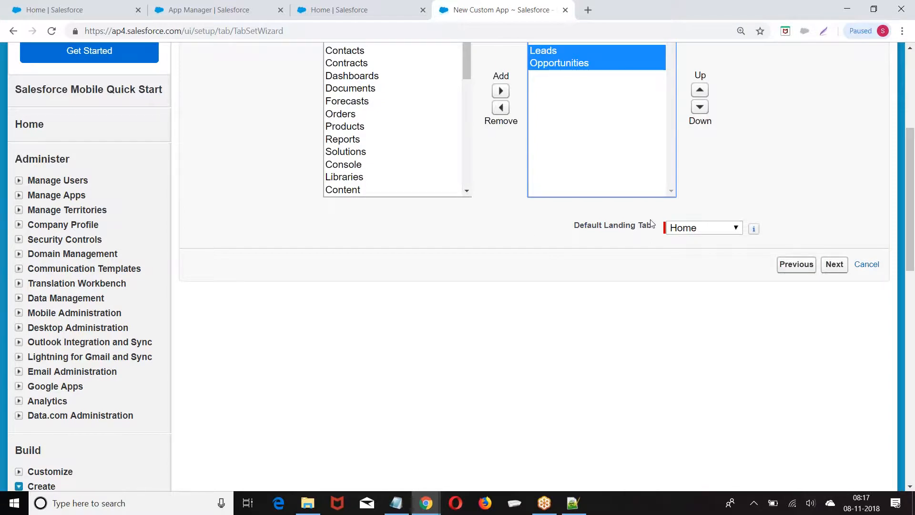
Make Leads the default landing tab, grant System Administrator visibility, and save Recruitment
left_click(700, 228)
left_click(688, 282)
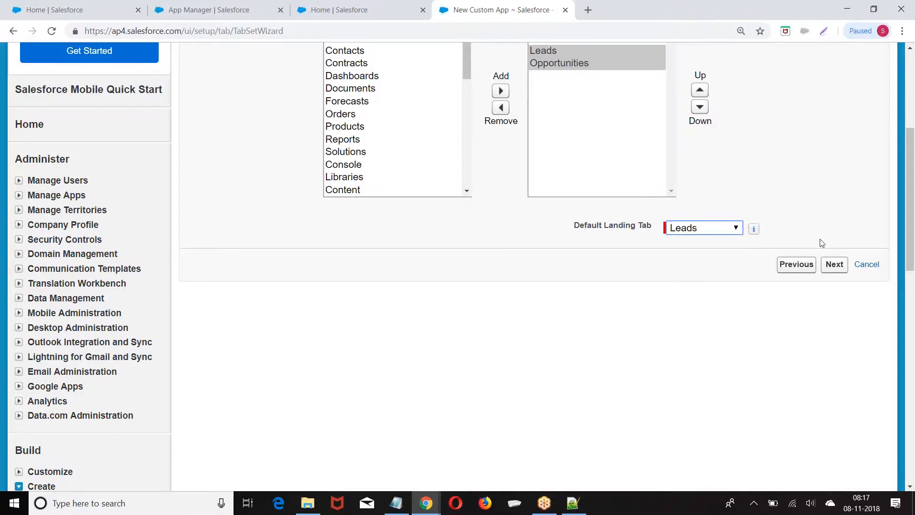
left_click(834, 264)
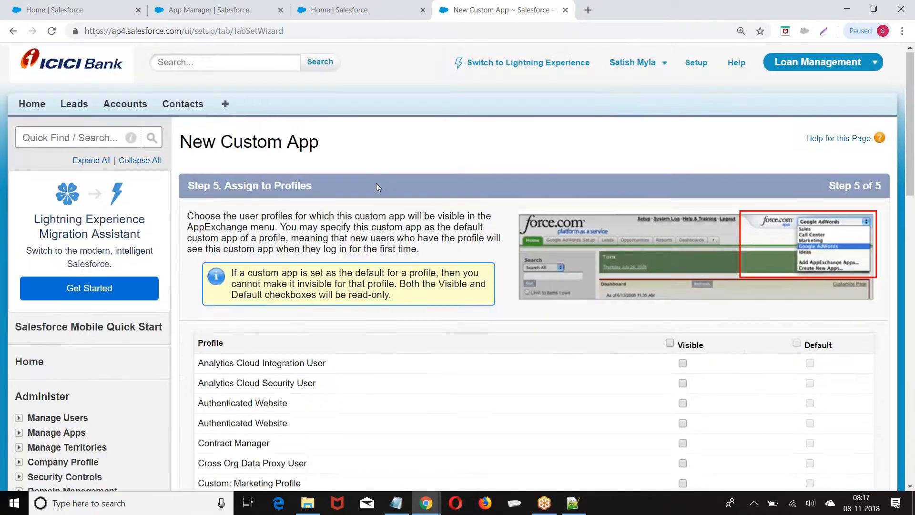
scroll(376, 183, "down", 4)
scroll(373, 329, "down", 12)
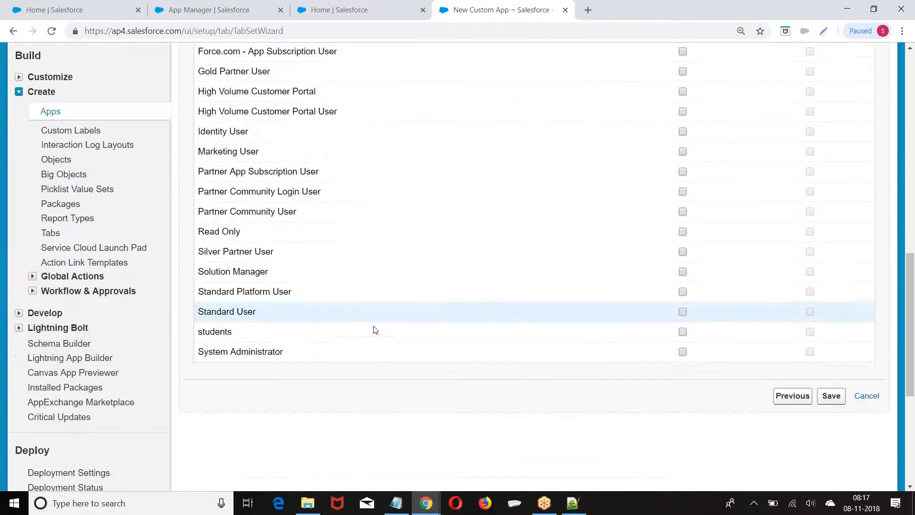
left_click(683, 151)
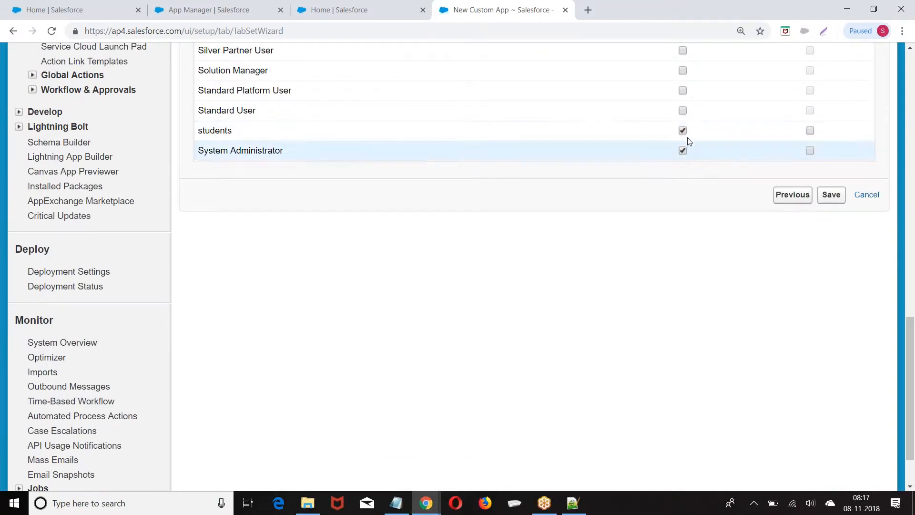
left_click(831, 195)
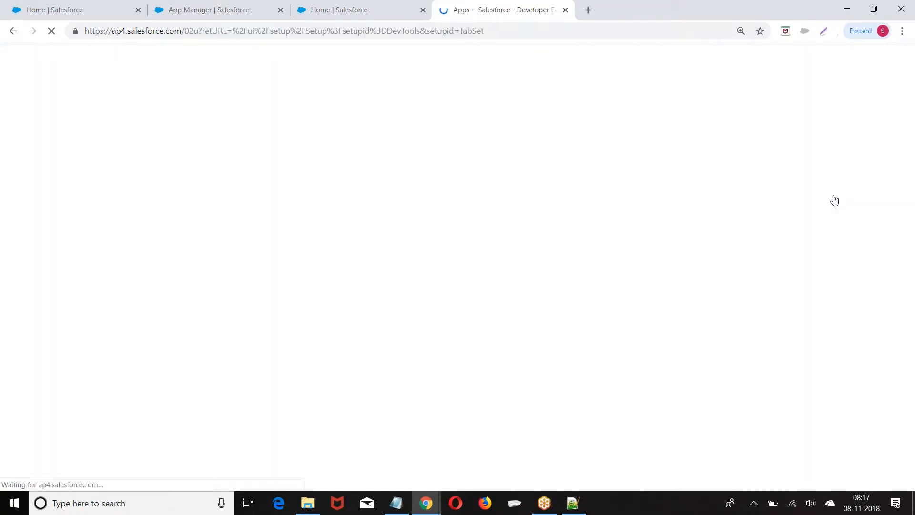
Switch from Salesforce Classic to Lightning Experience
scroll(459, 193, "down", 2)
scroll(459, 192, "down", 3)
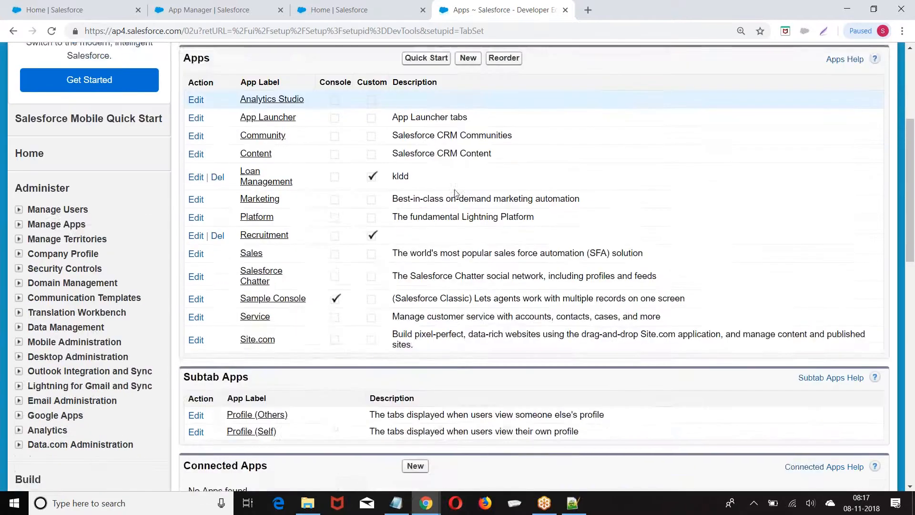
scroll(422, 268, "up", 3)
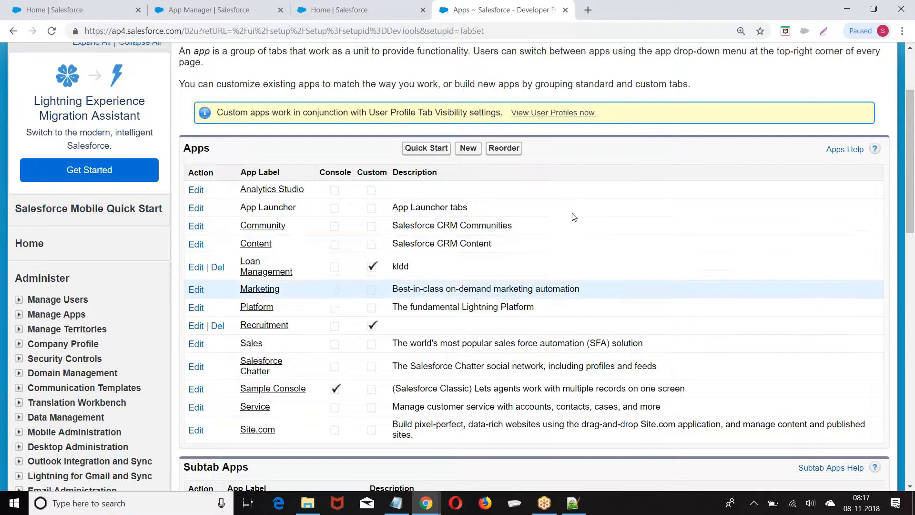
scroll(572, 215, "up", 2)
left_click(541, 64)
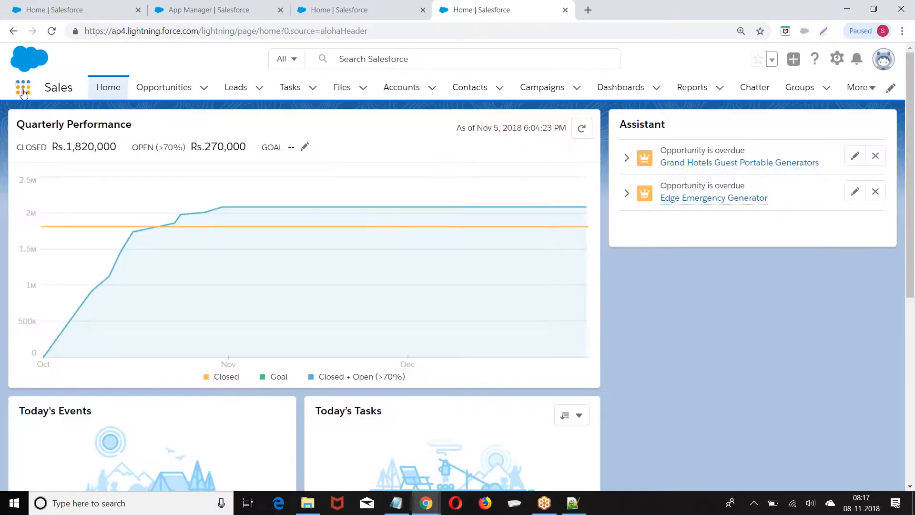
Browse the App Launcher's apps, then return to the App Manager browser tab
left_click(23, 87)
scroll(724, 305, "down", 5)
scroll(231, 310, "up", 4)
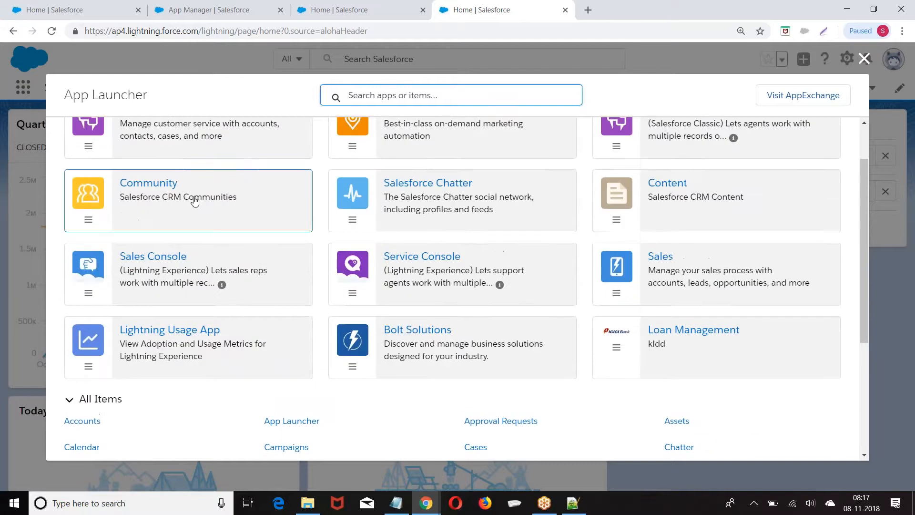
scroll(730, 288, "up", 1)
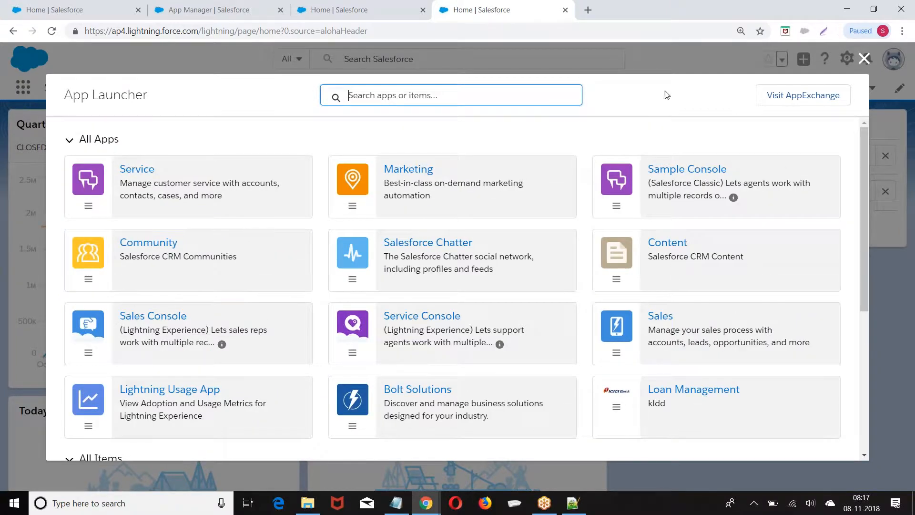
left_click(865, 59)
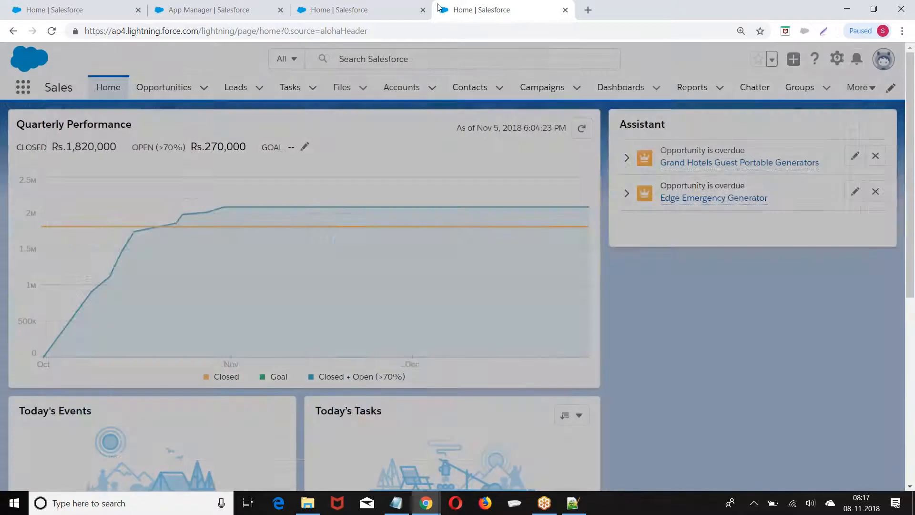
left_click(353, 5)
left_click(217, 6)
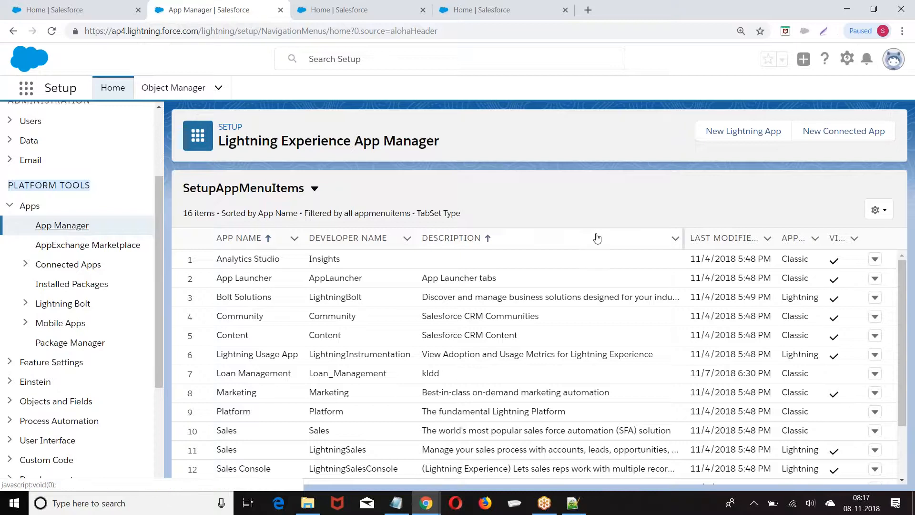
Reload App Manager and inspect the new Recruitment Classic app row
scroll(363, 310, "down", 3)
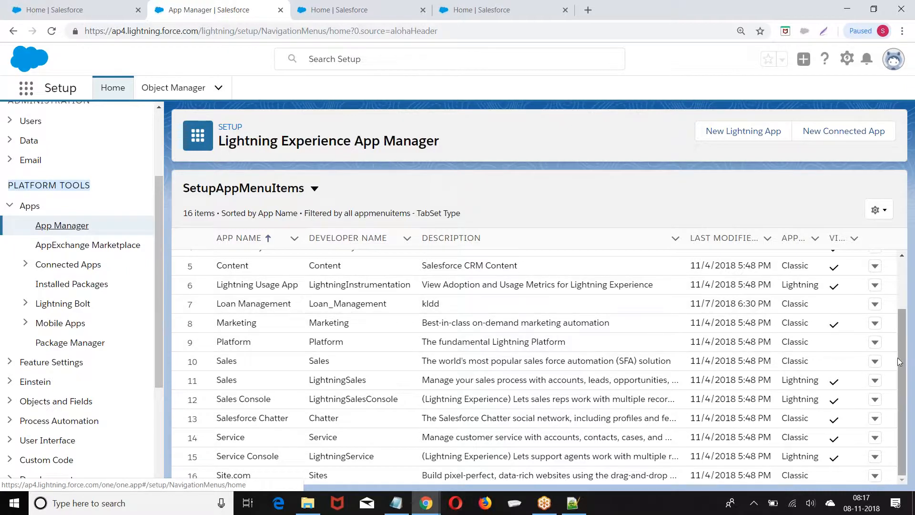
scroll(902, 363, "up", 2)
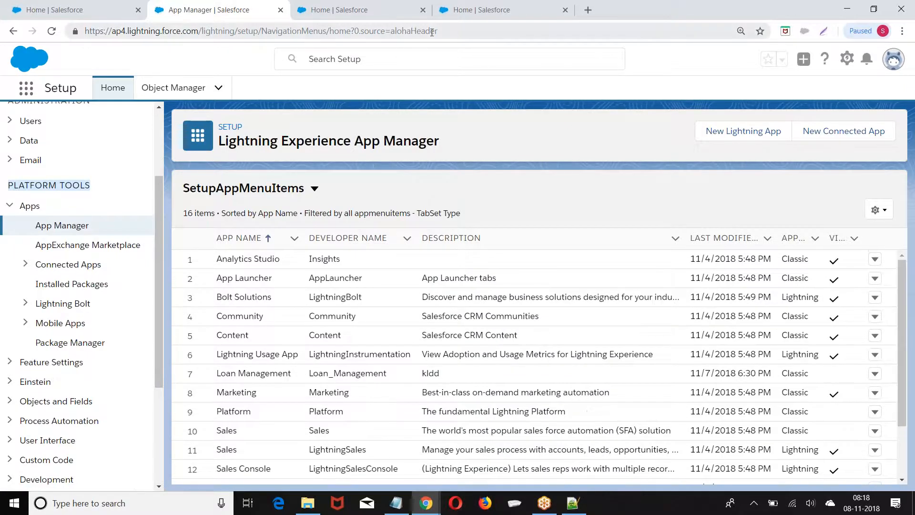
left_click(459, 31)
key("Return")
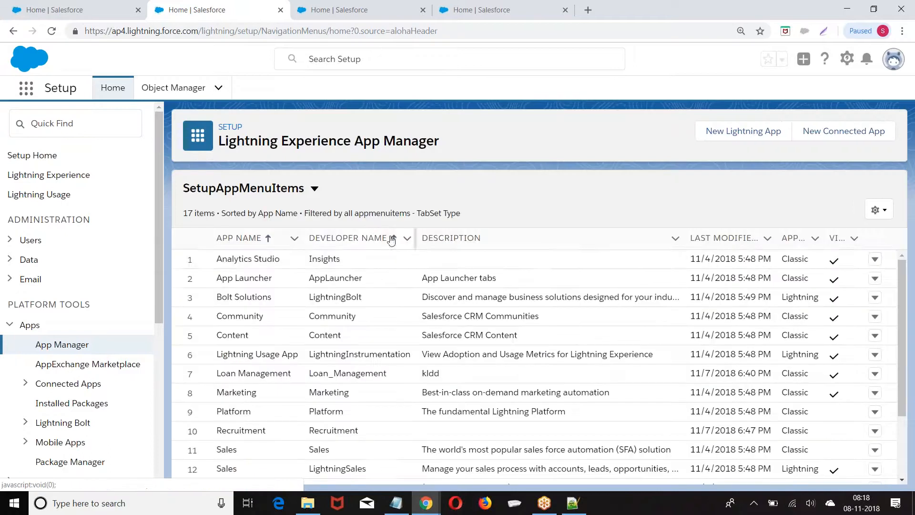
scroll(512, 267, "down", 3)
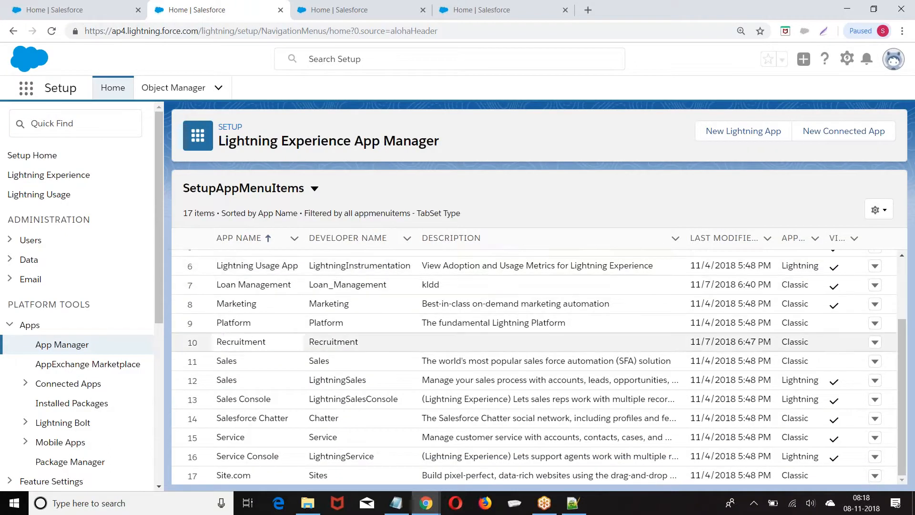
left_click_drag(219, 345, 805, 346)
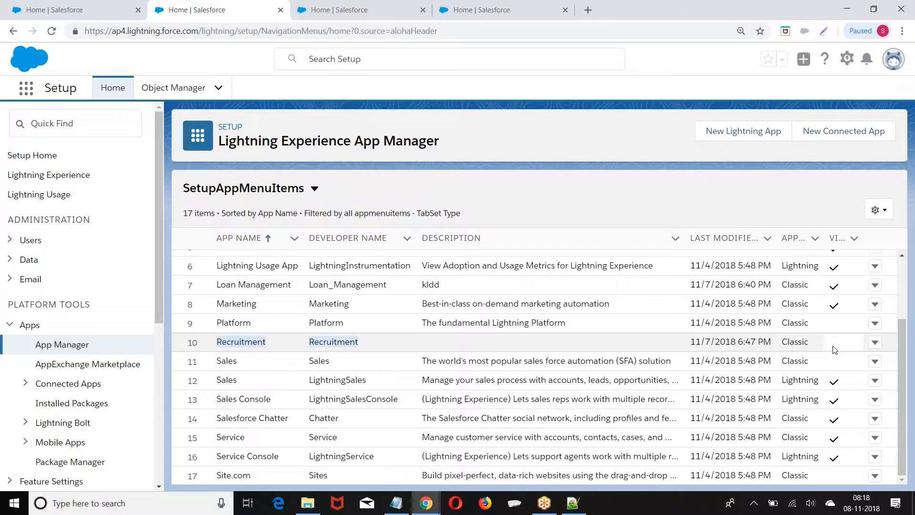
left_click(875, 344)
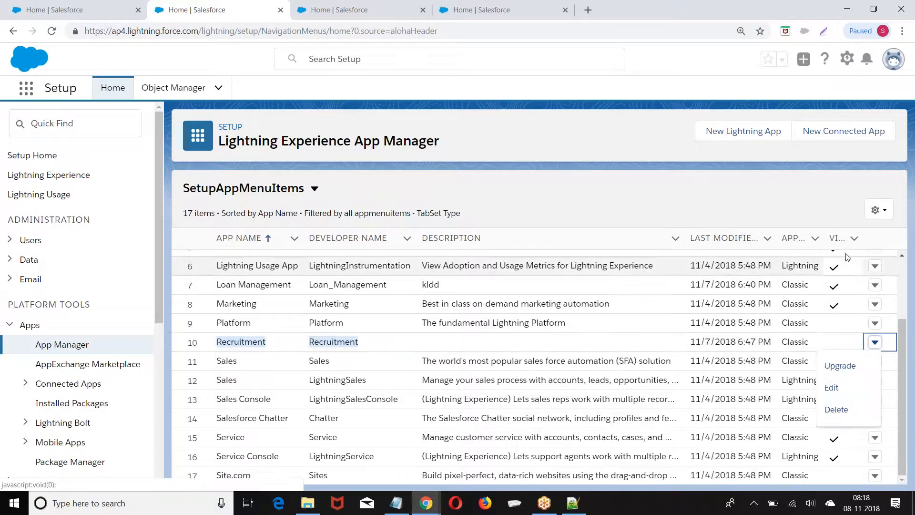
left_click(855, 240)
left_click(851, 242)
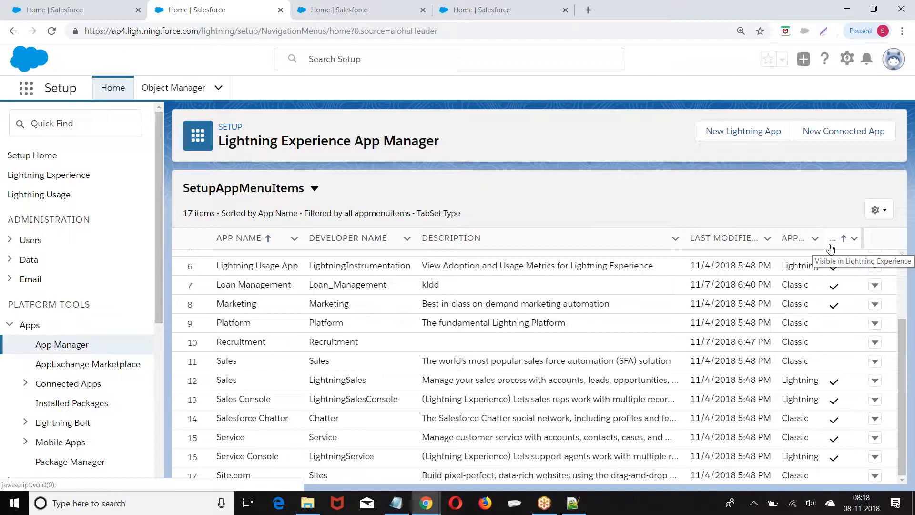
Sort the 17 apps by the Visible in Lightning Experience column and review the list
scroll(831, 249, "up", 5)
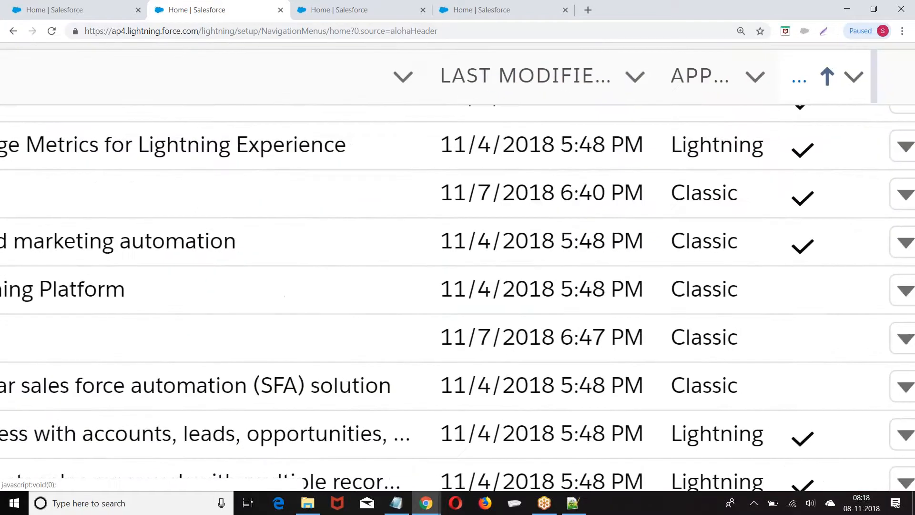
left_click(819, 76)
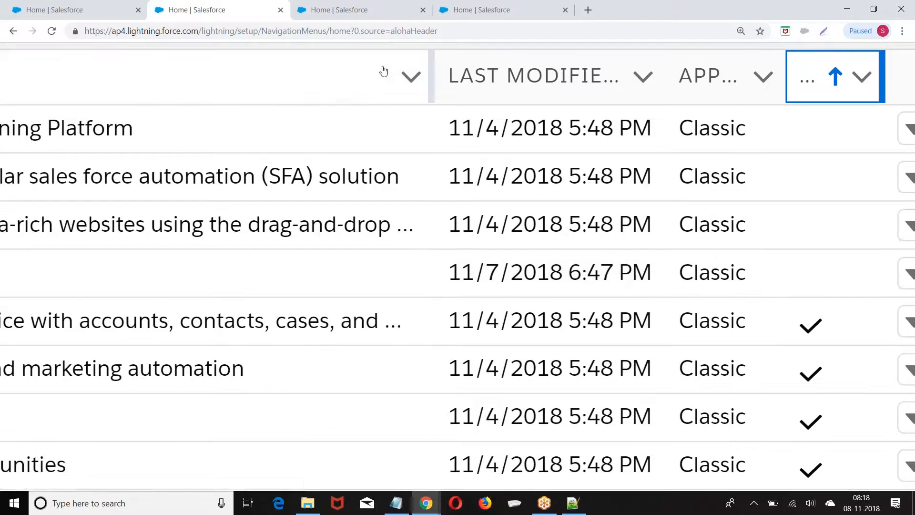
scroll(711, 137, "up", 3)
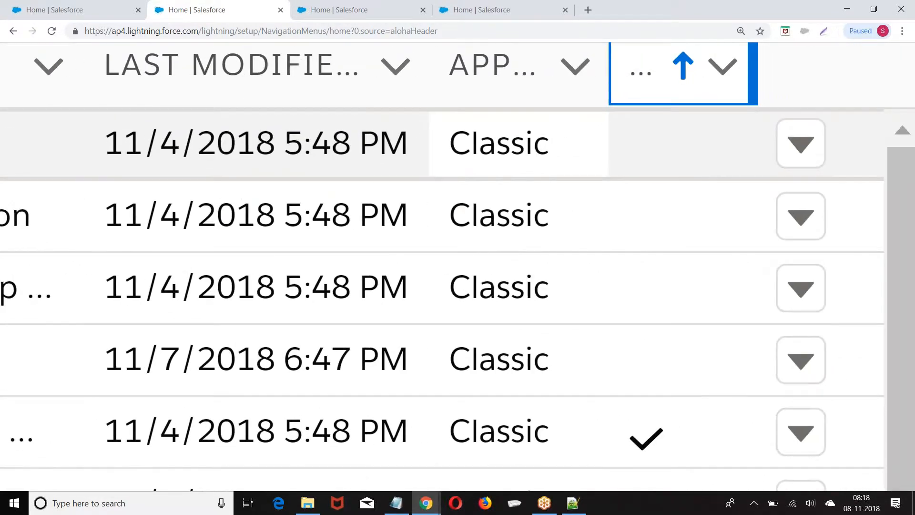
scroll(457, 267, "down", 4)
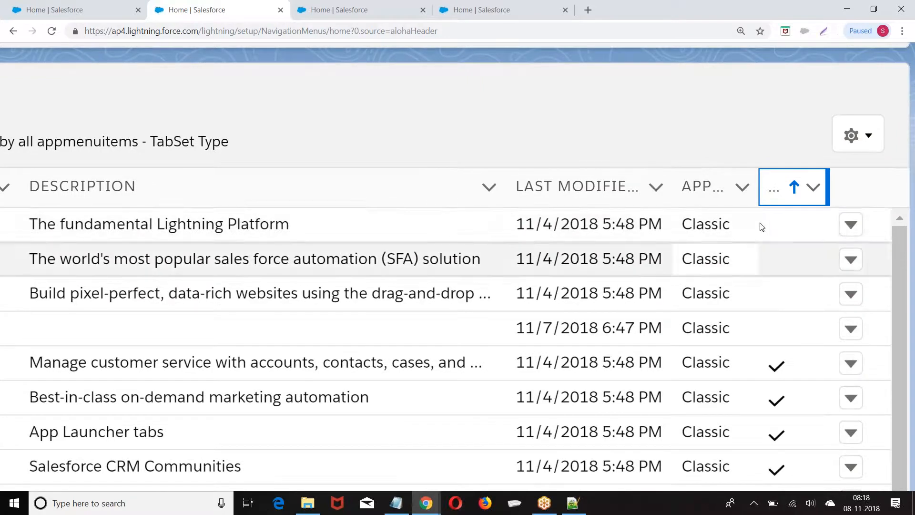
scroll(797, 290, "down", 4)
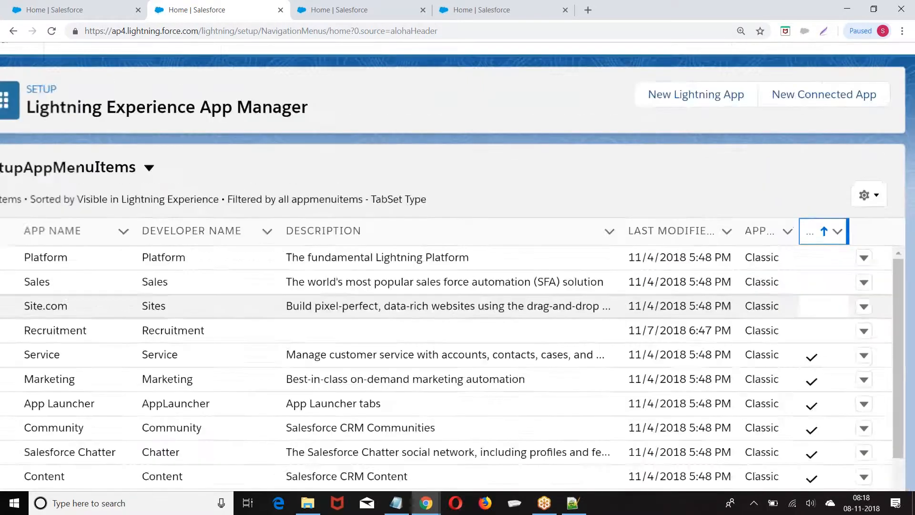
scroll(688, 305, "down", 1)
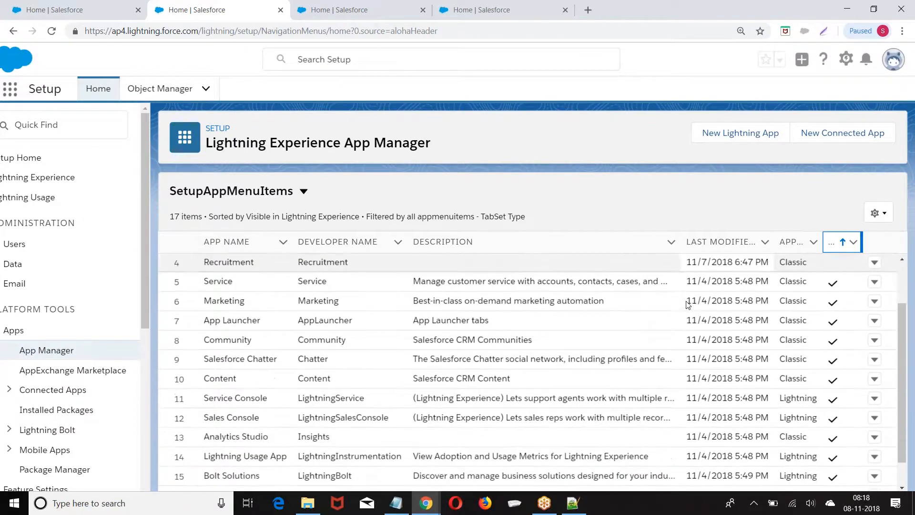
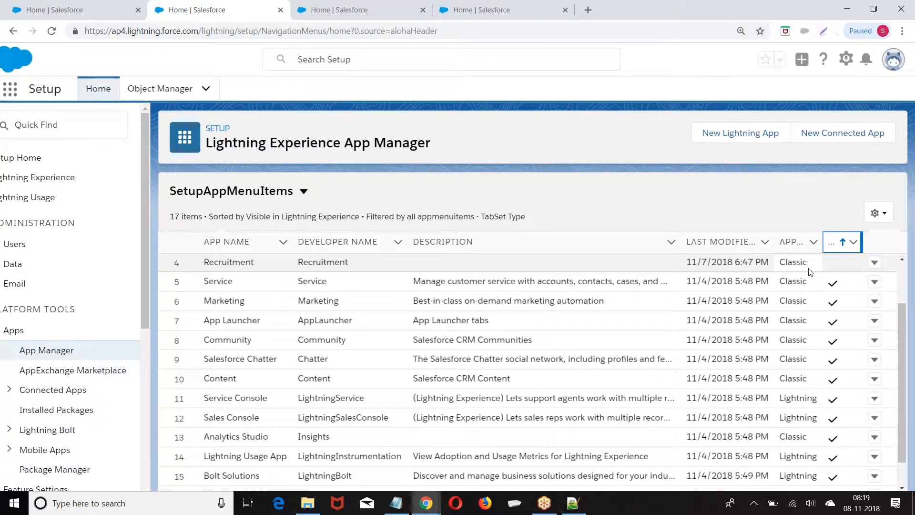
Show the Upgrade, Edit and Delete actions for the Recruitment app row
left_click(874, 262)
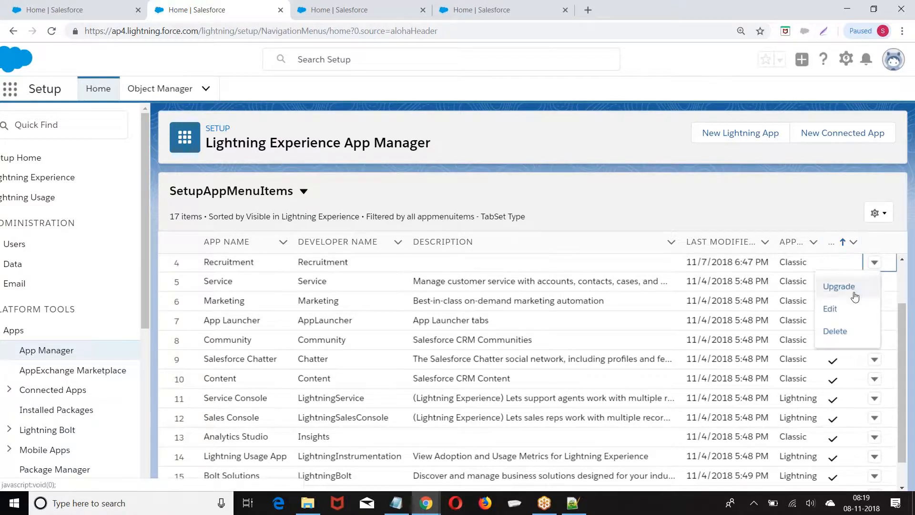
left_click(831, 308)
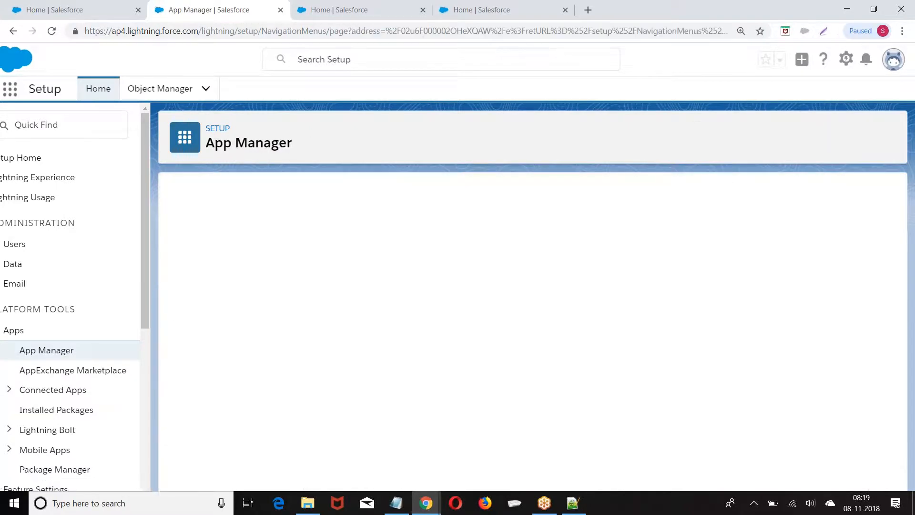
scroll(330, 317, "down", 15)
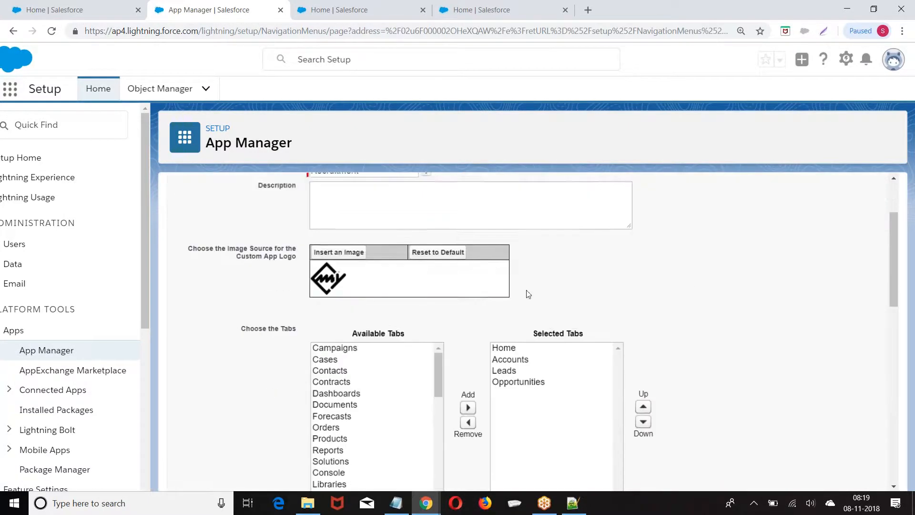
scroll(330, 317, "up", 10)
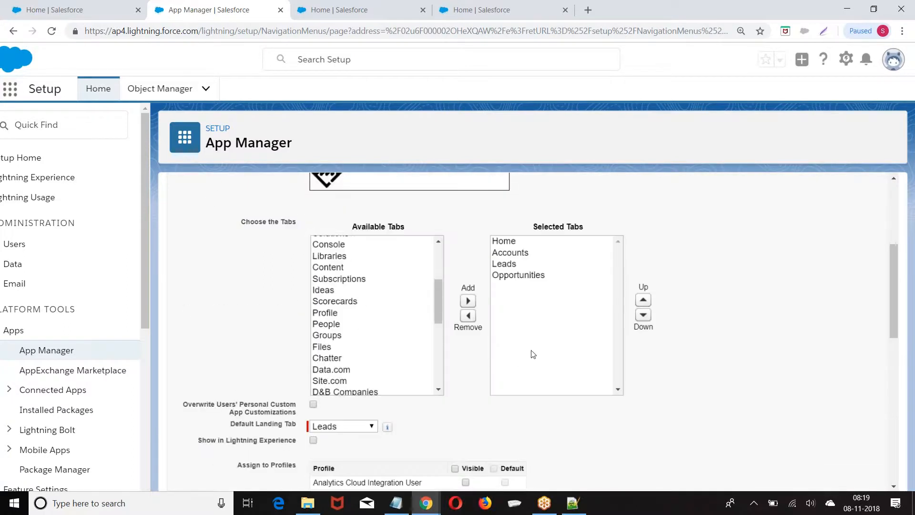
scroll(525, 356, "down", 3)
scroll(533, 355, "up", 5)
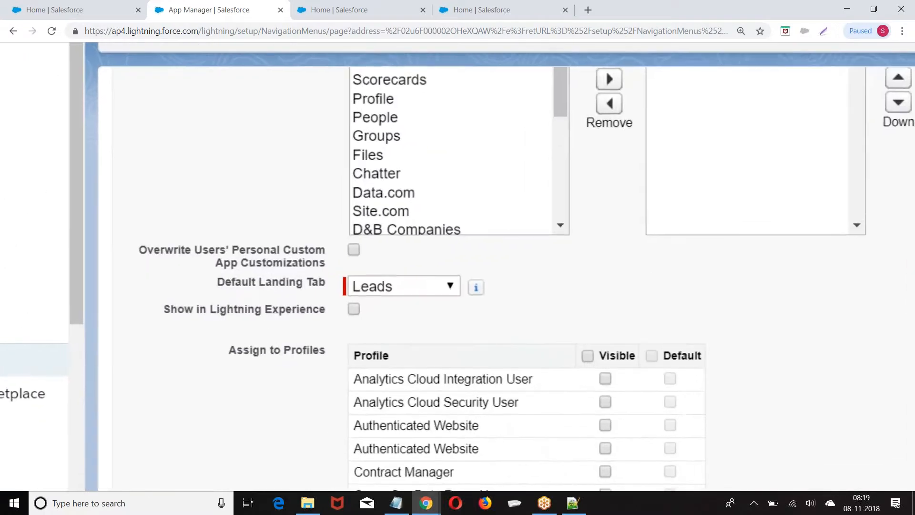
scroll(533, 355, "down", 5)
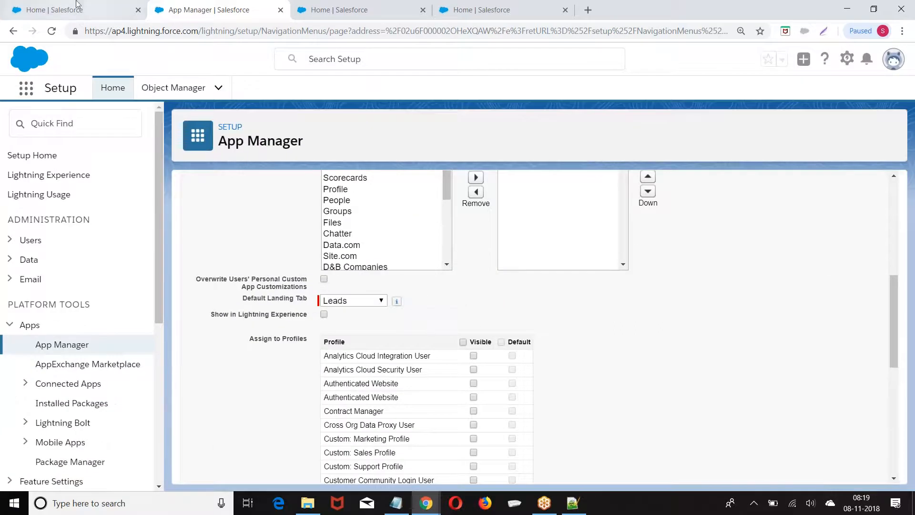
left_click(13, 32)
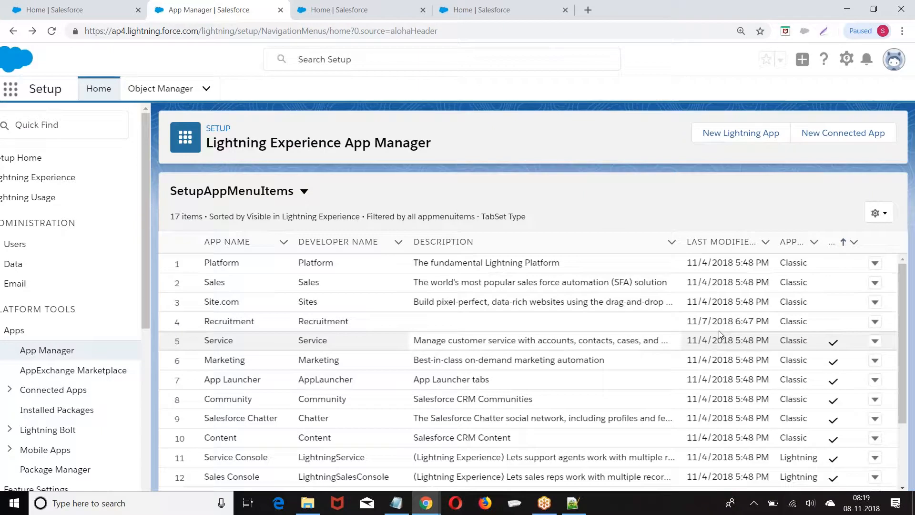
Upgrade Recruitment from its row menu, keeping the app name 'Recruitment Lightning'
left_click(874, 322)
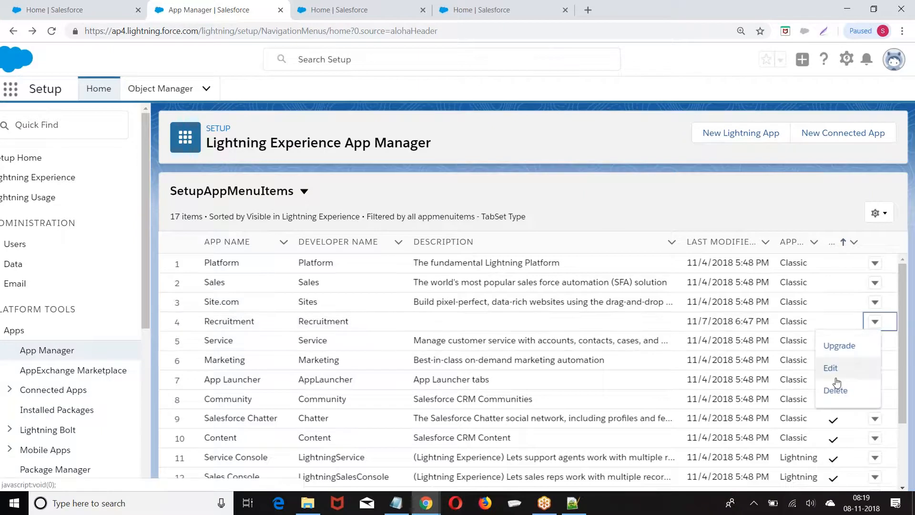
left_click(835, 346)
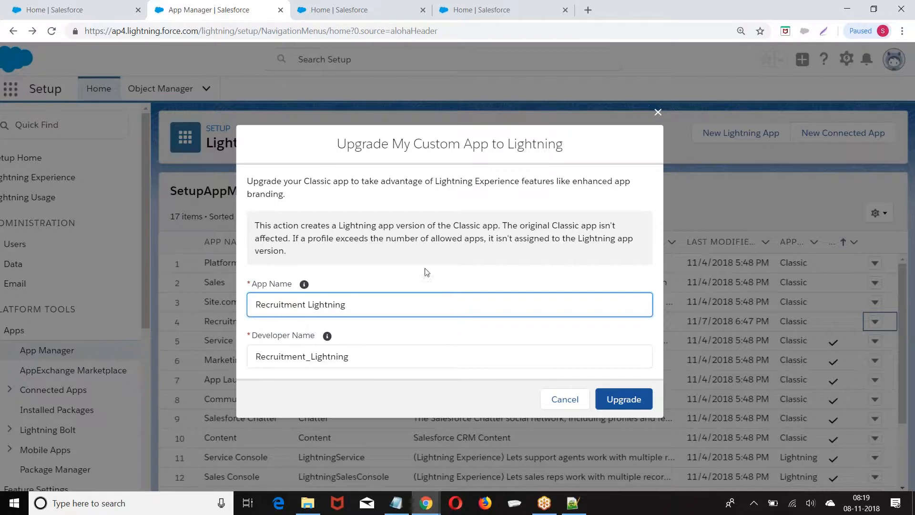
left_click(626, 400)
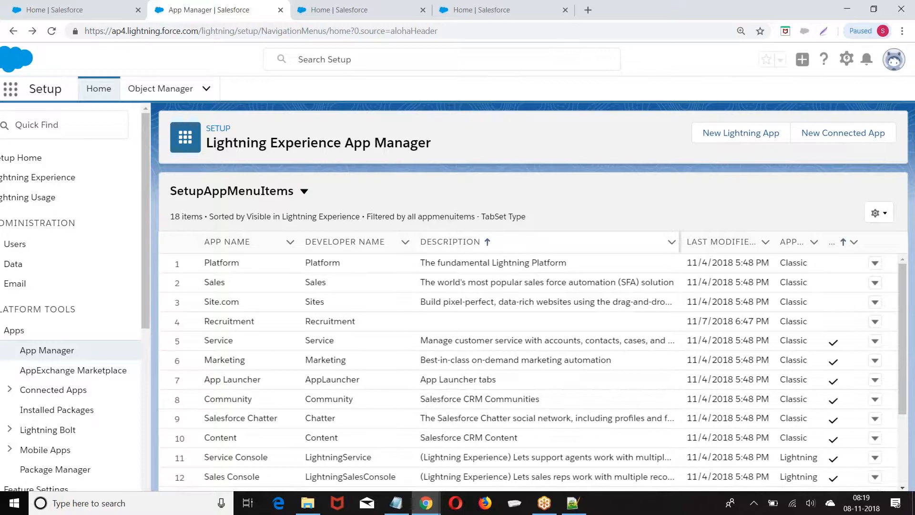
scroll(421, 249, "down", 2)
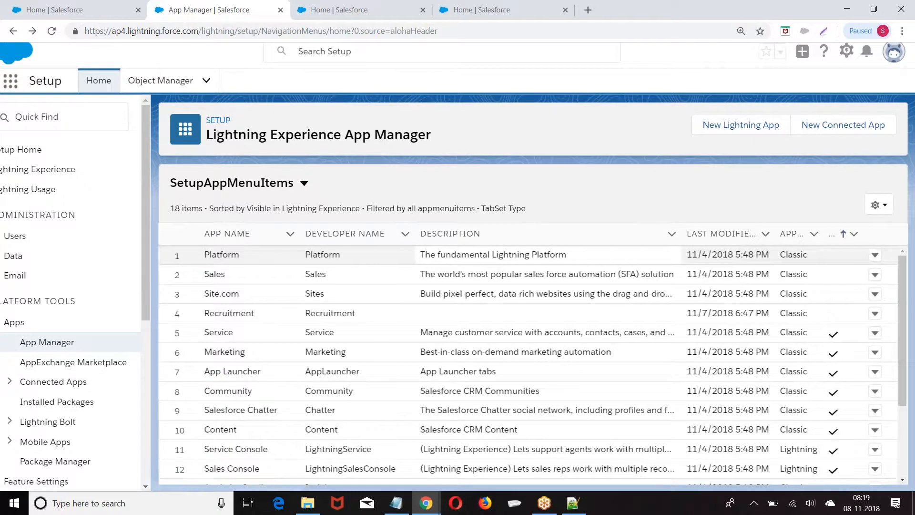
scroll(620, 296, "down", 2)
scroll(620, 295, "up", 3)
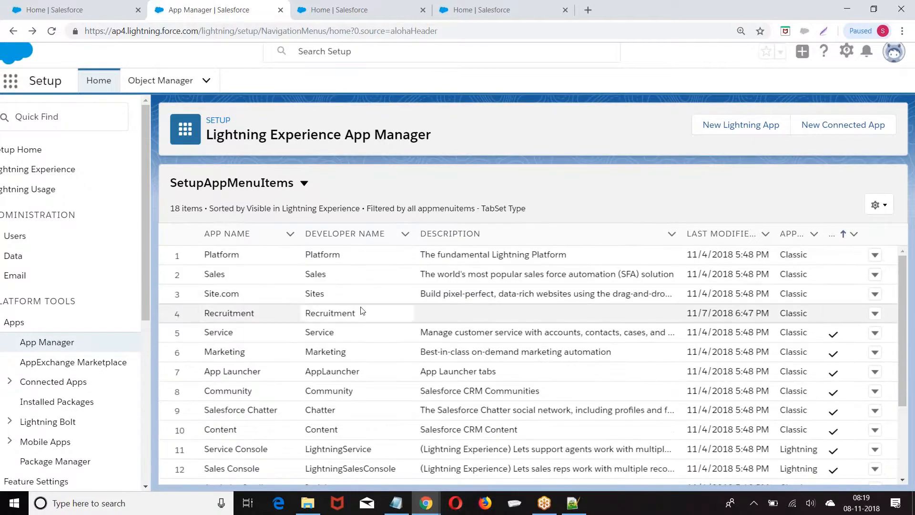
scroll(592, 326, "down", 3)
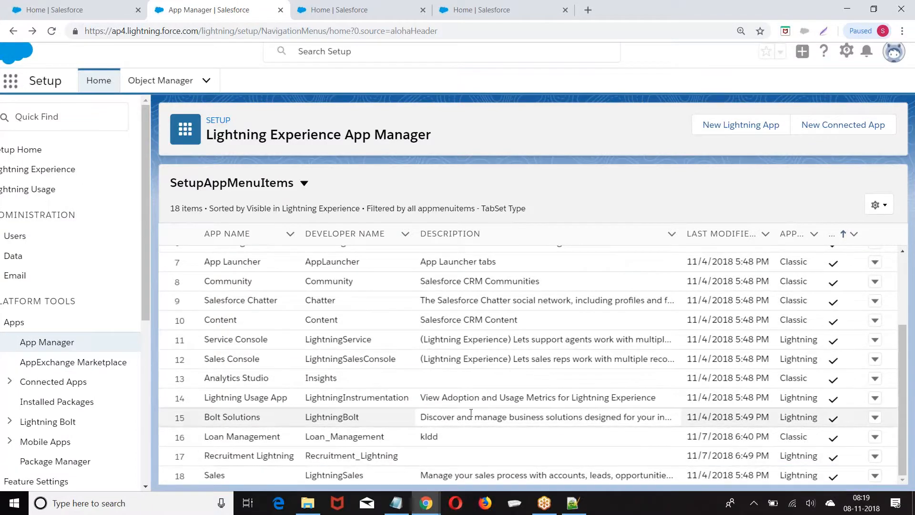
scroll(591, 368, "left", 3)
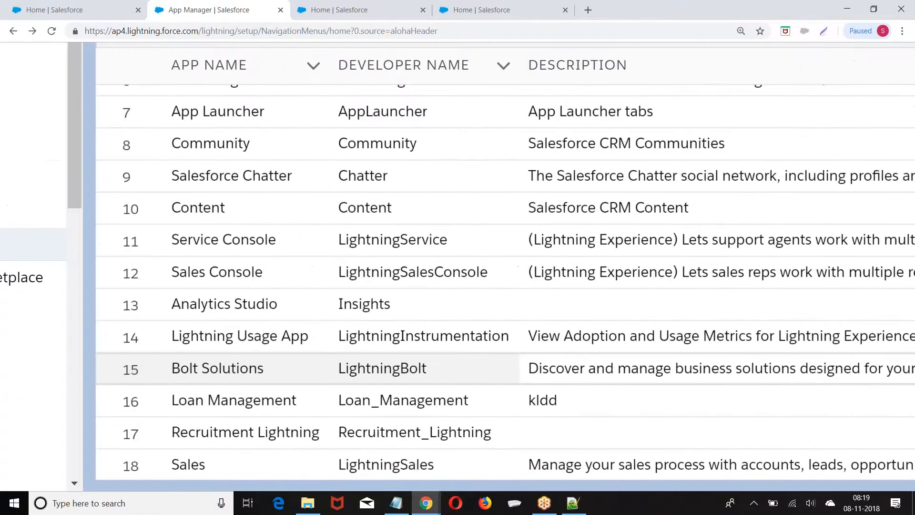
left_click(214, 464)
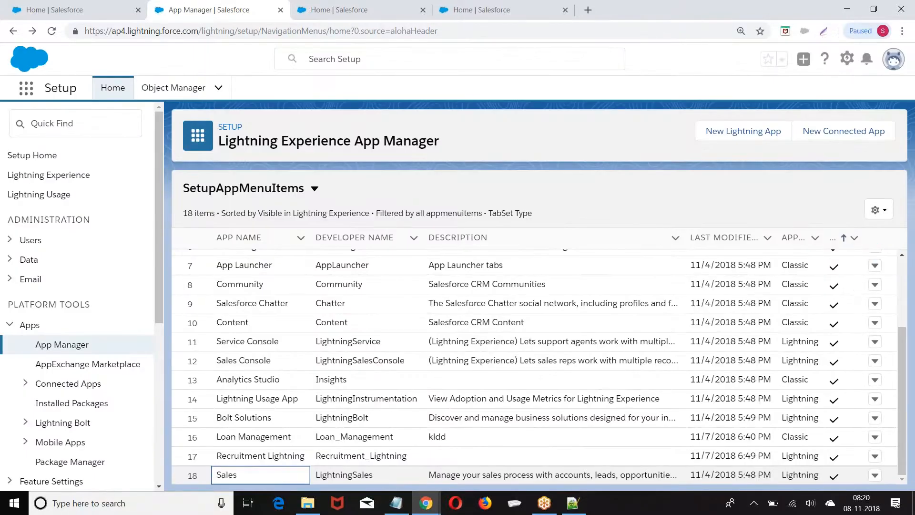
scroll(846, 329, "up", 5)
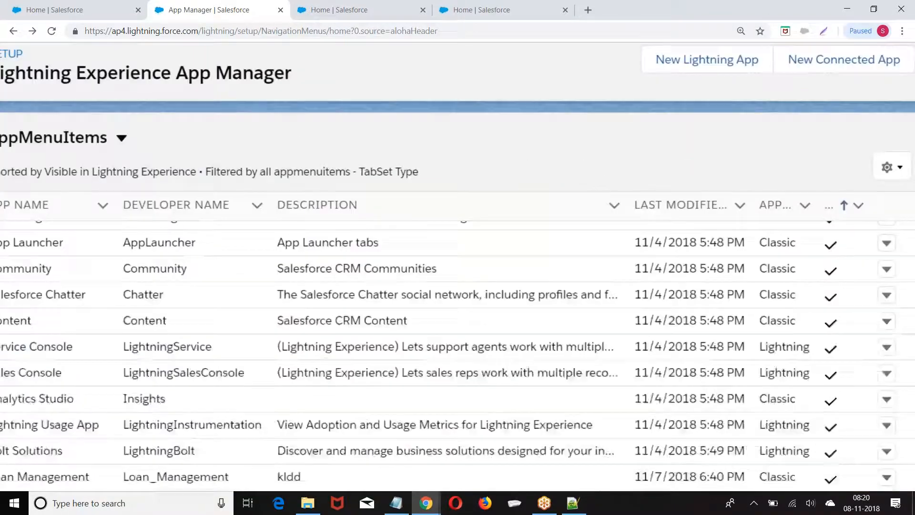
scroll(448, 297, "up", 3)
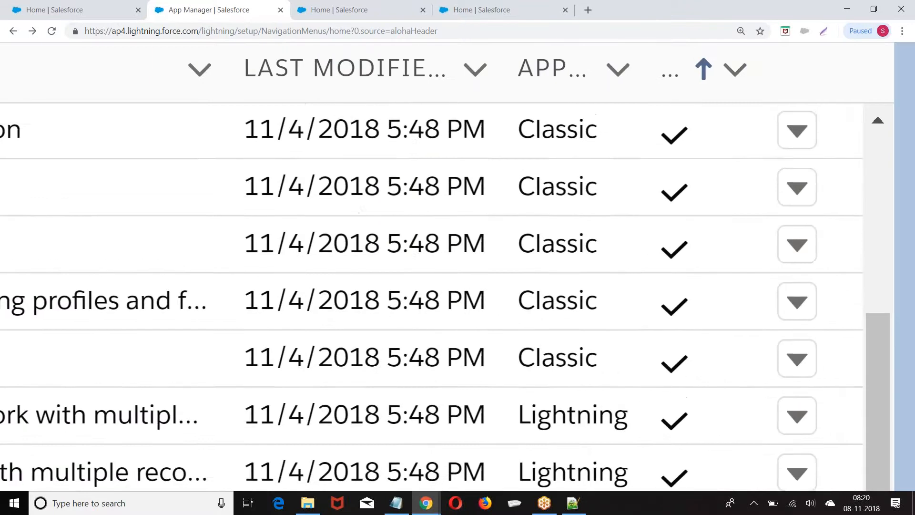
scroll(448, 297, "down", 2)
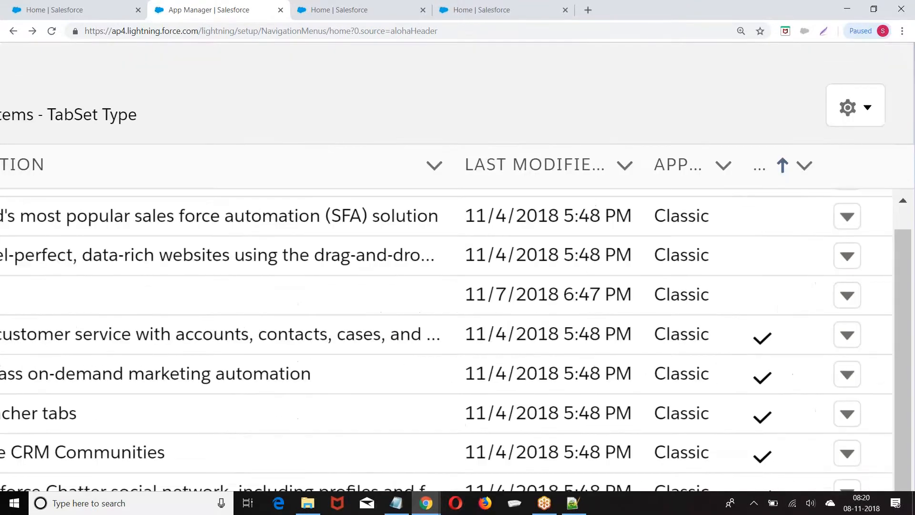
scroll(457, 276, "left", 8)
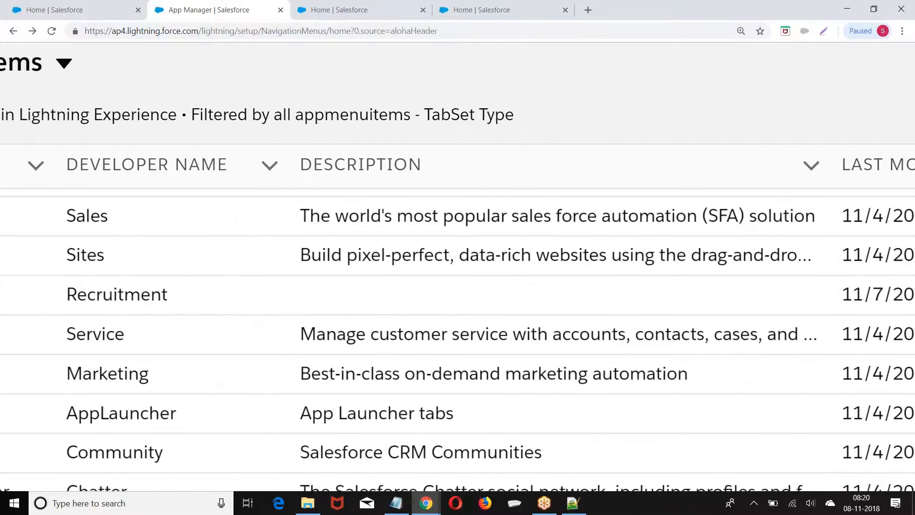
scroll(458, 294, "right", 8)
left_click(768, 295)
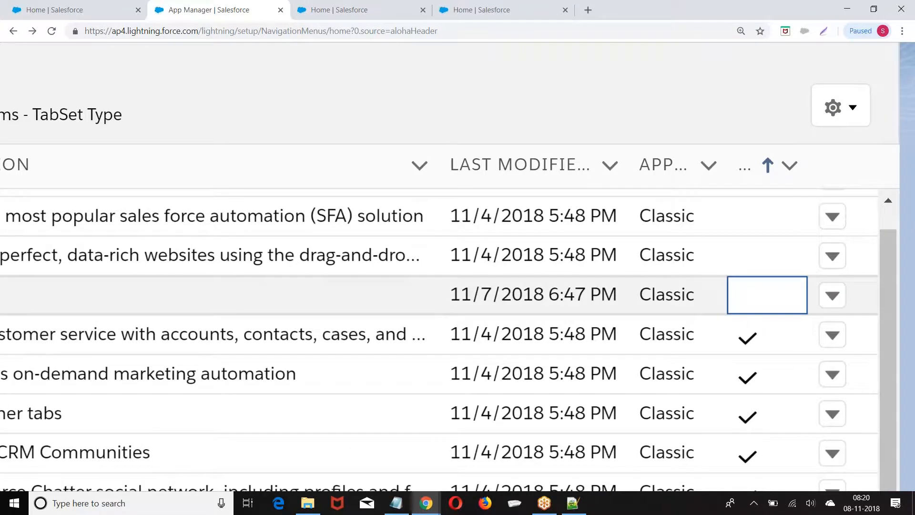
scroll(767, 295, "down", 5)
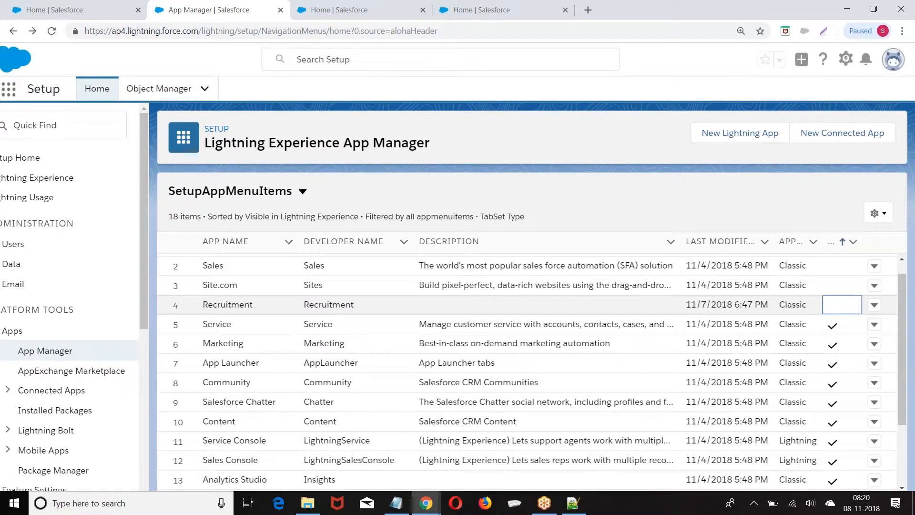
scroll(532, 372, "down", 2)
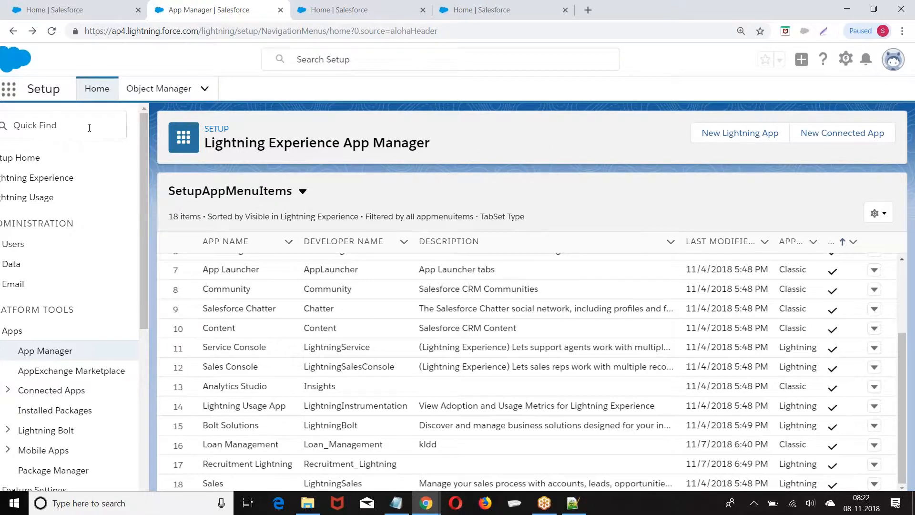
scroll(89, 128, "left", 1)
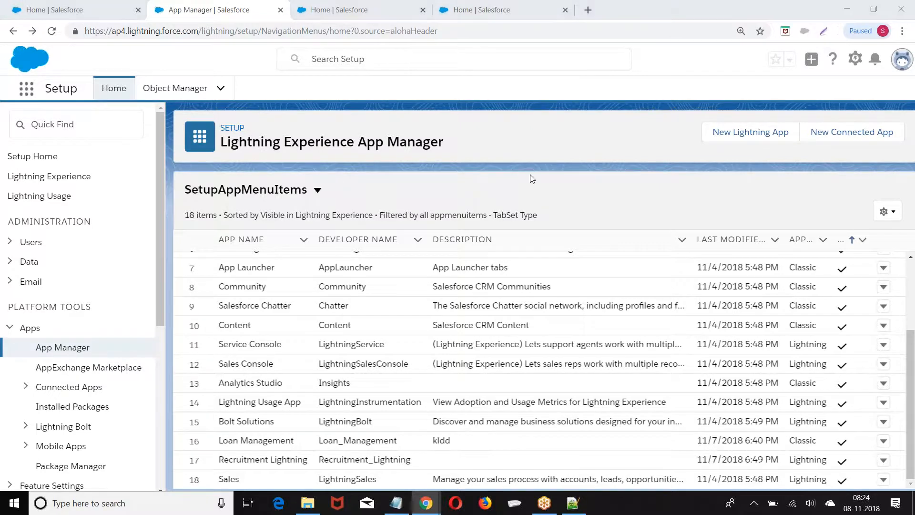
left_click(243, 306)
scroll(244, 306, "down", 2)
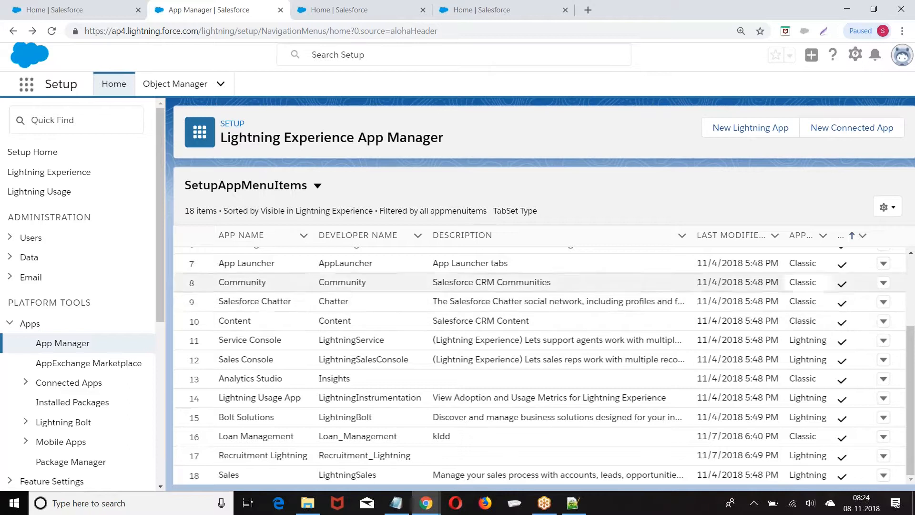
left_click(883, 267)
left_click(884, 268)
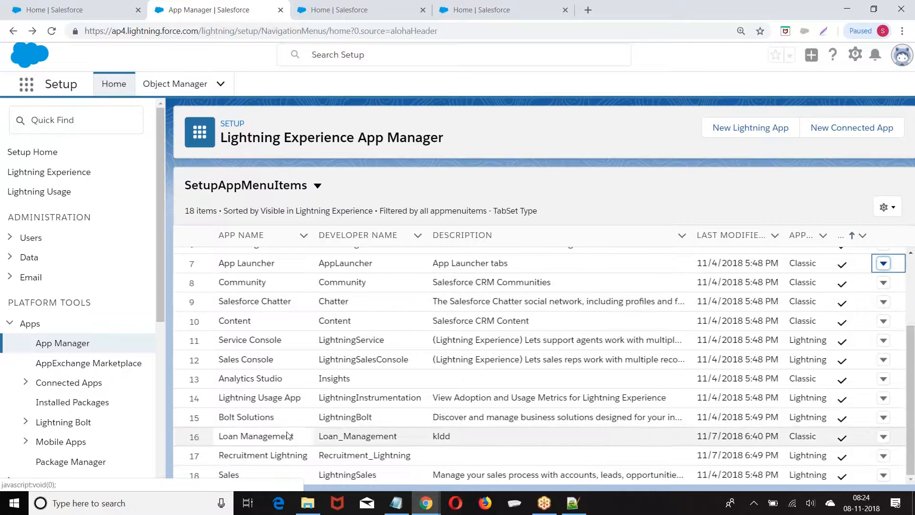
left_click(883, 457)
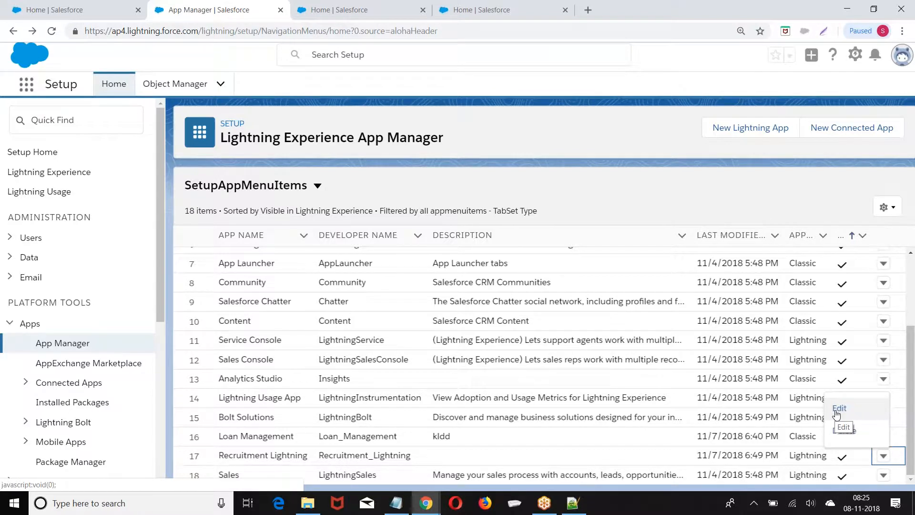
left_click(794, 3)
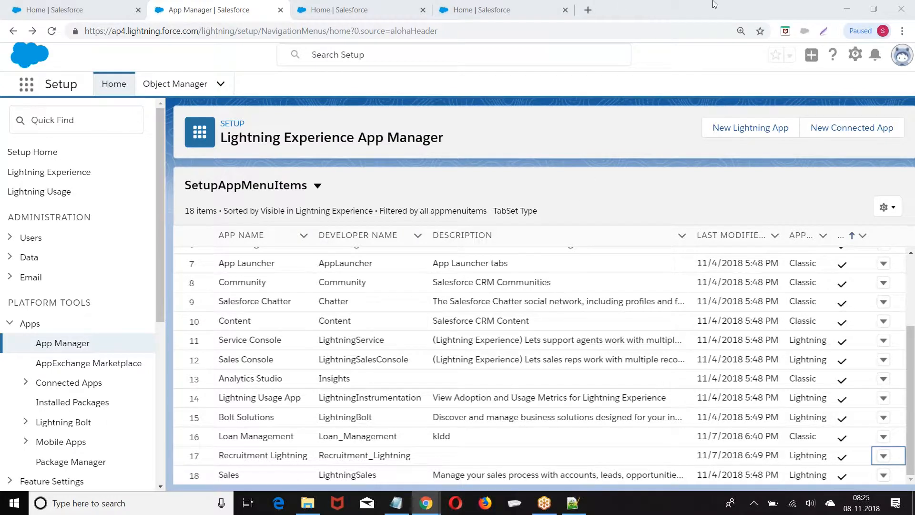
Search Google for 'salesforce simulator' in a new browser tab
left_click(588, 9)
type("salesforce e")
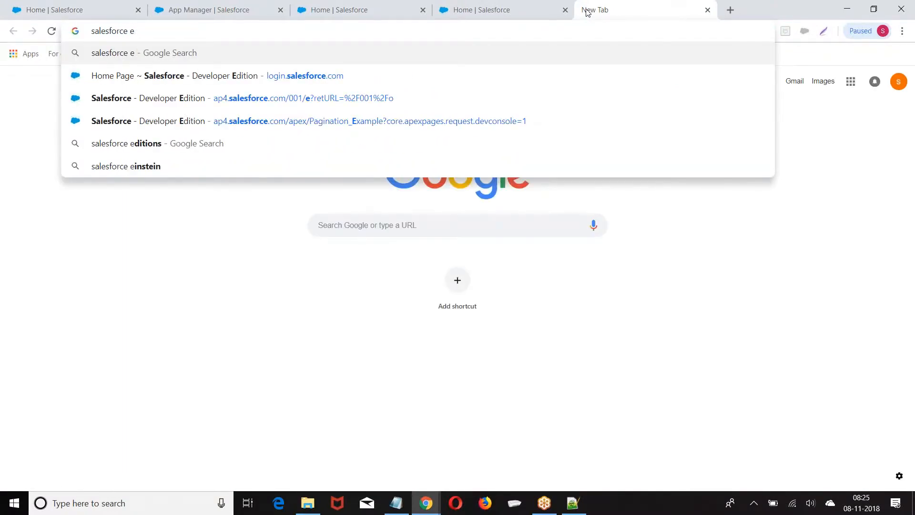
key("BackSpace")
key("BackSpace")
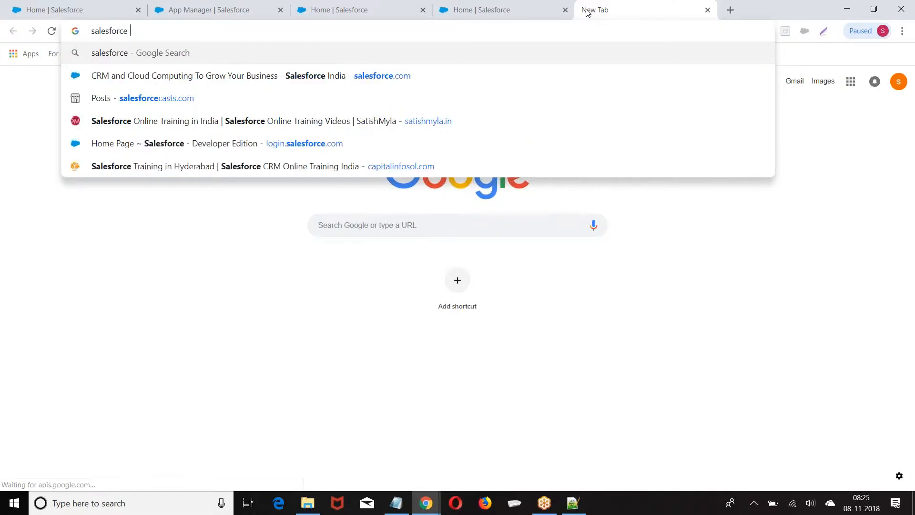
type("s")
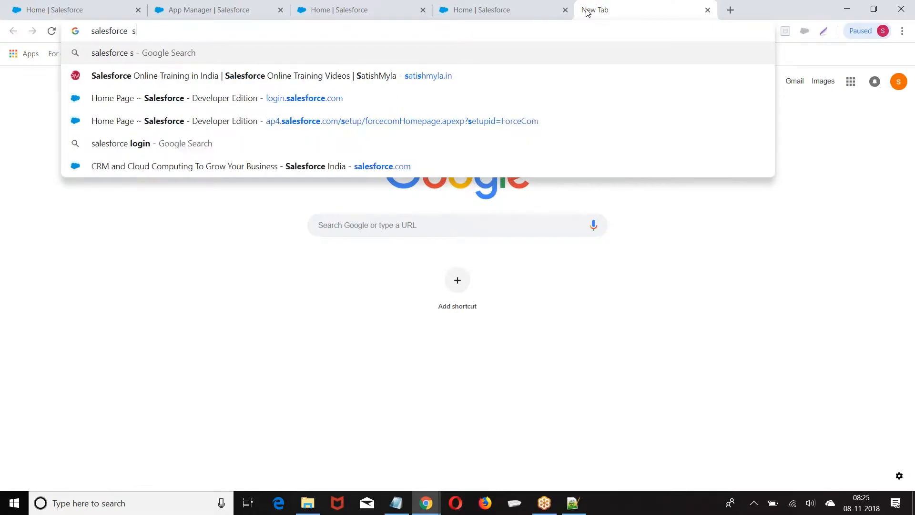
key("BackSpace")
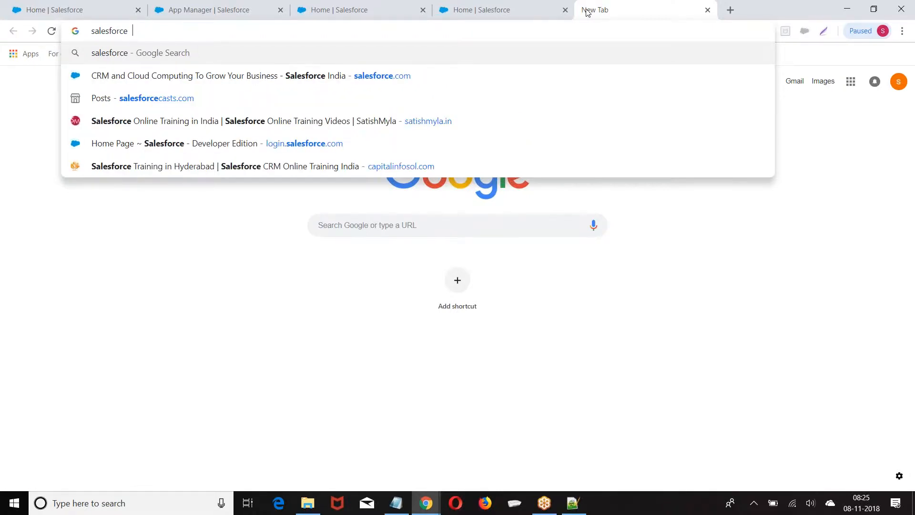
type("simulat")
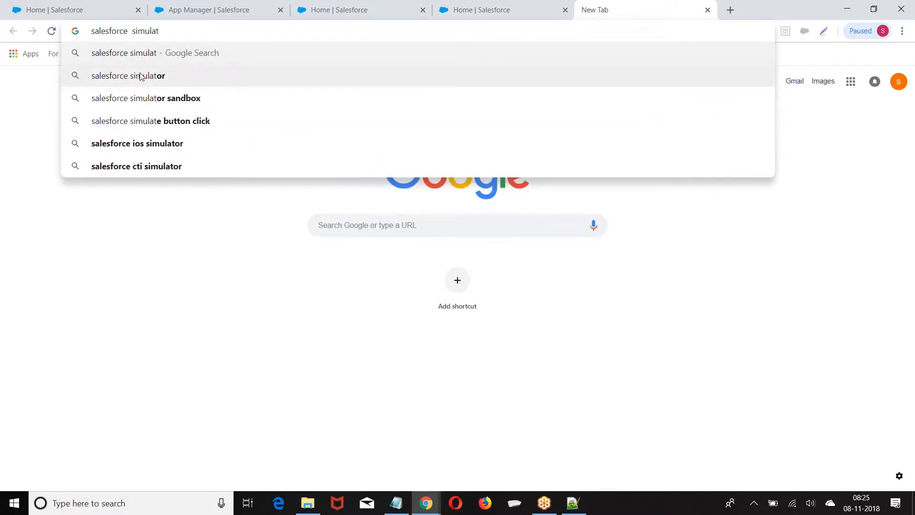
left_click(141, 76)
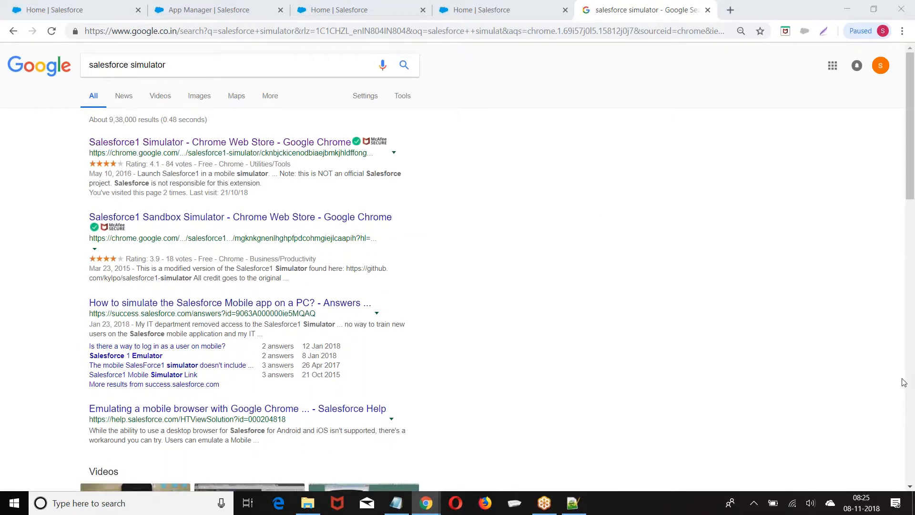
Launch Salesforce1 Simulator from the Web Store and log in with the admin username and password
left_click(186, 143)
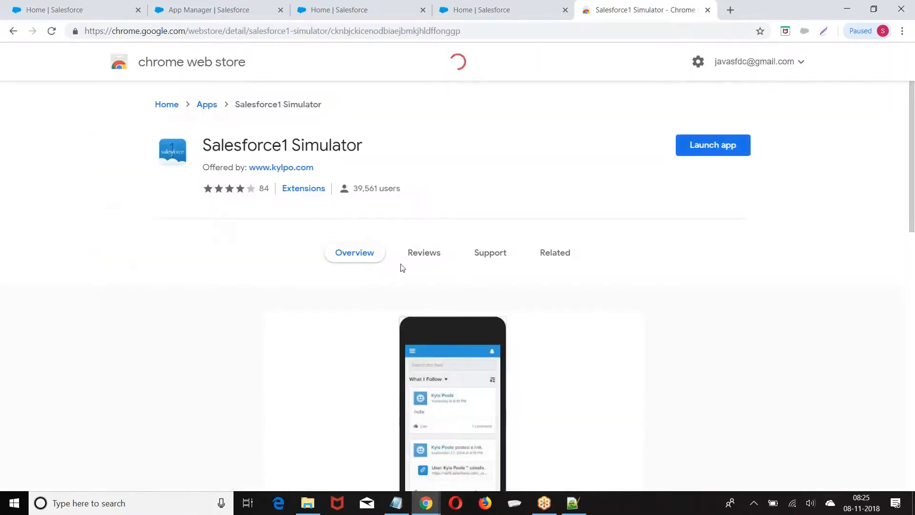
left_click(712, 151)
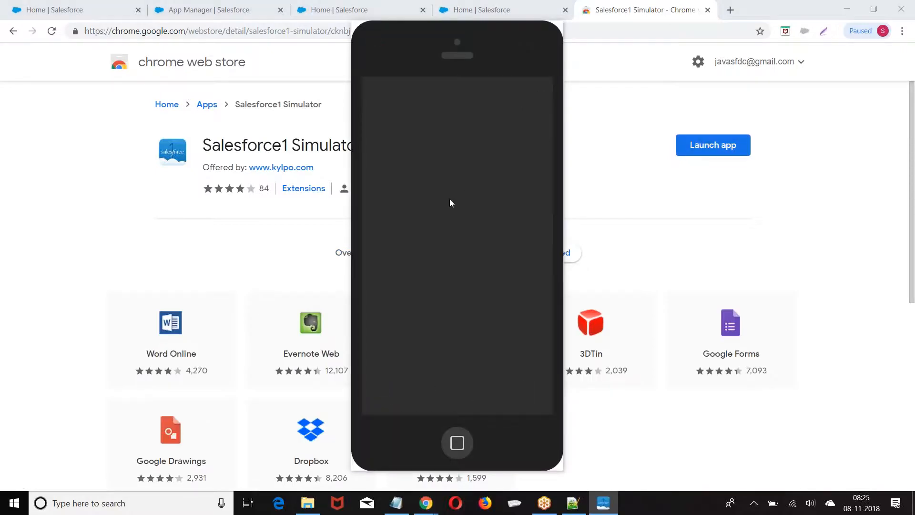
left_click(387, 236)
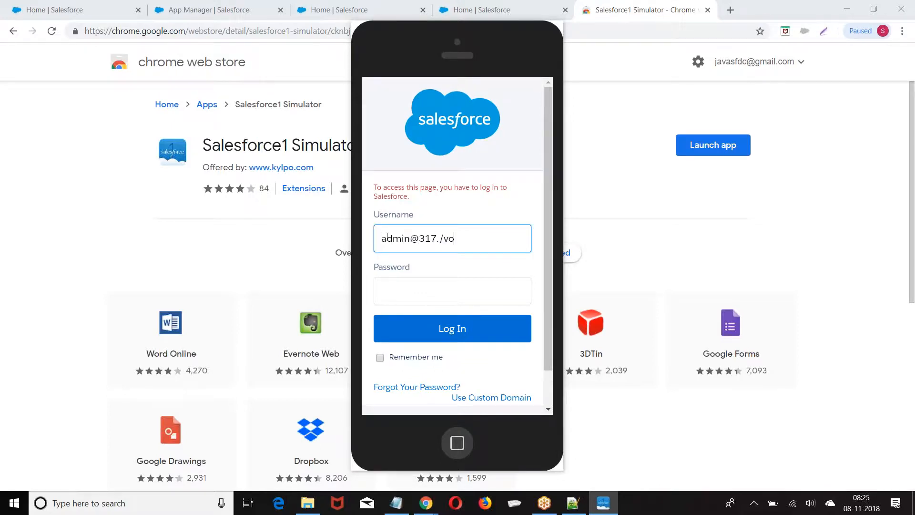
key("Tab")
type("*************")
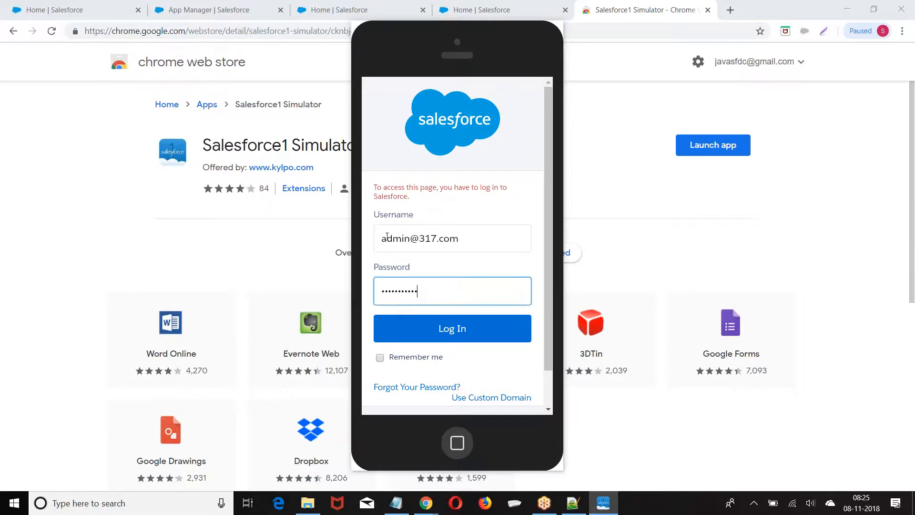
left_click(435, 329)
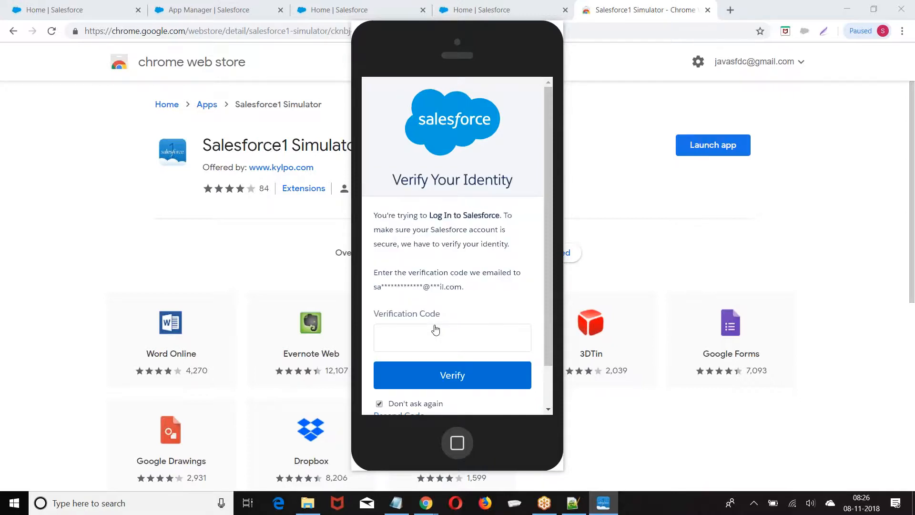
Open Gmail in a new tab, move the simulator aside, and open the ACTION REQUIRED Salesforce email
left_click(736, 13)
type("gmail.com")
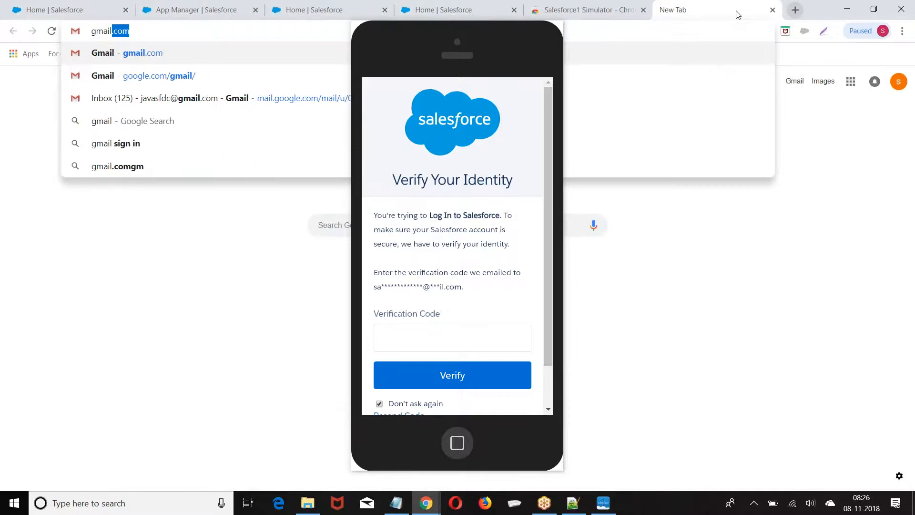
key("Return")
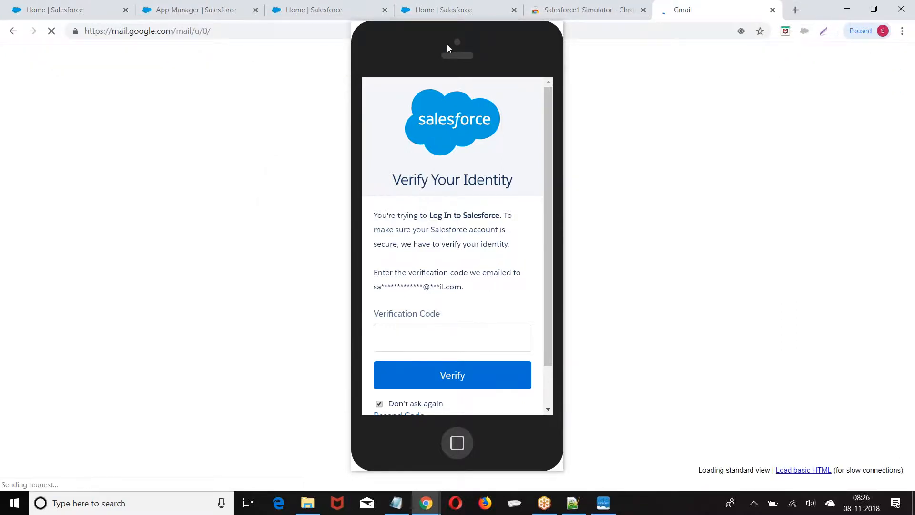
left_click_drag(445, 44, 167, 104)
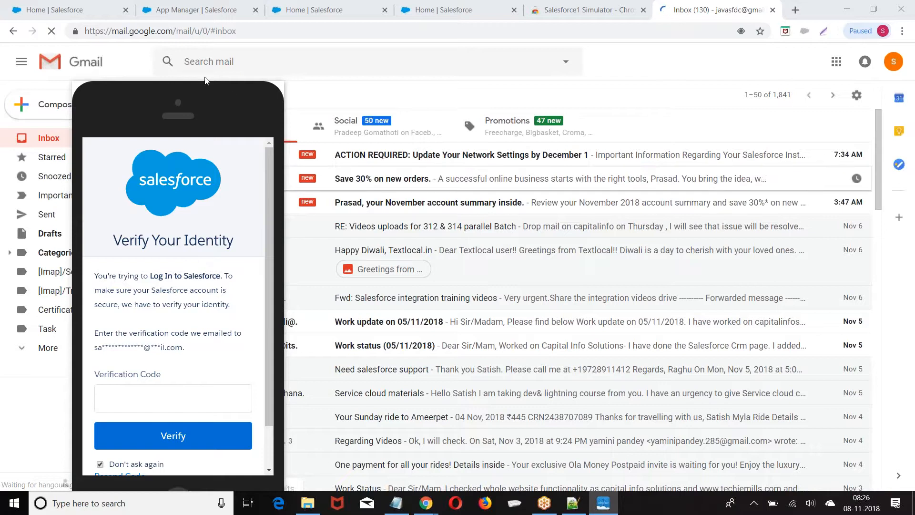
left_click_drag(133, 101, 88, 101)
left_click(527, 154)
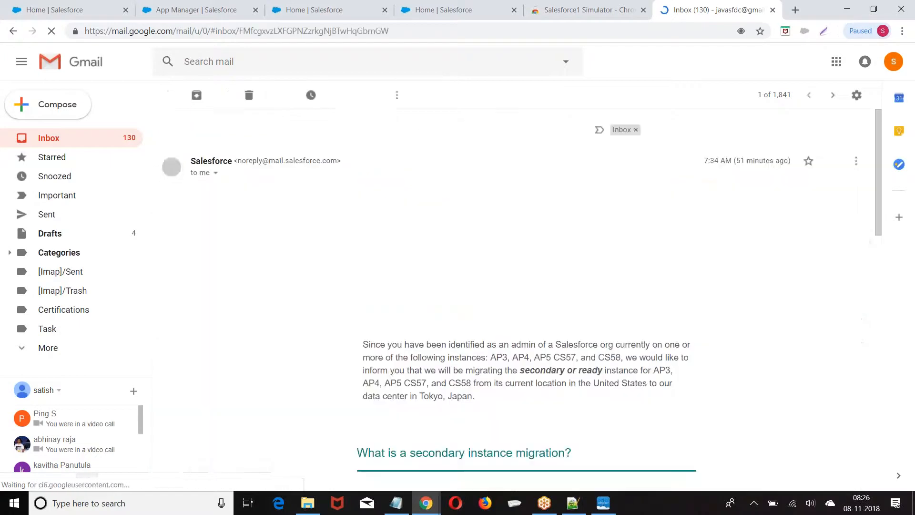
Sign in to the second Google account with its password
left_click(894, 61)
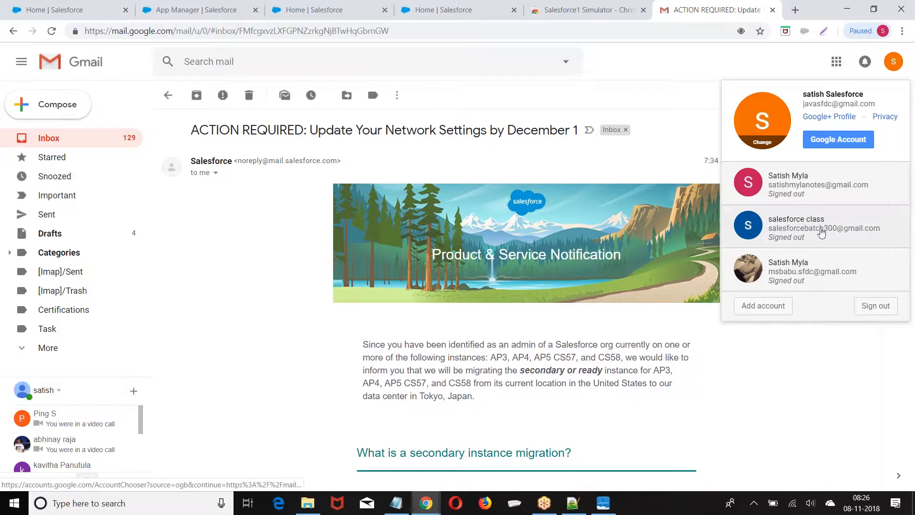
left_click(833, 188)
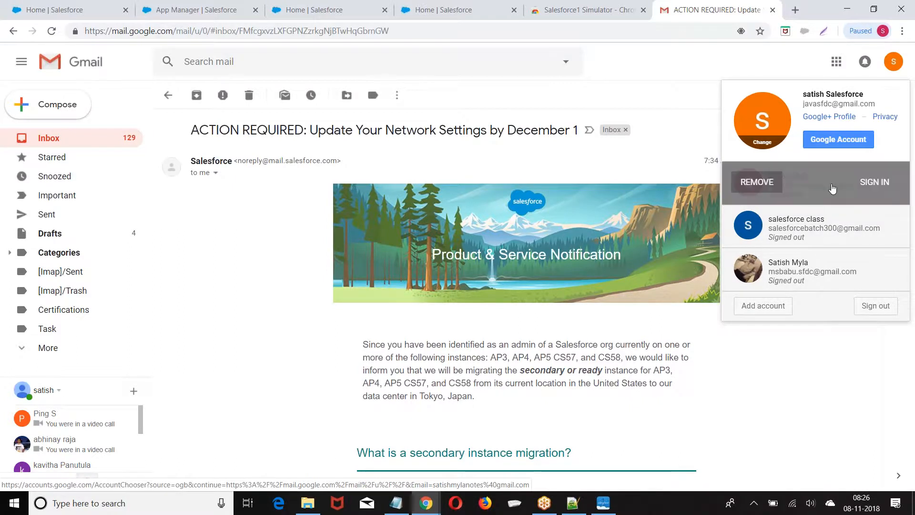
left_click(873, 183)
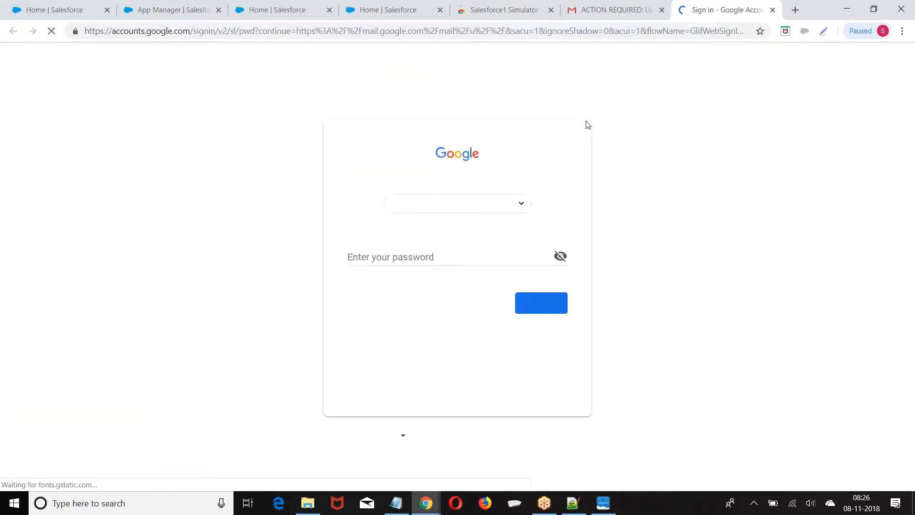
left_click(388, 251)
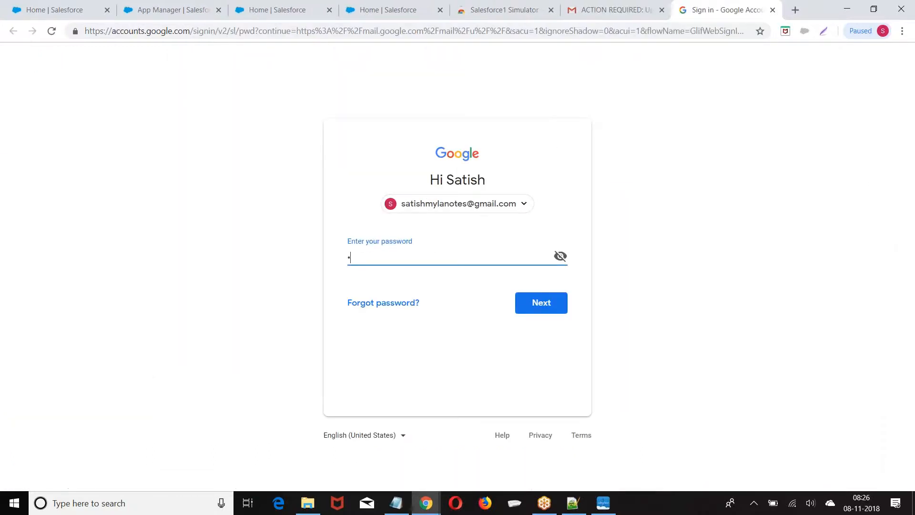
type("•••••••••••")
left_click(528, 310)
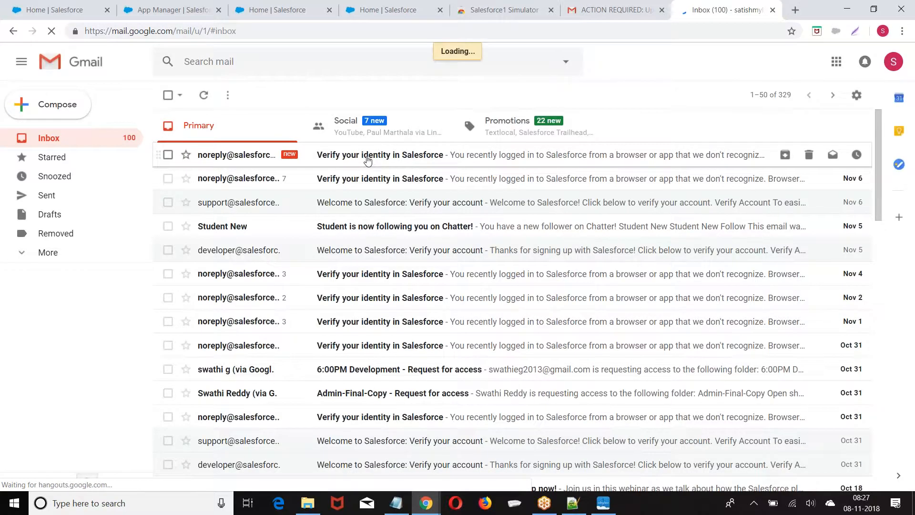
Open the 'Verify your identity in Salesforce' email and select its verification code
left_click(367, 159)
double_click(258, 282)
key("ctrl+c")
left_click(487, 3)
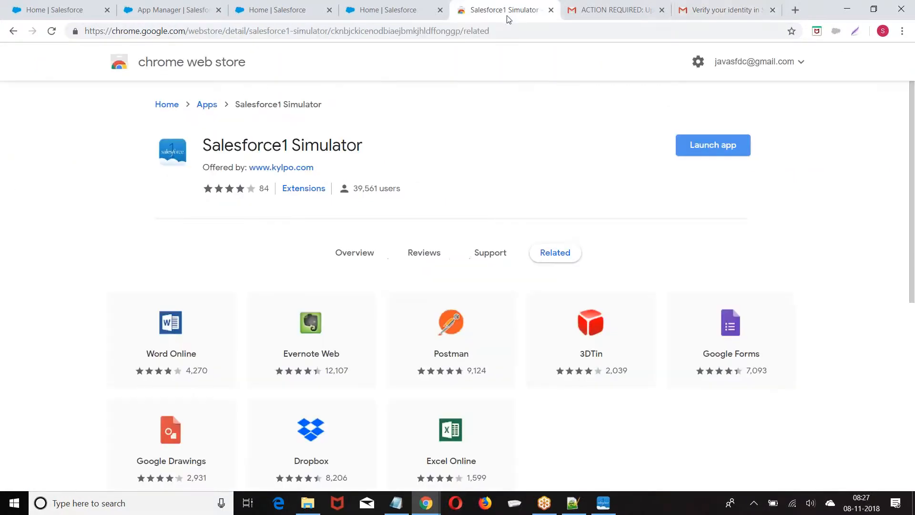
Paste the verification code into the simulator, verify it, and reposition the phone window
left_click(615, 9)
left_click(612, 506)
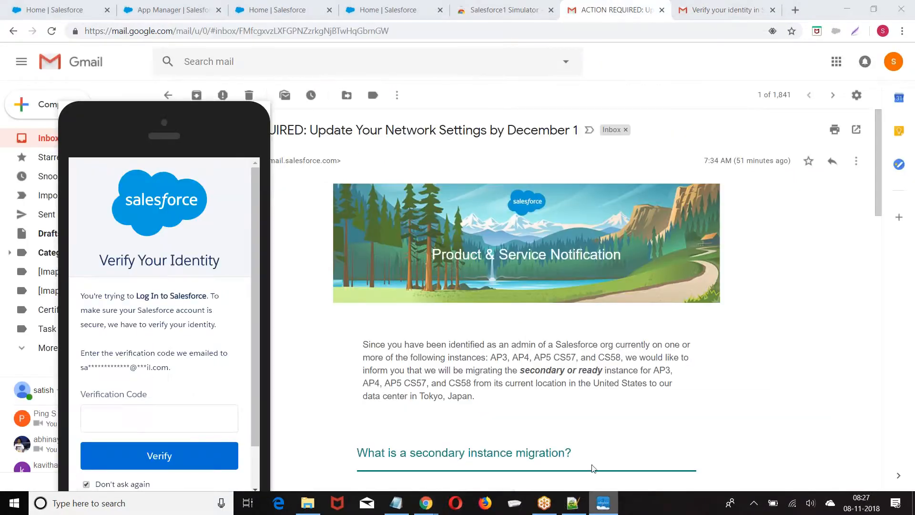
left_click(131, 420)
key("ctrl+v")
left_click(150, 451)
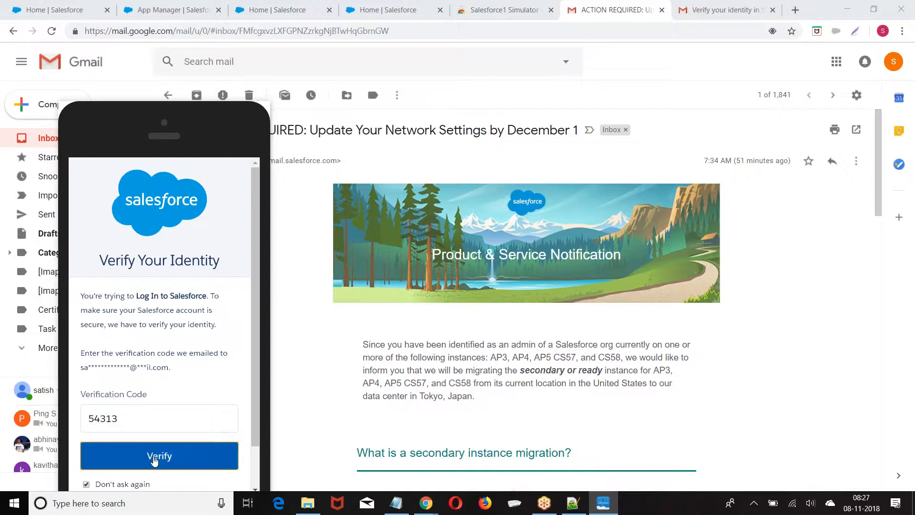
left_click_drag(163, 142, 455, 54)
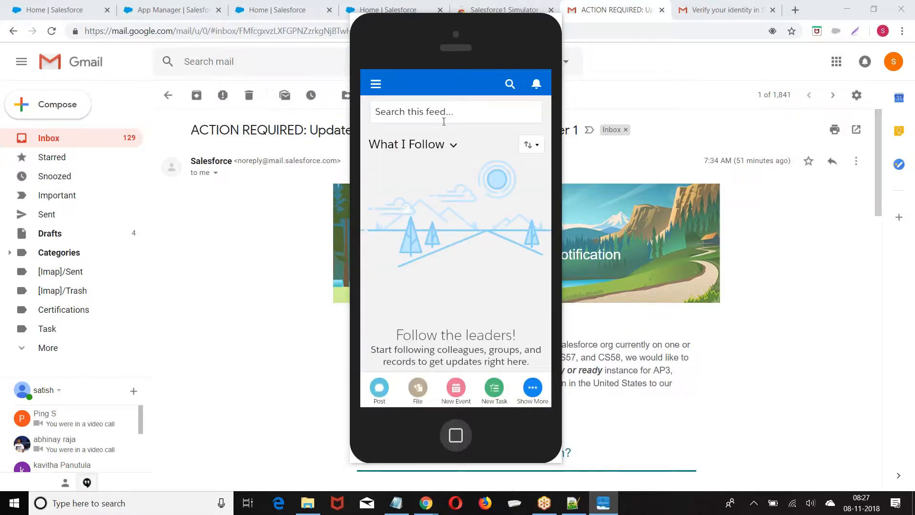
left_click_drag(427, 40, 439, 24)
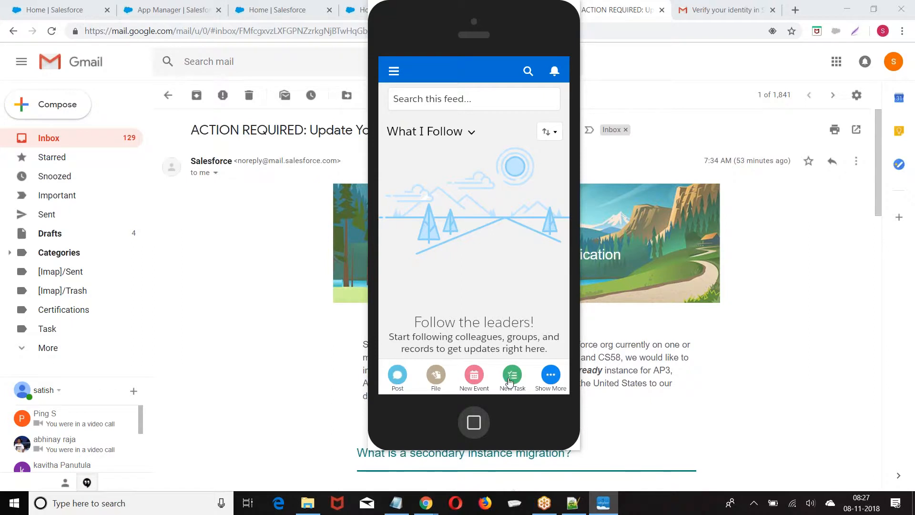
left_click_drag(433, 26, 231, 26)
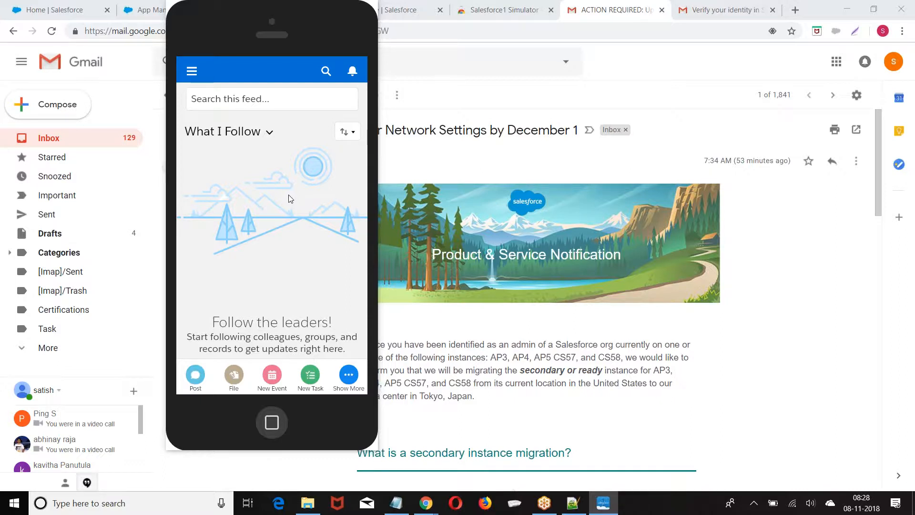
Open the Service app from the App Launcher on the Salesforce Home tab
left_click(53, 9)
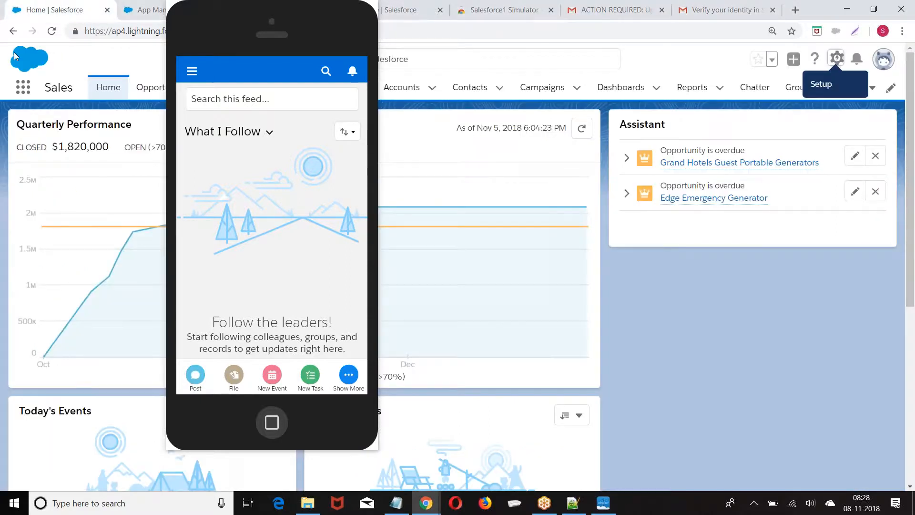
left_click_drag(245, 24, 586, 132)
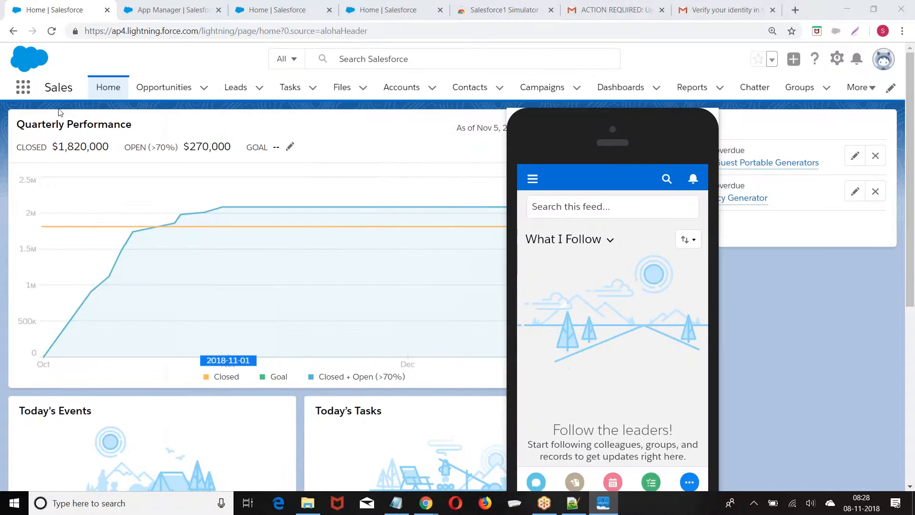
left_click(25, 93)
left_click(25, 92)
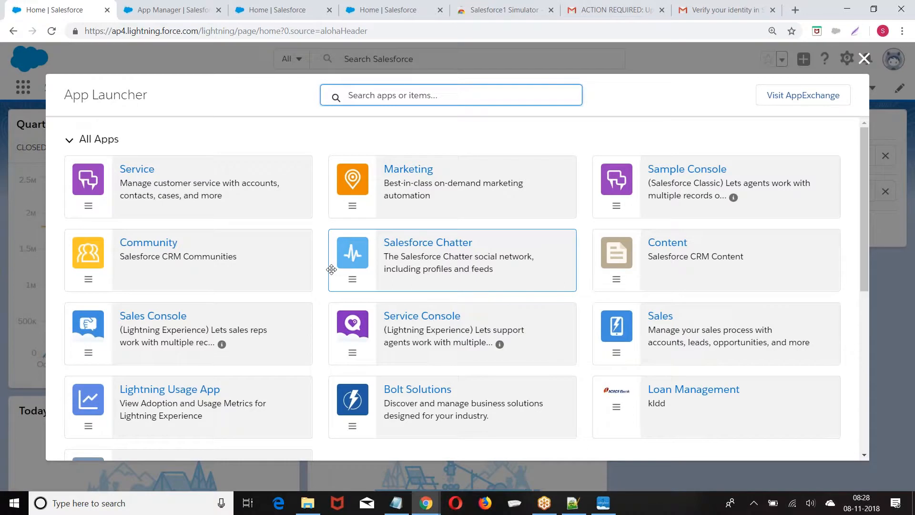
left_click(409, 170)
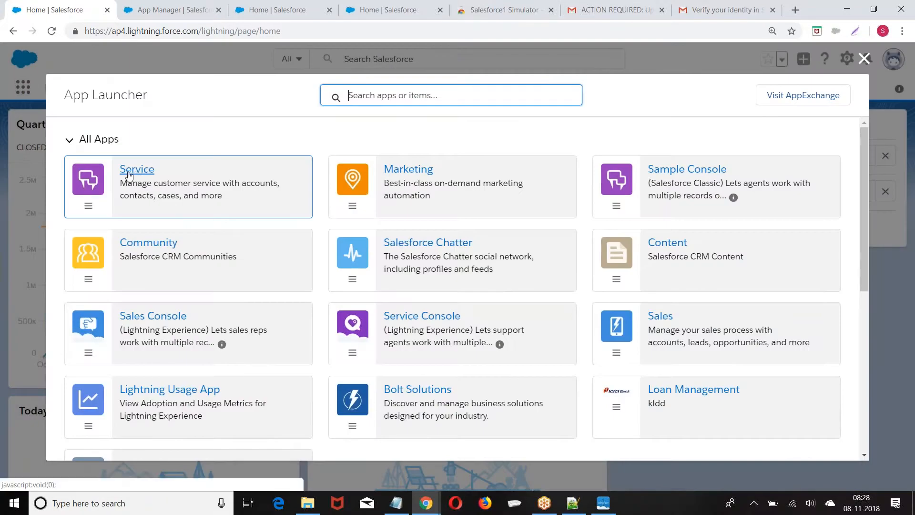
left_click(128, 176)
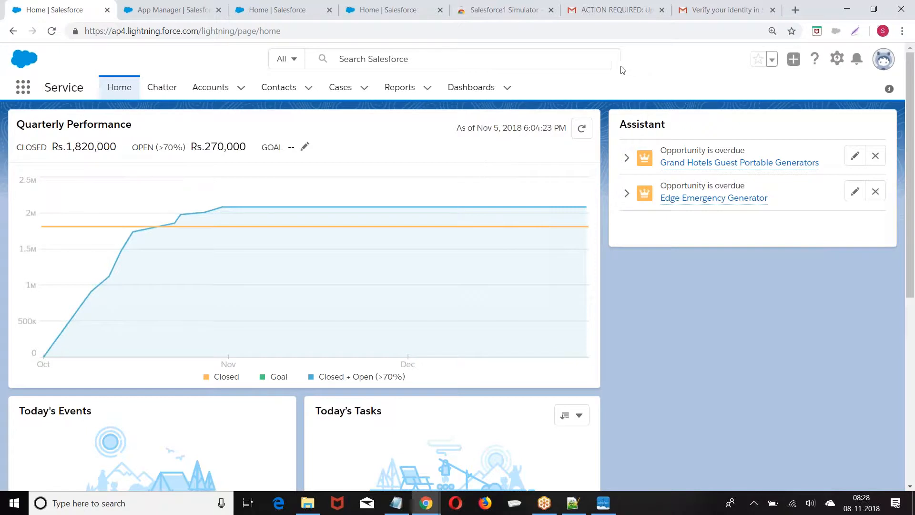
Close the Salesforce1 Simulator phone window from its right-click menu
left_click(603, 503)
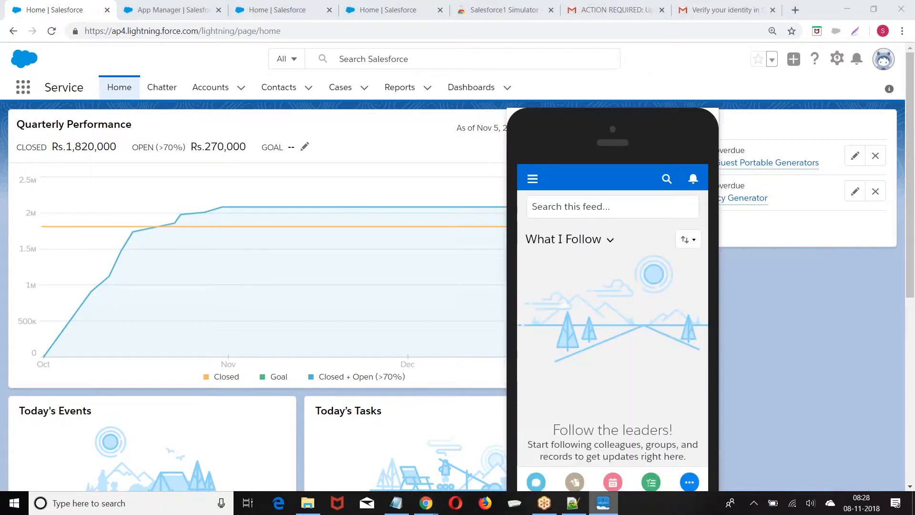
left_click_drag(571, 150, 613, 207)
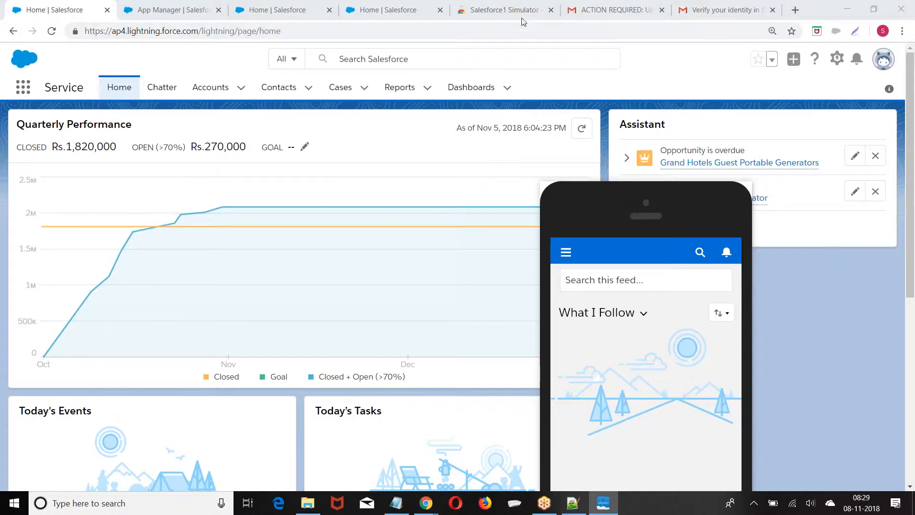
left_click_drag(616, 221, 415, 75)
right_click(437, 65)
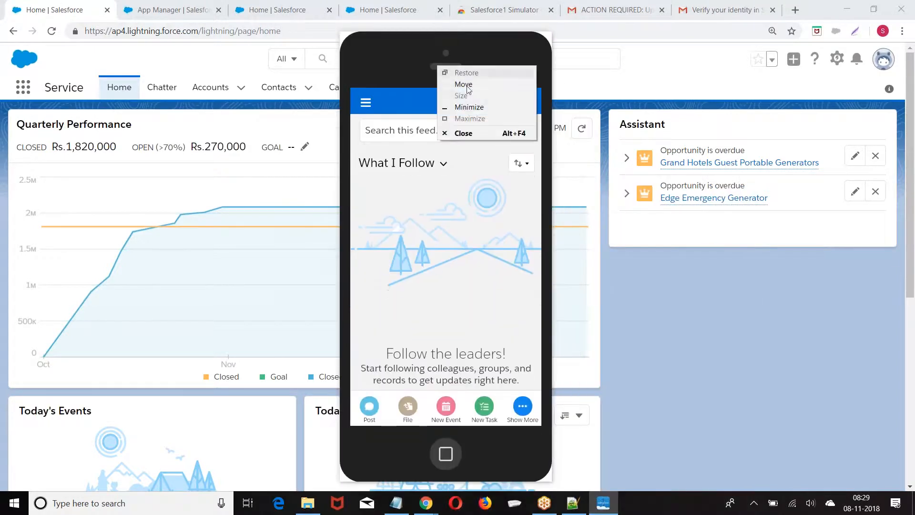
left_click(466, 136)
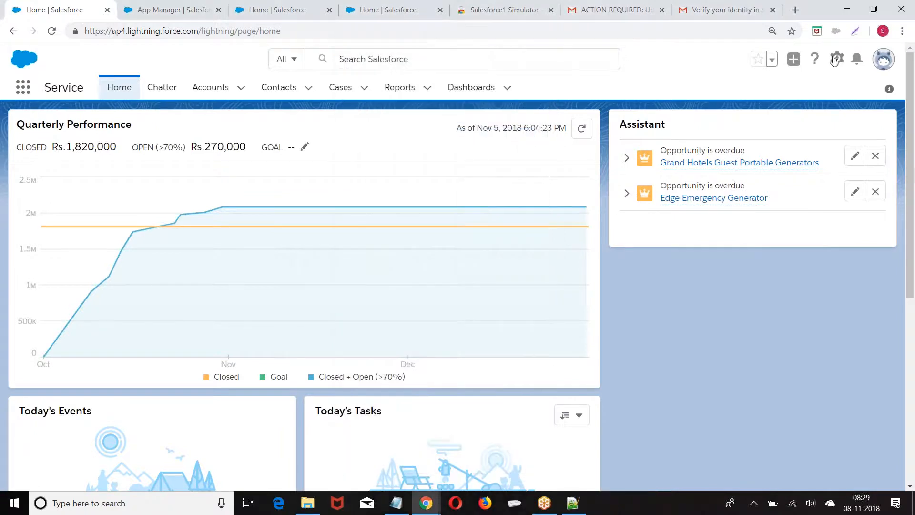
left_click(839, 59)
Choose Setup from the gear menu to open Setup Home in a new tab
left_click(780, 95)
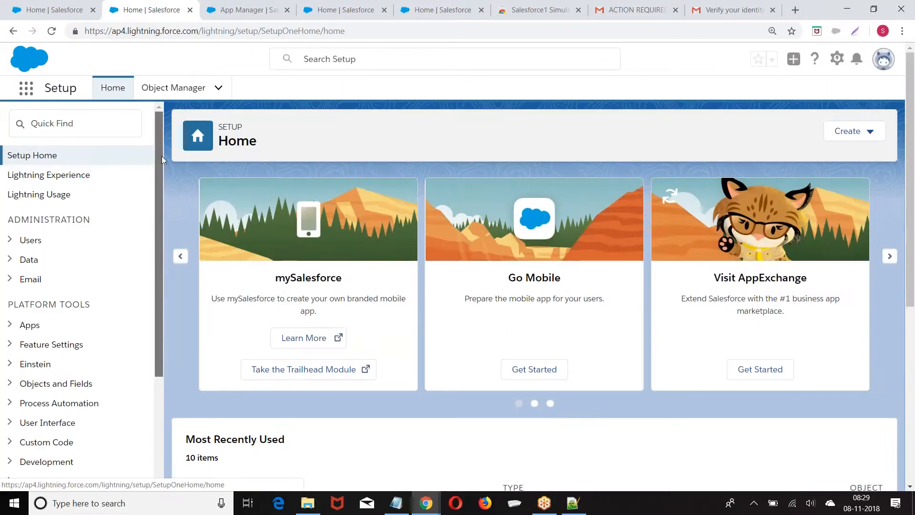
left_click_drag(162, 156, 153, 282)
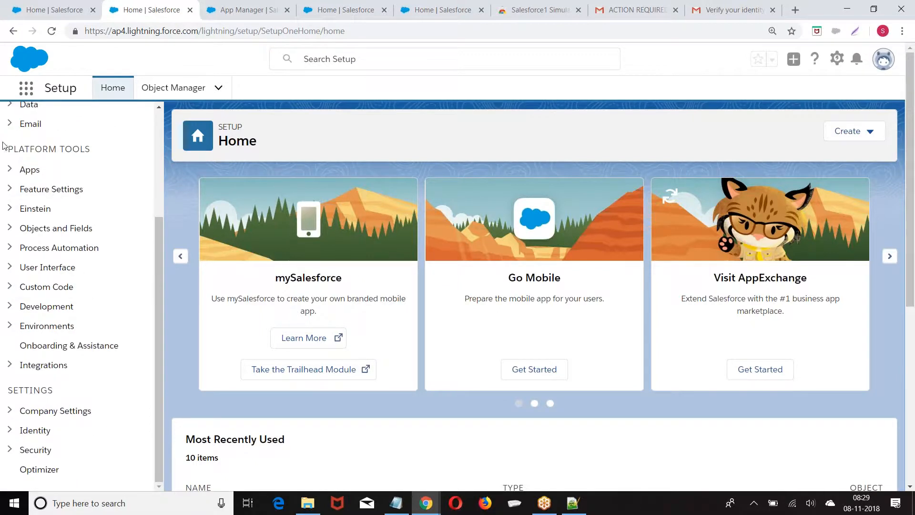
Open App Manager under Platform Tools > Apps and scroll the 18-app table to Recruitment Lightning
left_click(9, 170)
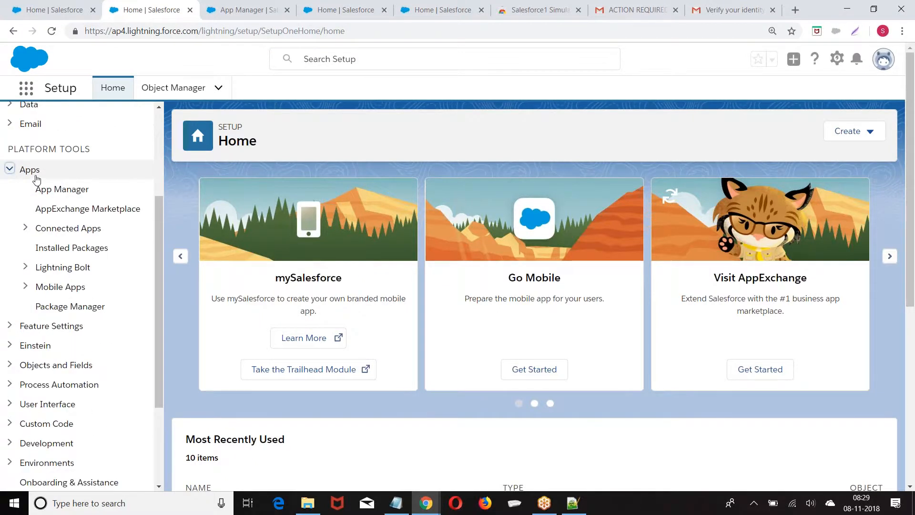
left_click(54, 193)
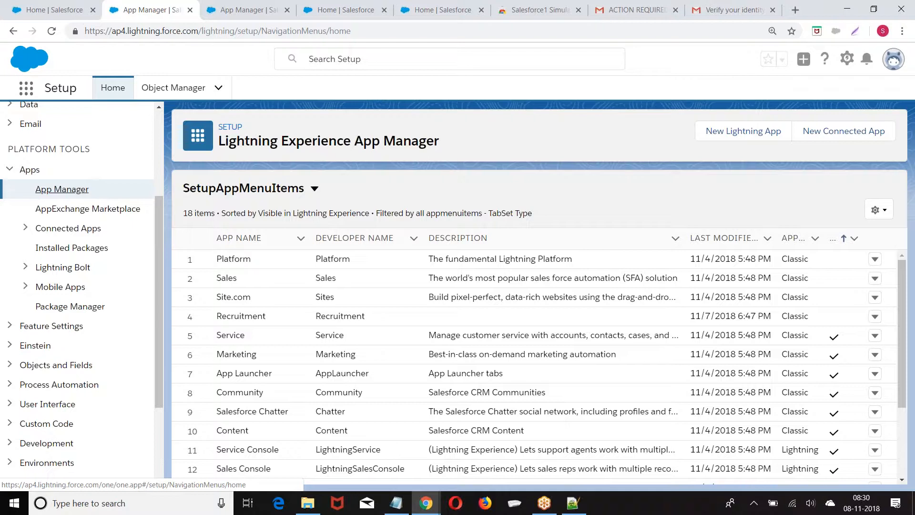
scroll(301, 296, "down", 1)
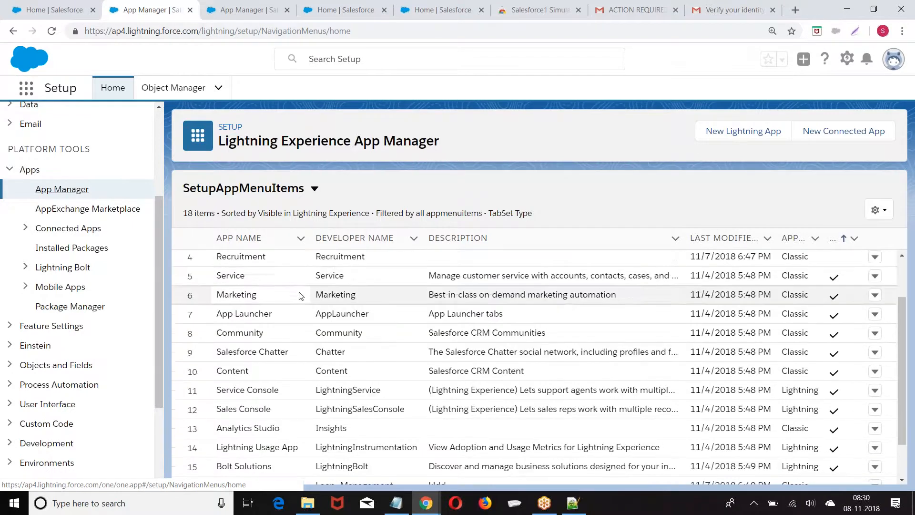
scroll(429, 286, "down", 1)
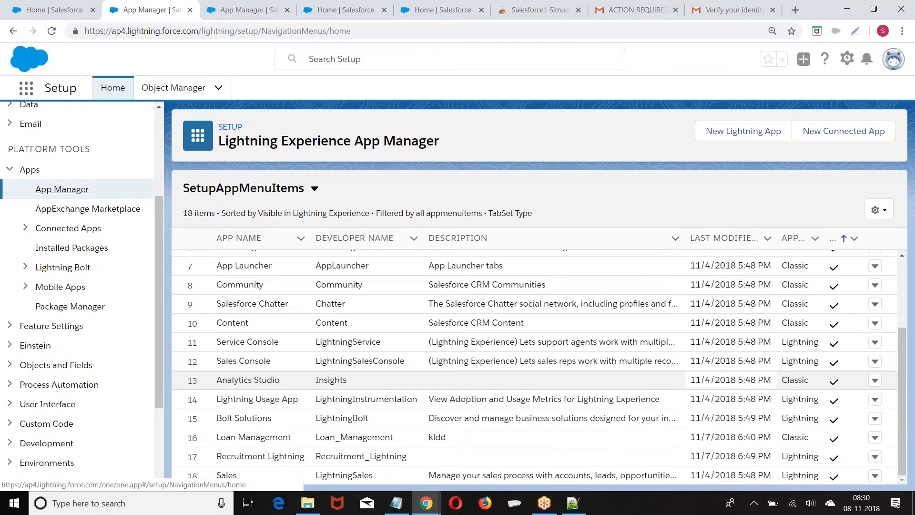
scroll(715, 380, "up", 3)
scroll(715, 380, "down", 1)
scroll(715, 380, "left", 4)
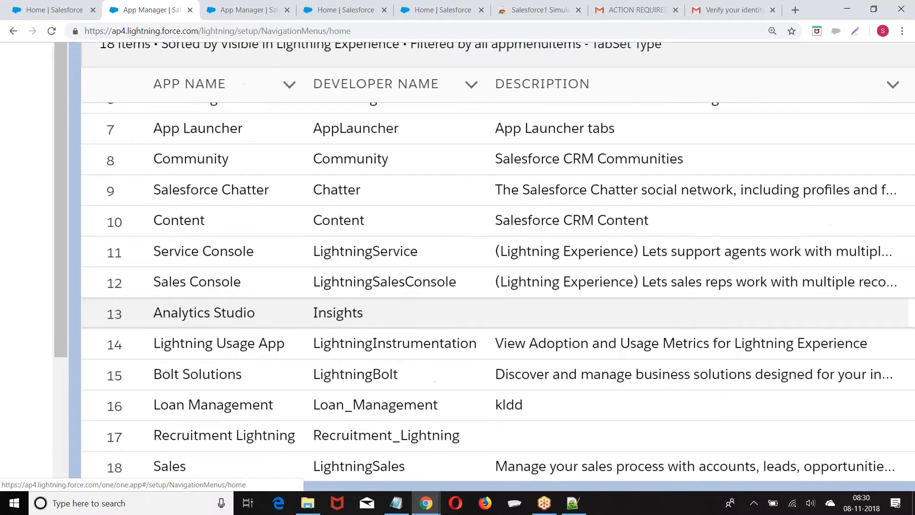
scroll(458, 334, "up", 3)
scroll(457, 334, "down", 1)
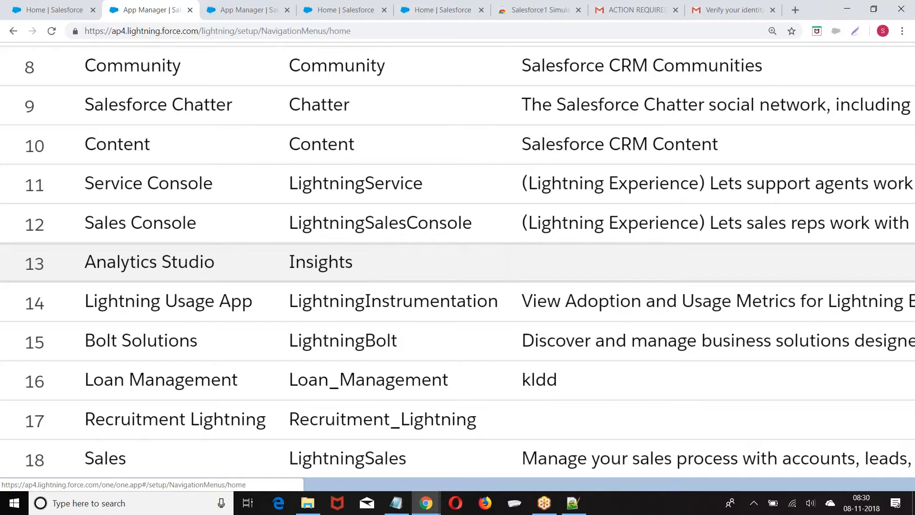
scroll(445, 429, "up", 3)
scroll(445, 429, "down", 2)
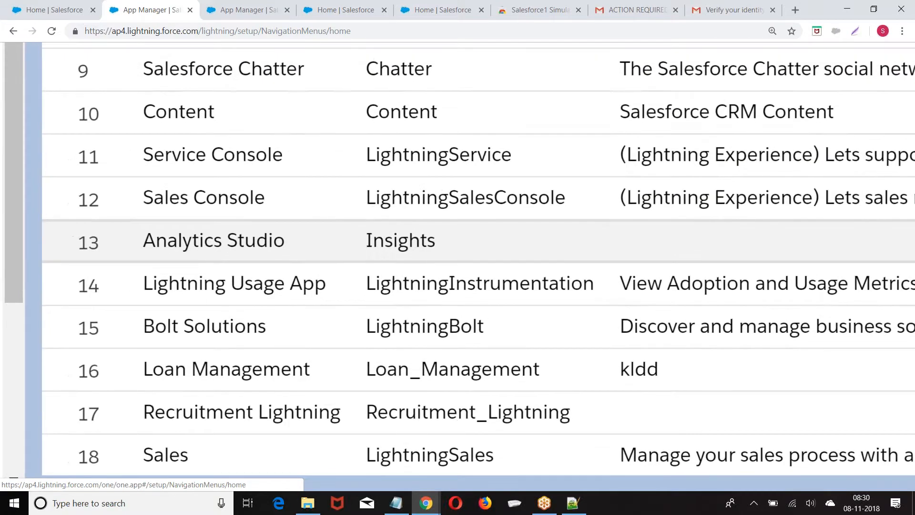
scroll(458, 260, "right", 10)
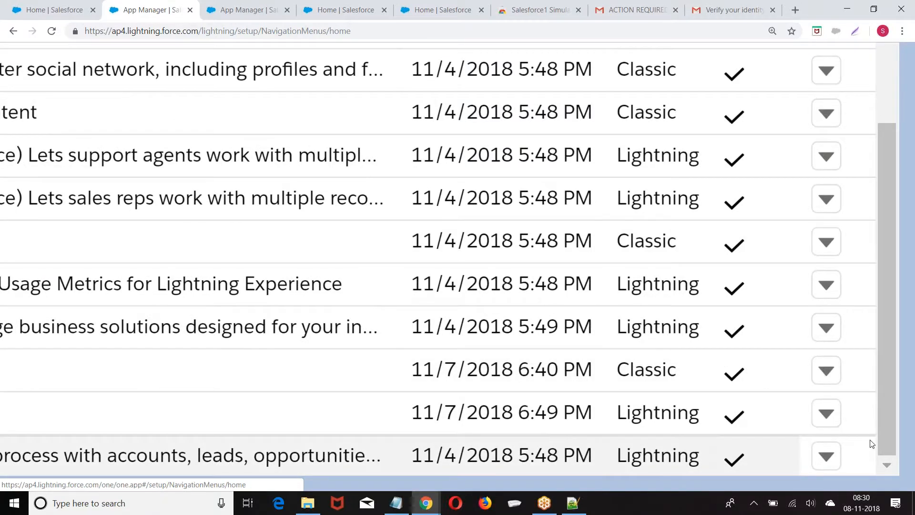
Delete the Recruitment Lightning app from App Manager and confirm the deletion
left_click(826, 413)
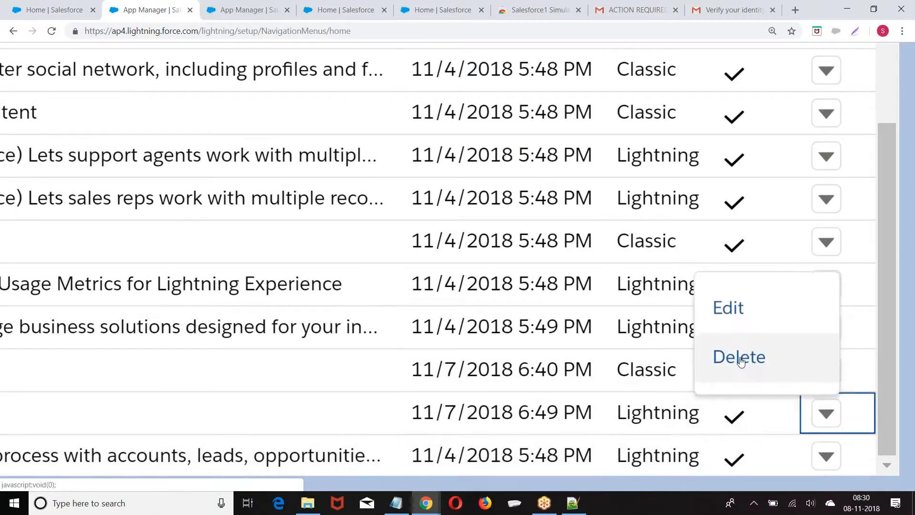
left_click(740, 362)
left_click(284, 70)
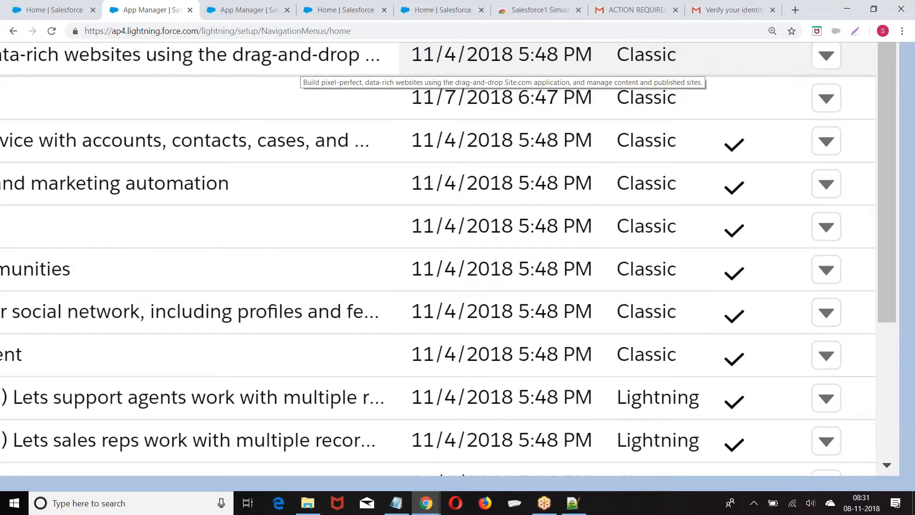
scroll(301, 67, "down", 5)
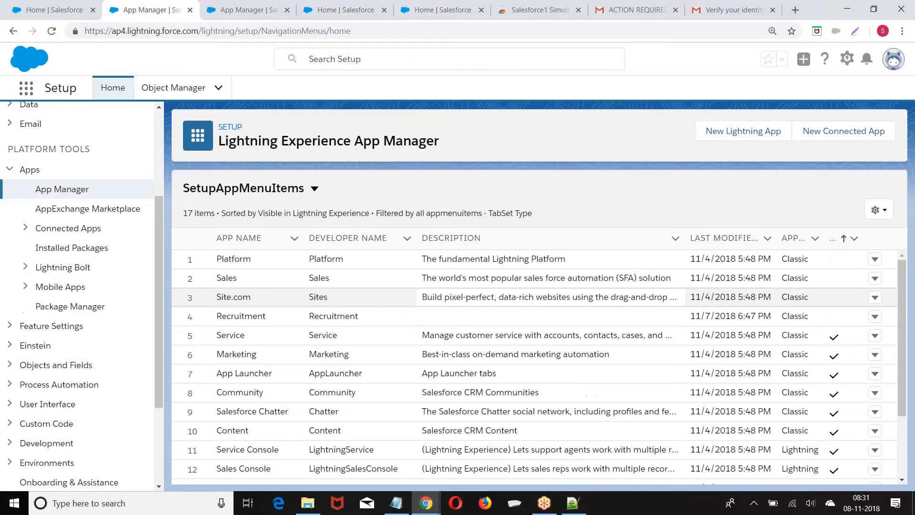
scroll(518, 367, "up", 3)
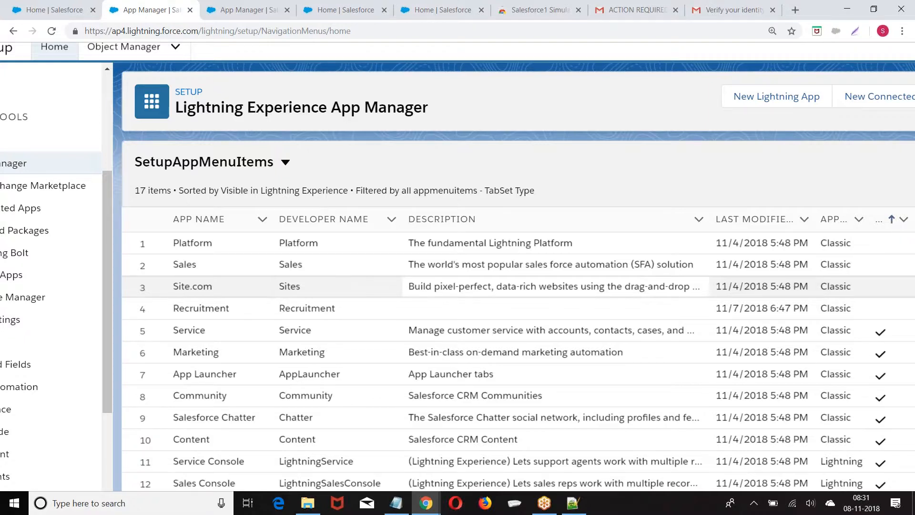
scroll(518, 362, "down", 2)
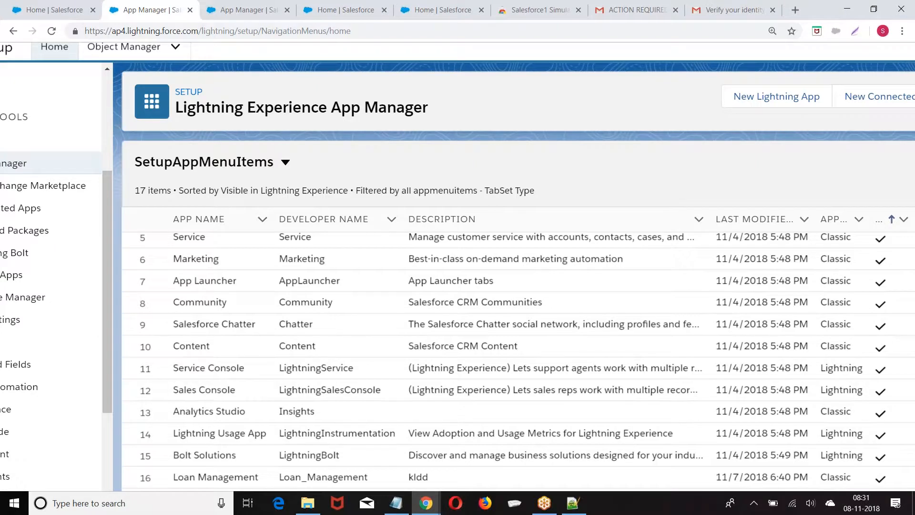
scroll(518, 372, "down", 1)
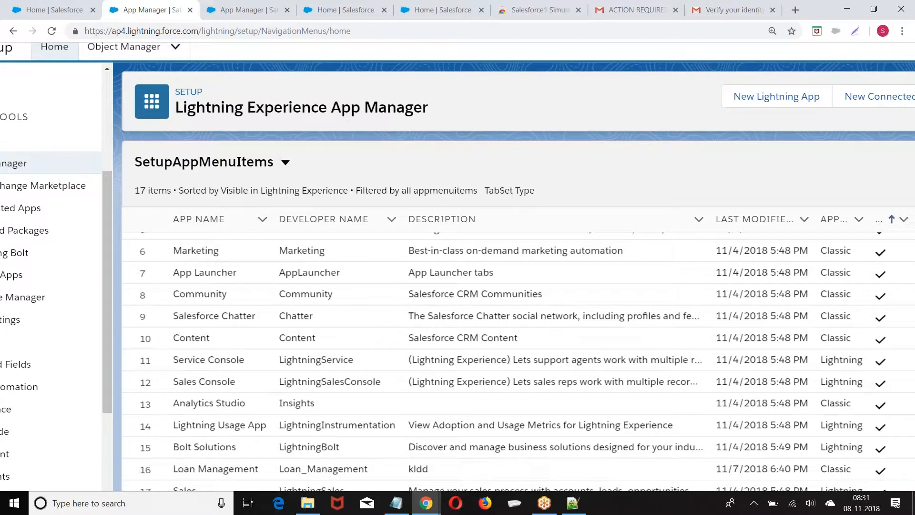
scroll(458, 267, "down", 1)
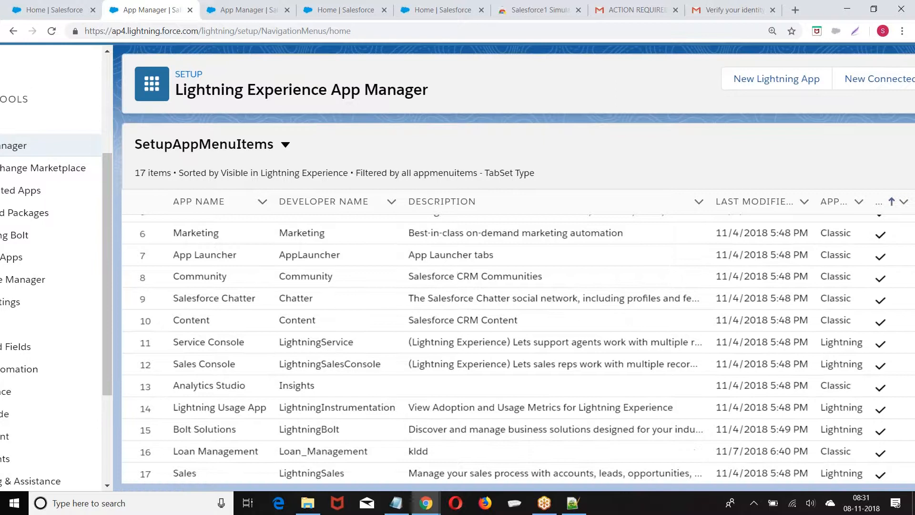
scroll(571, 392, "up", 3)
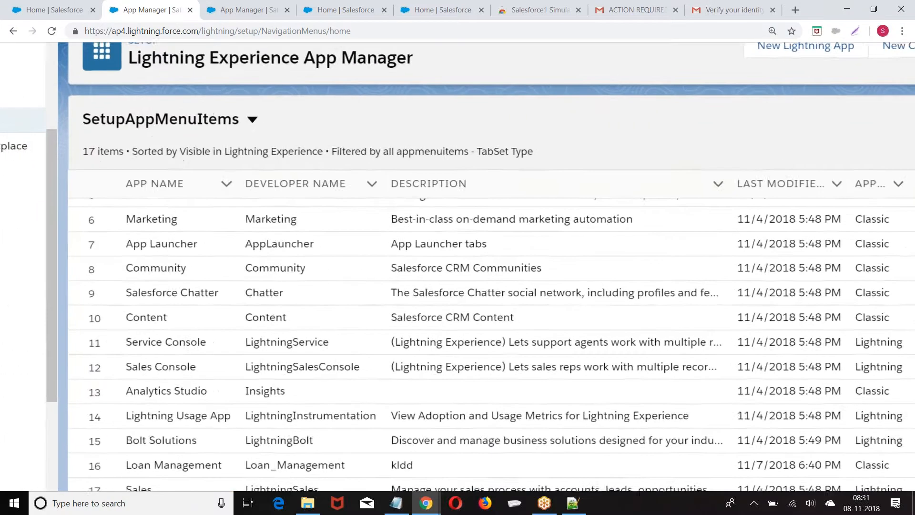
scroll(664, 287, "down", 2)
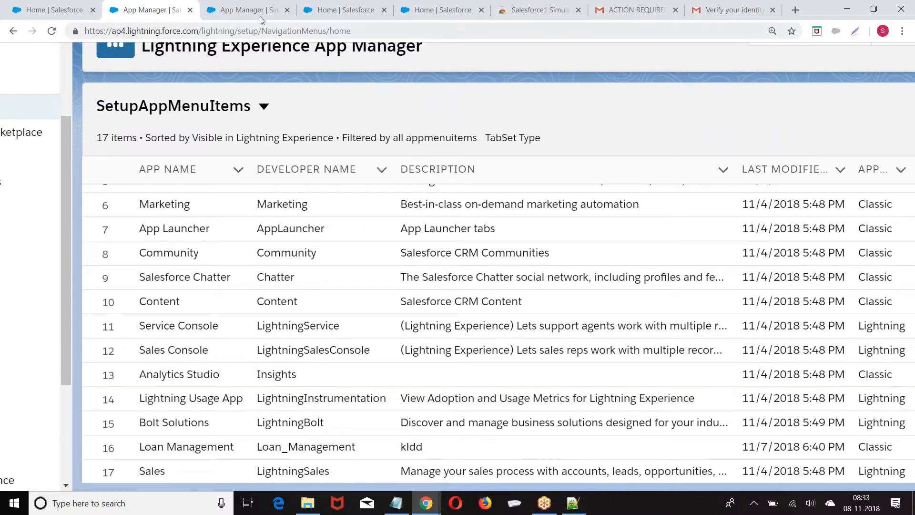
Close the extra App Manager and Salesforce home tabs, then switch to the 'Update Your Network Settings' Gmail email
left_click(189, 10)
left_click(189, 10)
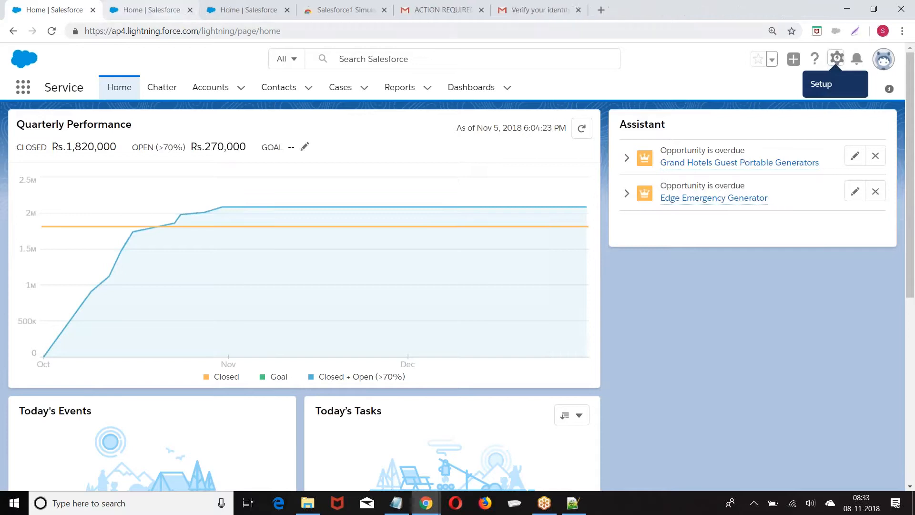
left_click(190, 10)
left_click(189, 11)
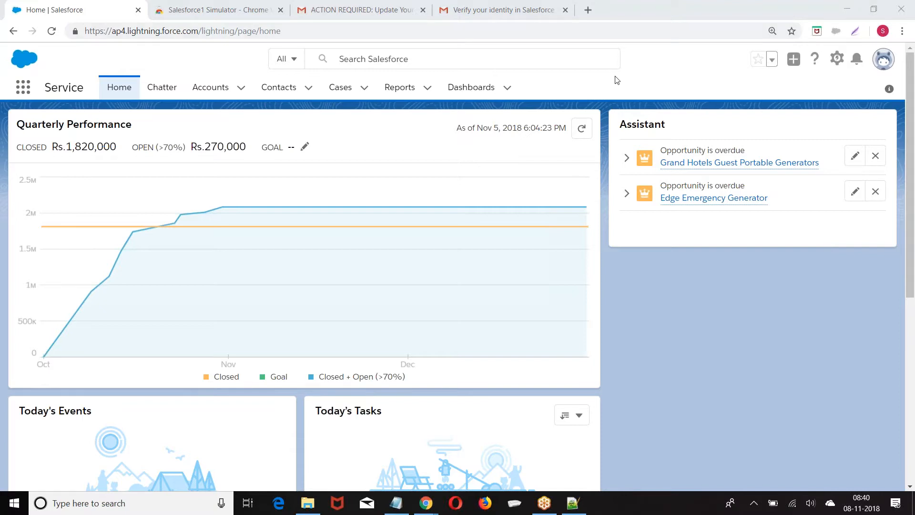
left_click(416, 13)
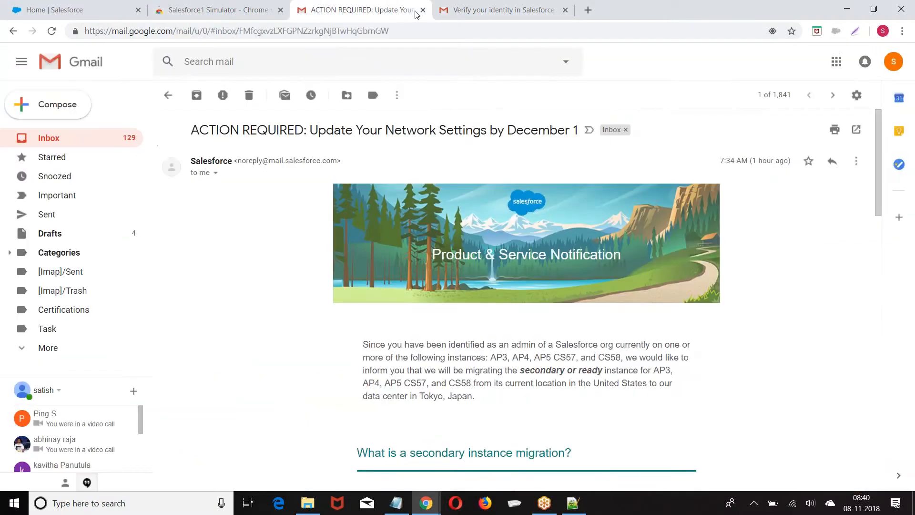
scroll(477, 267, "down", 3)
scroll(591, 297, "down", 1)
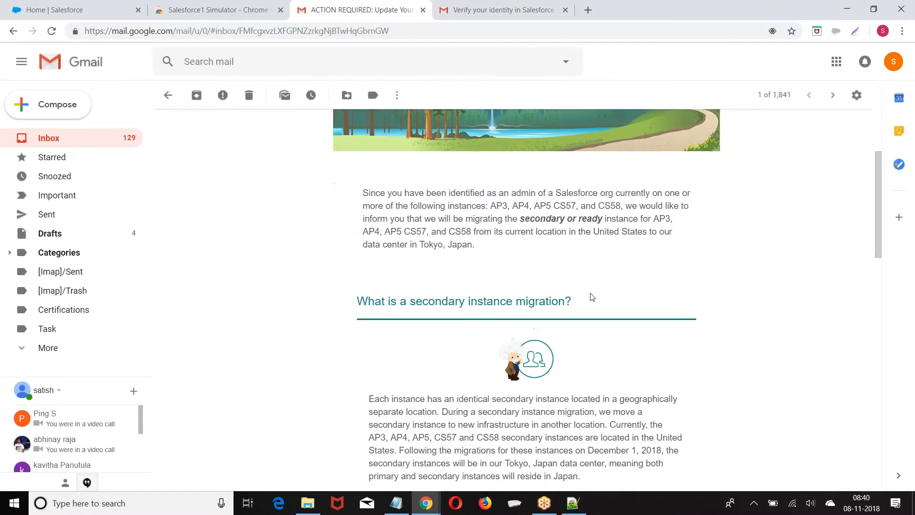
scroll(591, 297, "up", 4)
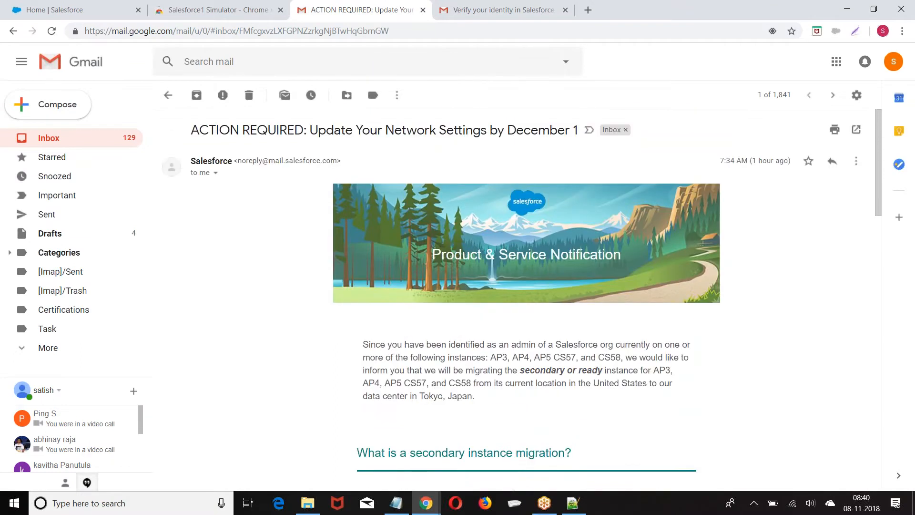